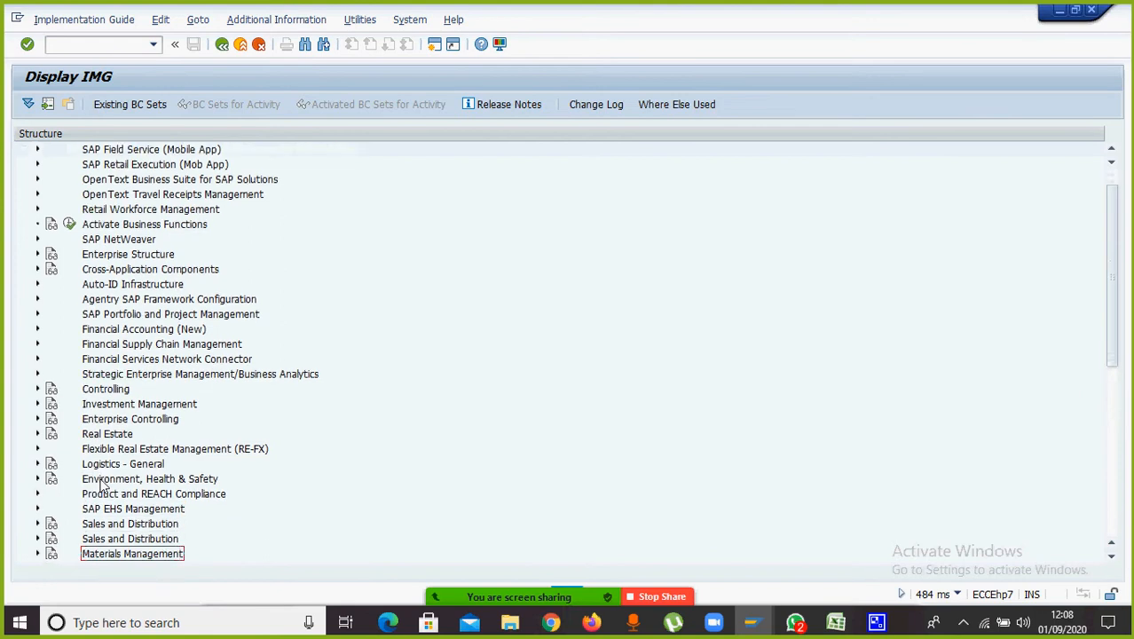
Find Time Management in the implementation guide structure and expand it
key("Down")
key("Down")
key("Down")
key("Down")
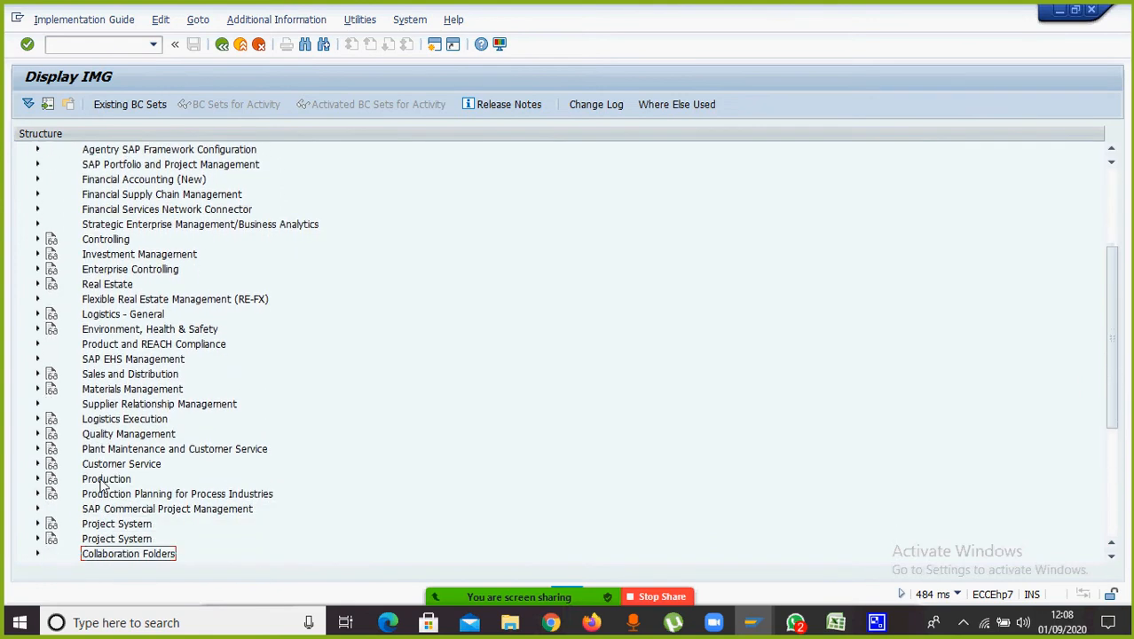
key("Up")
key("Down")
key("Up")
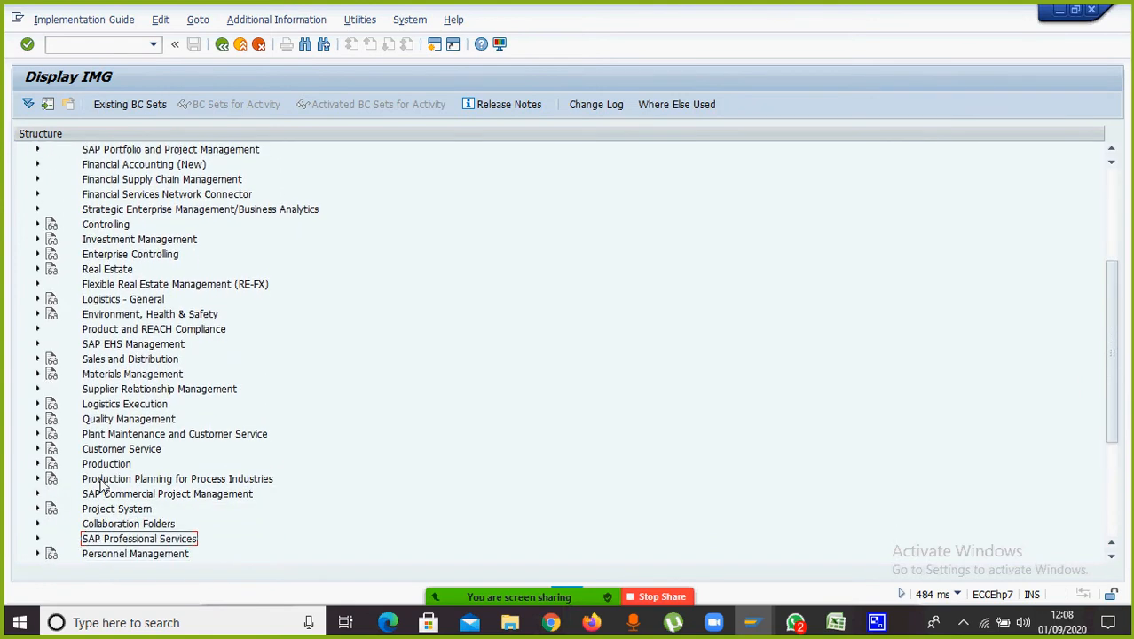
key("Down")
key("Down")
key("Down")
key("Down")
key("Down")
key("Down")
key("Down")
key("Down")
key("Up")
key("Up")
key("Up")
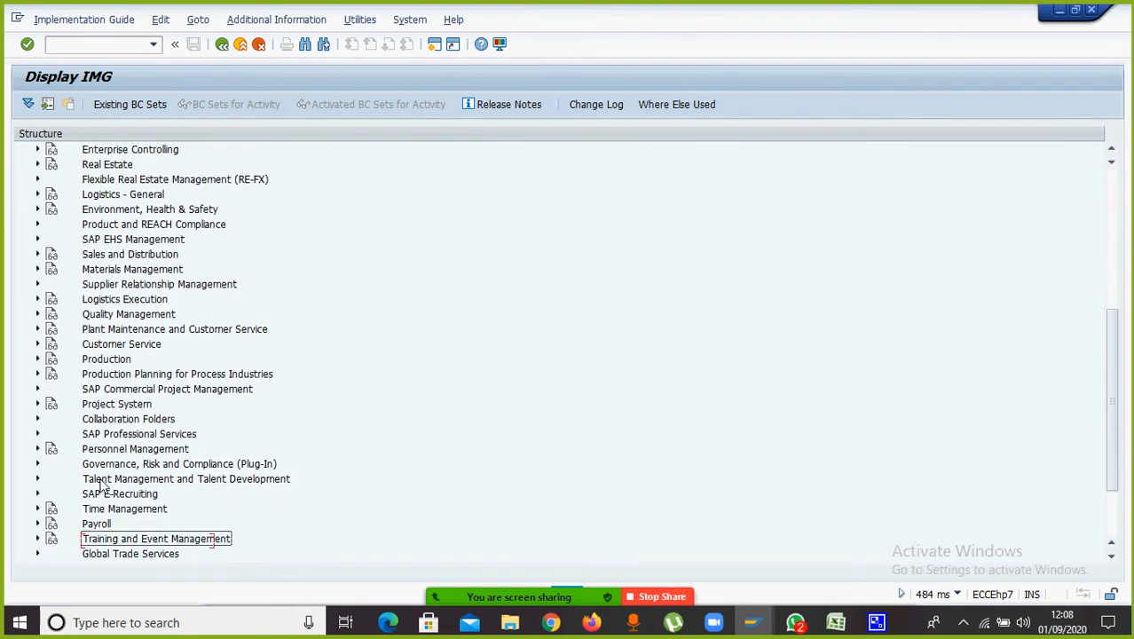
left_click(37, 509)
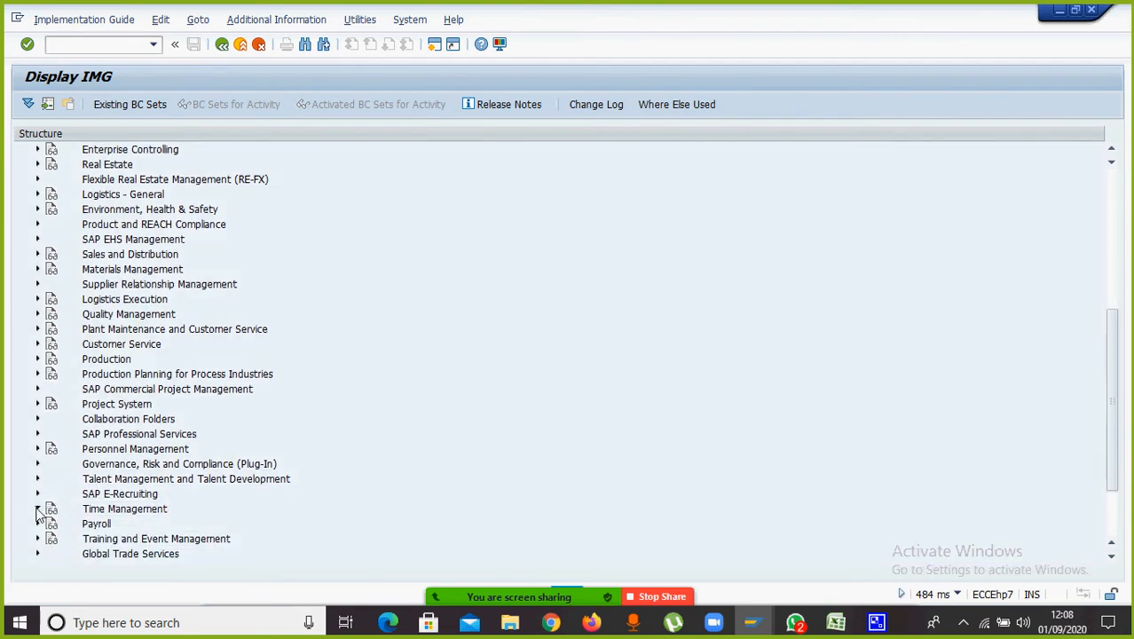
Open the Zoom meeting's participant list and allow the second participant to record
mouse_move(518, 593)
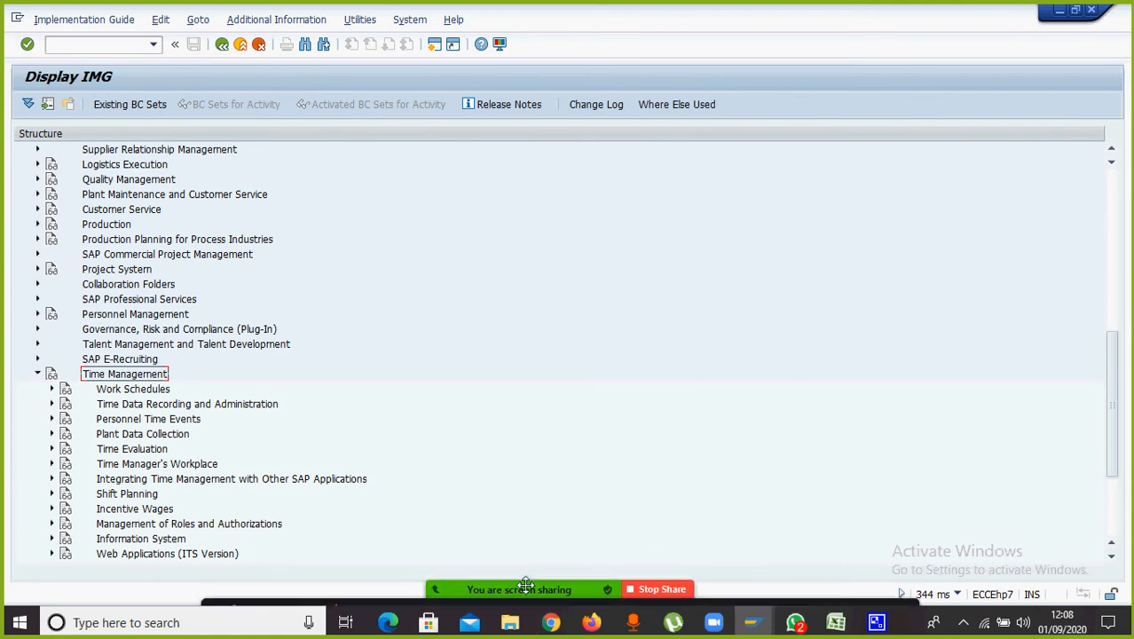
left_click(518, 601)
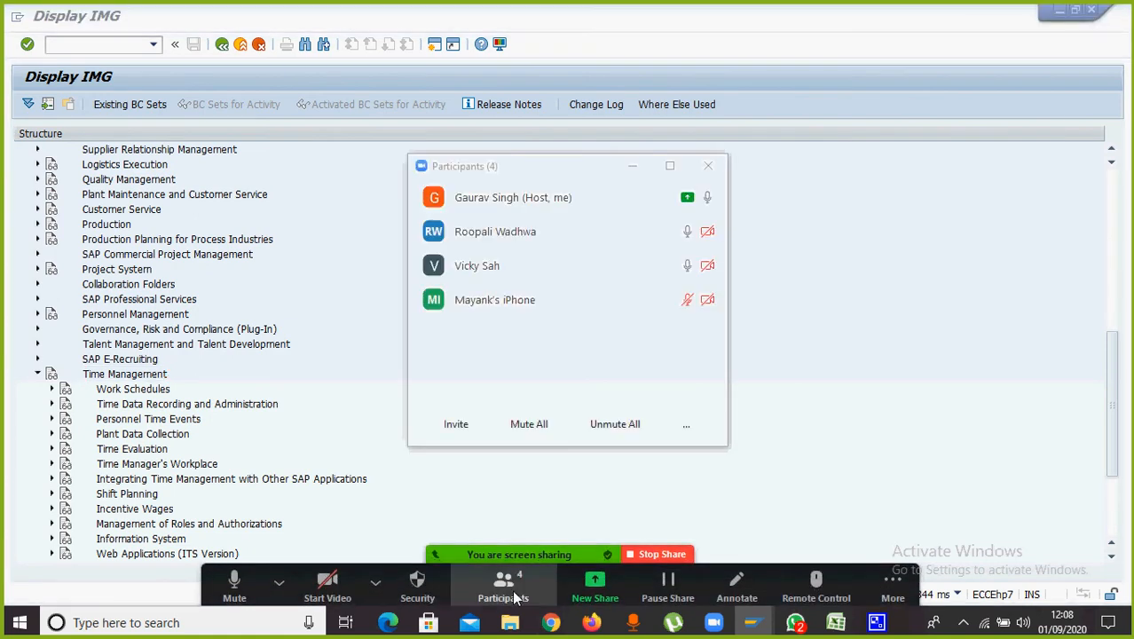
left_click(691, 233)
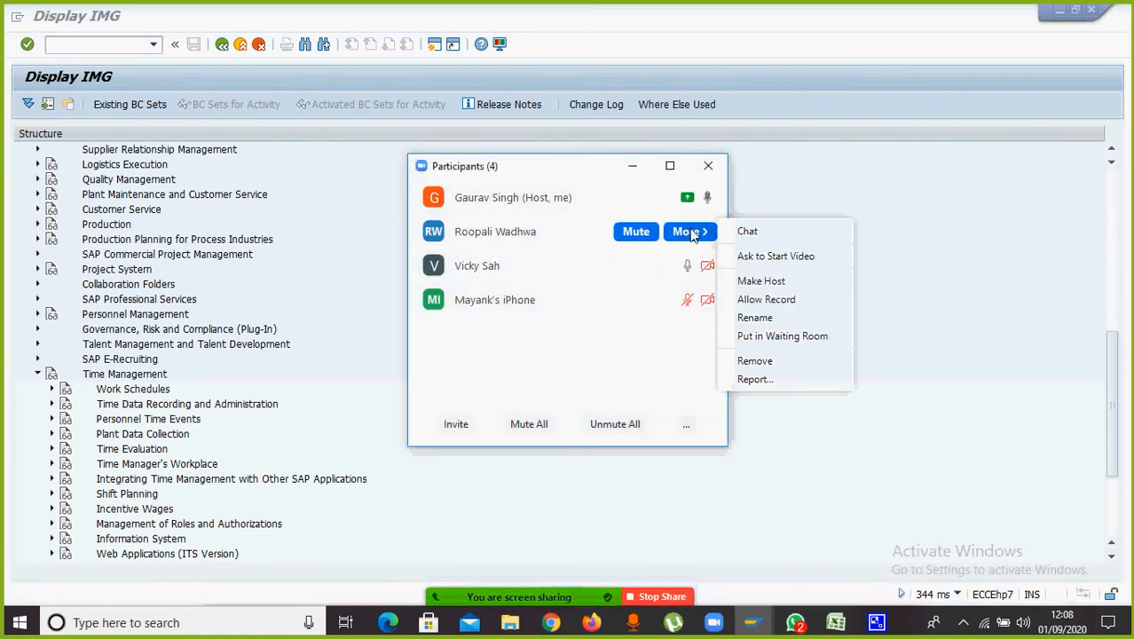
left_click(761, 296)
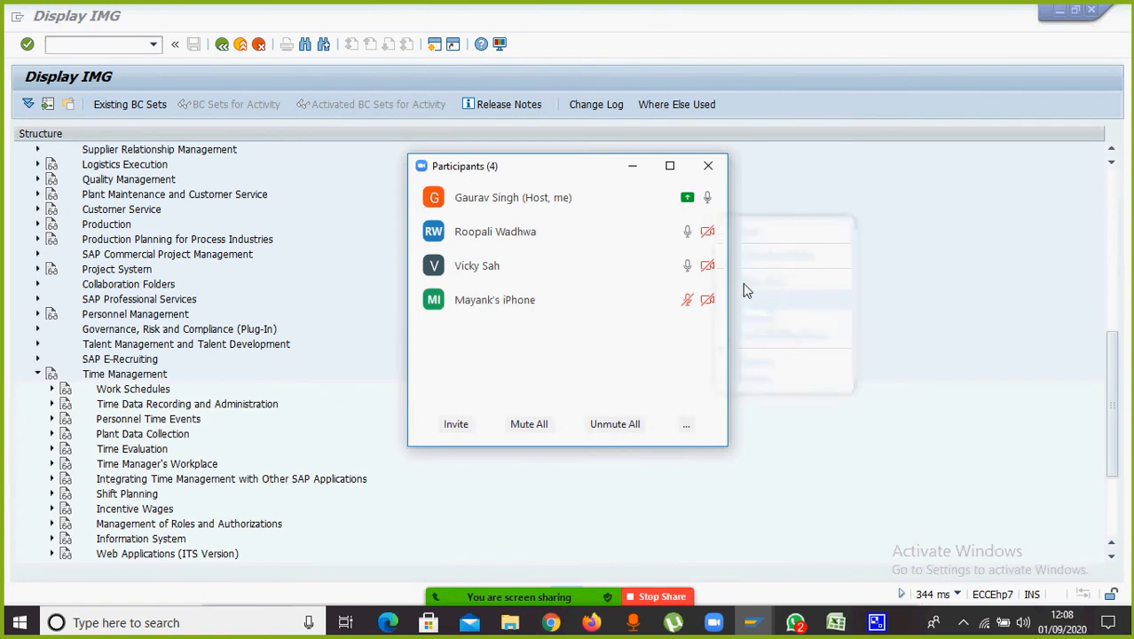
Try to allow the third participant to record, and minimise the participant list
left_click(689, 266)
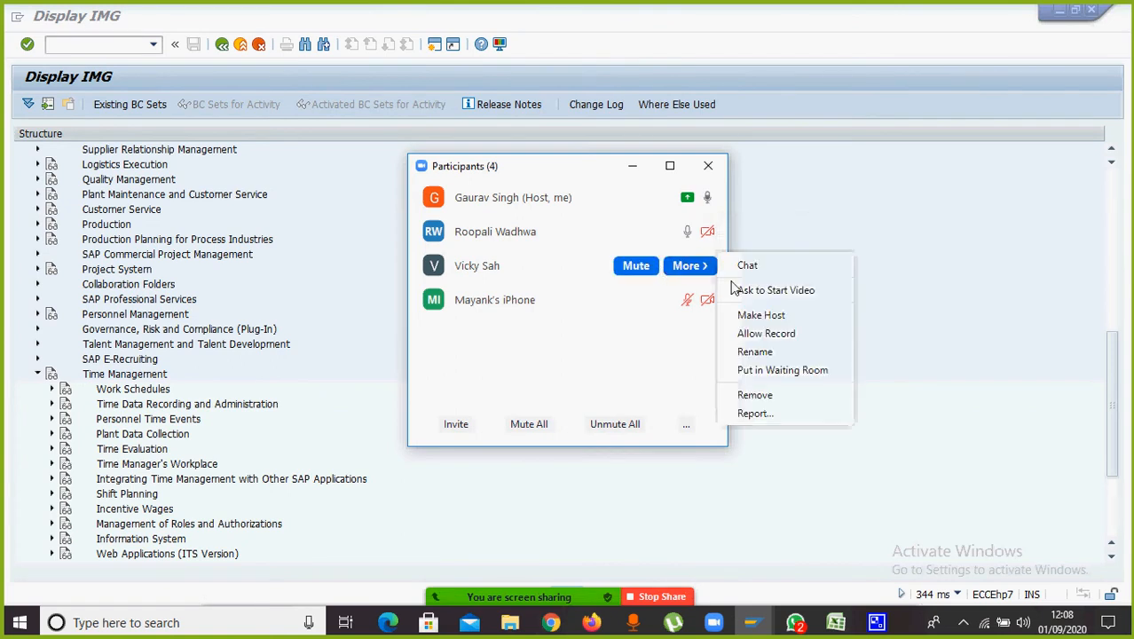
left_click(766, 334)
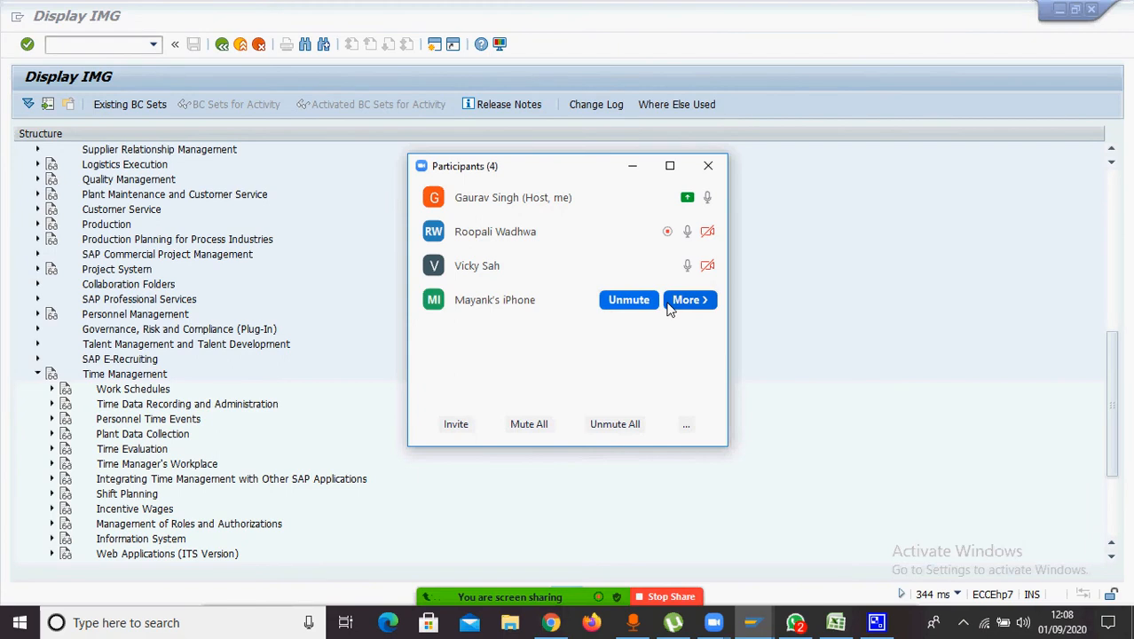
left_click(688, 300)
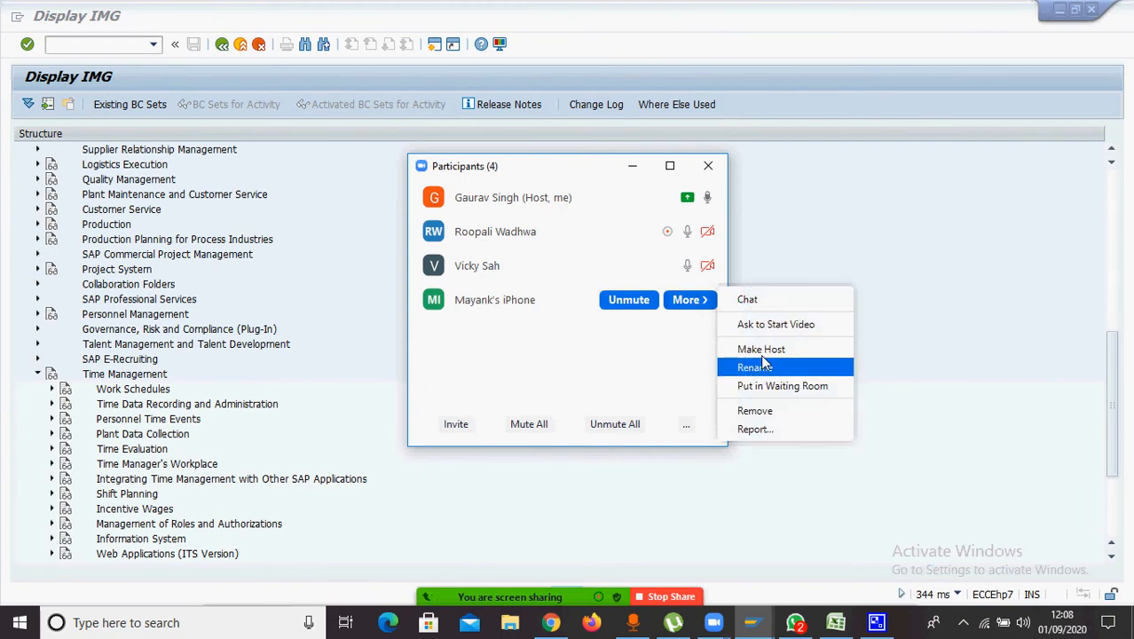
left_click(834, 239)
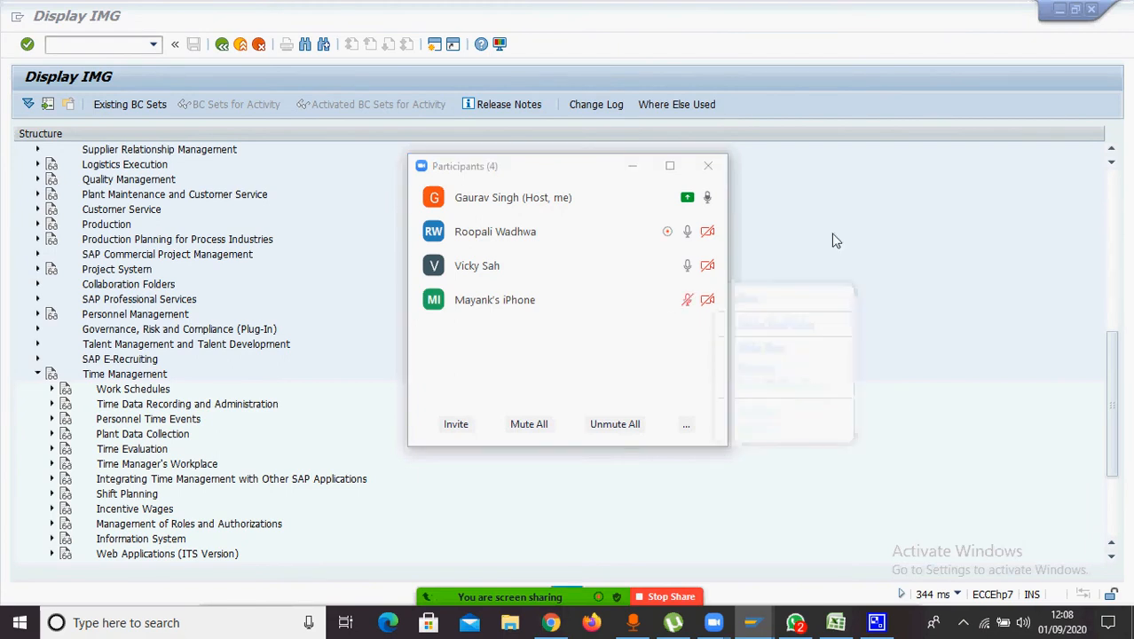
left_click(632, 166)
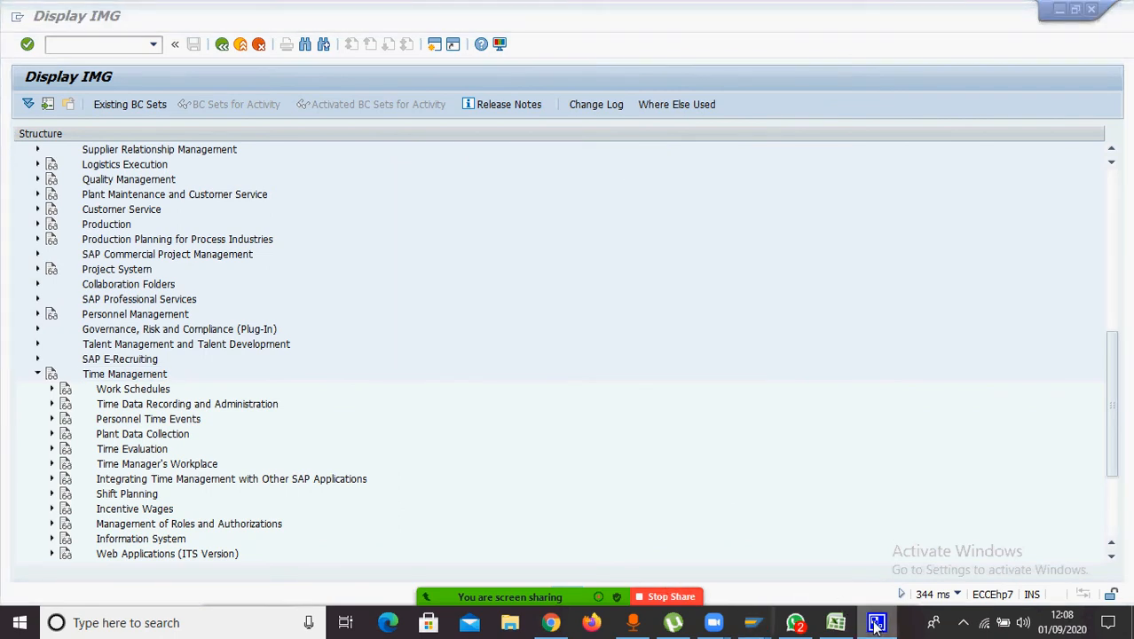
Minimise the Display IMG window to show the desktop
mouse_move(877, 624)
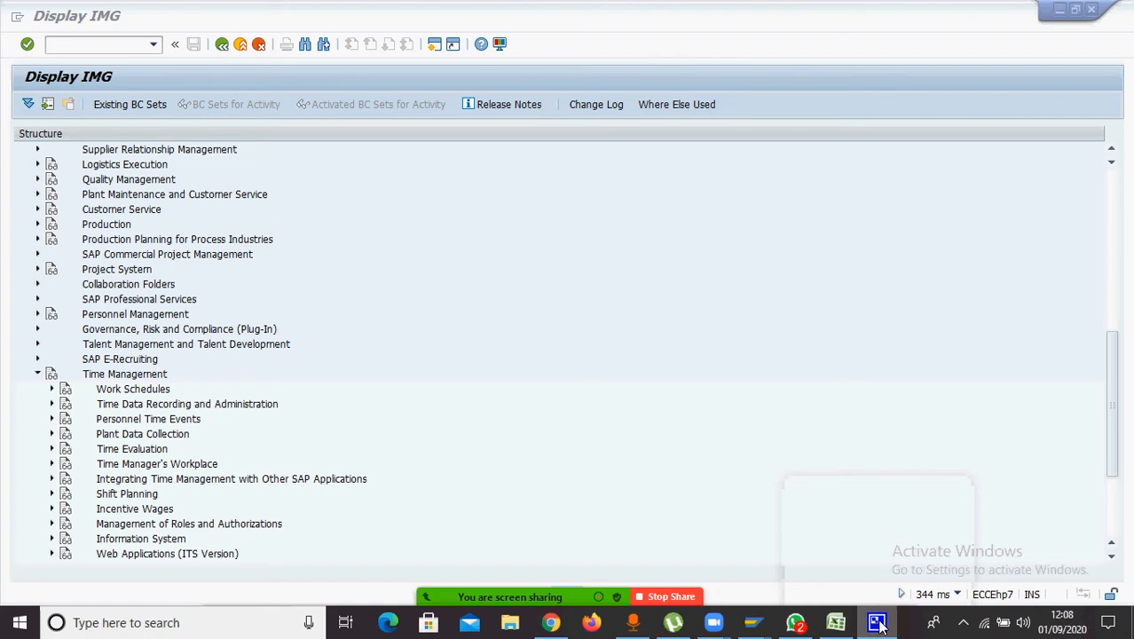
left_click(1060, 11)
left_click(1059, 11)
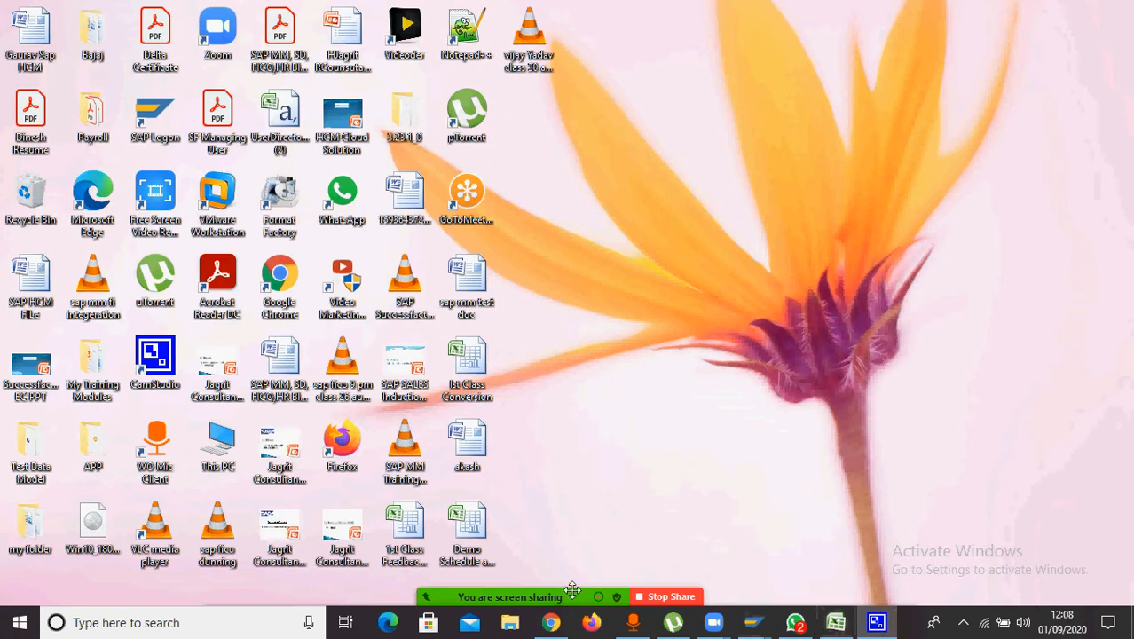
Reopen the meeting's participant list, allow the third participant to record, and minimise the list
mouse_move(573, 591)
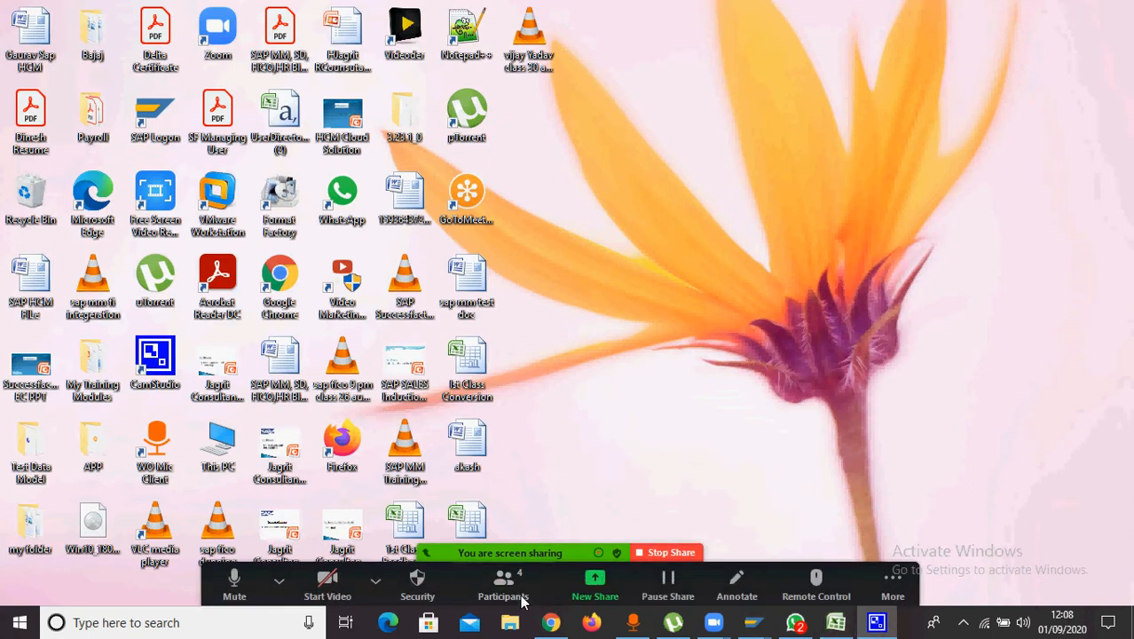
left_click(521, 600)
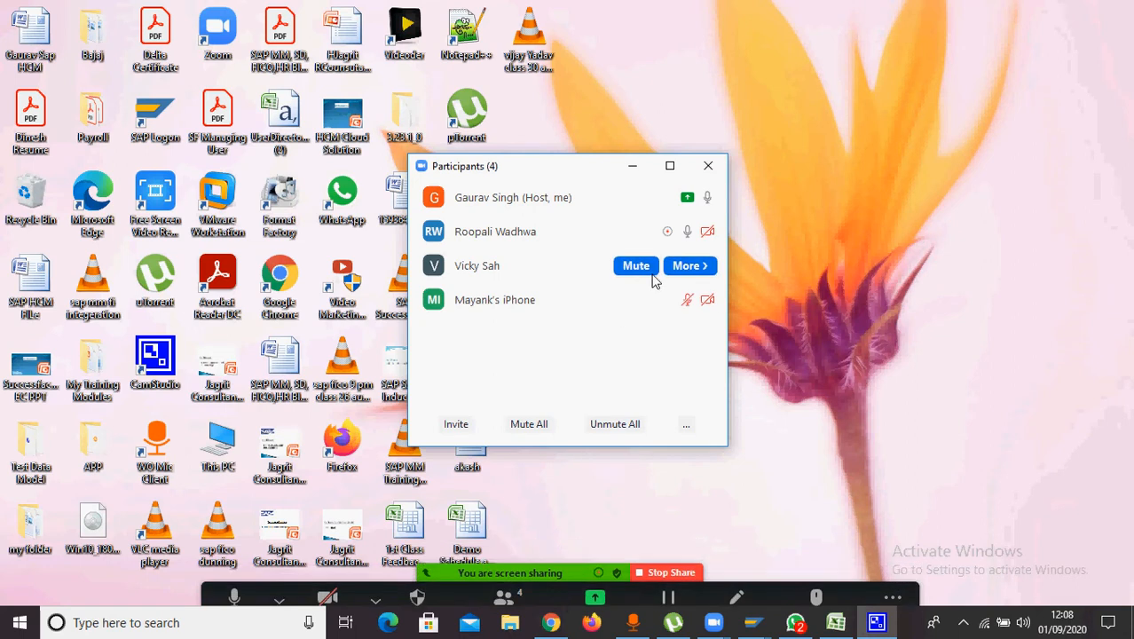
left_click(687, 265)
left_click(812, 334)
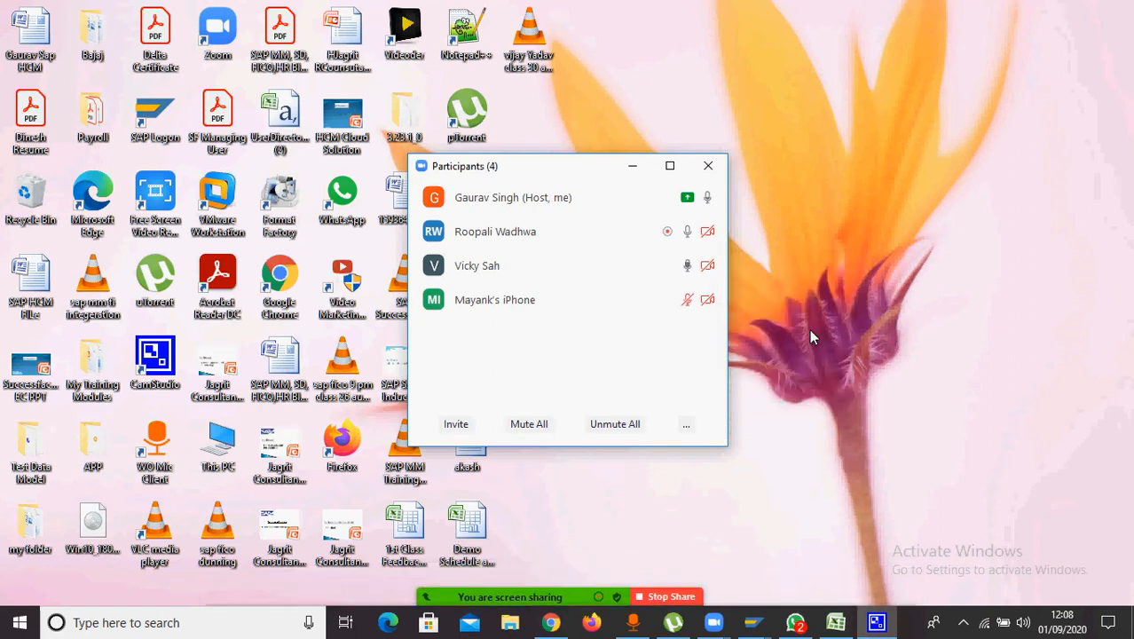
left_click(688, 265)
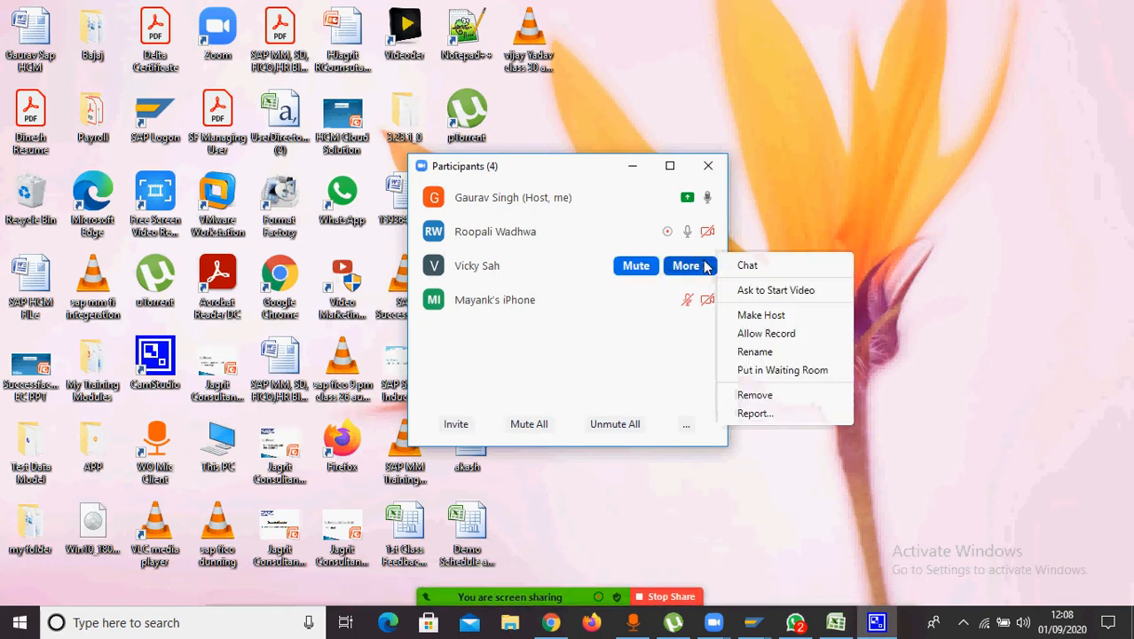
left_click(776, 332)
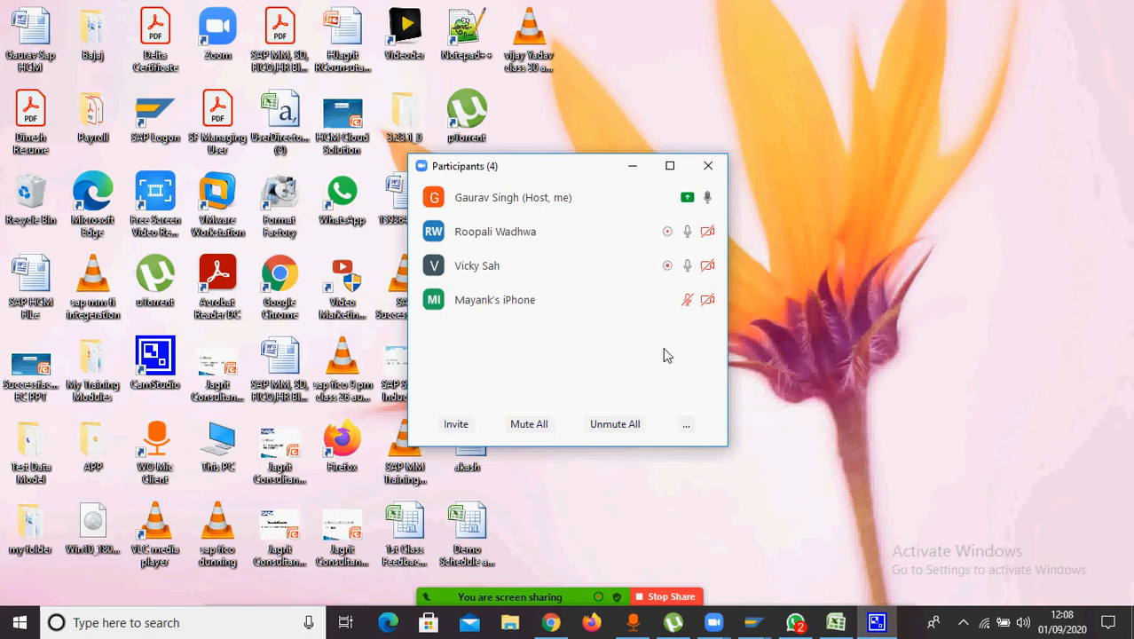
left_click(631, 166)
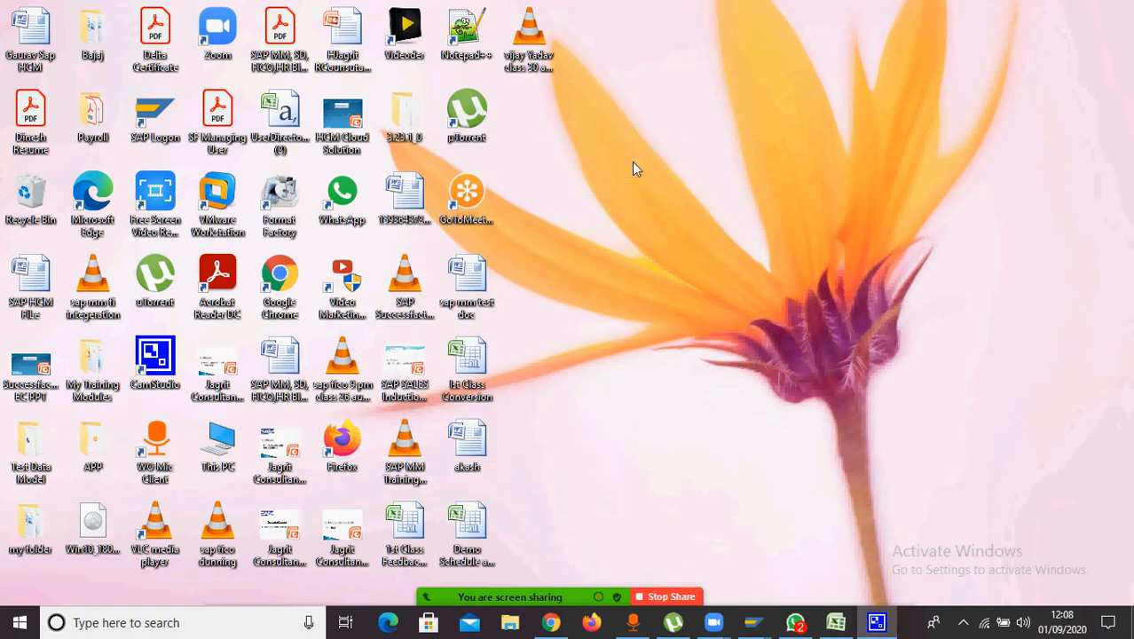
Switch back to the SAP Display IMG window and expand Work Schedules under Time Management
left_click(752, 622)
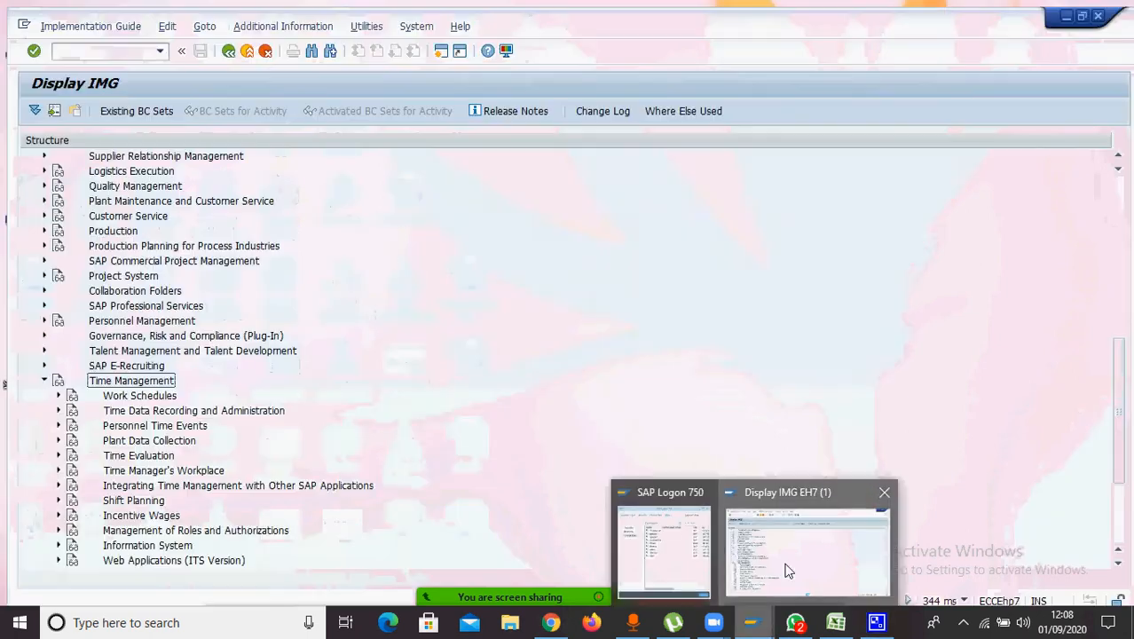
left_click(790, 577)
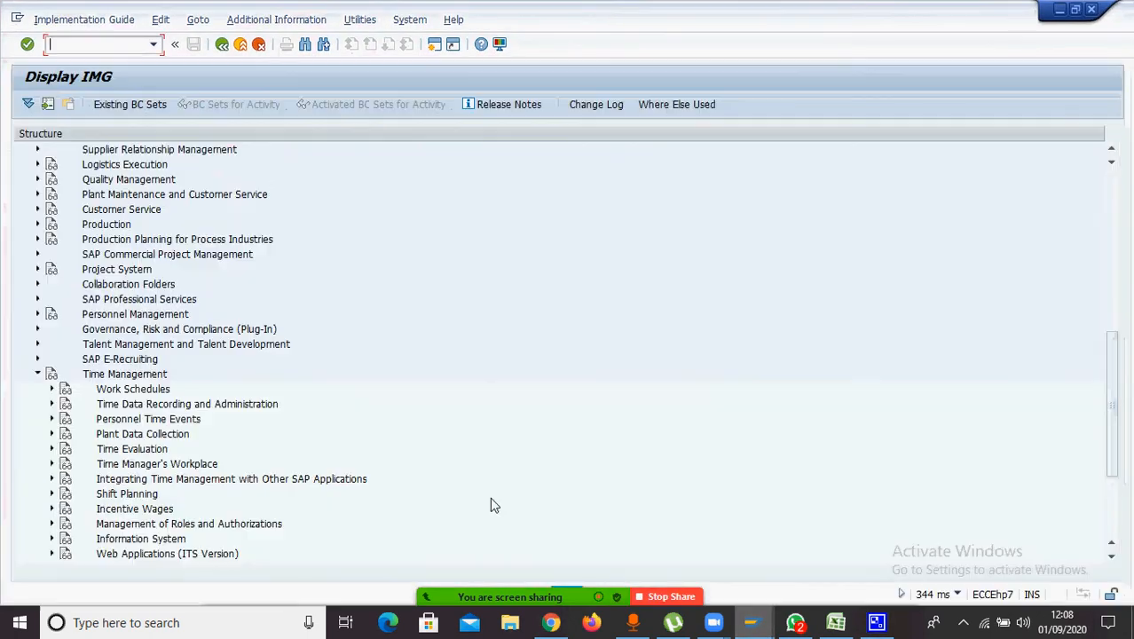
left_click(120, 390)
left_click(52, 389)
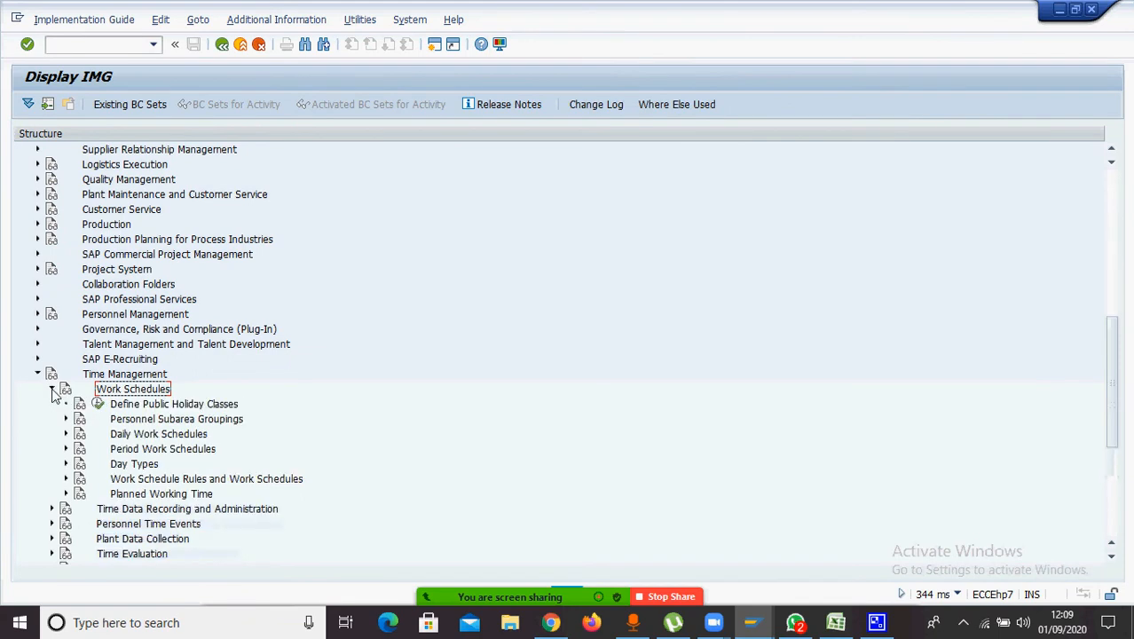
Execute Define Public Holiday Classes and open the Public holidays subobject in change mode
left_click(139, 406)
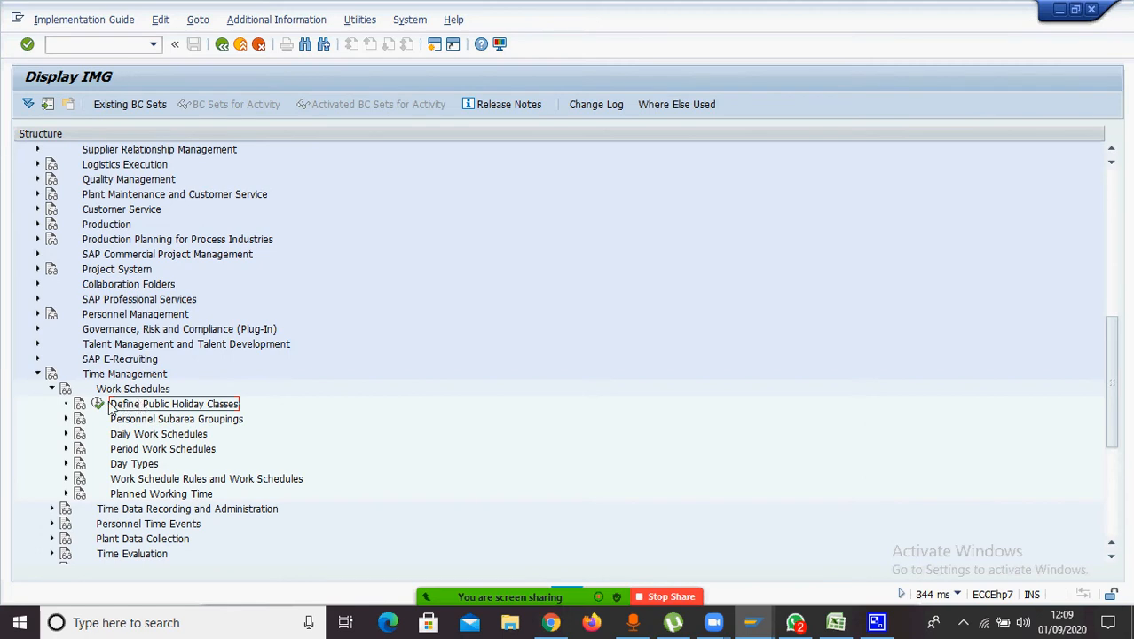
left_click(99, 406)
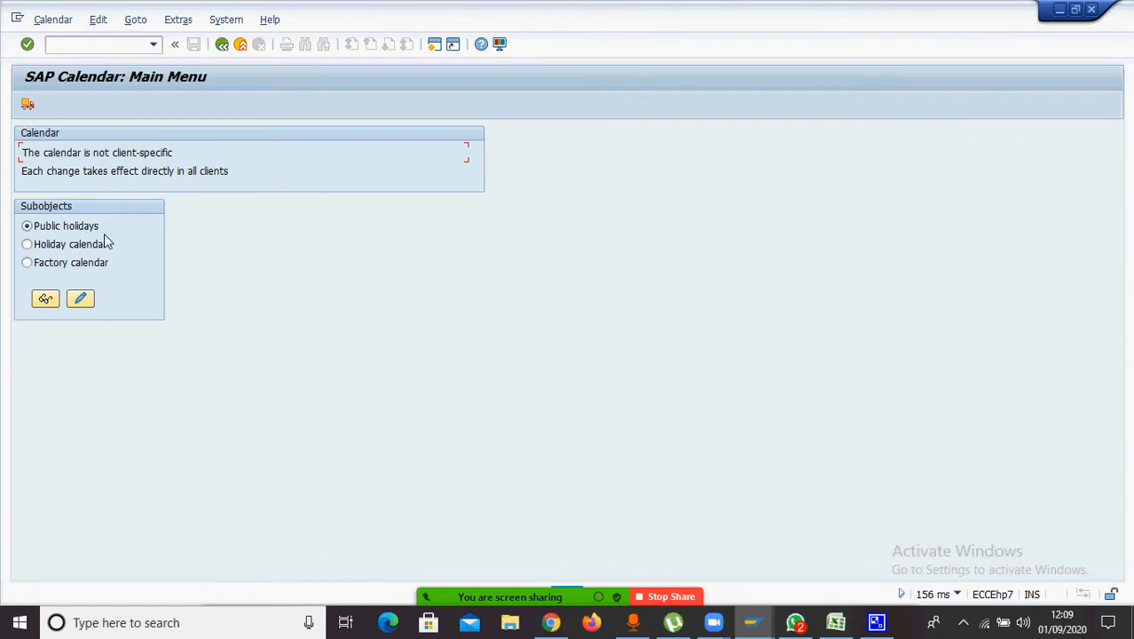
left_click(84, 300)
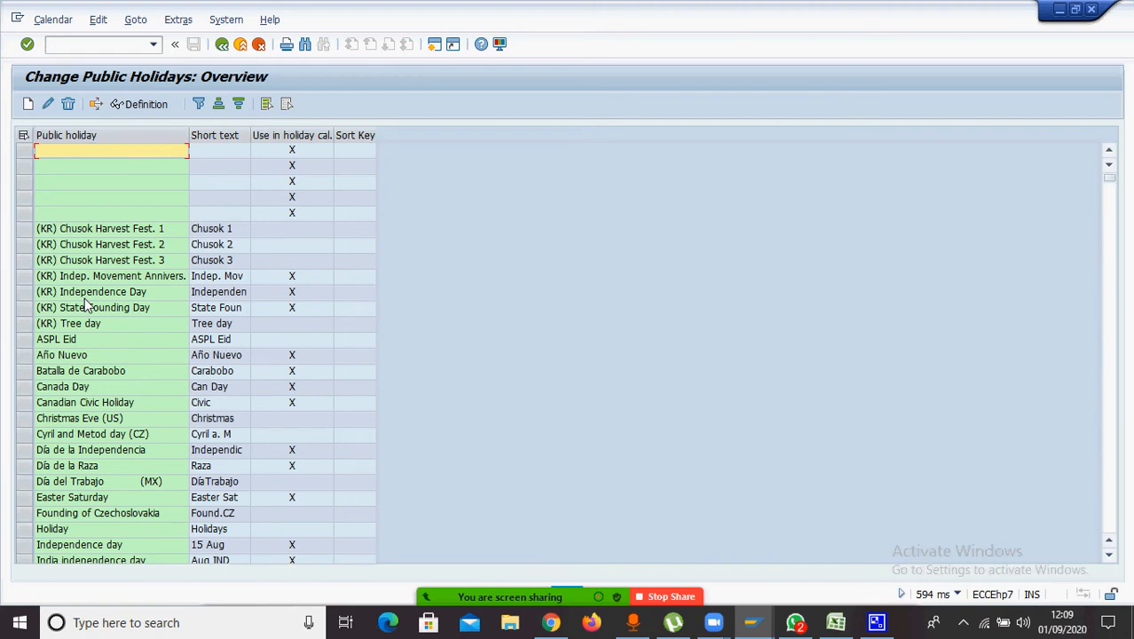
Examine the types offered for a new public holiday, including Distance to Easter, Easter Sunday and Floating Public Holiday, and cancel the creation
left_click(32, 106)
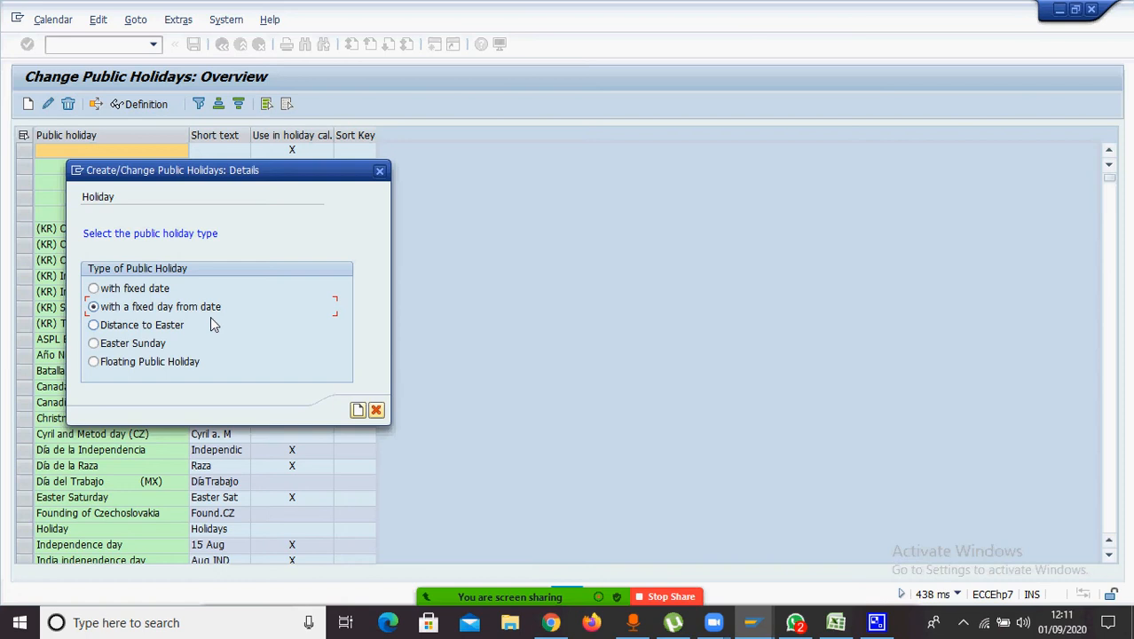
left_click(130, 329)
left_click(137, 348)
left_click(141, 371)
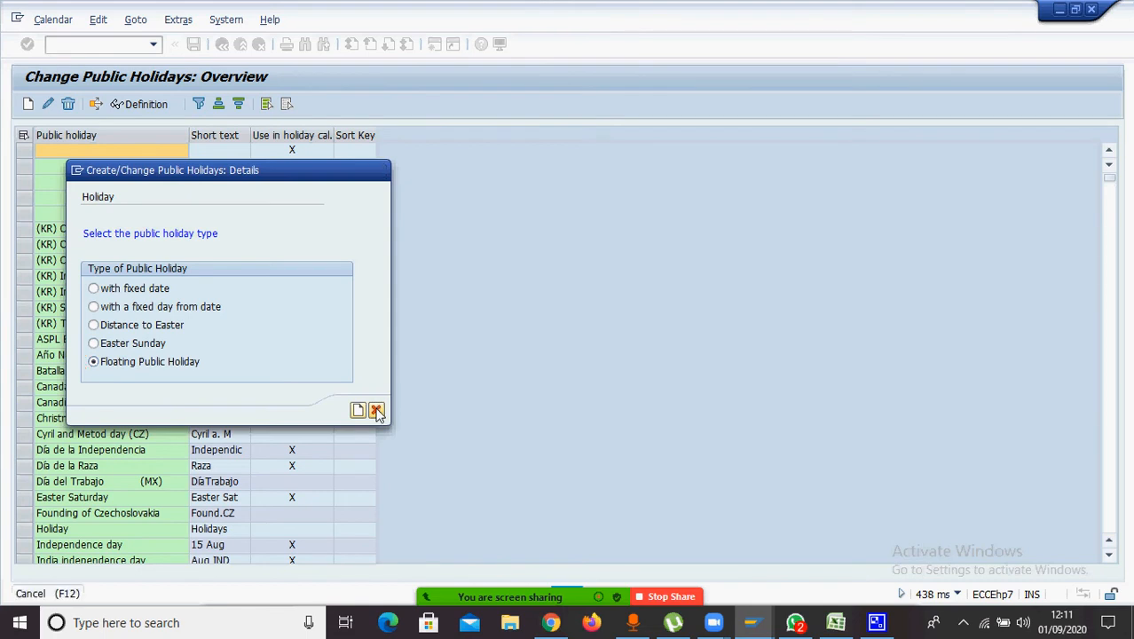
left_click(376, 409)
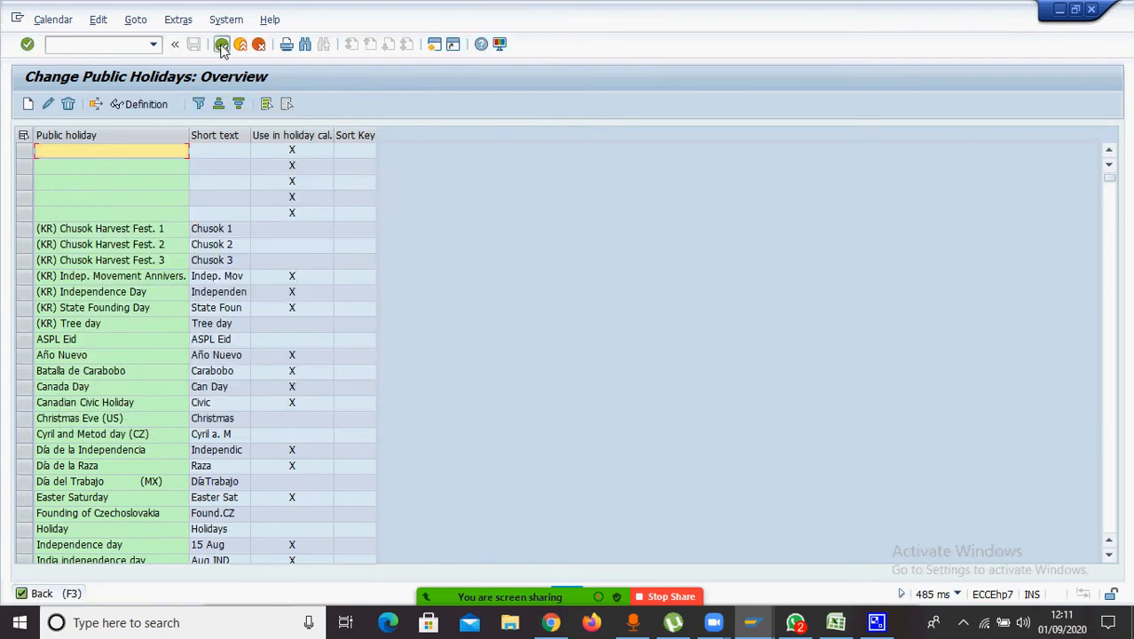
Return to the SAP Calendar main menu, open Holiday calendar in change mode and start a new calendar
left_click(222, 44)
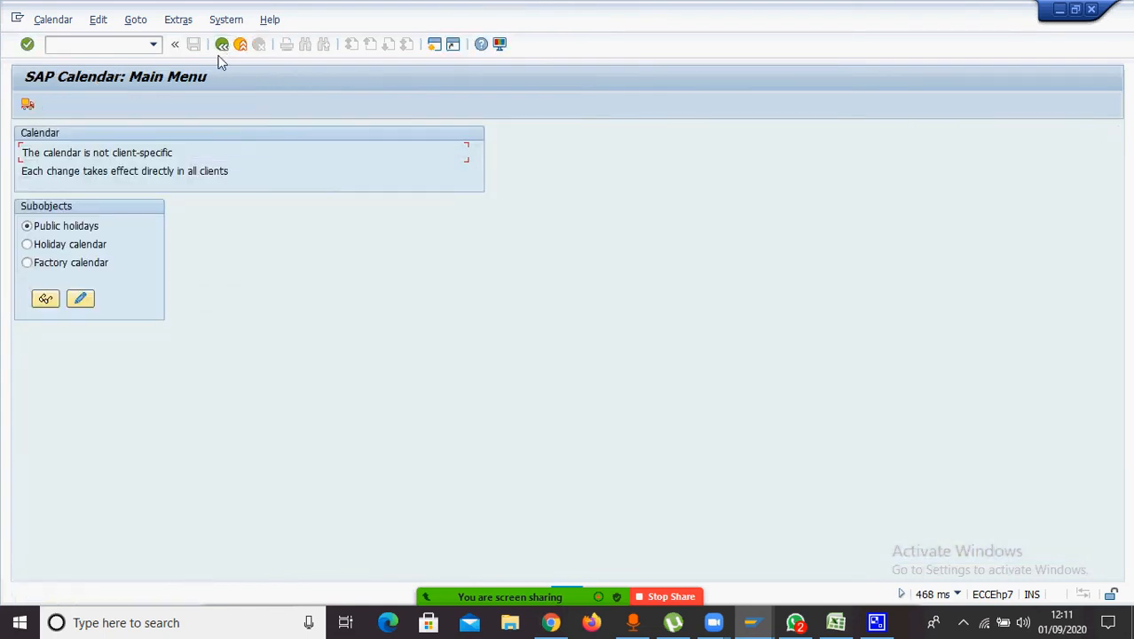
left_click(52, 247)
left_click(81, 300)
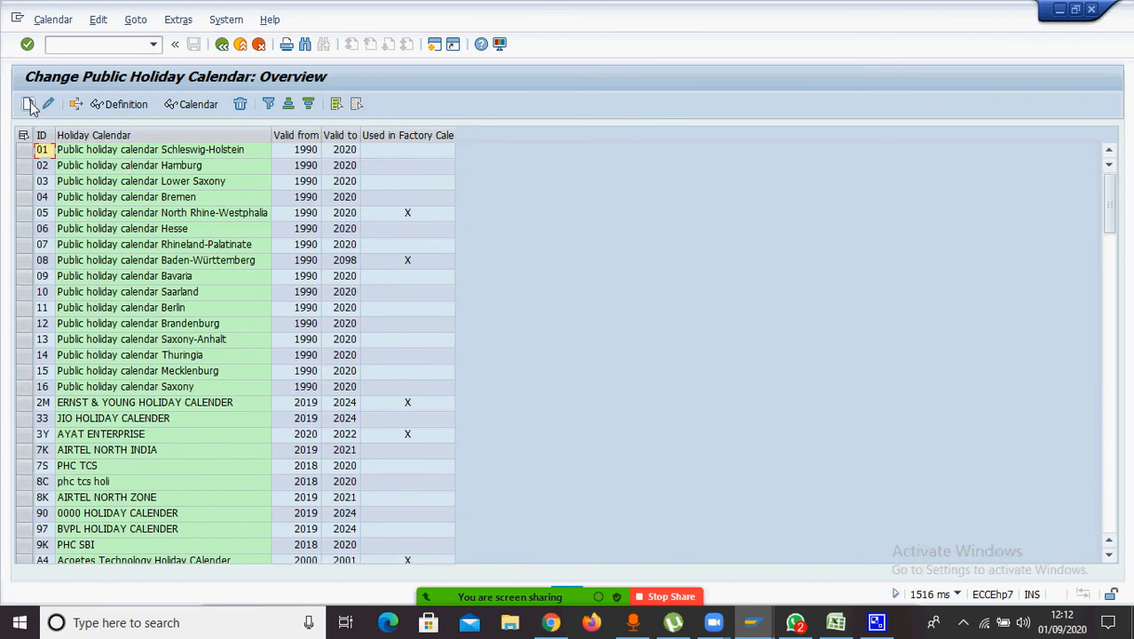
left_click(30, 104)
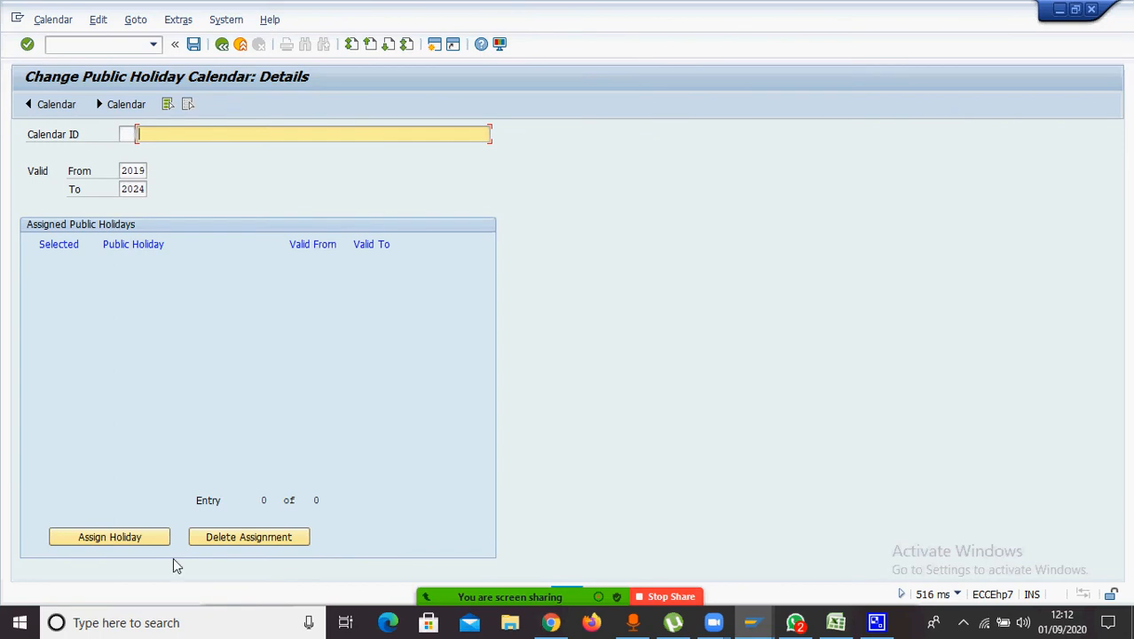
Give the new public holiday calendar the ID yt and the description "holiday calendar"
left_click(144, 542)
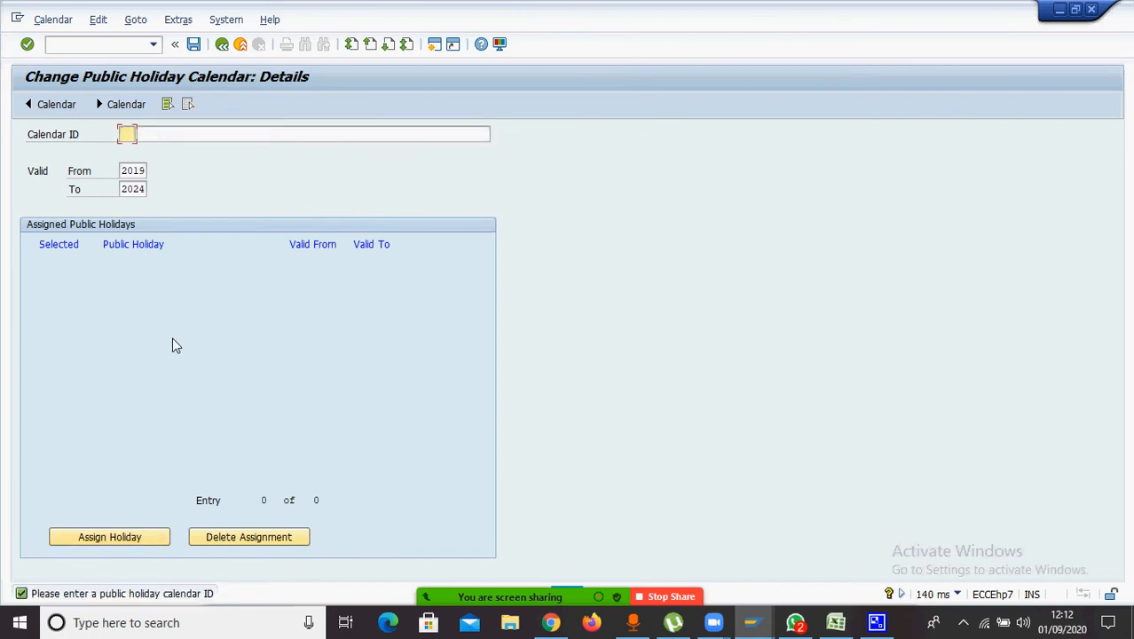
type("yt")
left_click(166, 133)
type("holida")
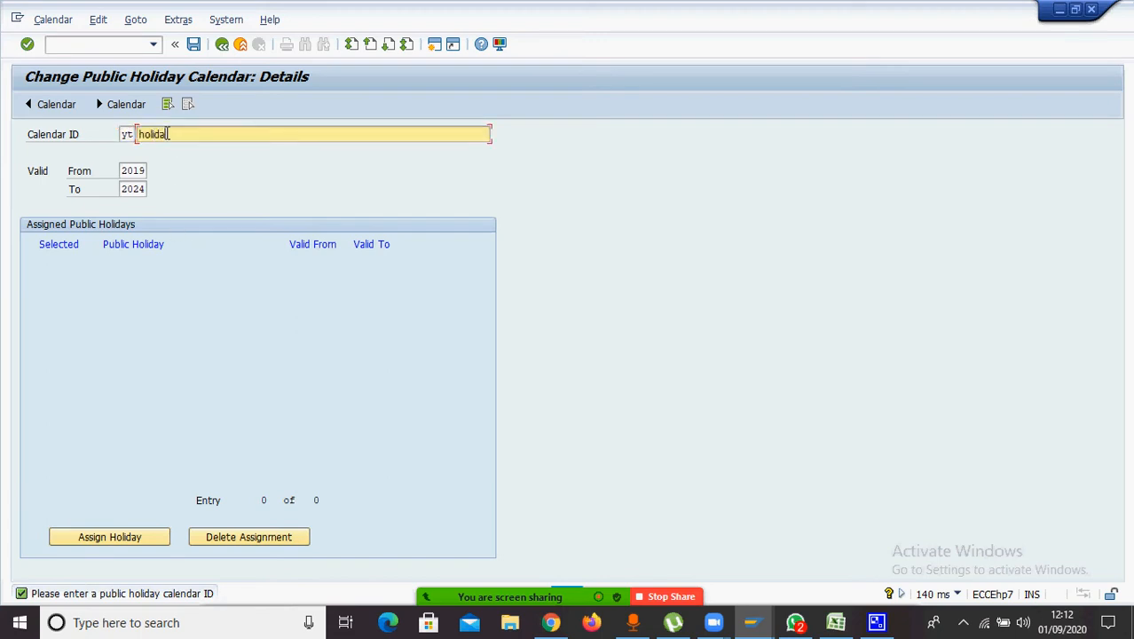
type("y calendar")
left_click(122, 169)
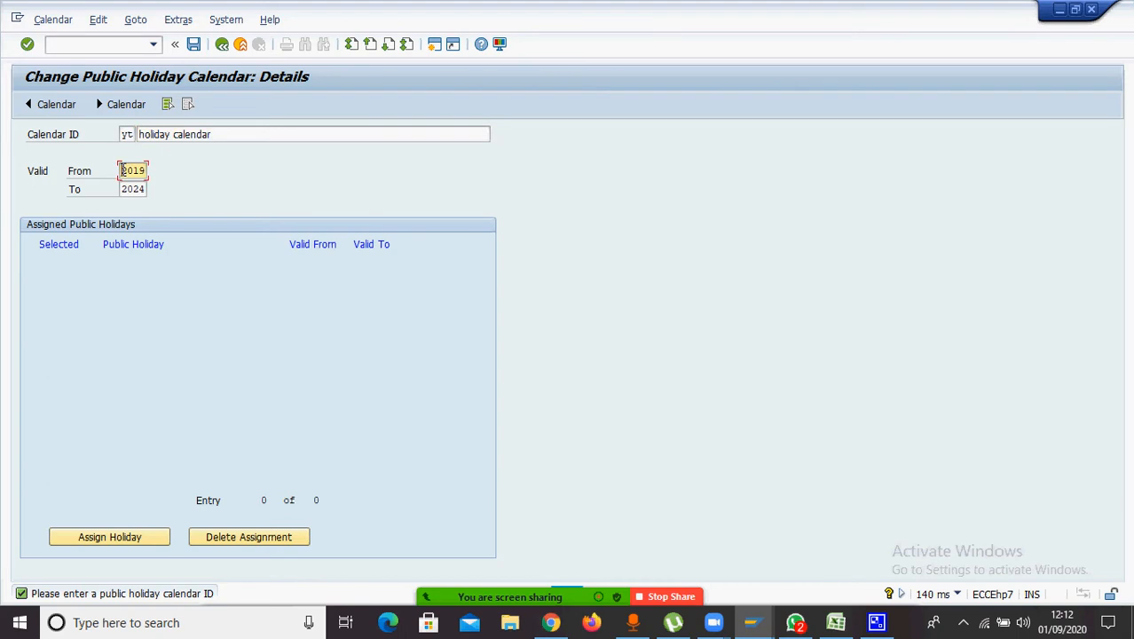
Assign (KR) Chusok Harvest Fest. 1, Canada Day, Canadian Civic Holiday and Christmas Eve (US) to the holiday calendar
left_click(142, 543)
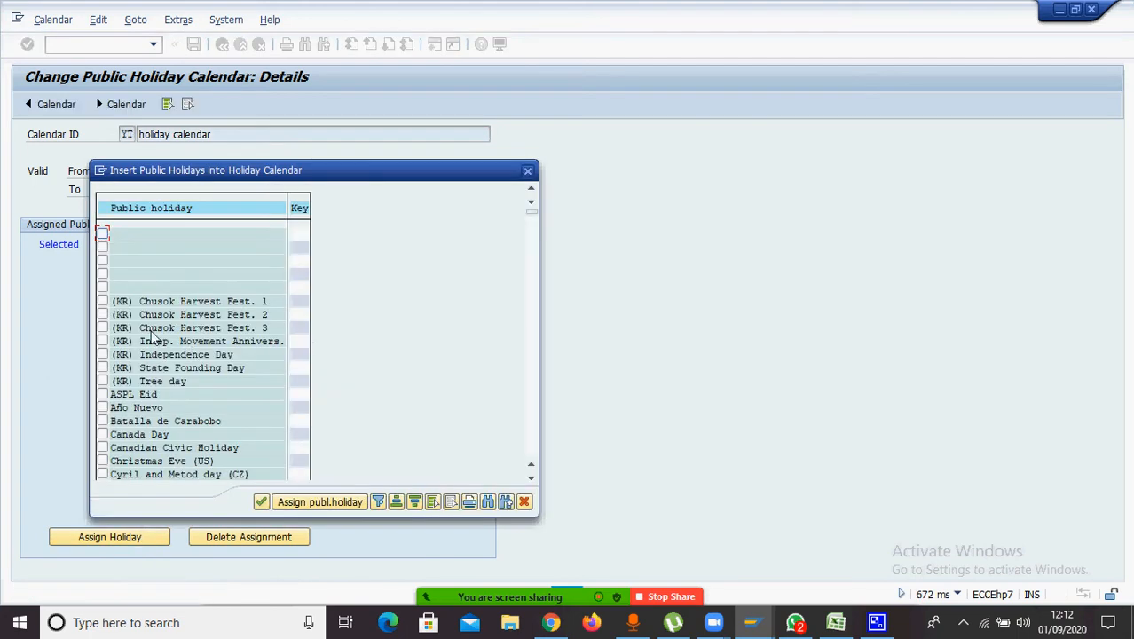
left_click(102, 434)
left_click(102, 447)
left_click(102, 461)
left_click(103, 301)
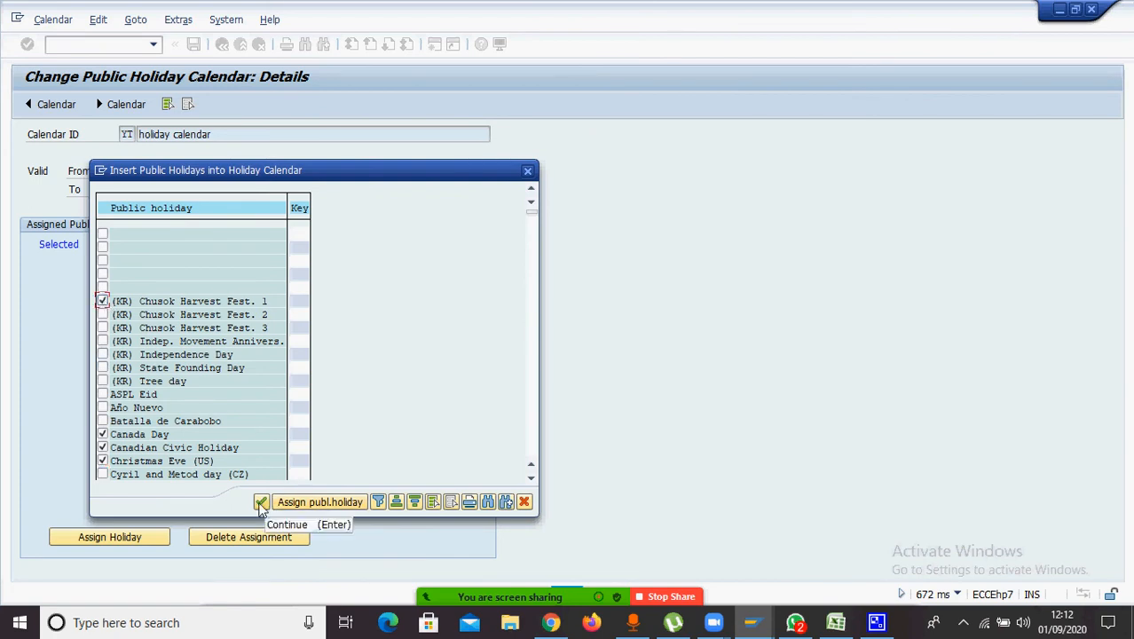
left_click(313, 503)
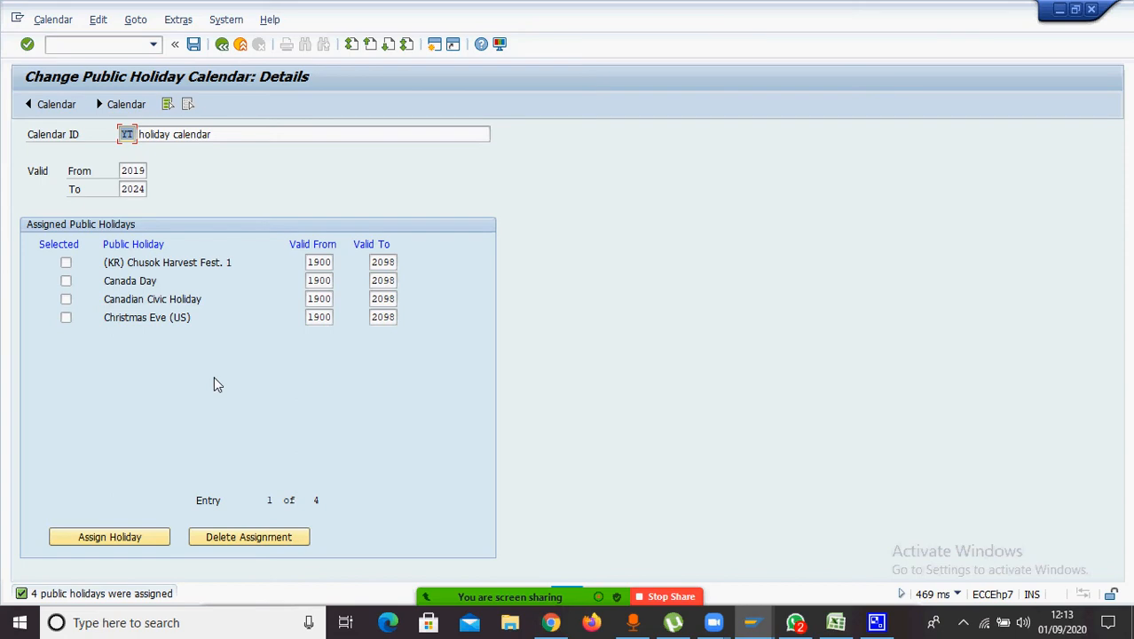
Extend the calendar description to "holiday calendar mumbai" and save the calendar, accepting the floating holiday and transport notices
left_click(235, 134)
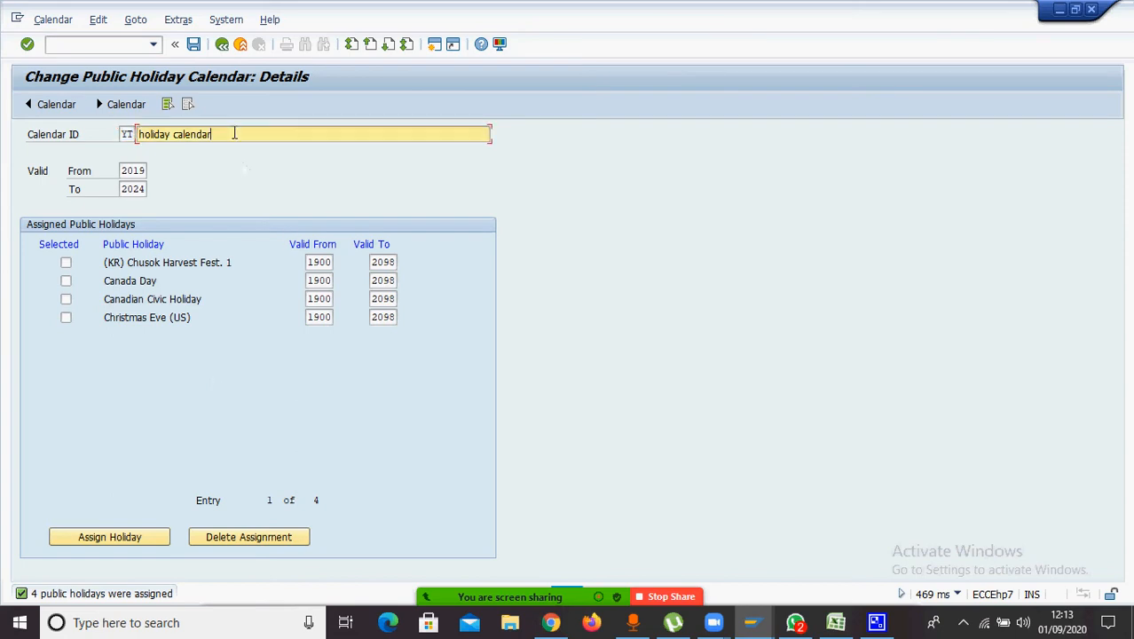
type("mumbai")
left_click(197, 49)
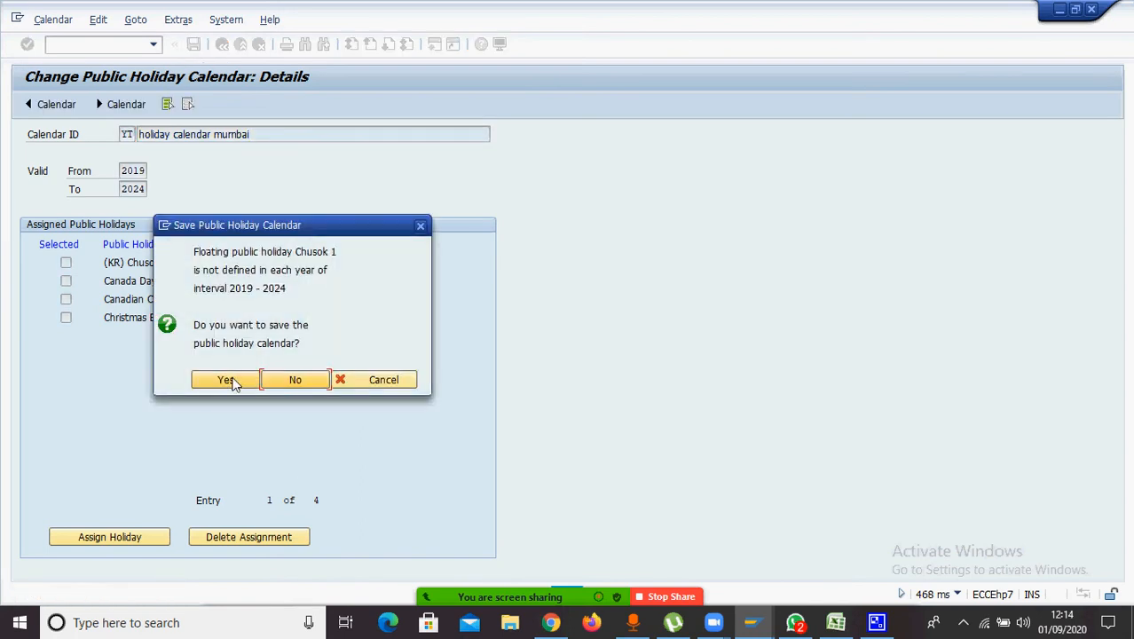
left_click(227, 380)
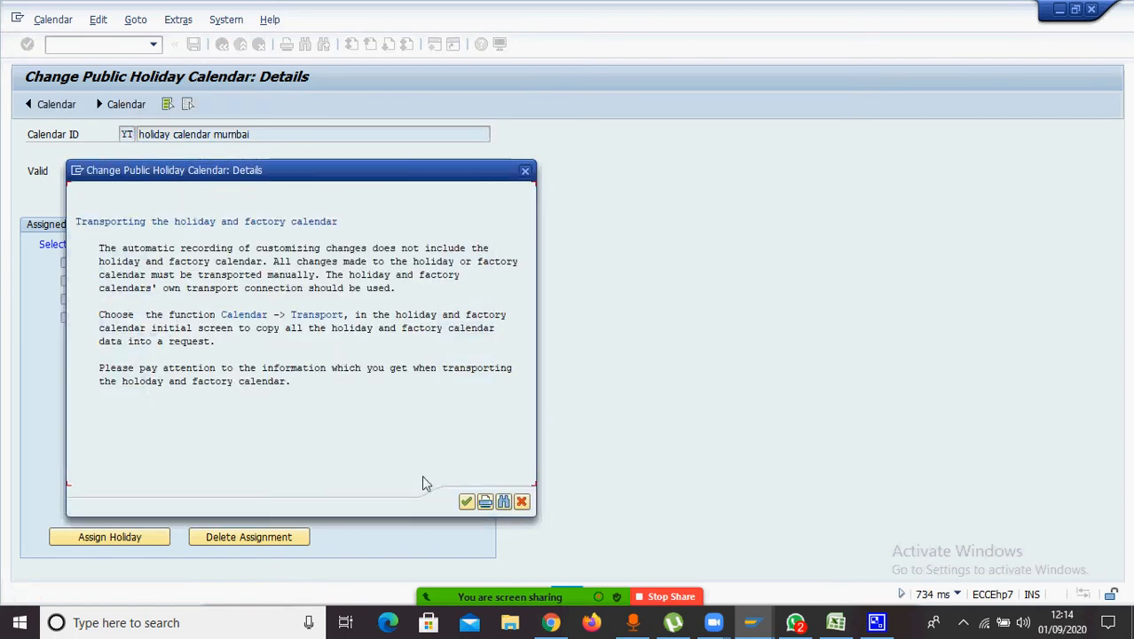
left_click(465, 503)
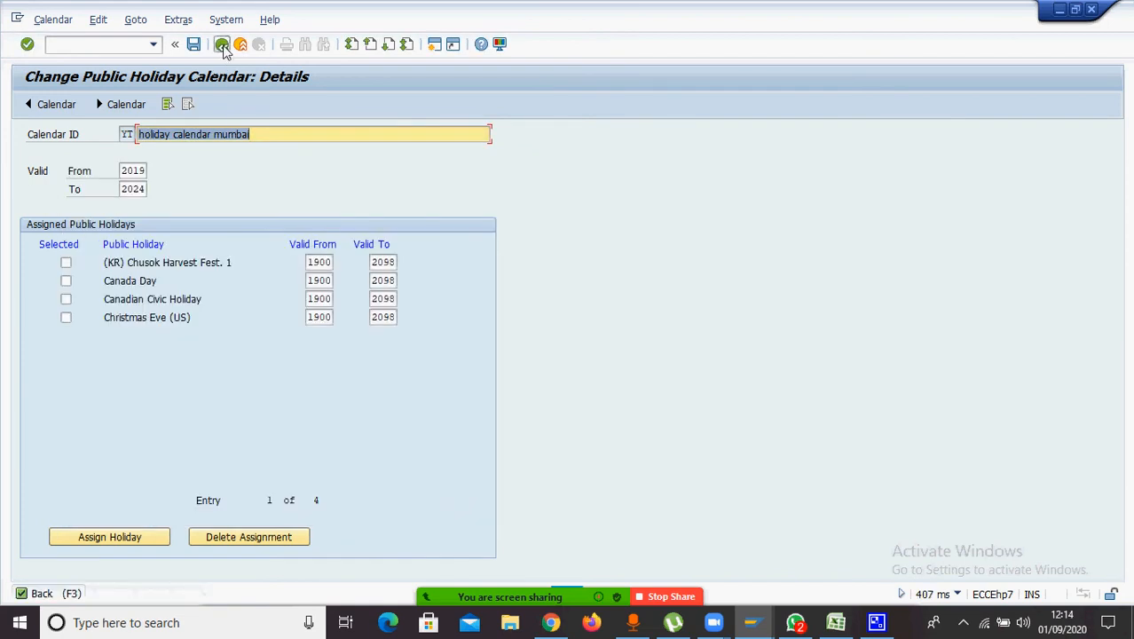
Leave the holiday calendar maintenance and return to the Display IMG structure
left_click(222, 44)
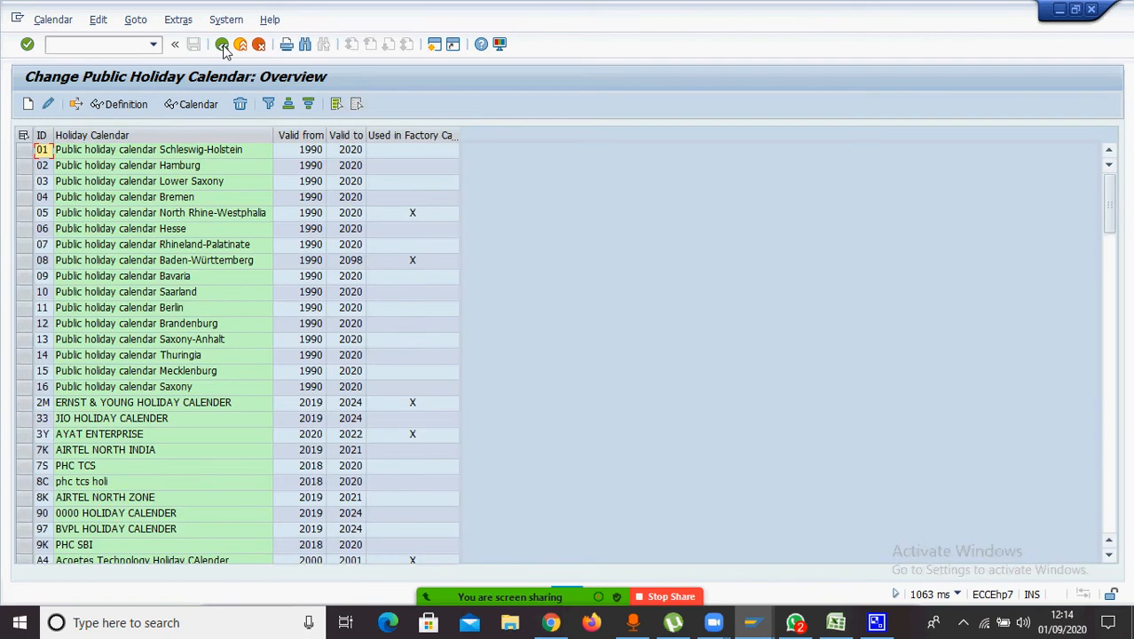
left_click(221, 44)
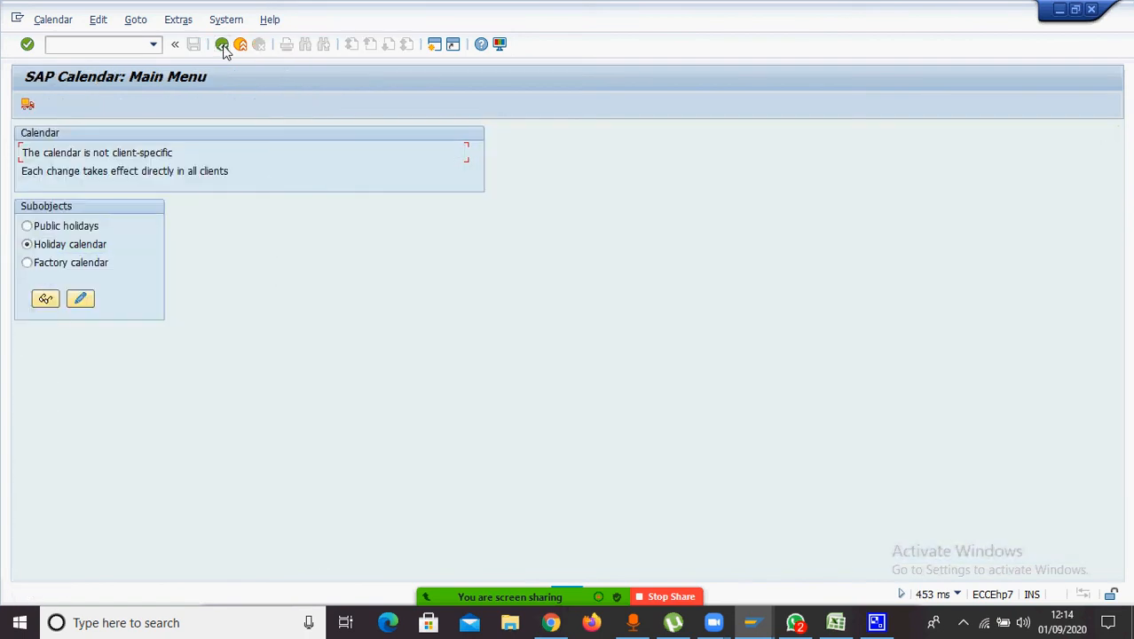
left_click(222, 44)
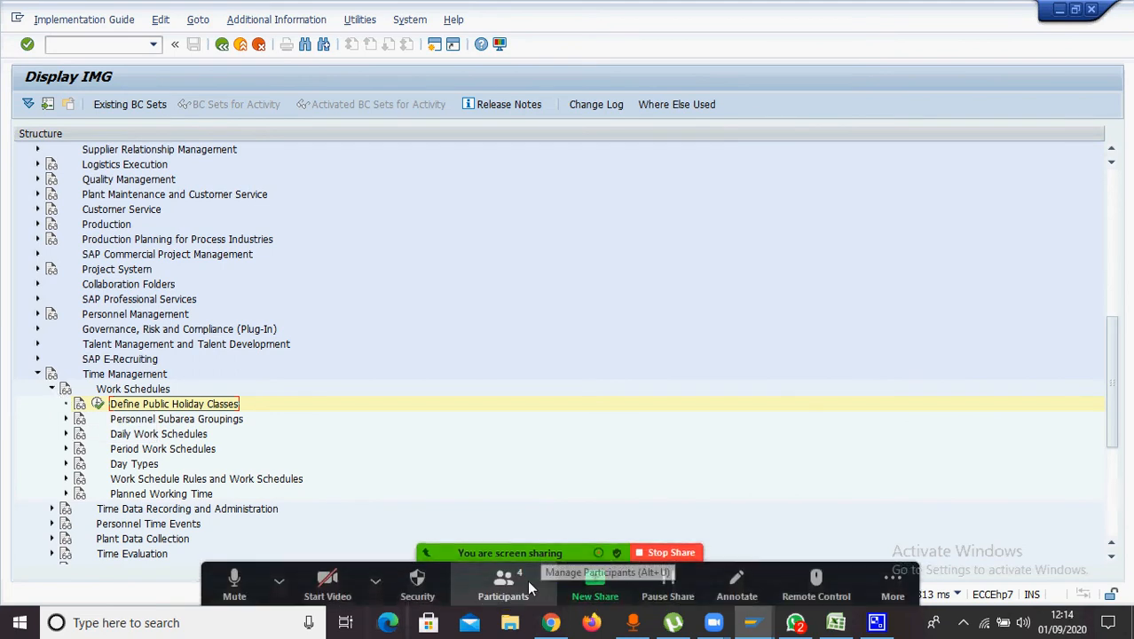
left_click(503, 586)
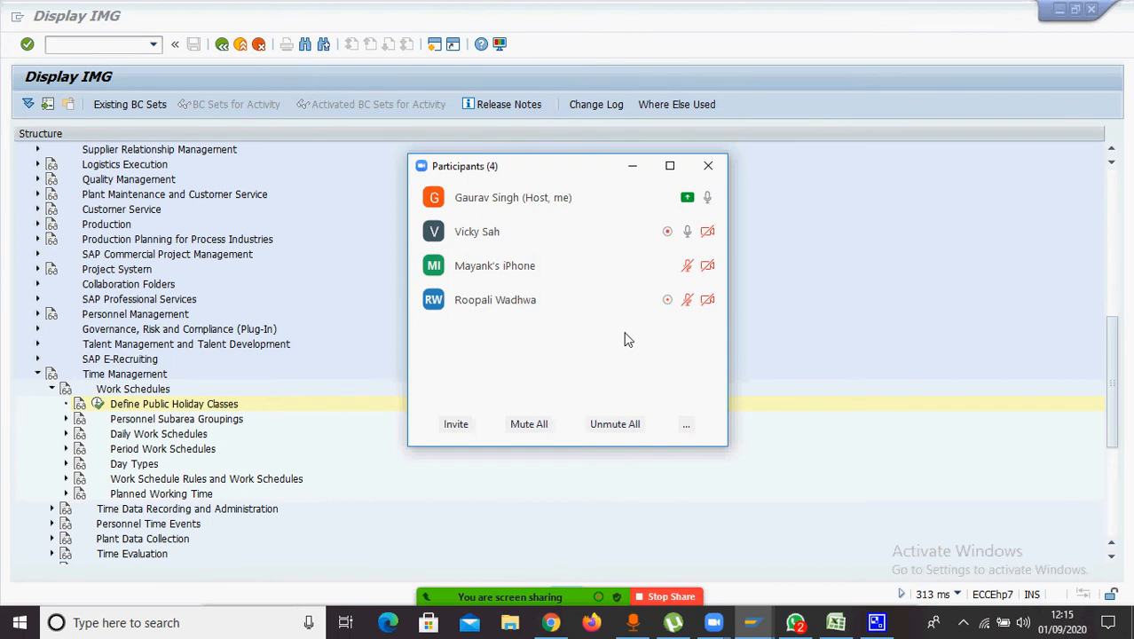
left_click(633, 166)
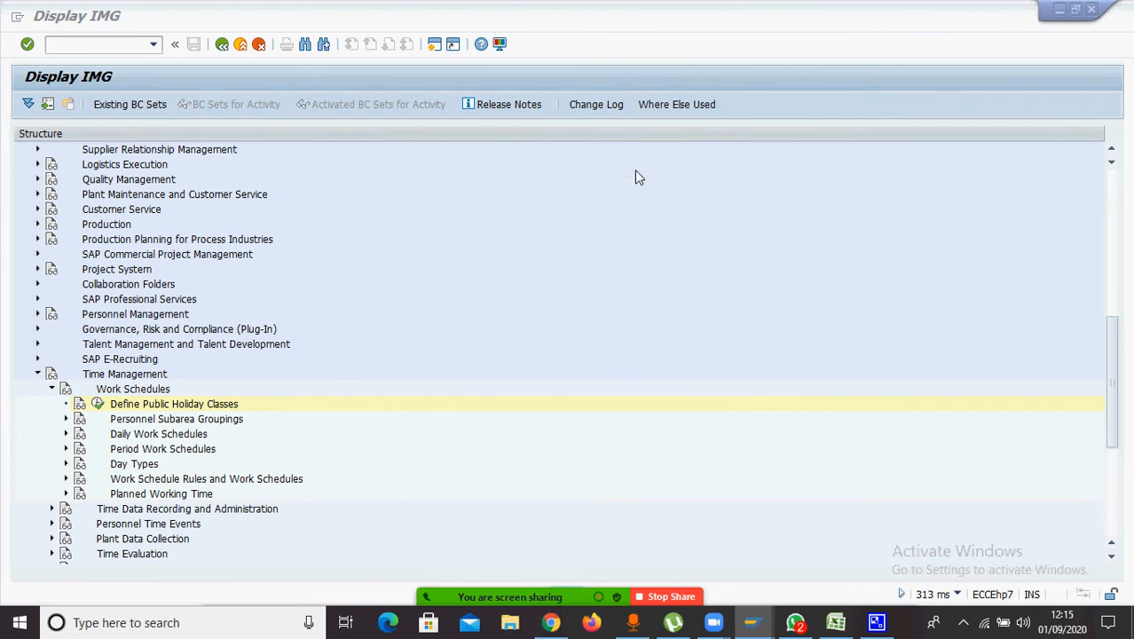
Expand Personnel Subarea Groupings under Work Schedules and execute Group Personnel Subareas for the Daily Work Schedule
left_click(151, 420)
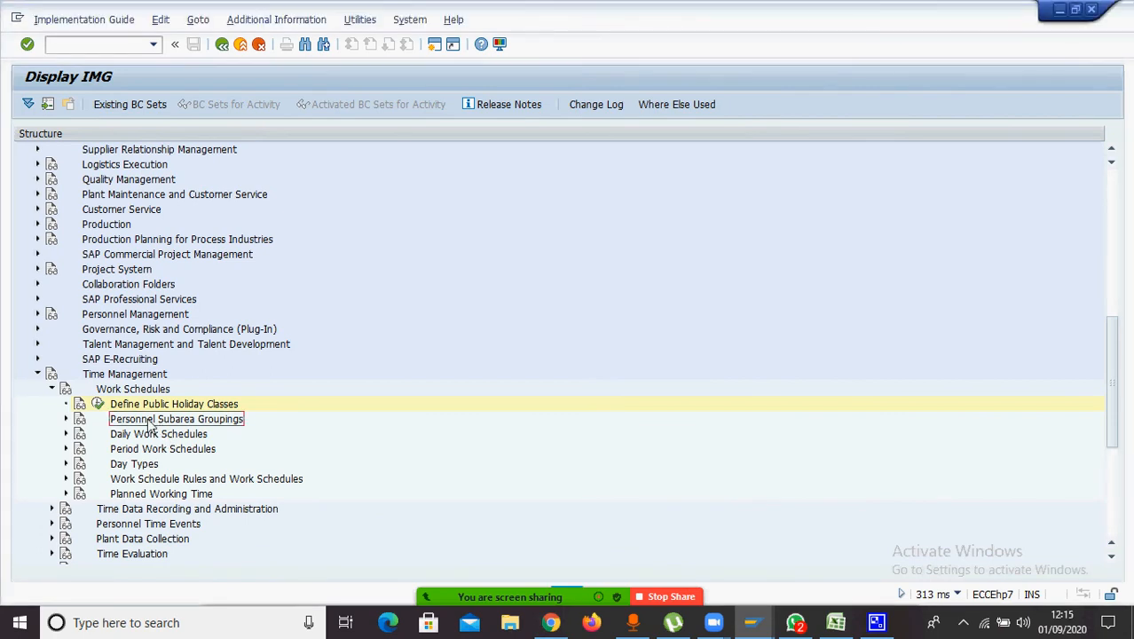
left_click(66, 419)
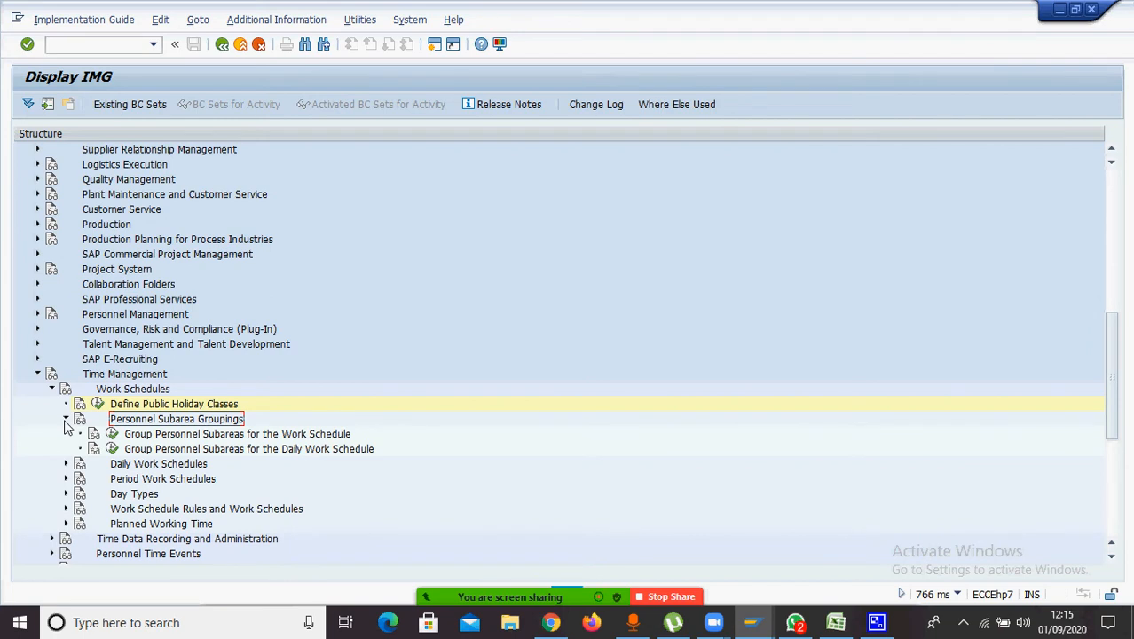
left_click(213, 434)
left_click(213, 449)
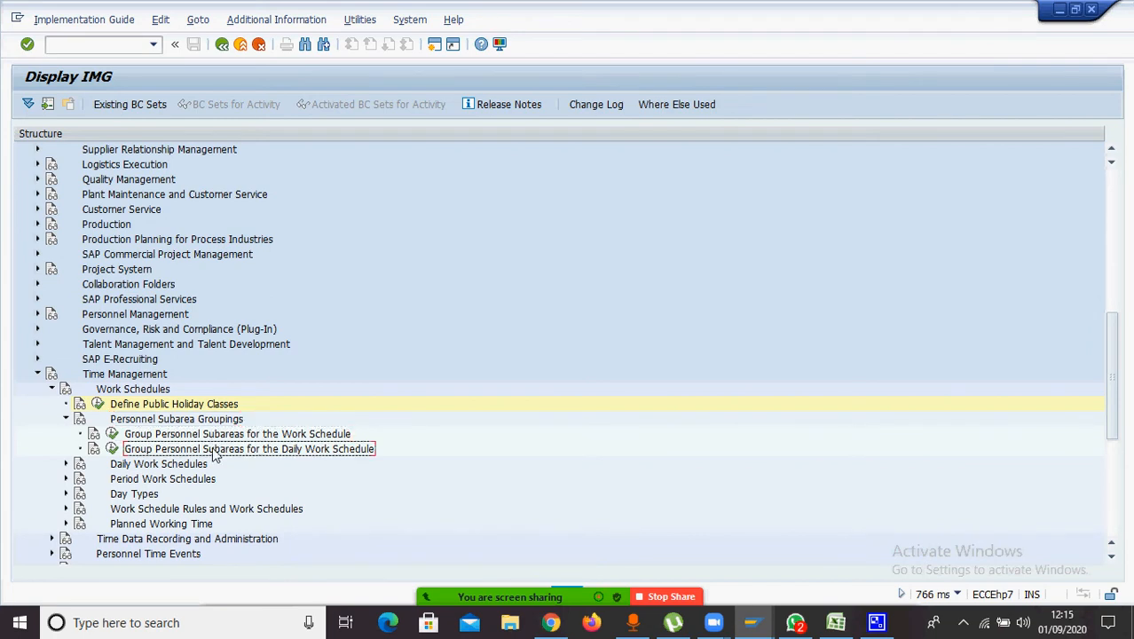
left_click(112, 449)
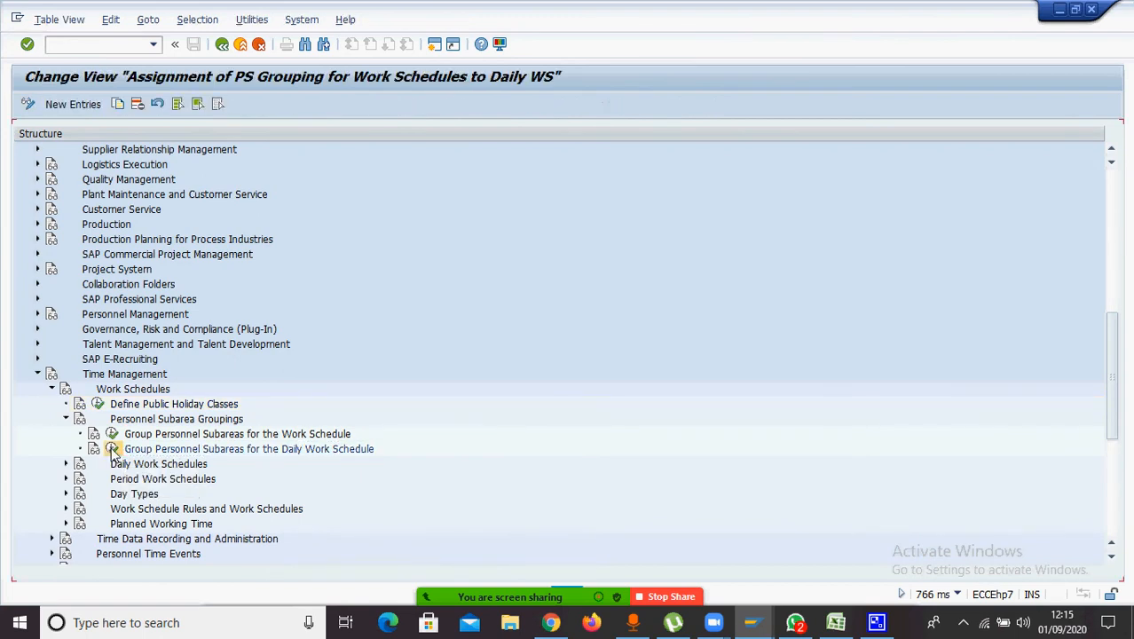
Look through the existing assignments of PS groupings to DWS groupings
left_click(90, 105)
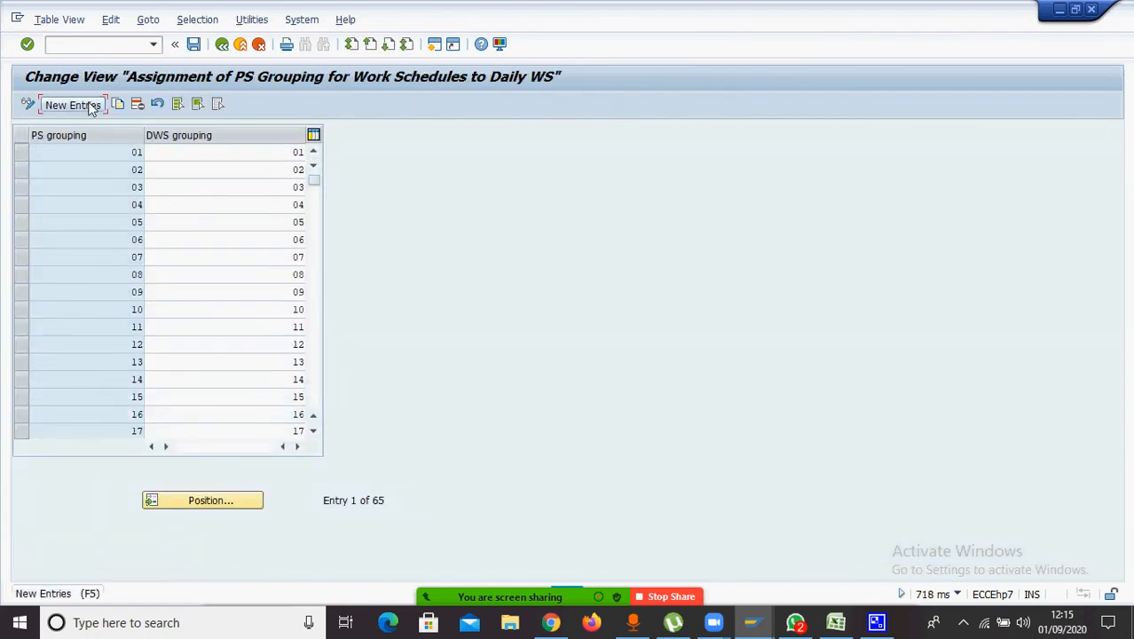
left_click(258, 44)
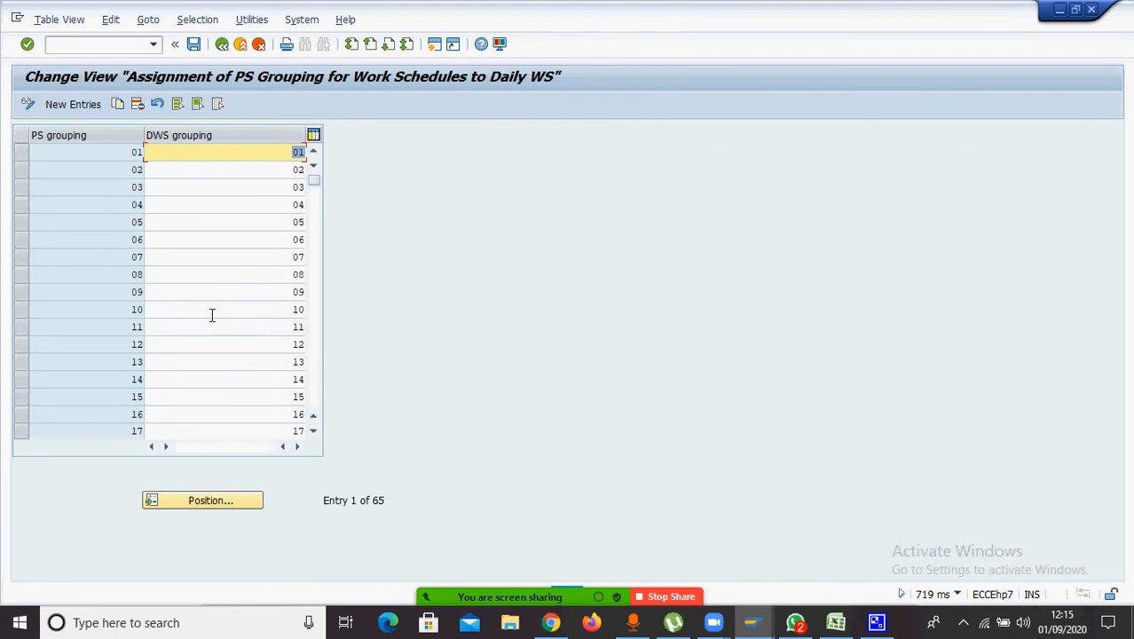
left_click(314, 431)
left_click(314, 431)
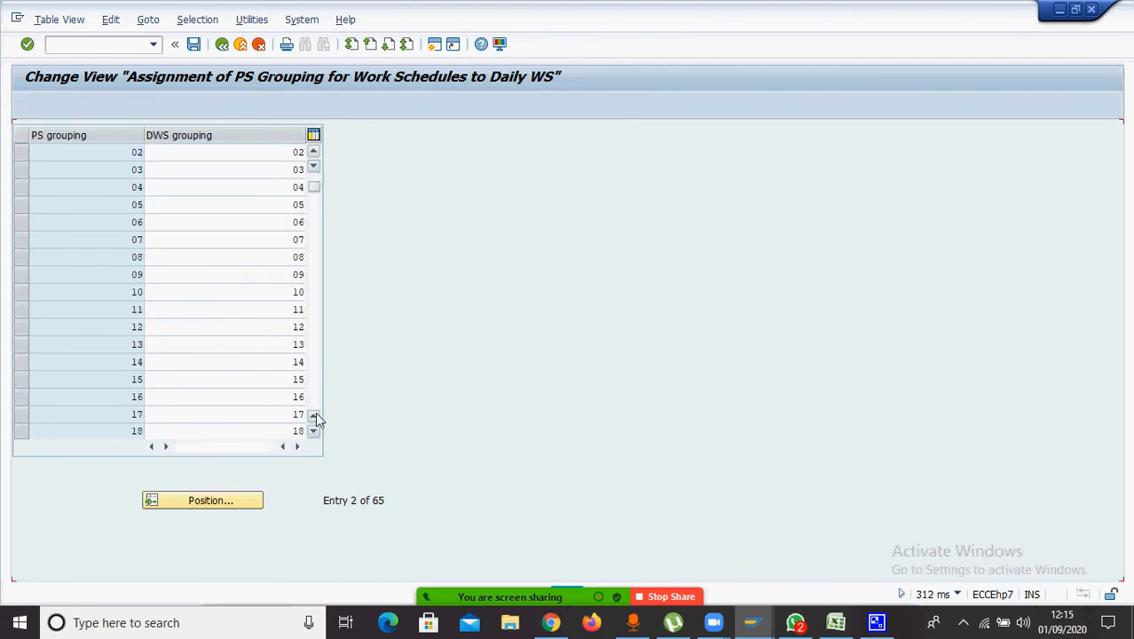
left_click(314, 382)
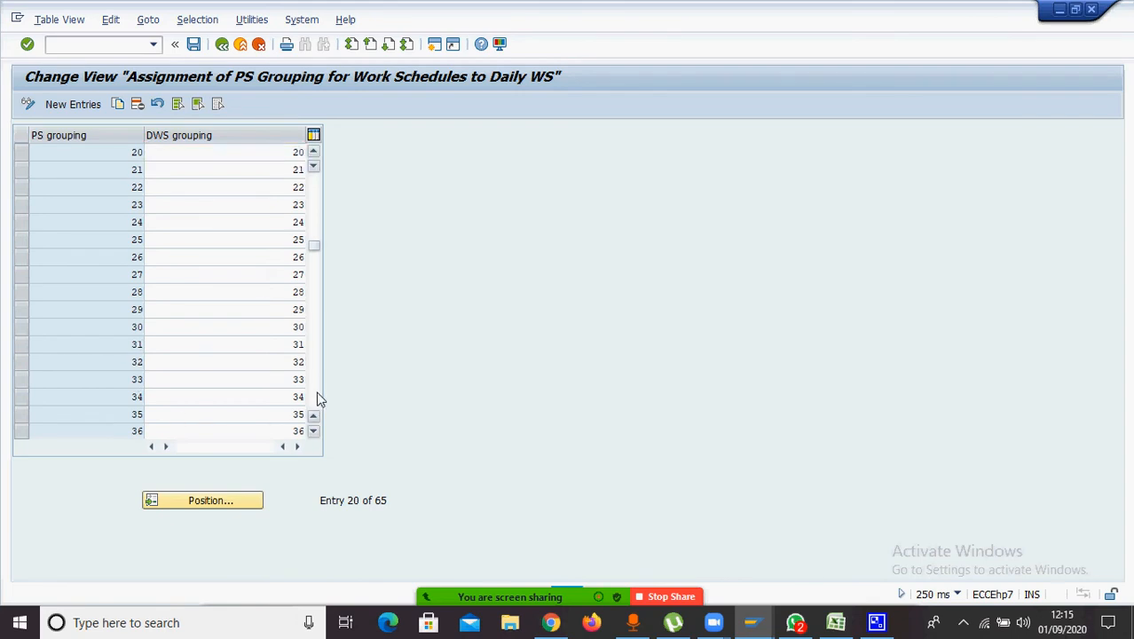
scroll(214, 244, "down", 3)
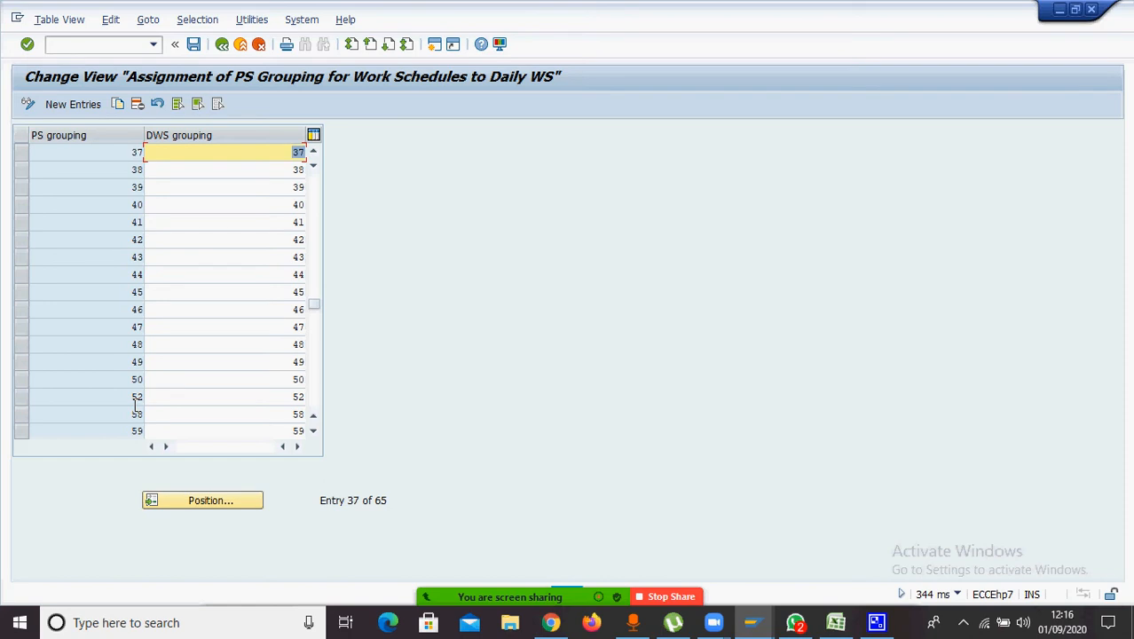
Create two new entries assigning PS grouping 55 to DWS grouping 55 and PS grouping 56 to DWS grouping 56
left_click(80, 106)
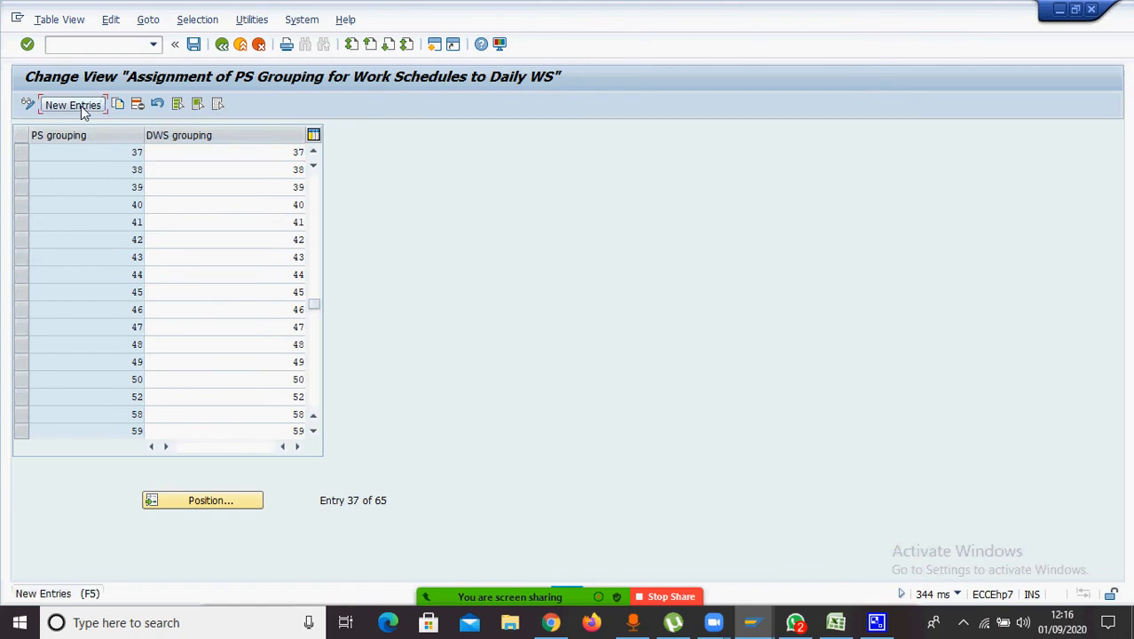
type("55")
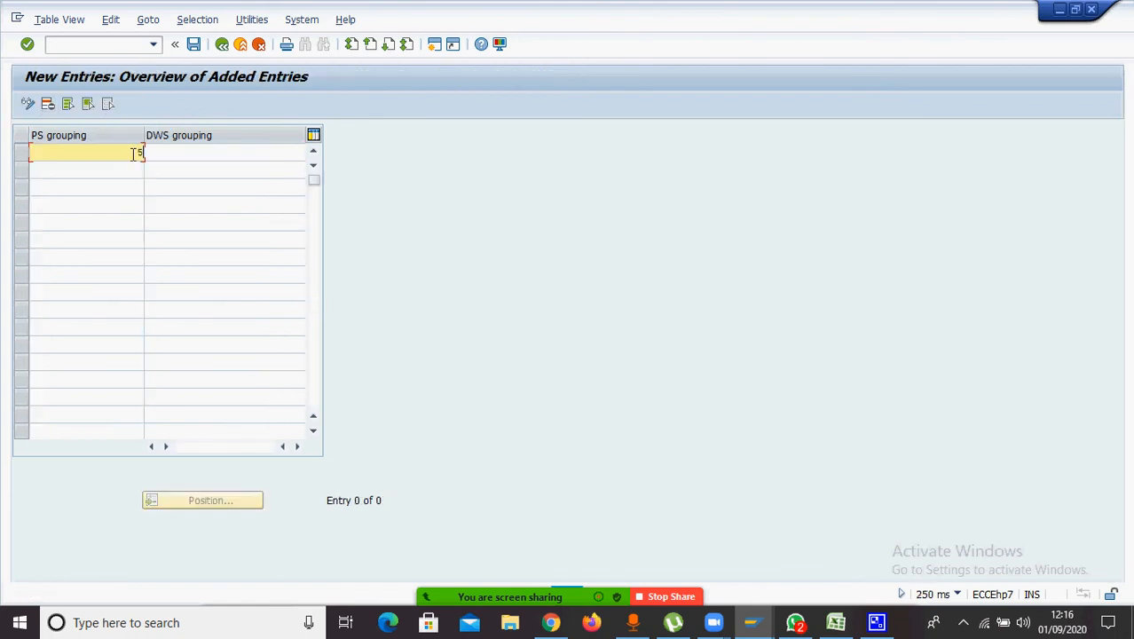
left_click(216, 149)
type("55")
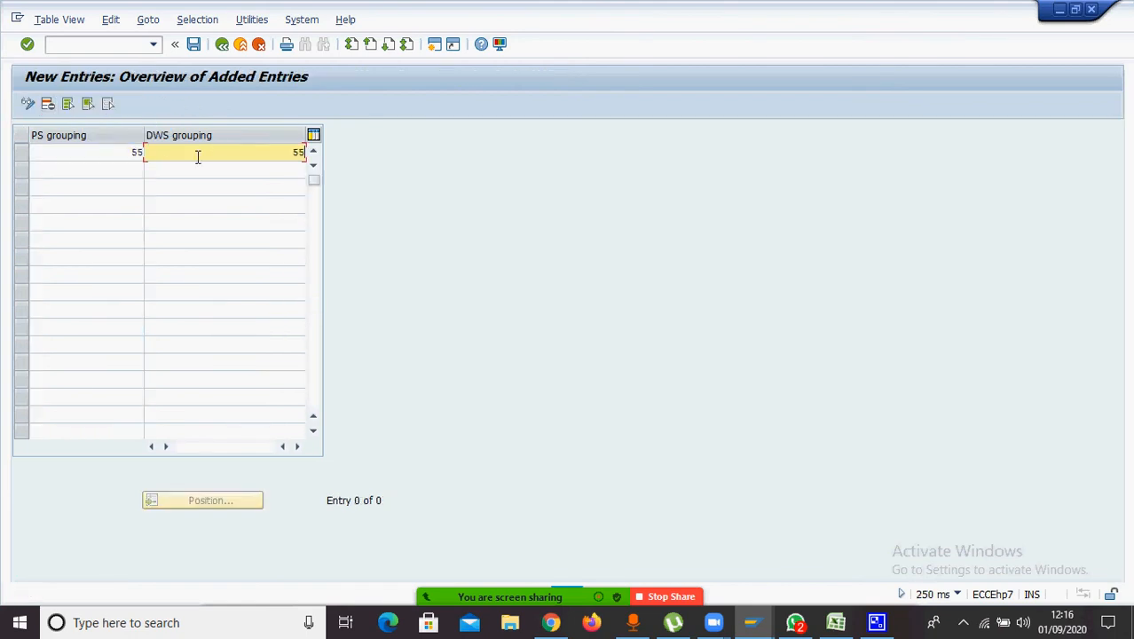
left_click(122, 171)
type("56")
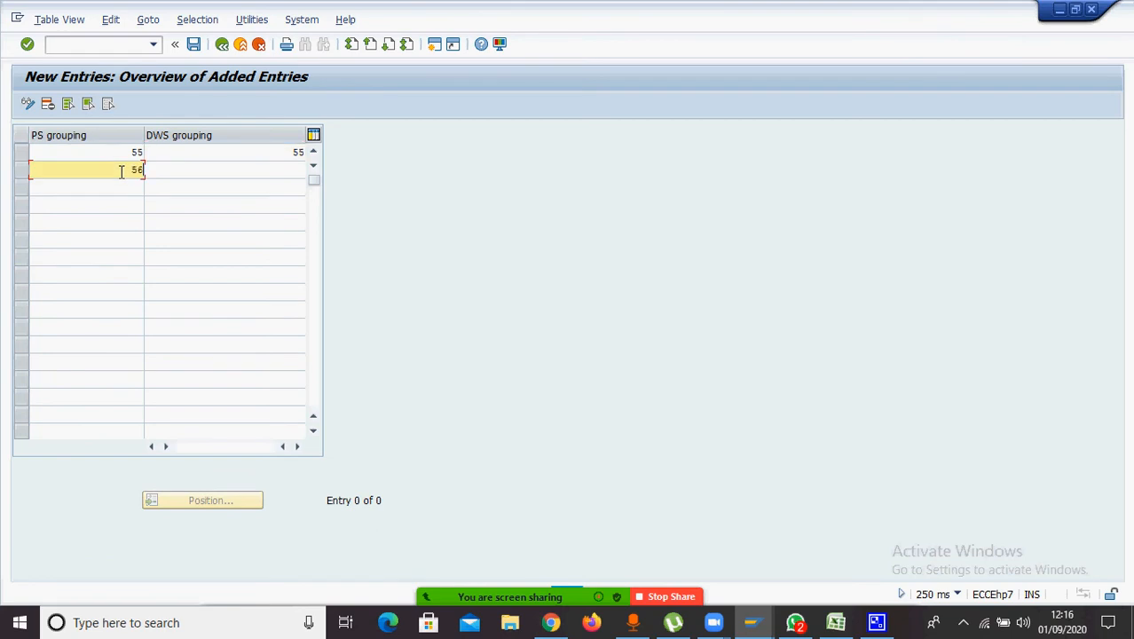
key("Tab")
type("56")
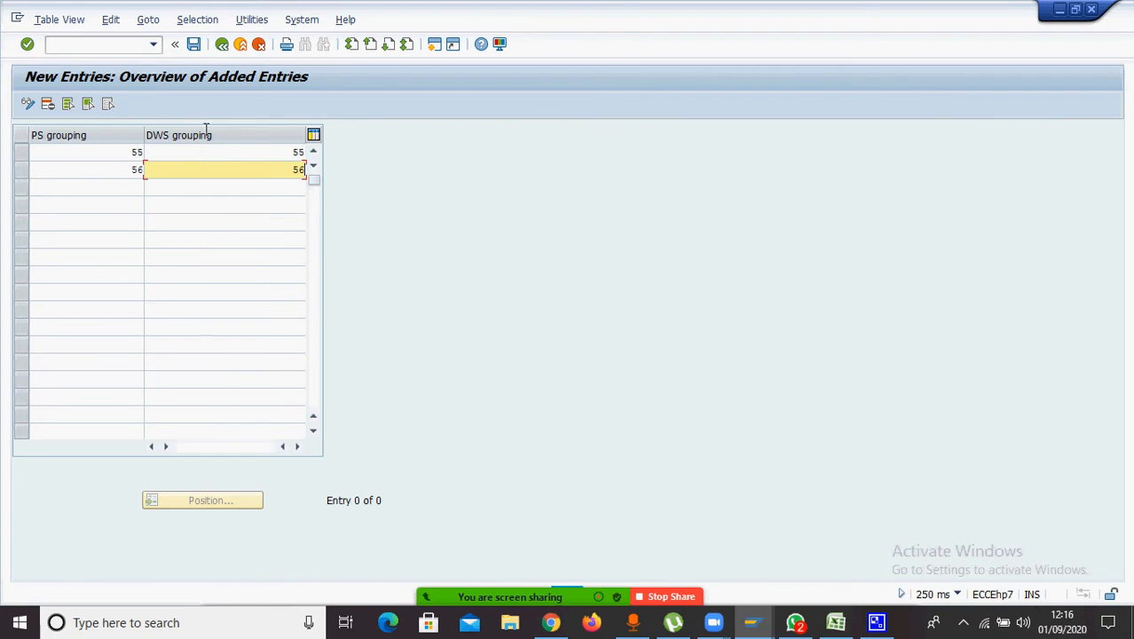
Save the new grouping entries under the proposed customizing request and return to the Display IMG structure
left_click(194, 45)
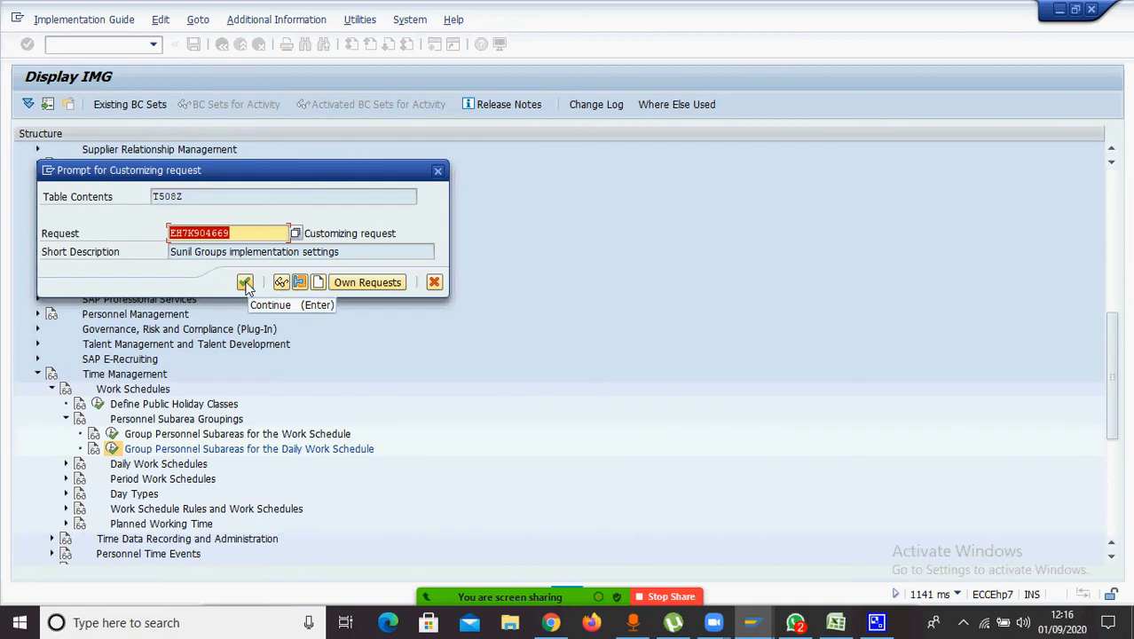
left_click(245, 282)
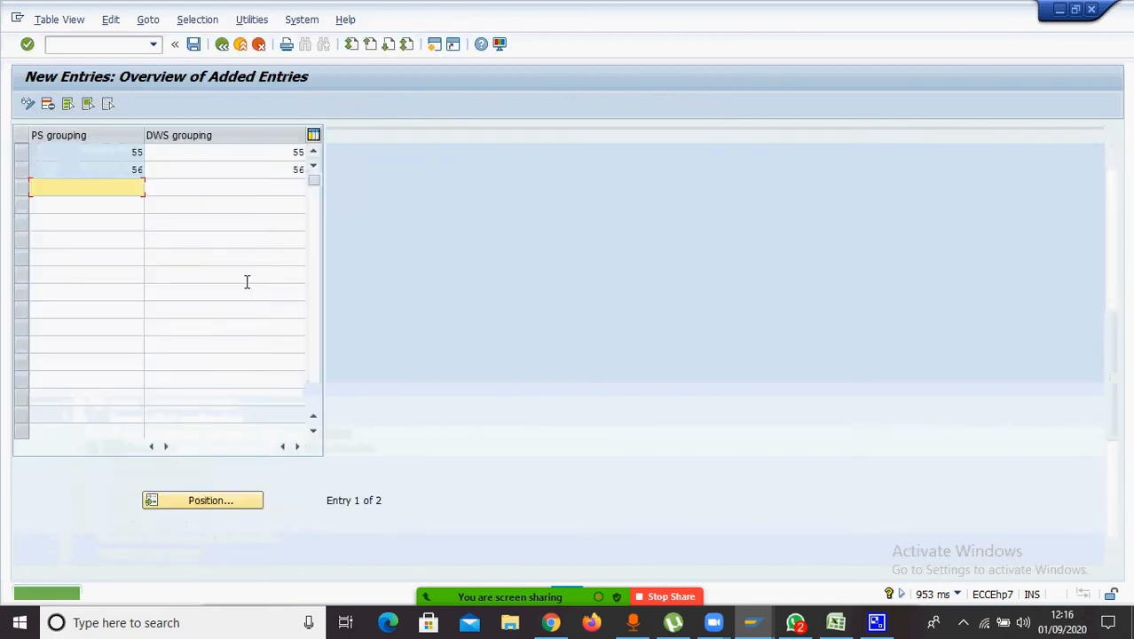
left_click(222, 45)
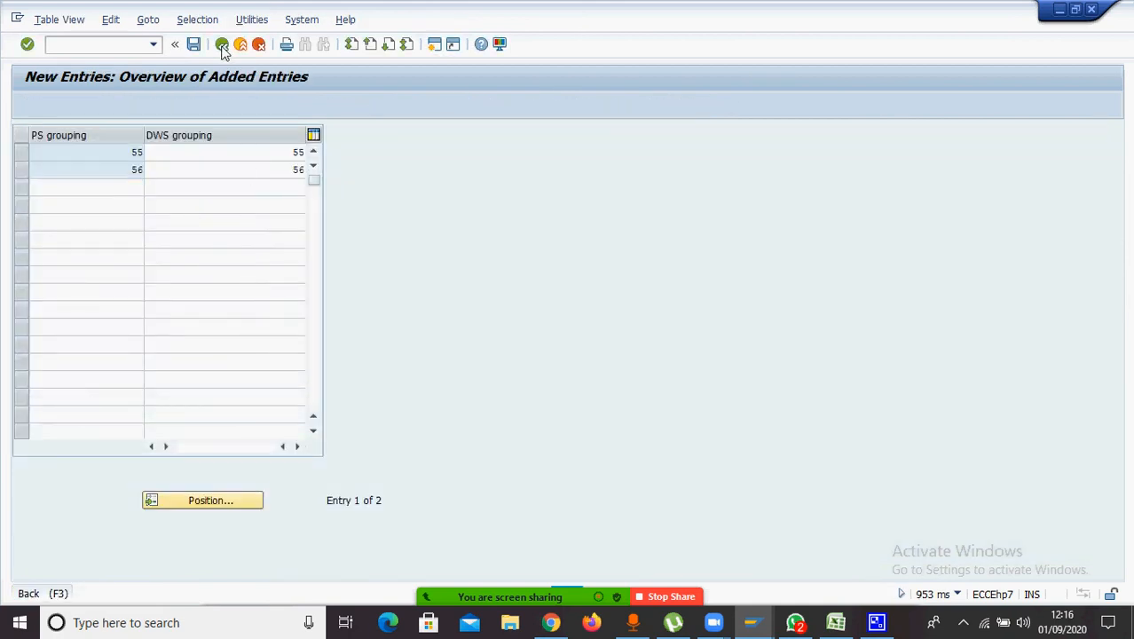
left_click(222, 45)
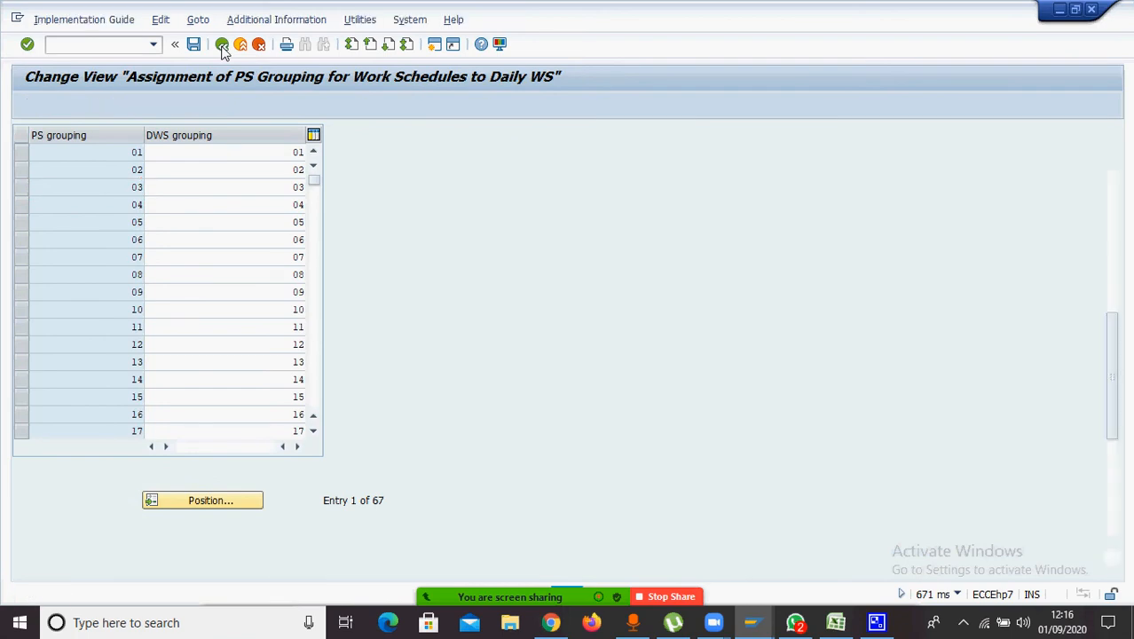
Execute Group Personnel Subareas for the Work Schedule with India as the country grouping
left_click(173, 434)
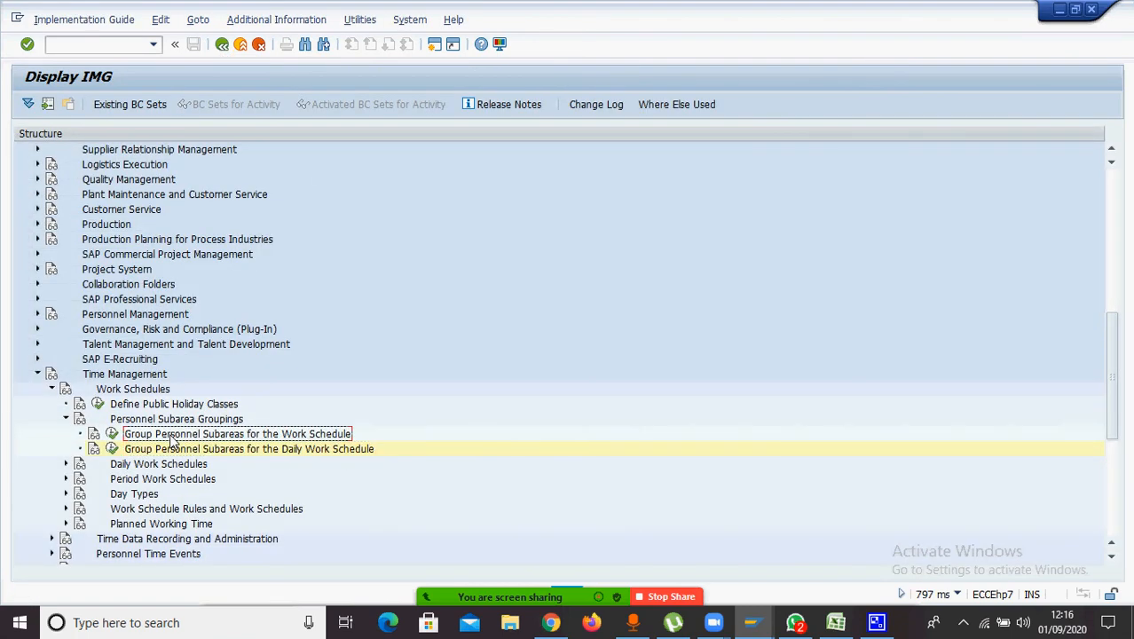
left_click(111, 435)
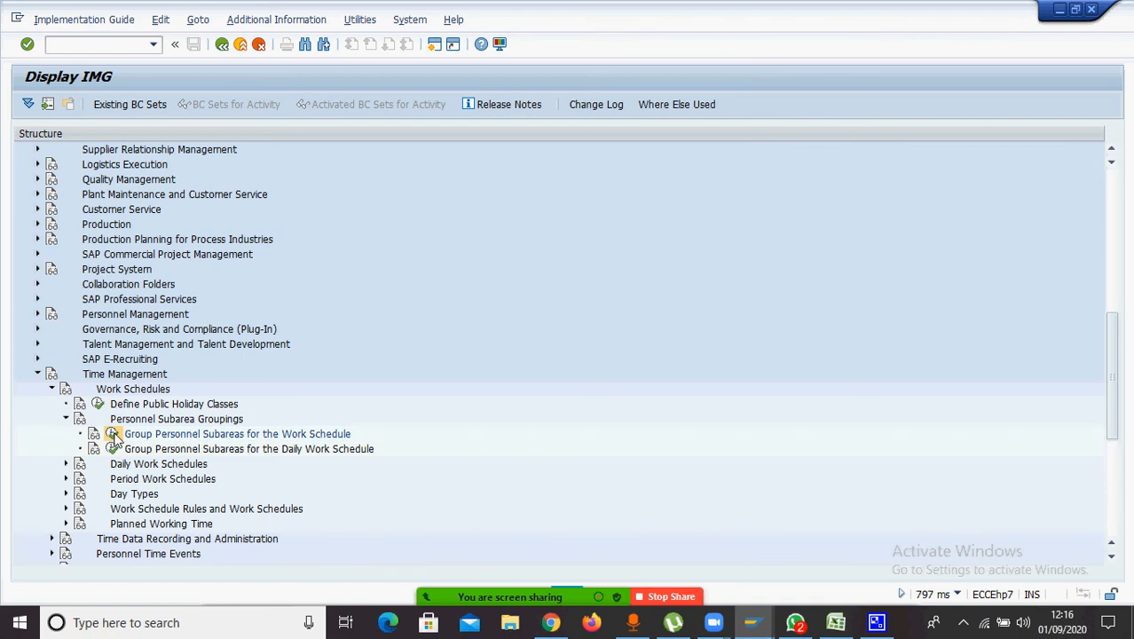
left_click(378, 404)
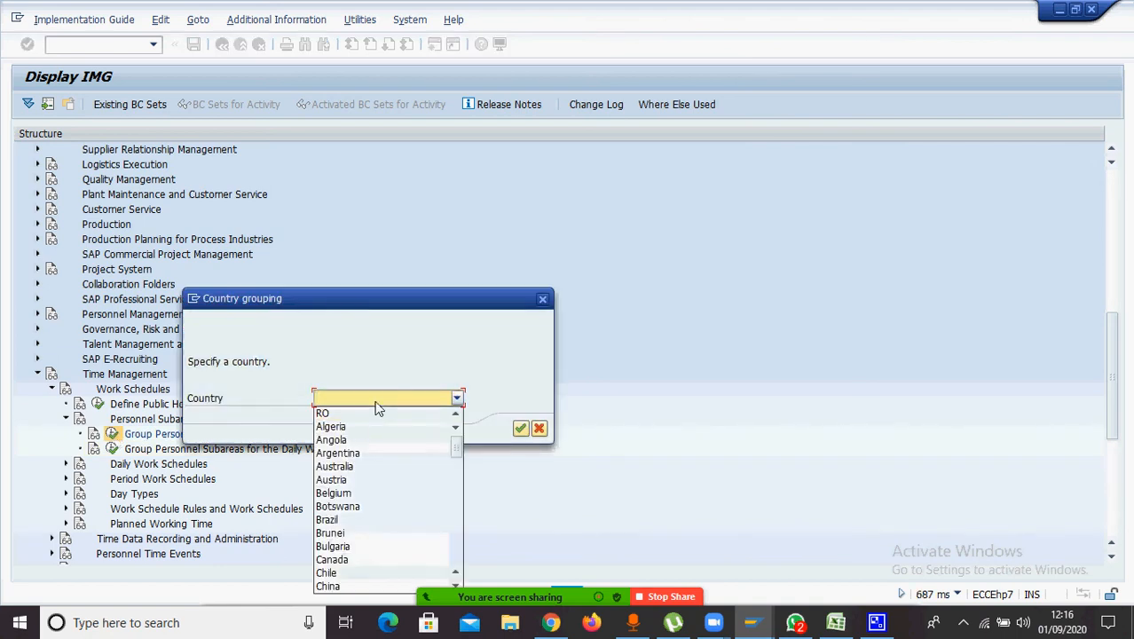
key("i")
key("i")
key("Return")
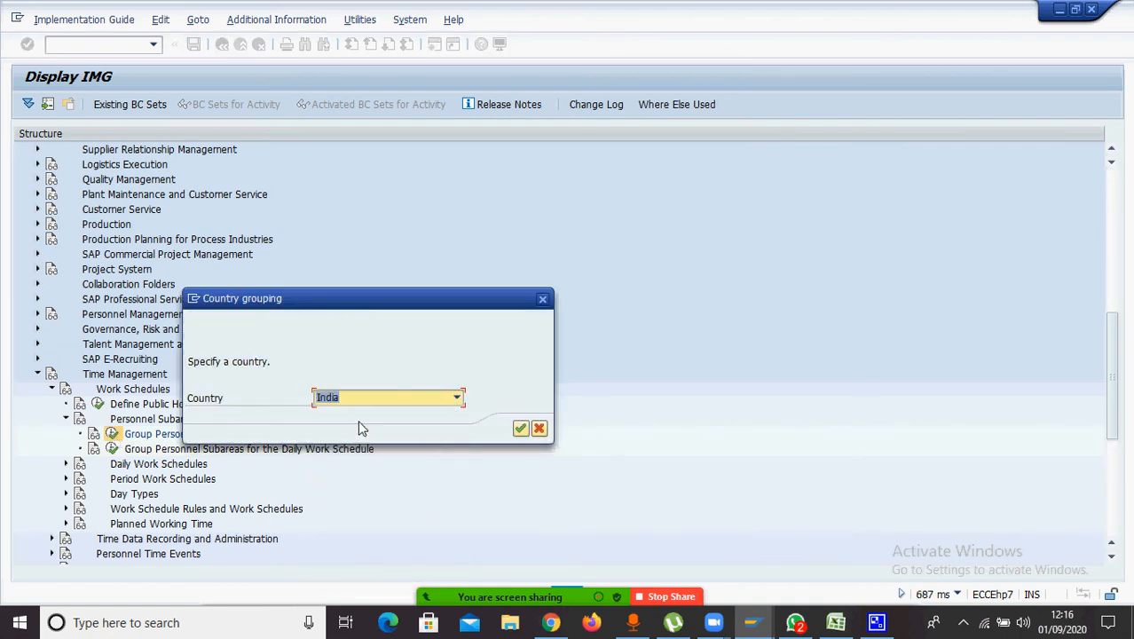
left_click(520, 429)
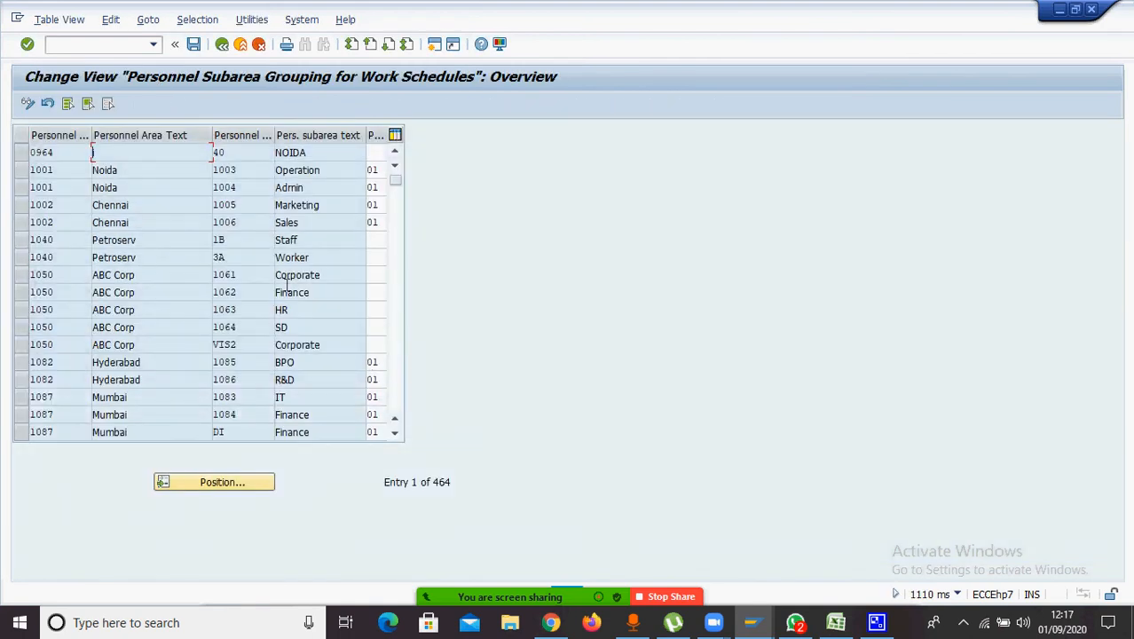
left_click(240, 490)
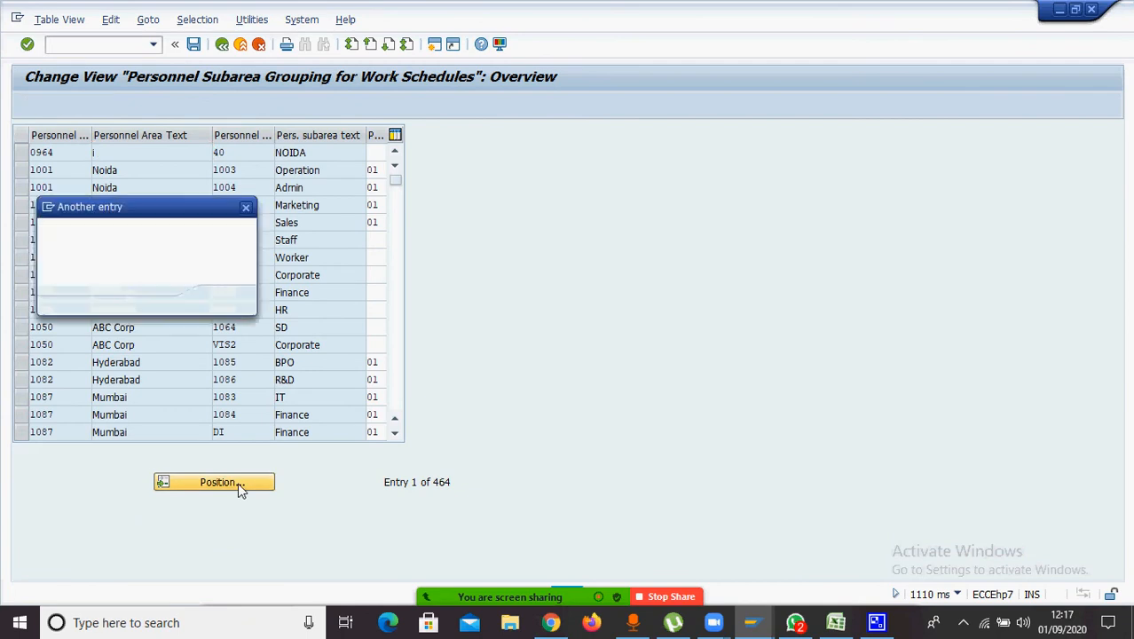
left_click(246, 209)
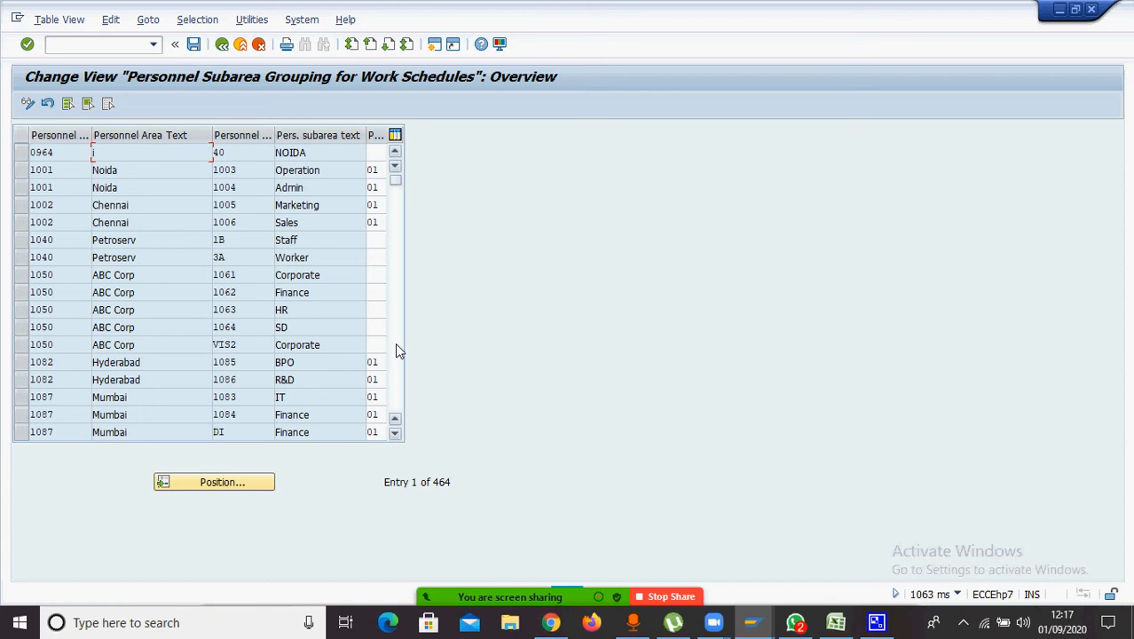
Assign PS grouping 55 to ABC Corp subareas 1061, 1062 and 1063, and grouping 56 to subarea 1064
left_click(24, 310)
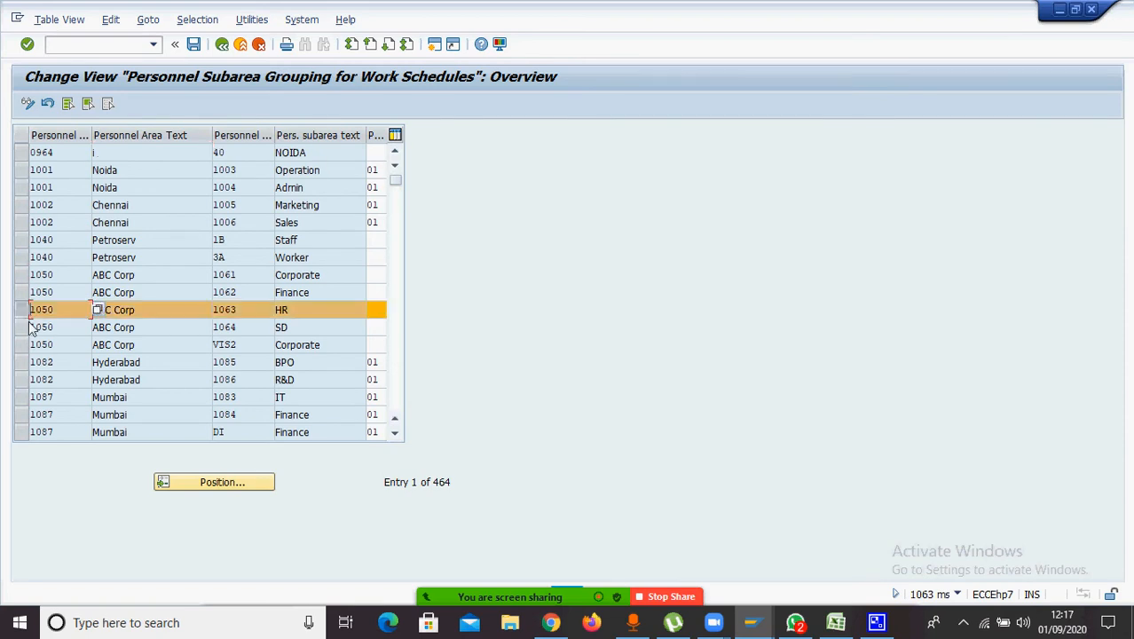
left_click(25, 327)
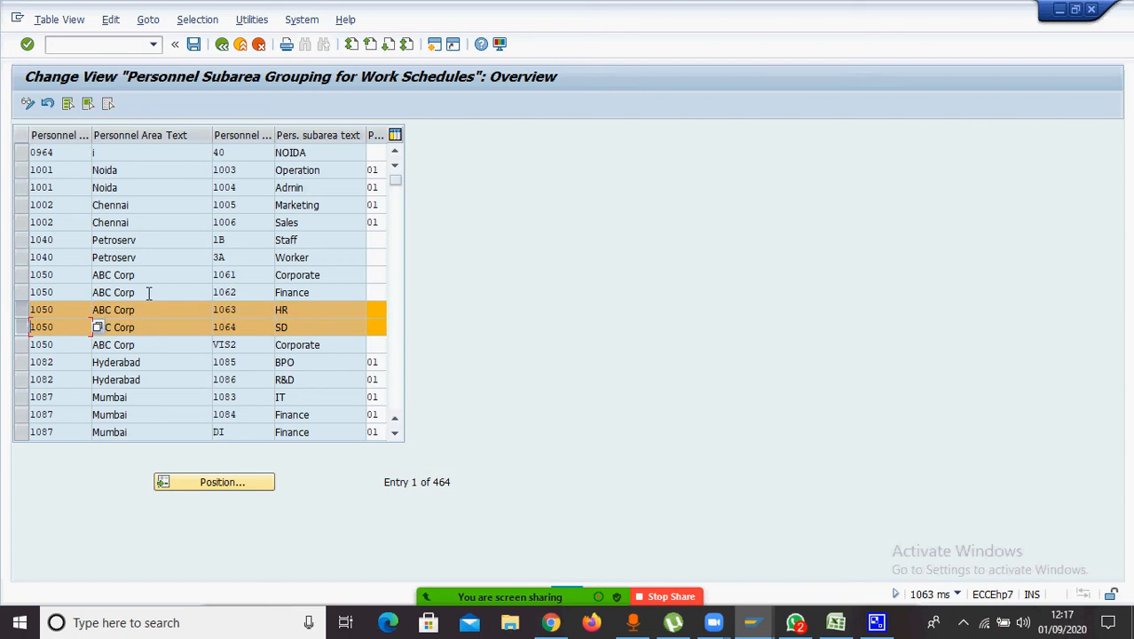
left_click(23, 275)
left_click(23, 293)
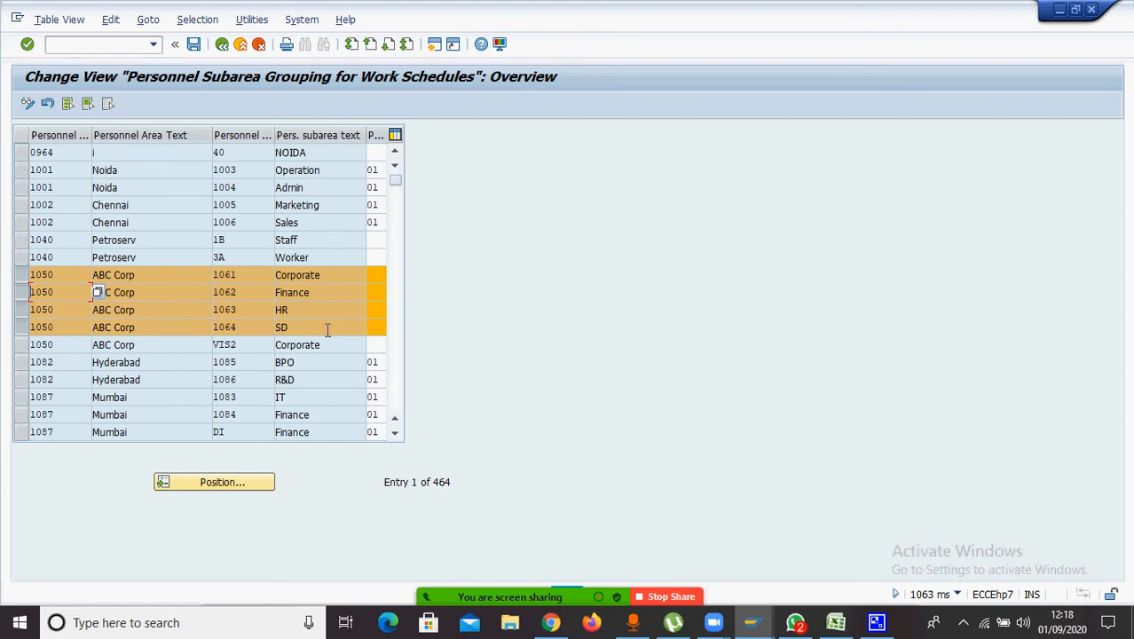
left_click(375, 276)
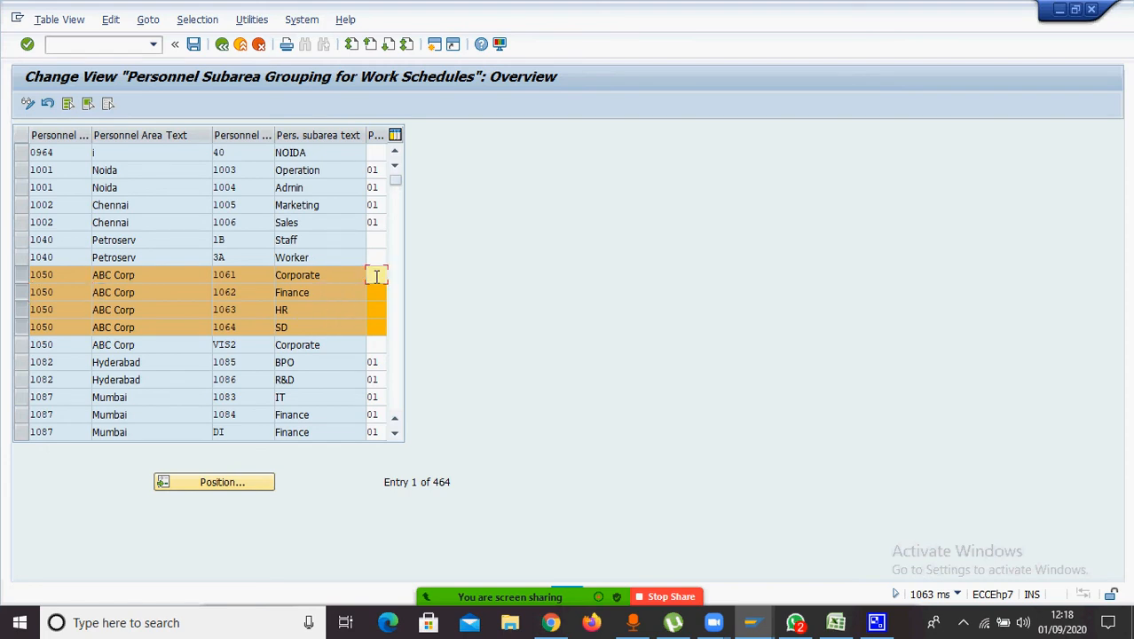
type("55")
key("Down")
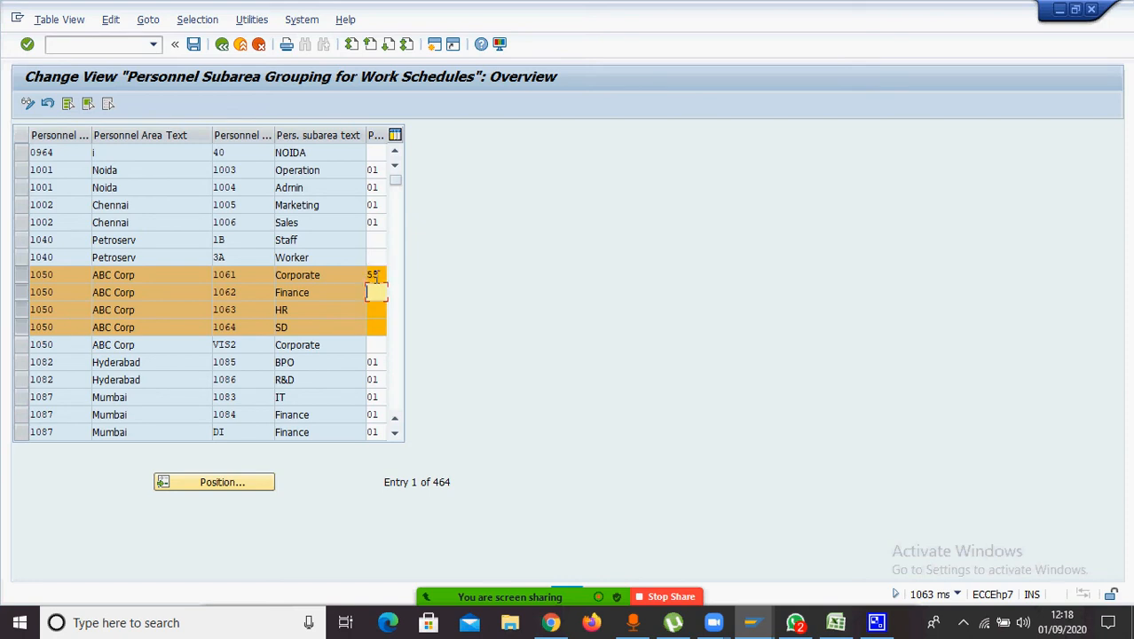
type("55")
key("Down")
type("55")
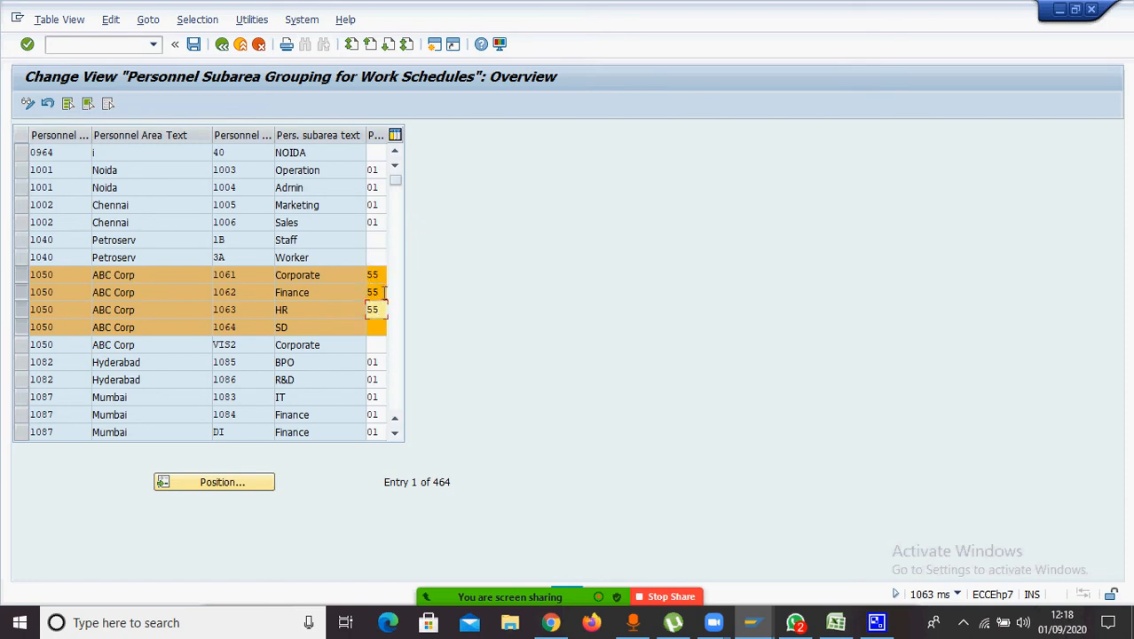
left_click(378, 330)
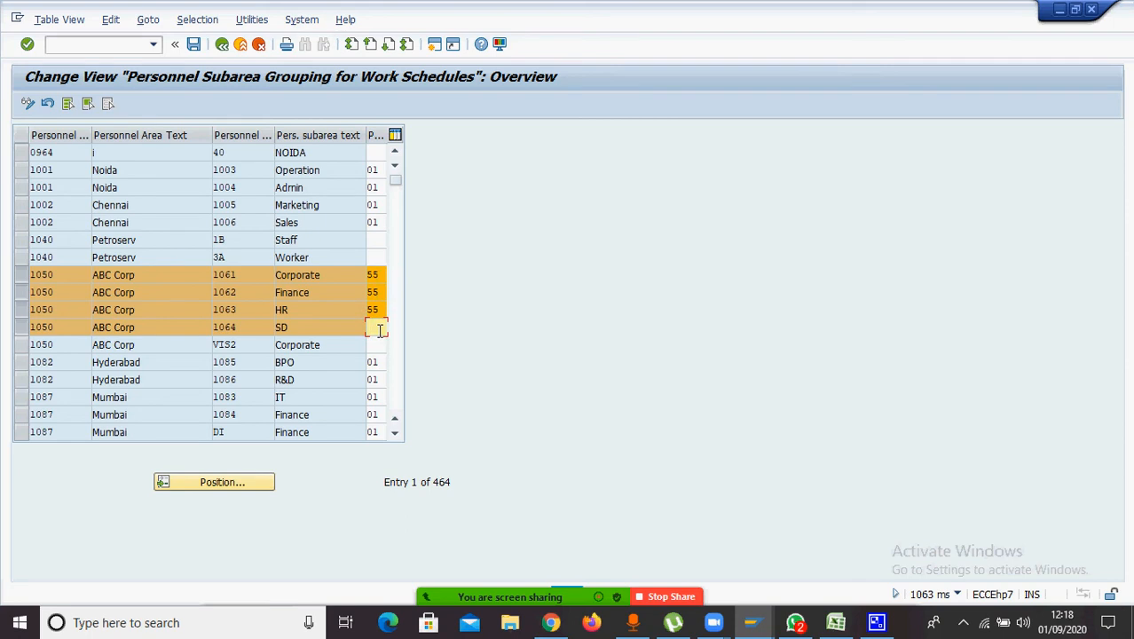
type("56")
Save the subarea groupings under the proposed customizing request and return to the Display IMG structure
left_click(194, 46)
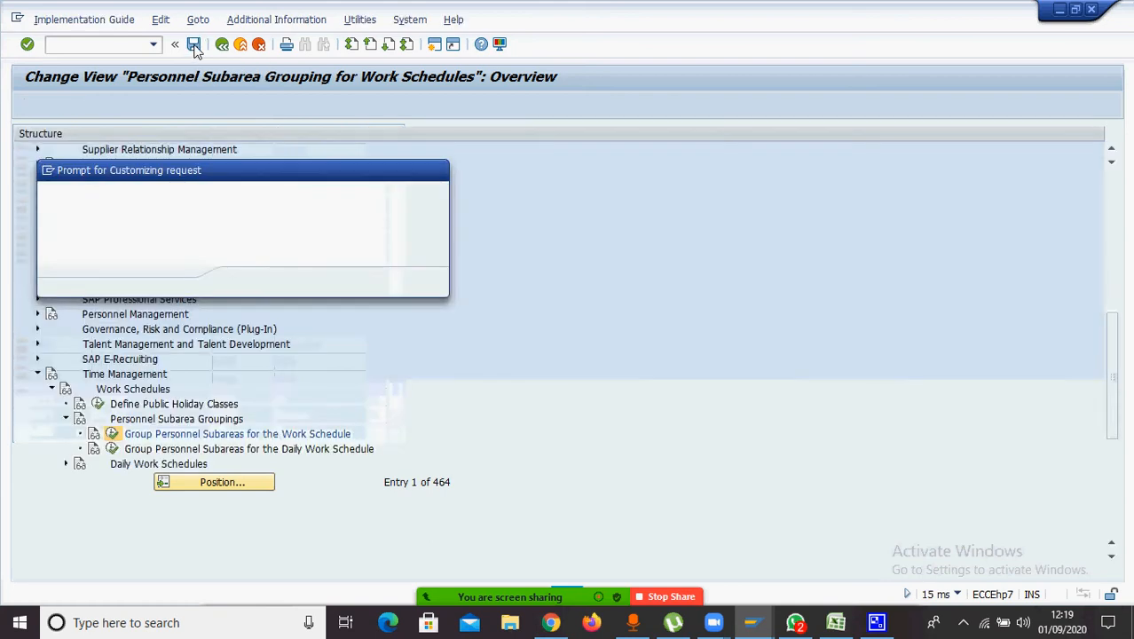
left_click(245, 284)
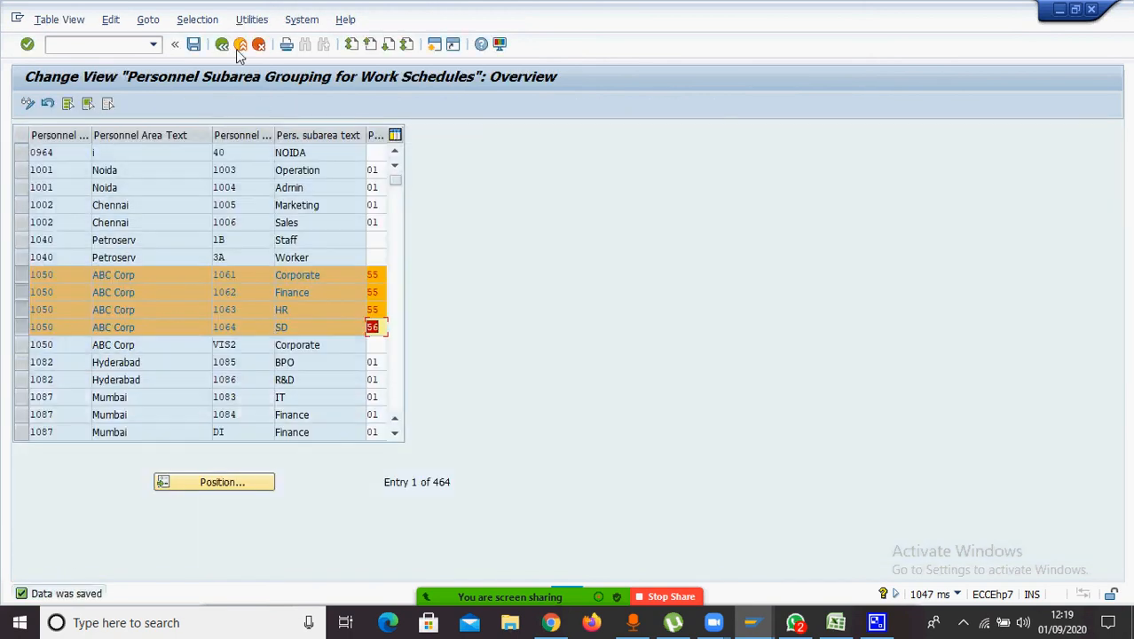
left_click(223, 46)
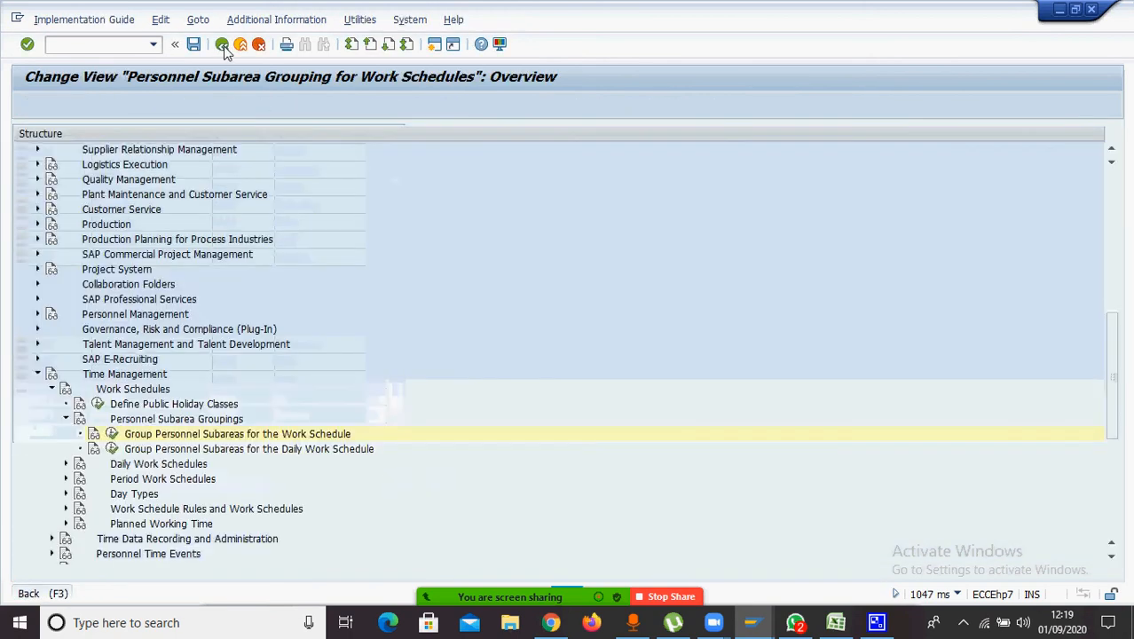
mouse_move(508, 595)
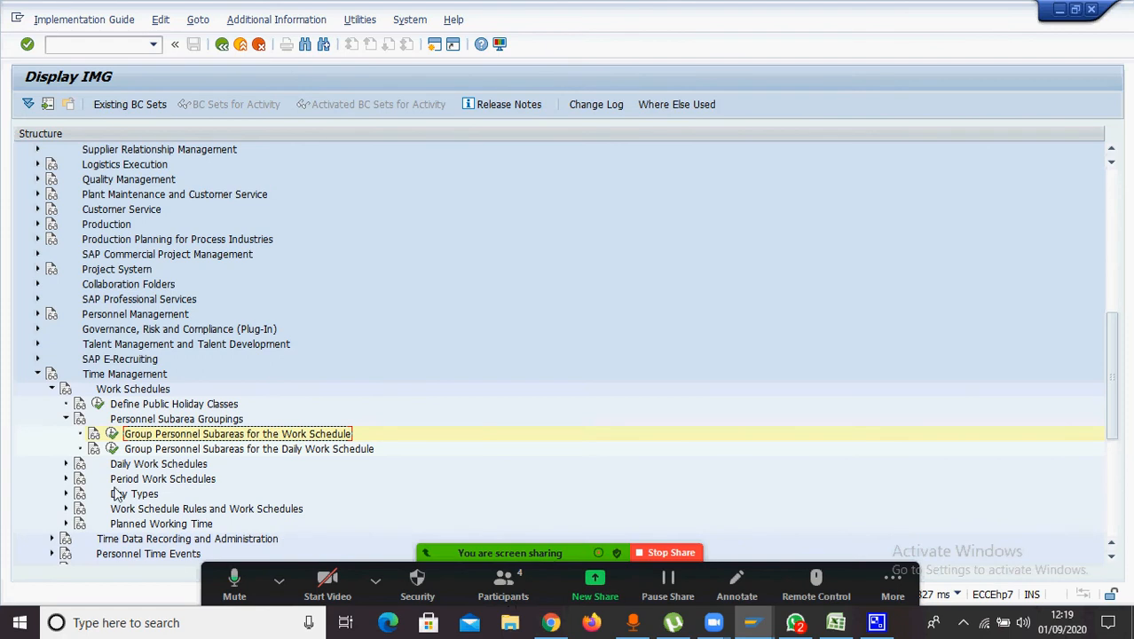
Expand Daily Work Schedules under Work Schedules and open the Determine Break Schedules activity of Define Break Schedules
left_click(66, 420)
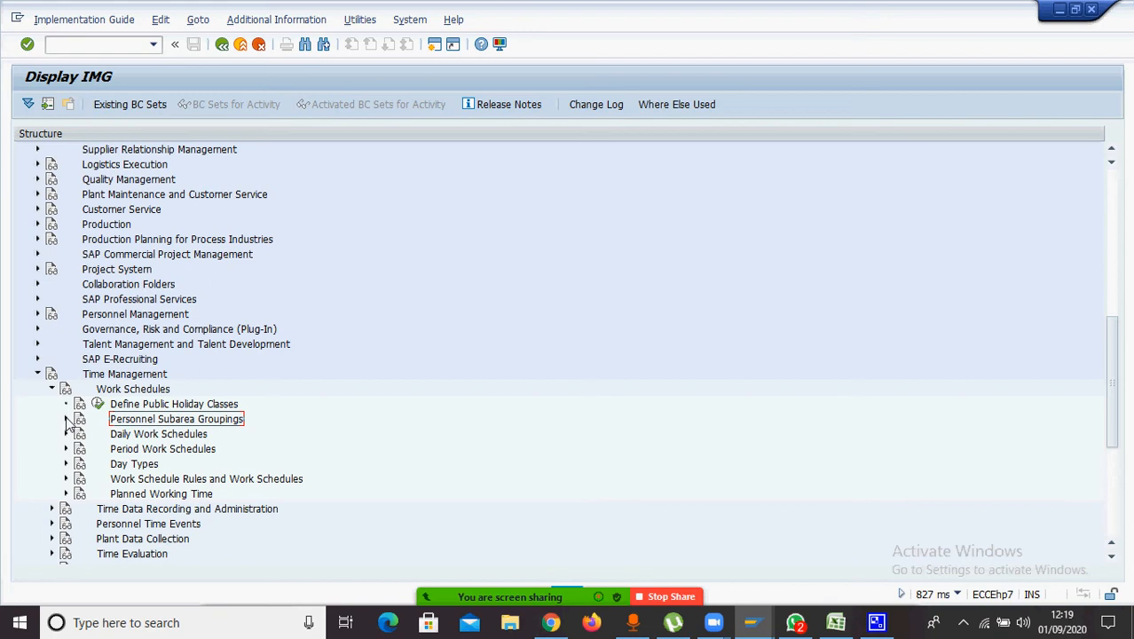
left_click(153, 436)
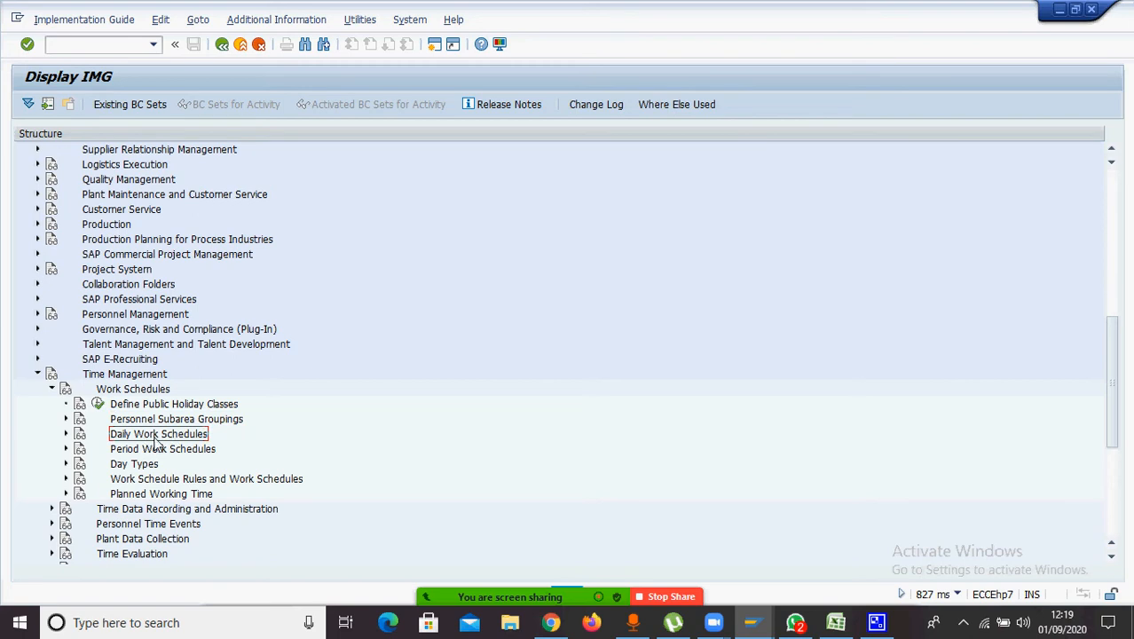
left_click(66, 434)
left_click(156, 450)
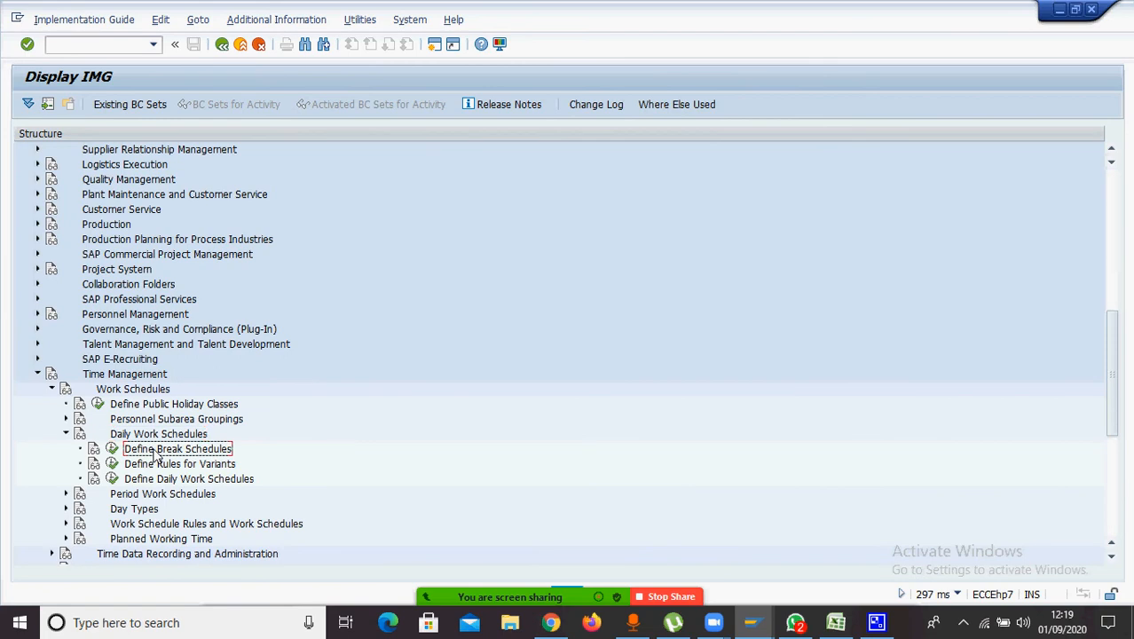
left_click(112, 449)
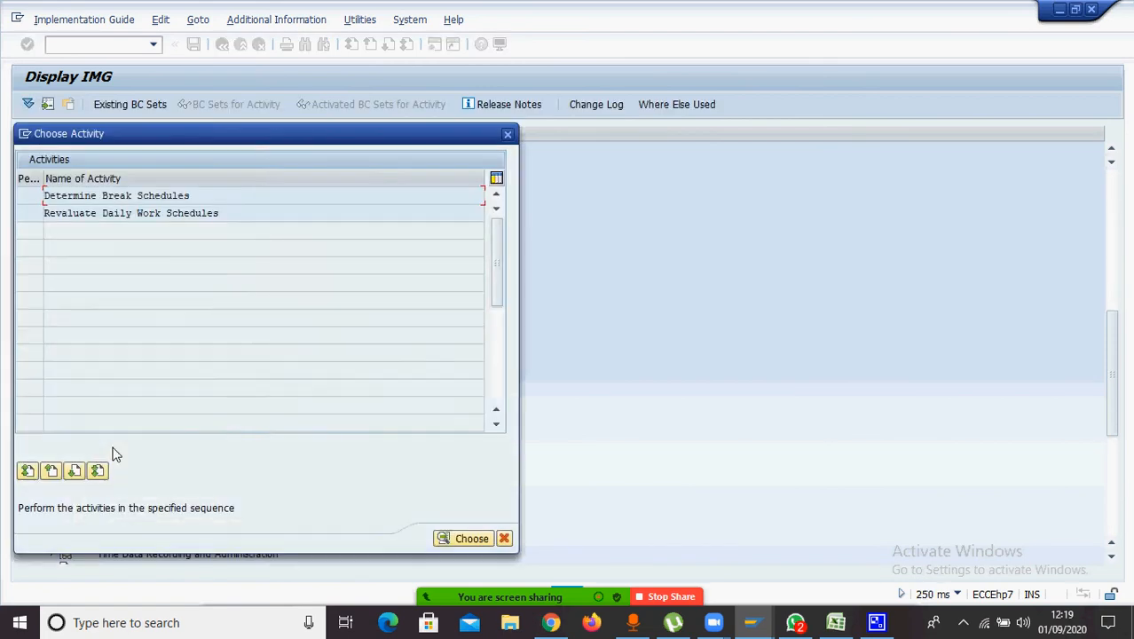
double_click(149, 198)
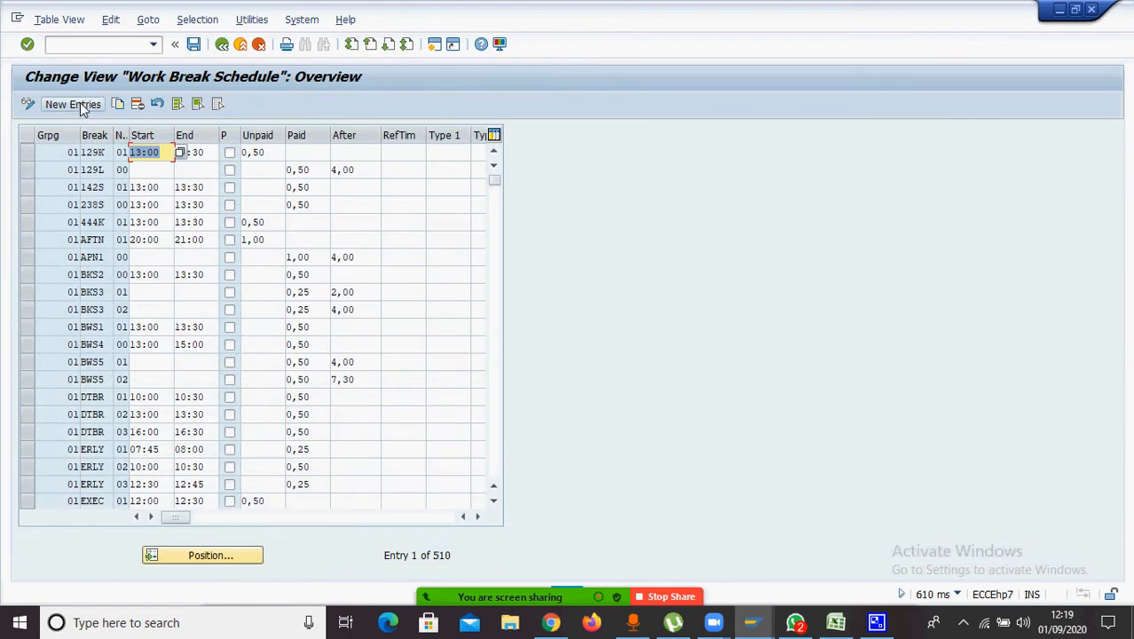
Start new work break schedule entries and enter grouping 55 in the first five rows
left_click(73, 104)
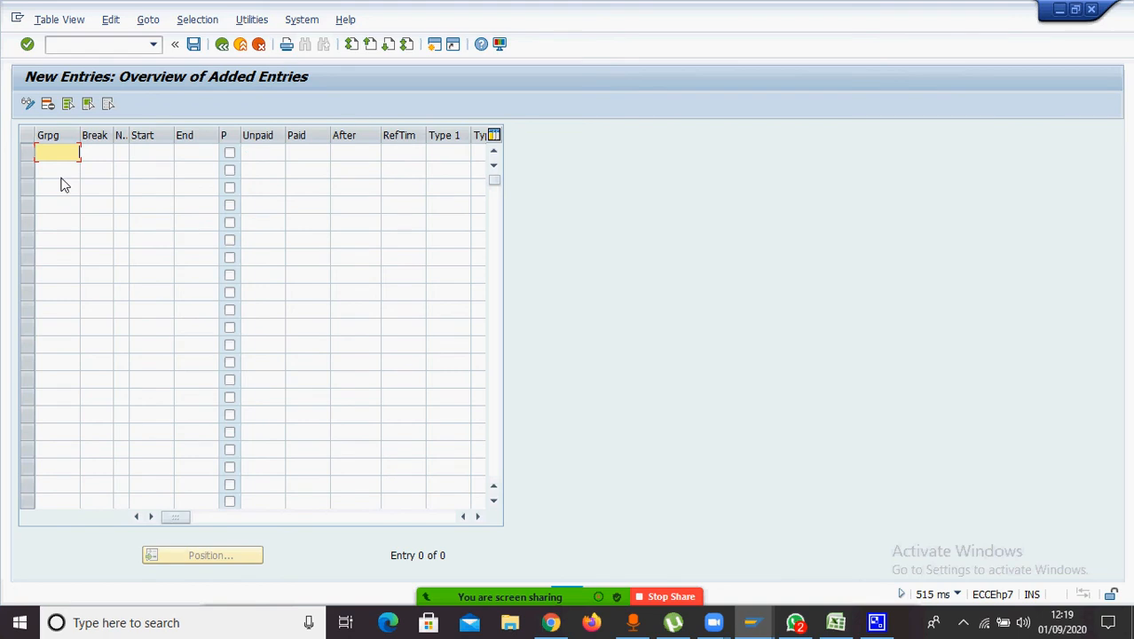
type("55")
key("Down")
type("55")
key("Down")
type("55")
key("Down")
type("55")
key("Down")
type("5")
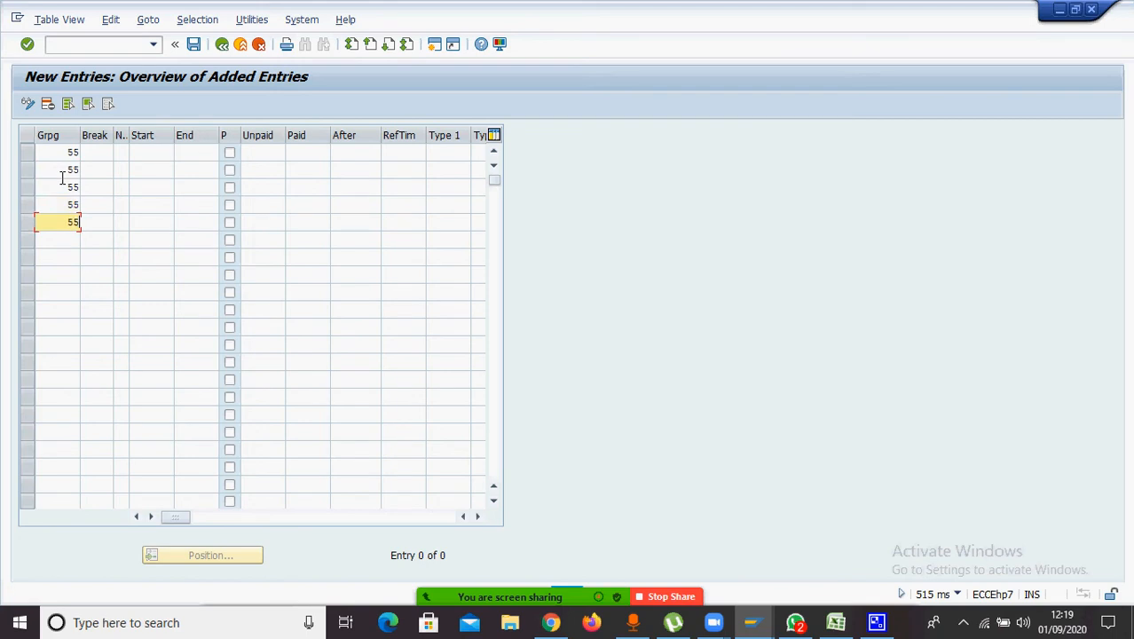
Name the breaks of the five rows Norm, Flex, Flex, Flex and rota
left_click(93, 153)
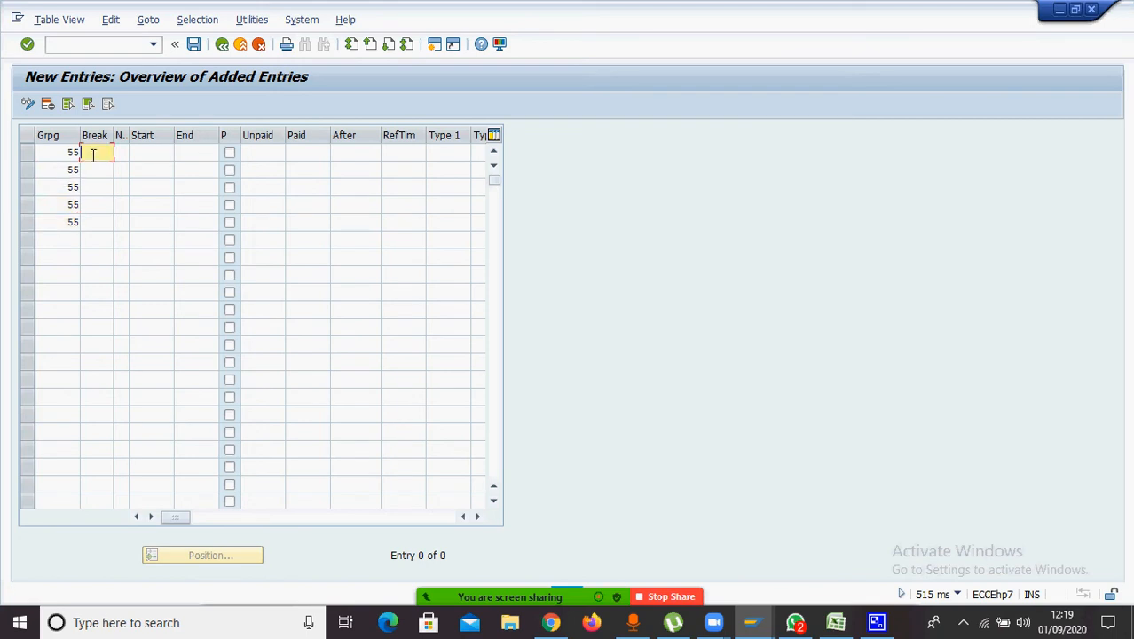
type("Norm")
key("Down")
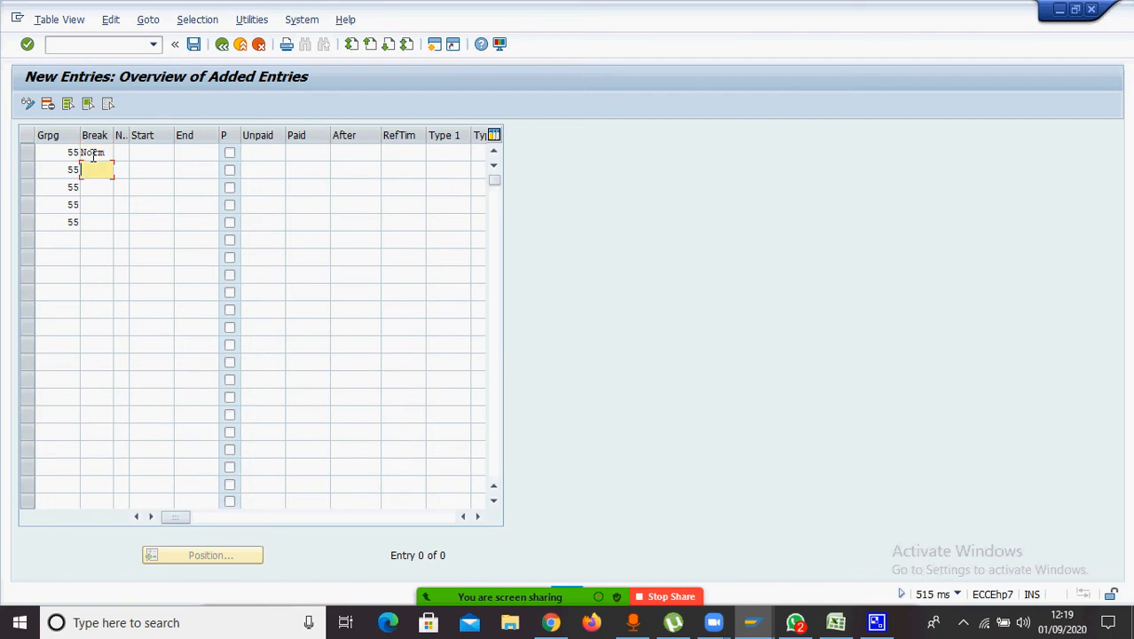
type("Flex")
key("Down")
type("F")
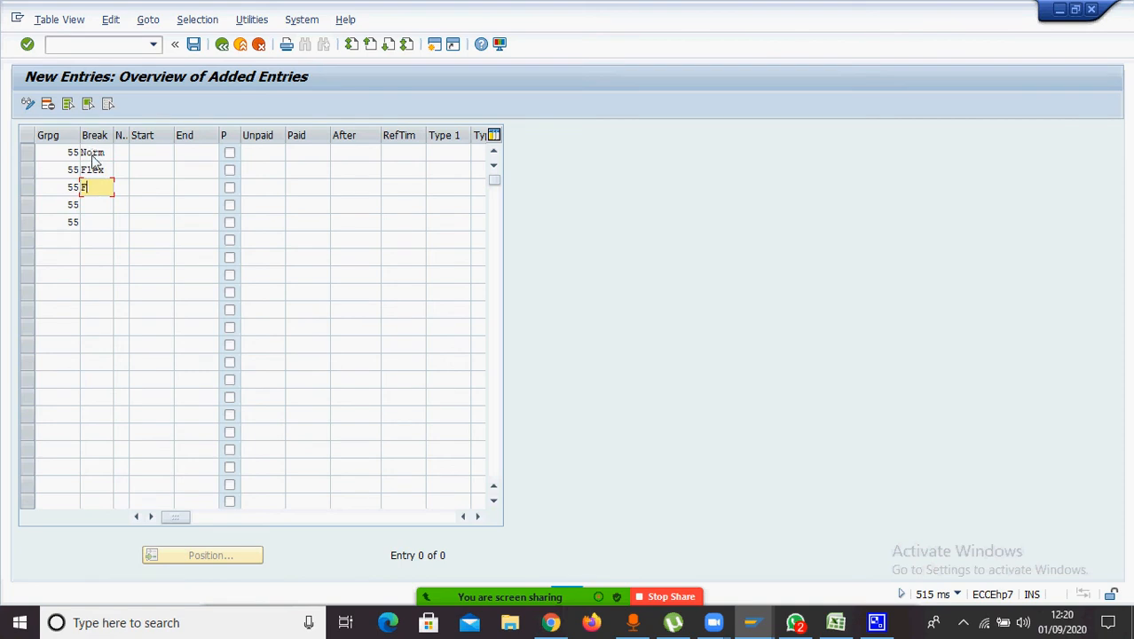
key("Down")
key("Return")
key("Down")
type("f")
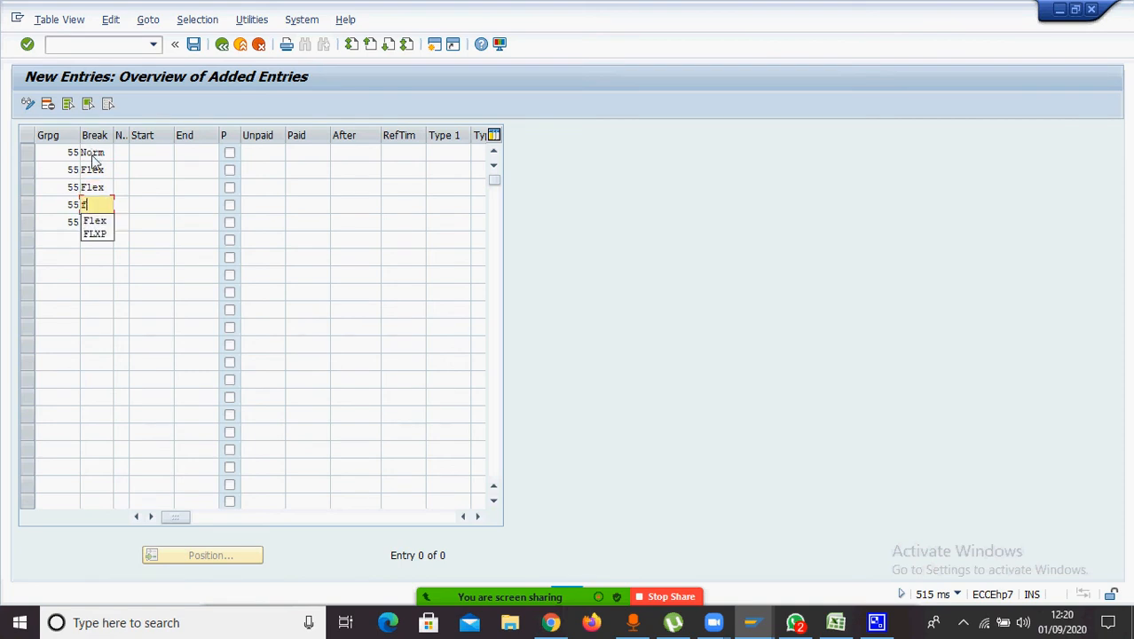
key("Down")
key("Return")
key("Down")
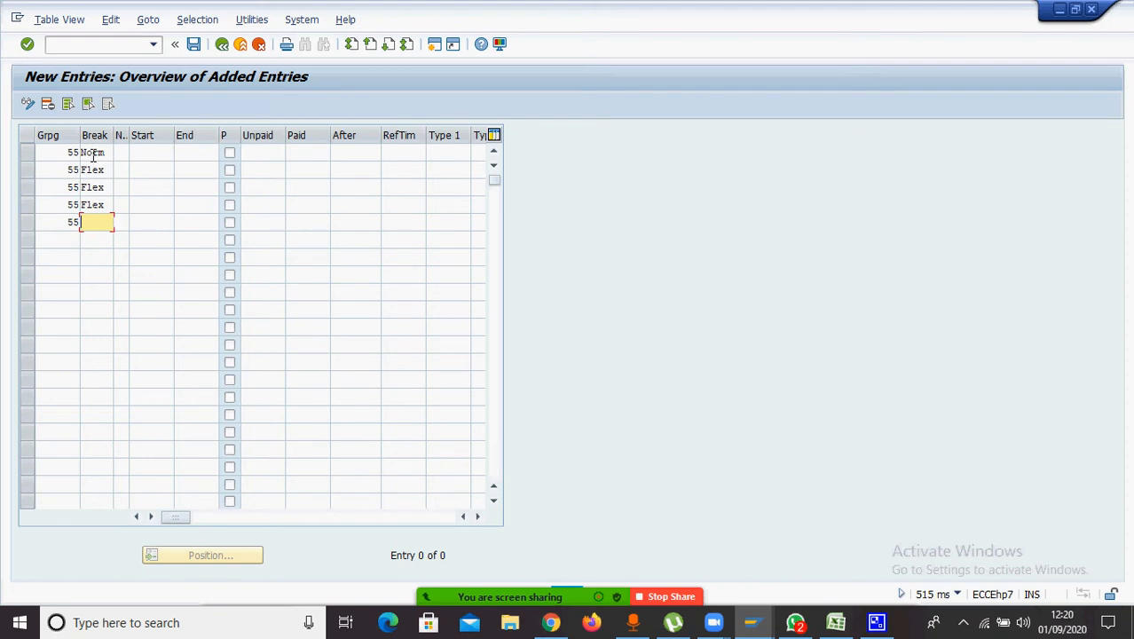
type("rota")
Number the break entries 1 for Norm, 1, 2 and 3 for the Flex rows, and 1 for rota
left_click(122, 153)
type("1")
key("Down")
key("Return")
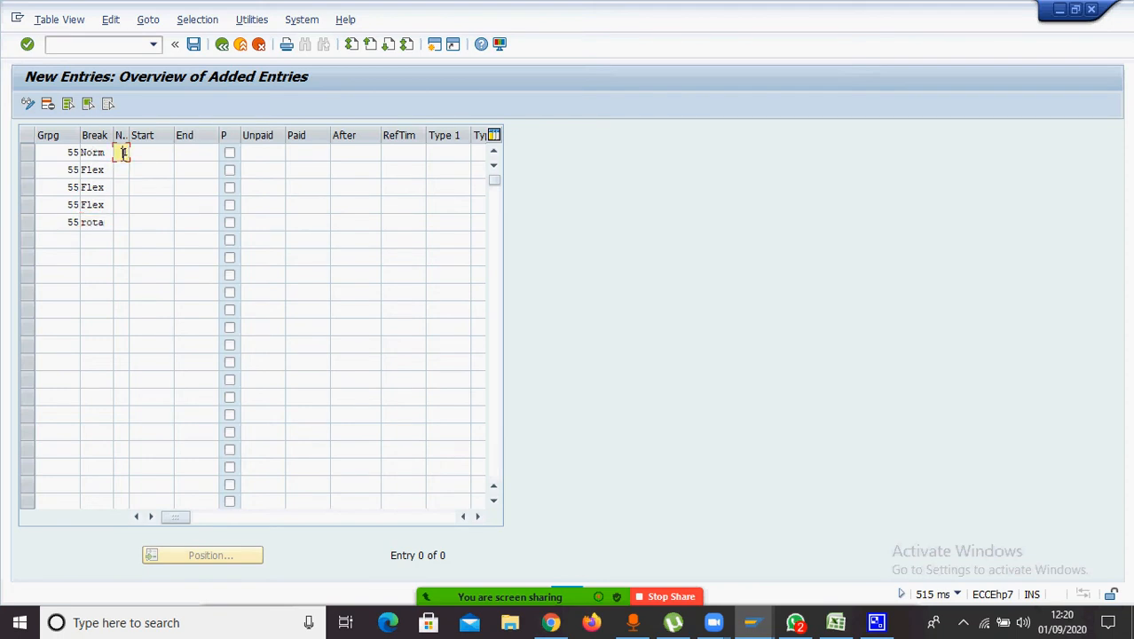
key("Down")
type("1")
key("Down")
type("3")
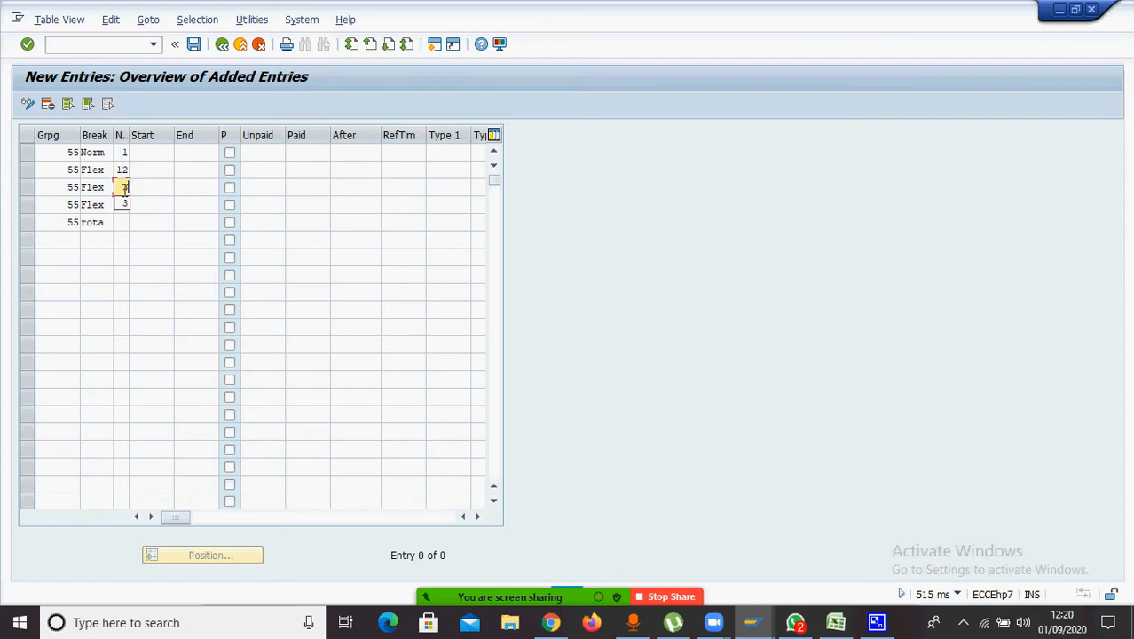
key("BackSpace")
type("2")
left_click(121, 169)
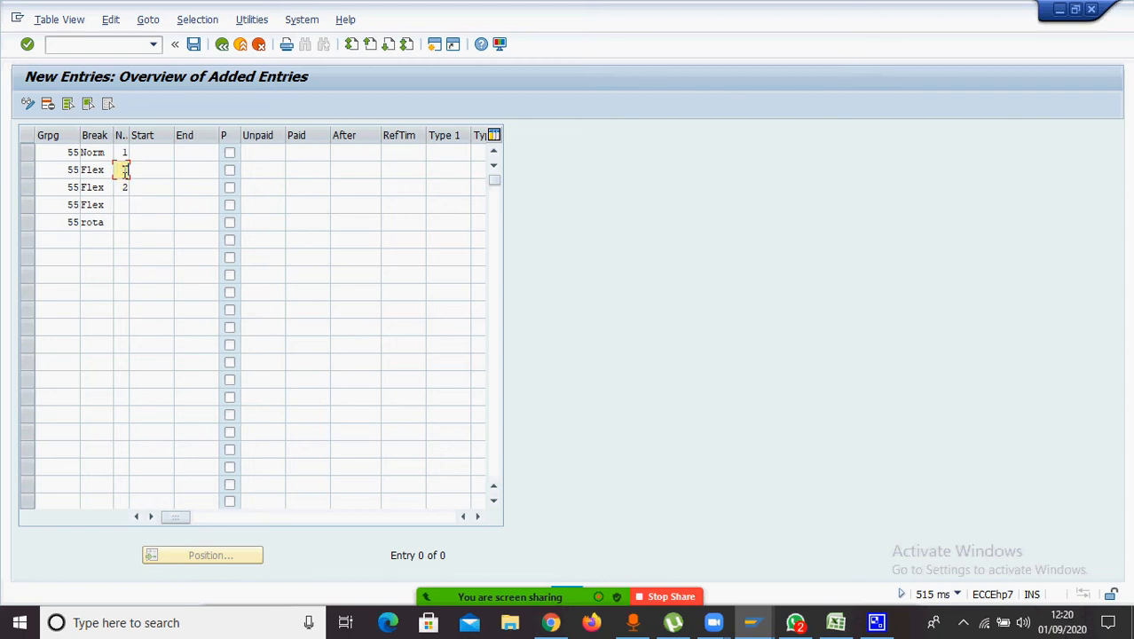
left_click(125, 205)
type("3")
left_click(122, 222)
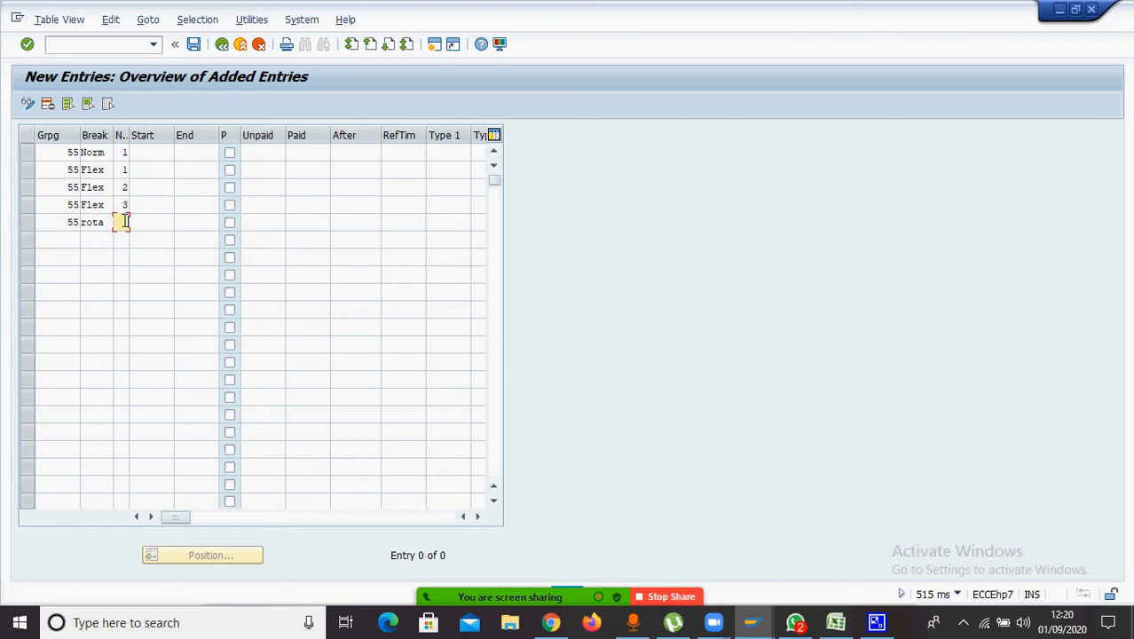
type("1")
left_click(93, 257)
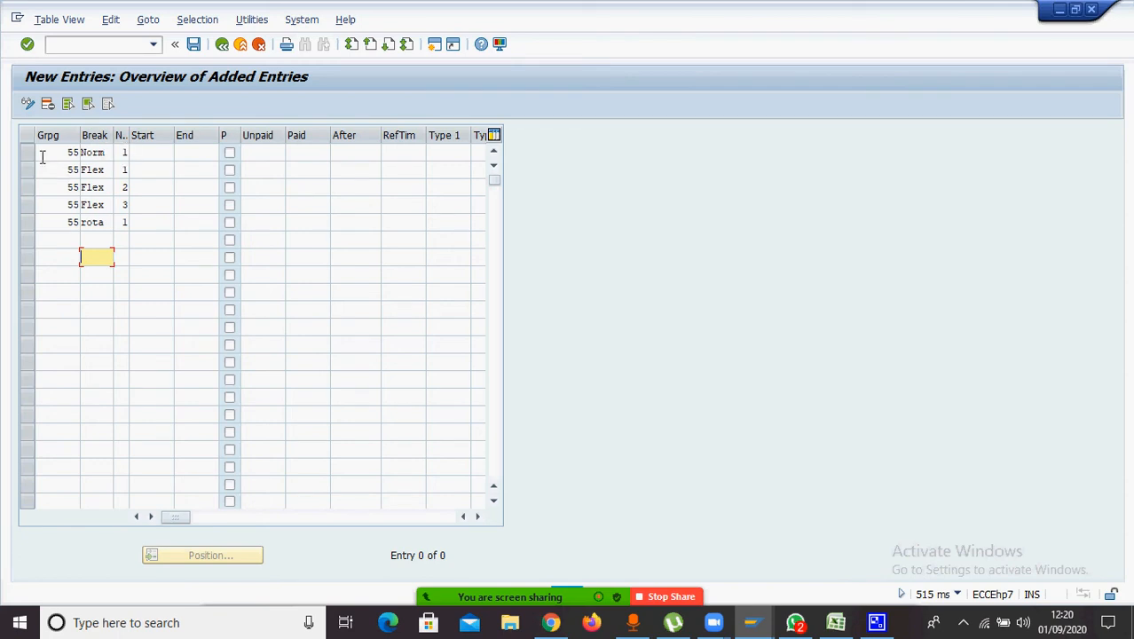
Set the Norm break to start at 13:00 and end at 14:00
left_click(149, 152)
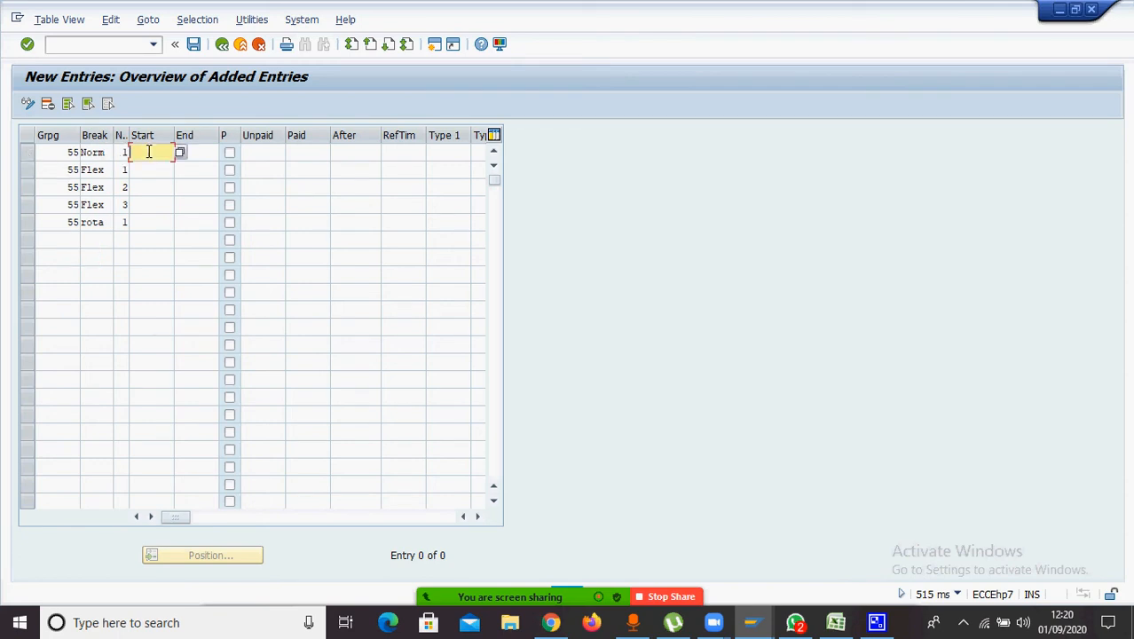
type("13:")
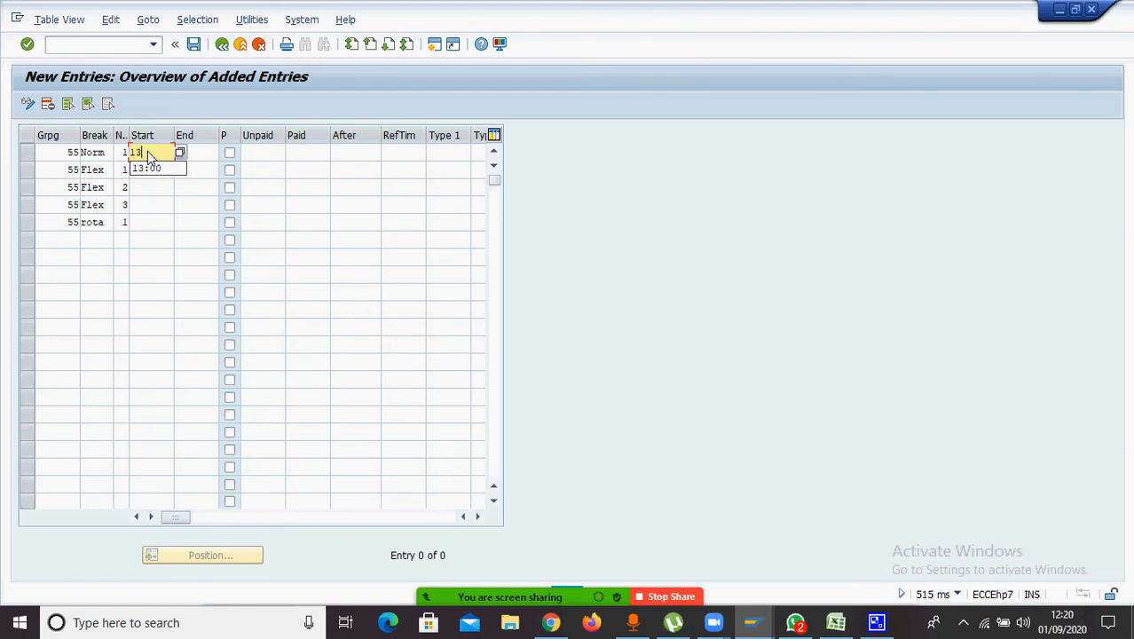
type("00")
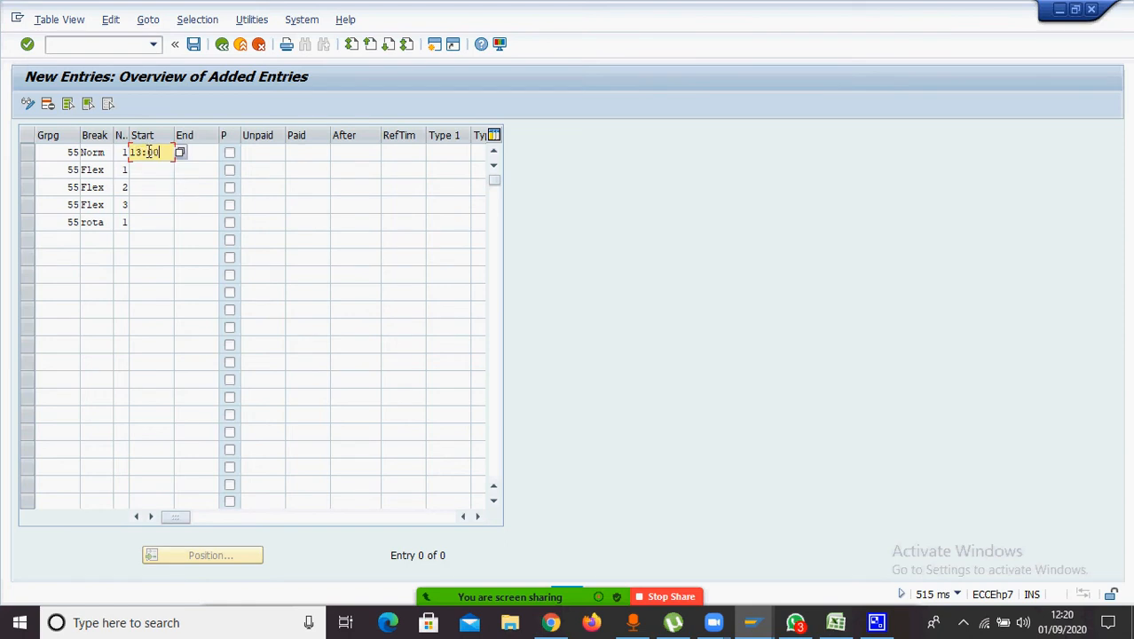
key("Tab")
type("14")
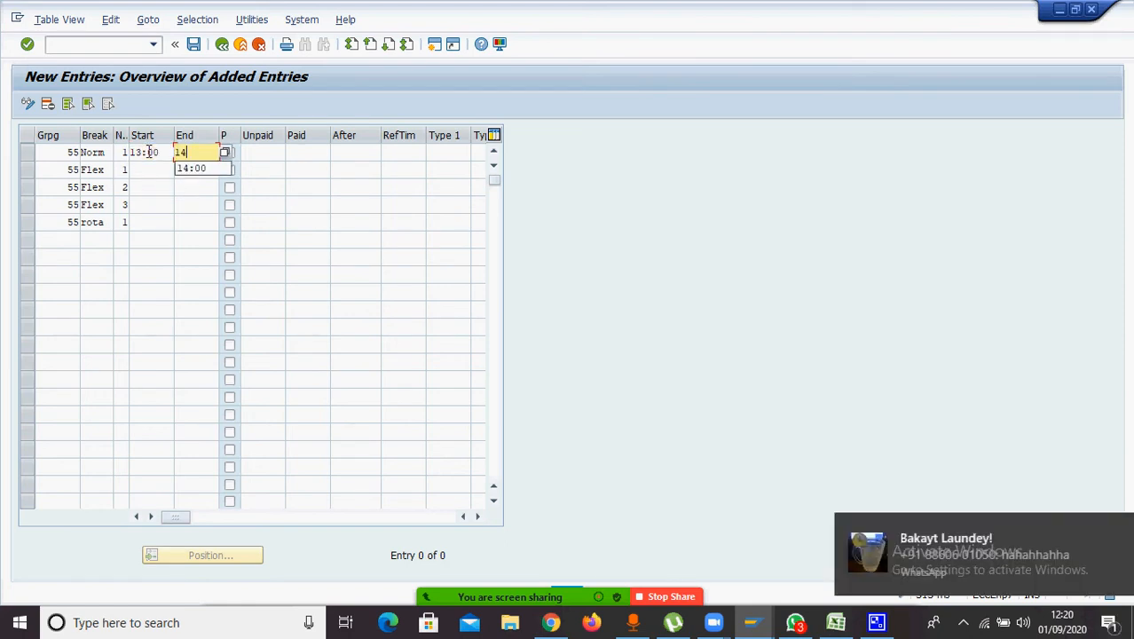
left_click(191, 168)
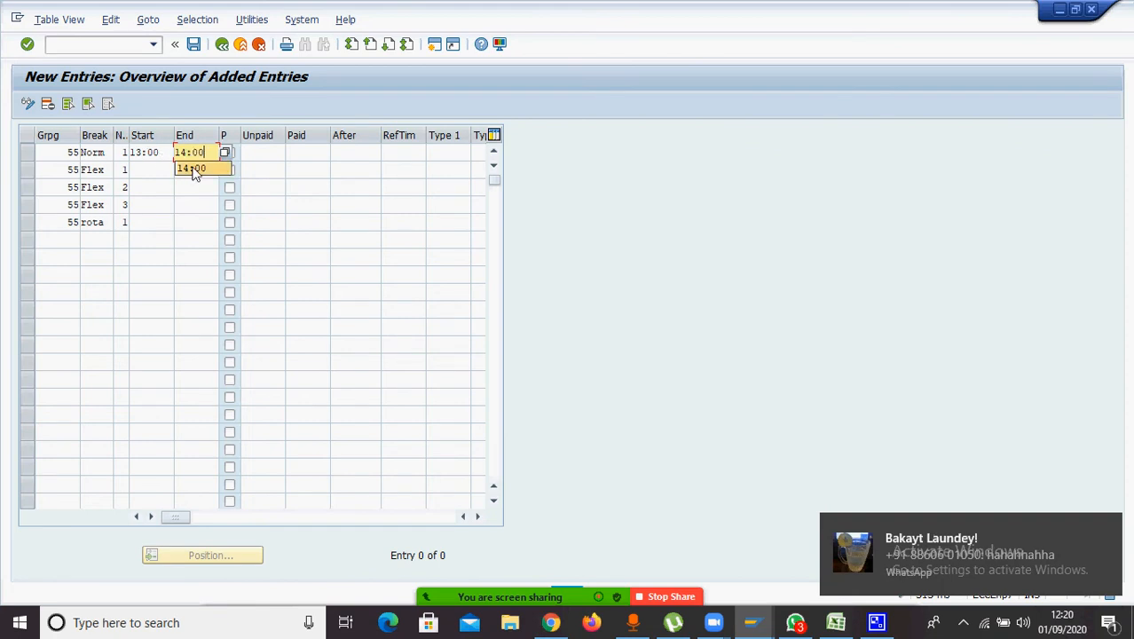
Enter start times 11:00, 13:00 and 16:00 for Flex breaks 1, 2 and 3
left_click(151, 174)
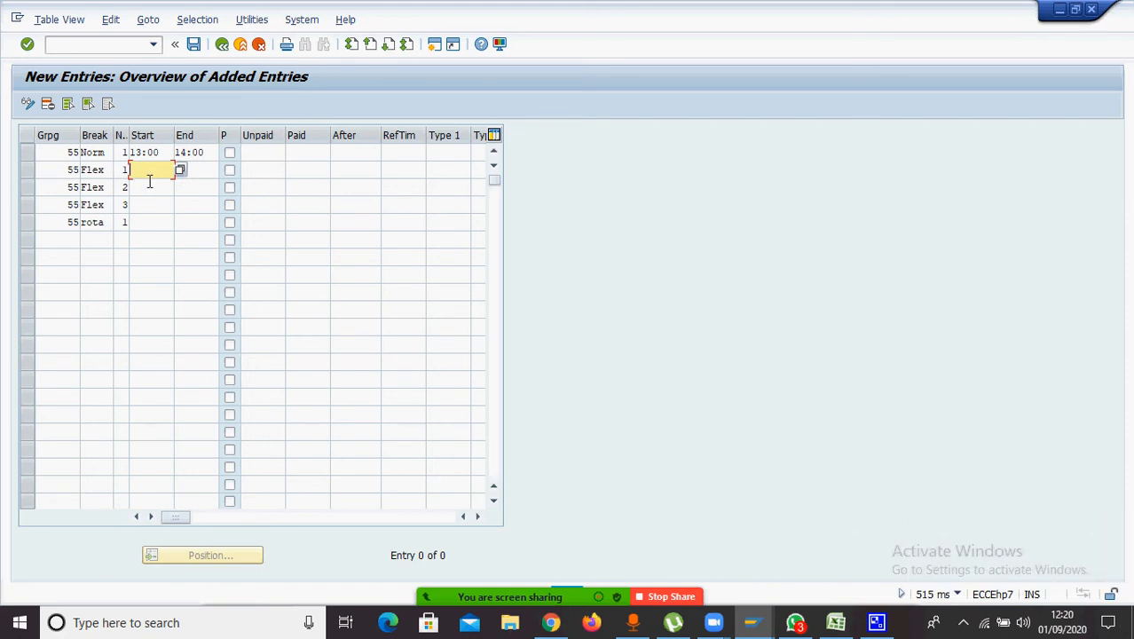
type("11")
left_click(152, 187)
left_click(147, 191)
type("1")
left_click(150, 204)
left_click(145, 206)
type("16")
left_click(151, 223)
Enter end times 11:15, 13:30 and 16:15 for Flex breaks 1, 2 and 3
left_click(192, 169)
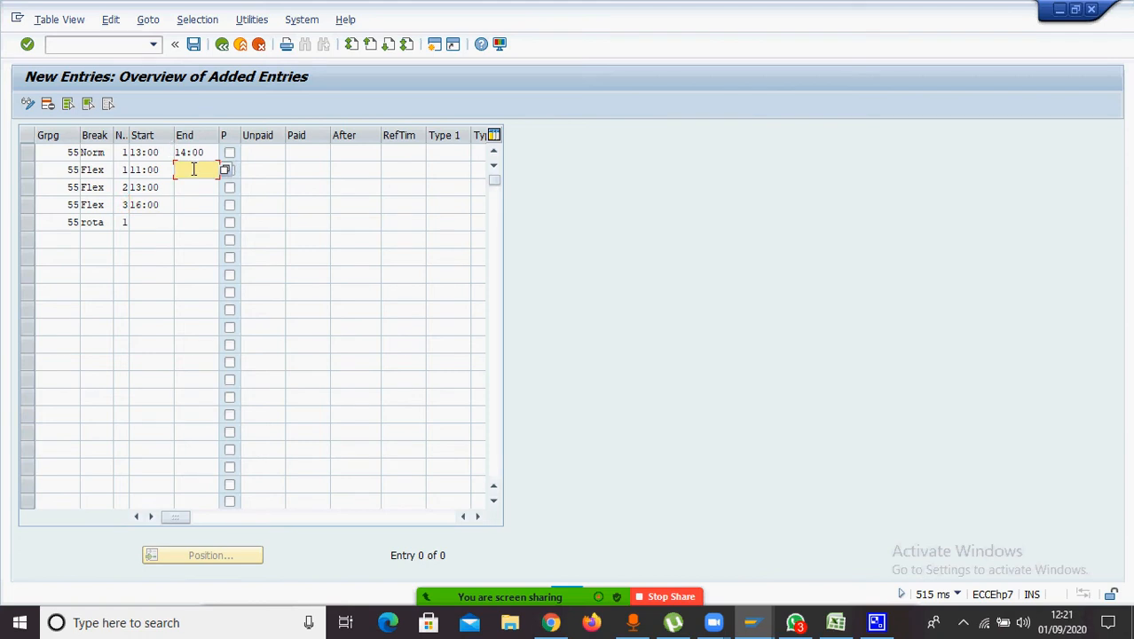
type("11")
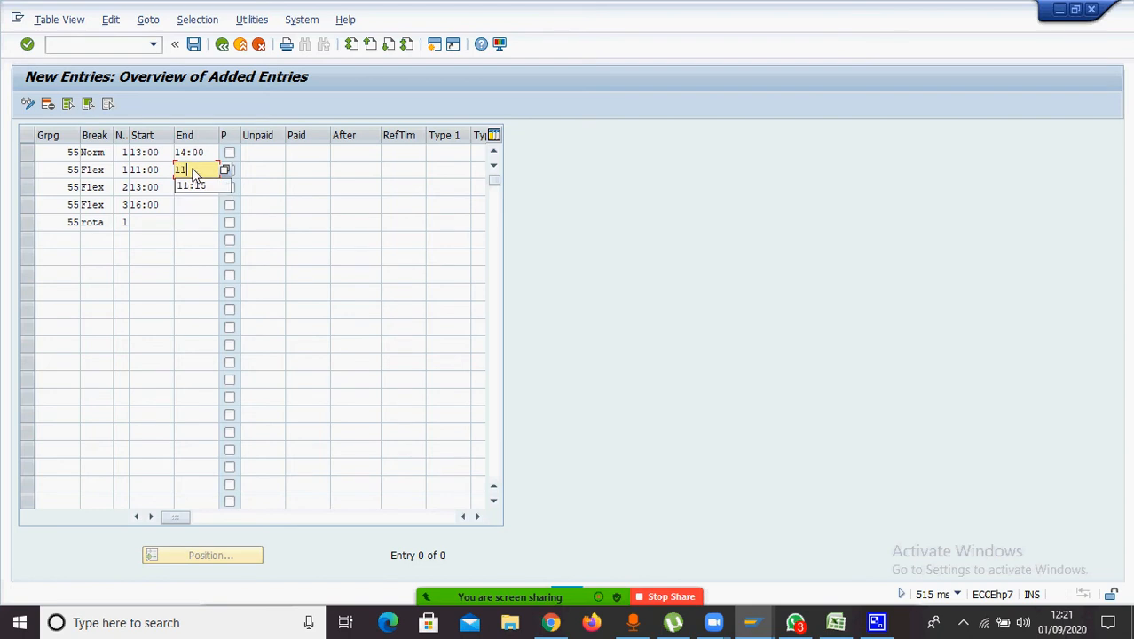
type(":15")
left_click(198, 187)
type("13")
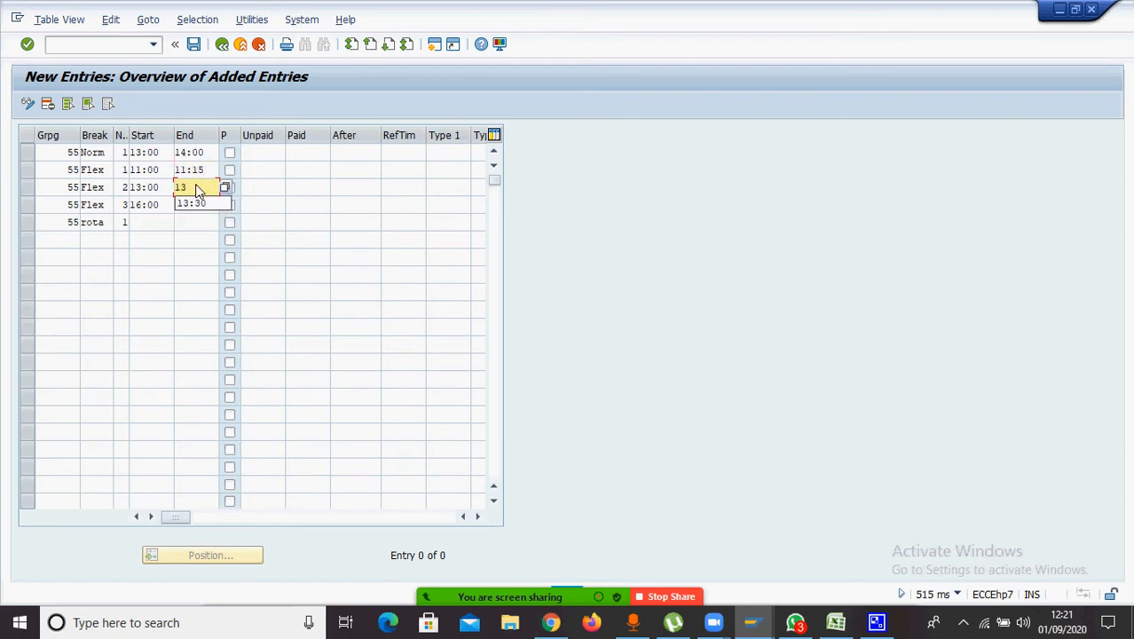
left_click(199, 203)
left_click(198, 203)
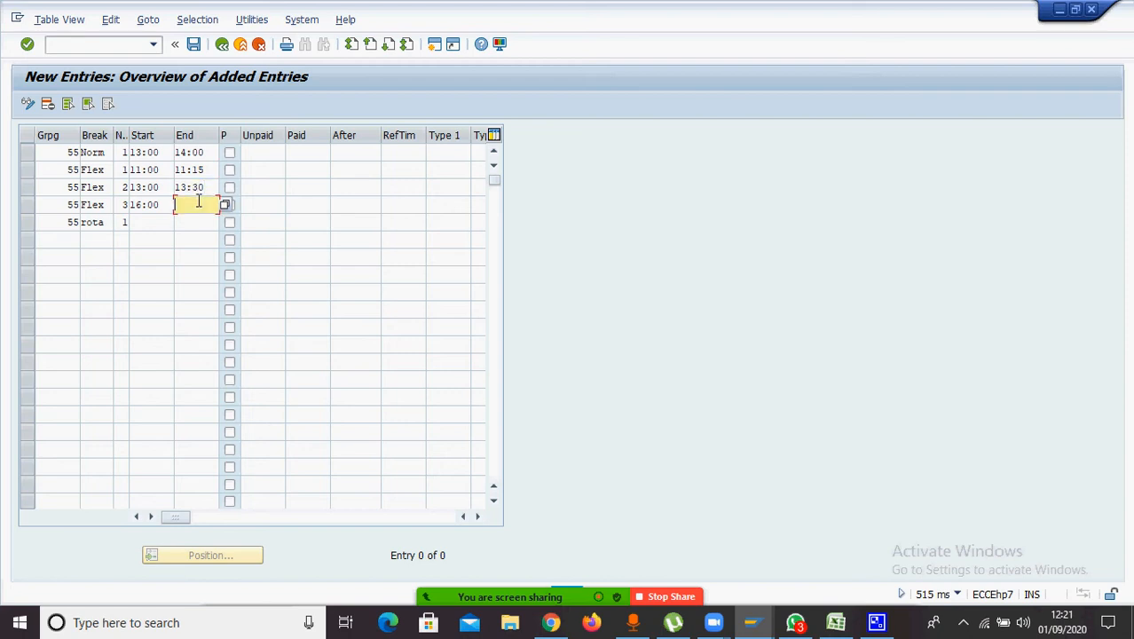
type("16")
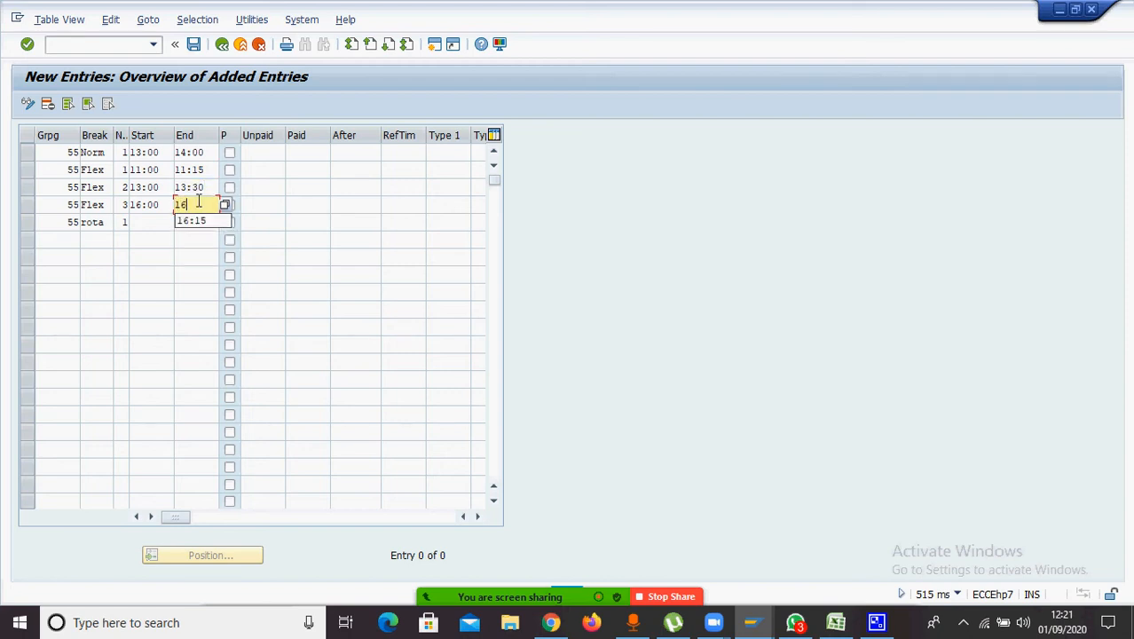
left_click(200, 220)
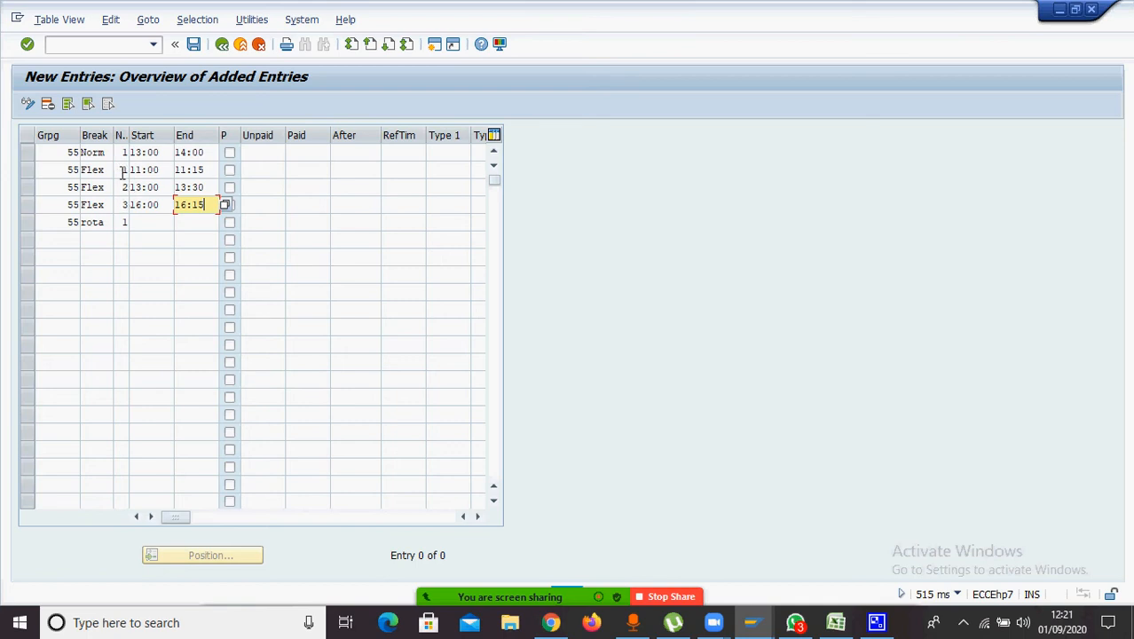
Define the rota break without fixed times, as 1 paid hour after 5 hours
left_click(146, 222)
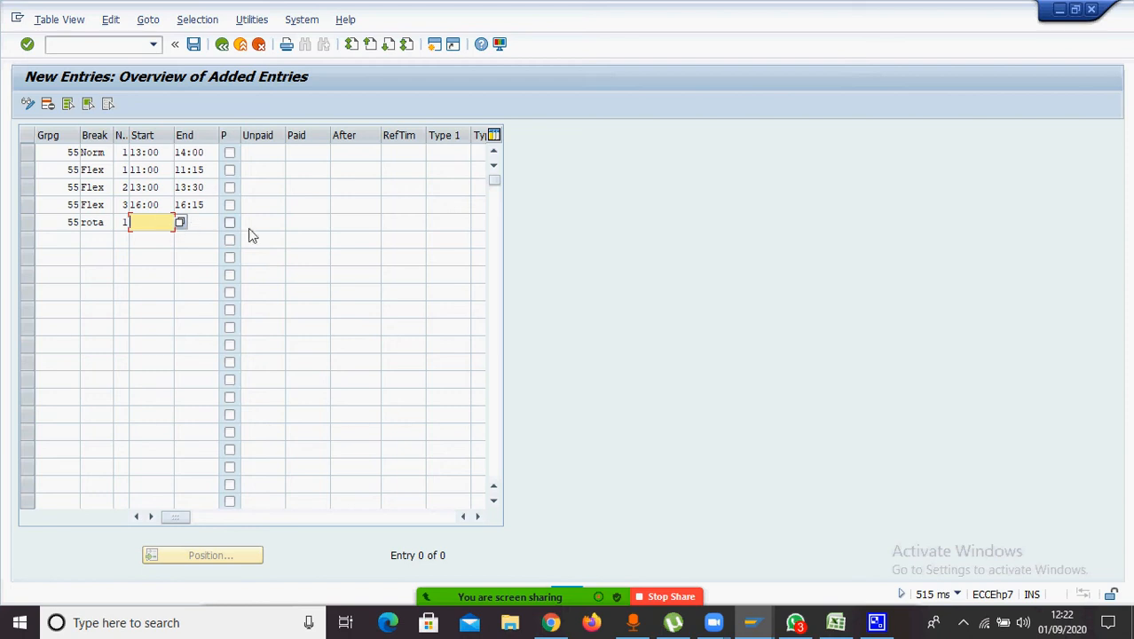
left_click(354, 222)
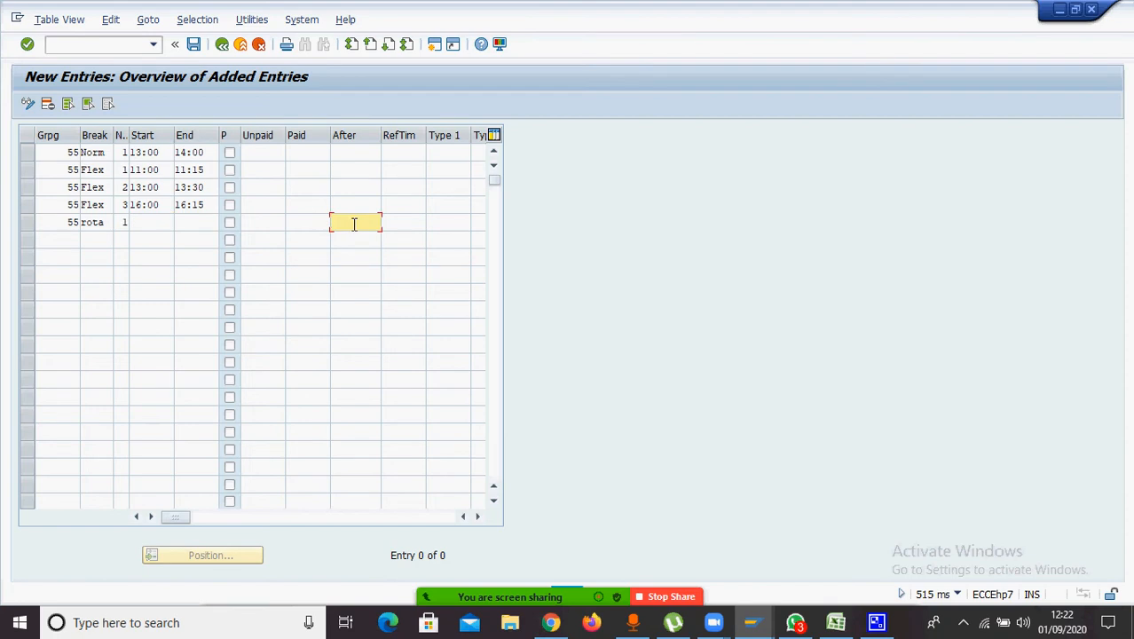
type("5")
left_click(297, 222)
type("1")
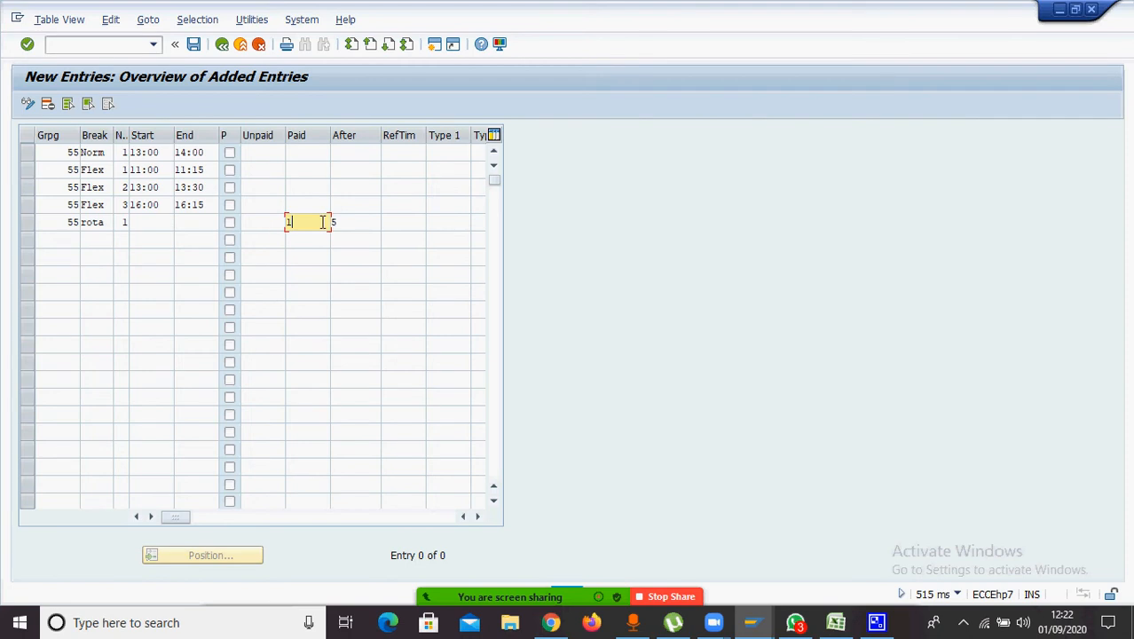
Enter paid durations of 1 for Norm and 0,25, 0,50 and 0,25 for Flex breaks 1, 2 and 3
left_click(302, 153)
type("1")
left_click(303, 173)
type("0,25")
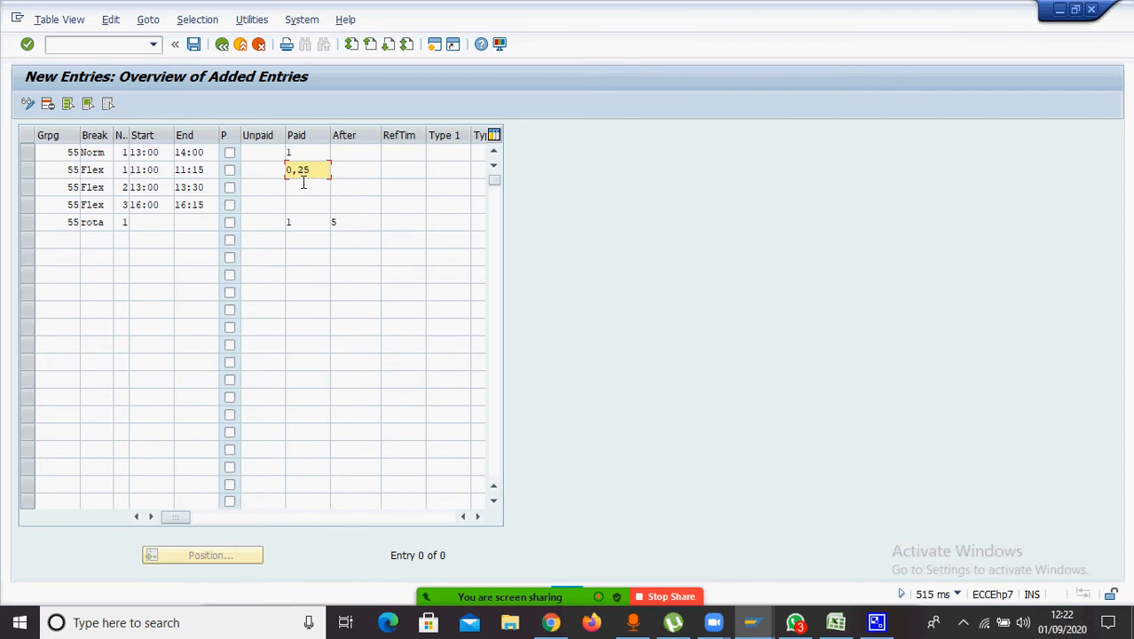
left_click(303, 186)
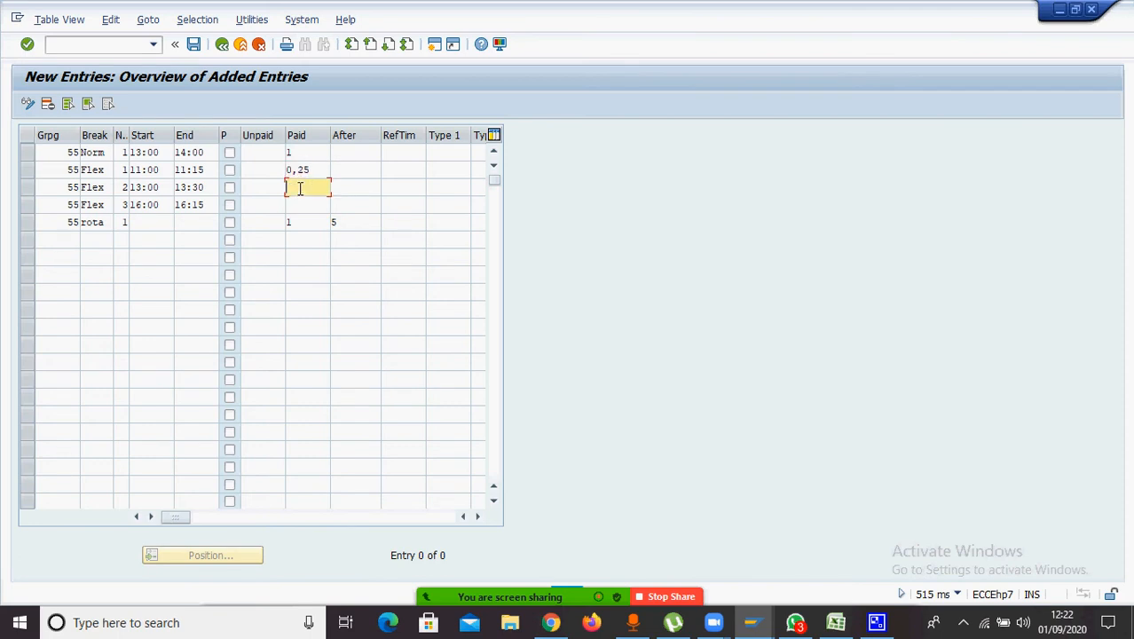
type("0,50")
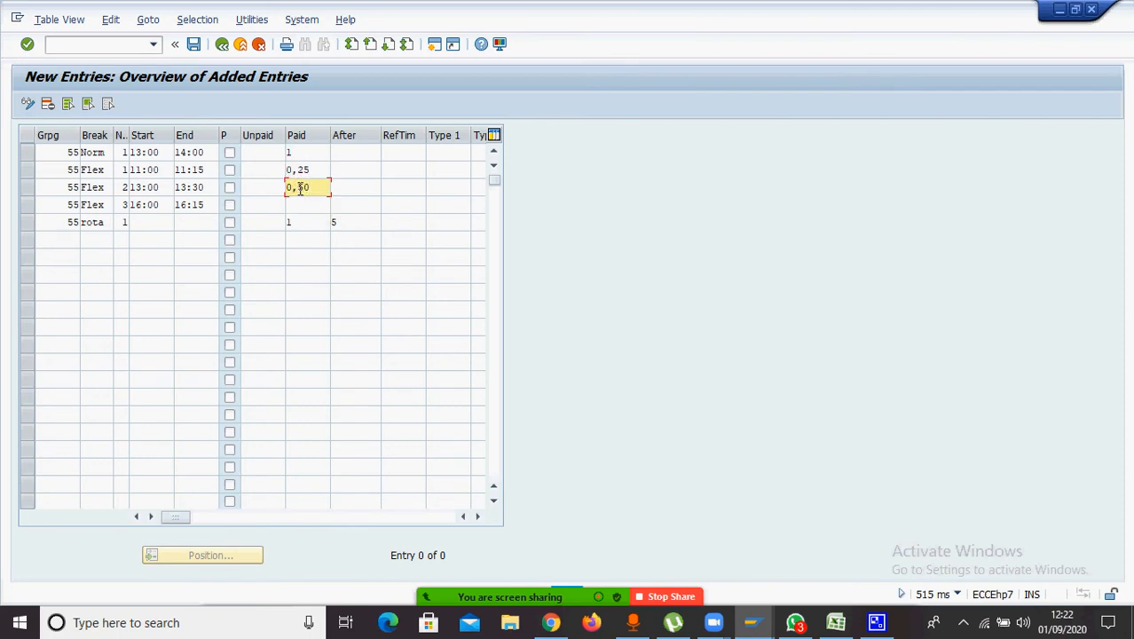
key("Down")
type("0,")
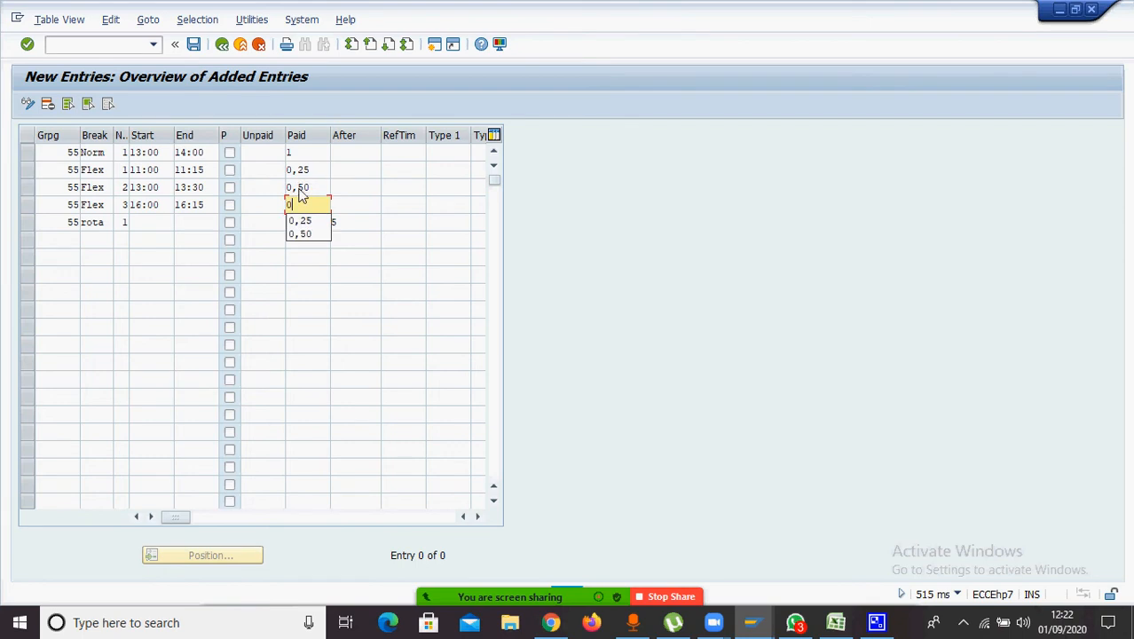
type("25")
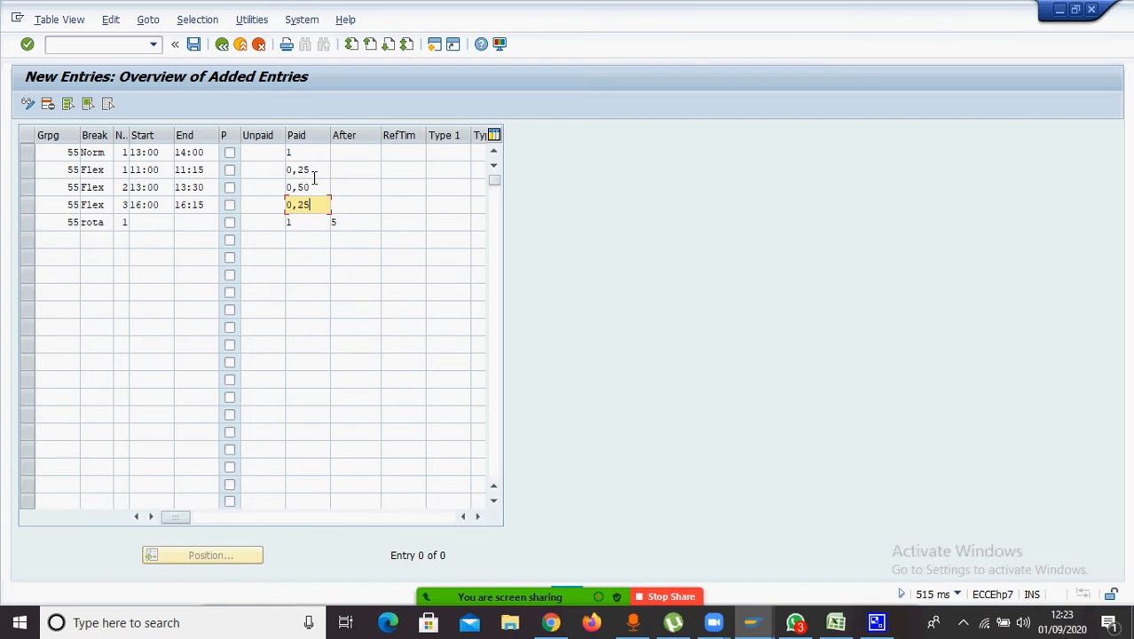
Review the paid durations of the Flex breaks and the rota row's start, end, paid and after fields
left_click(313, 170)
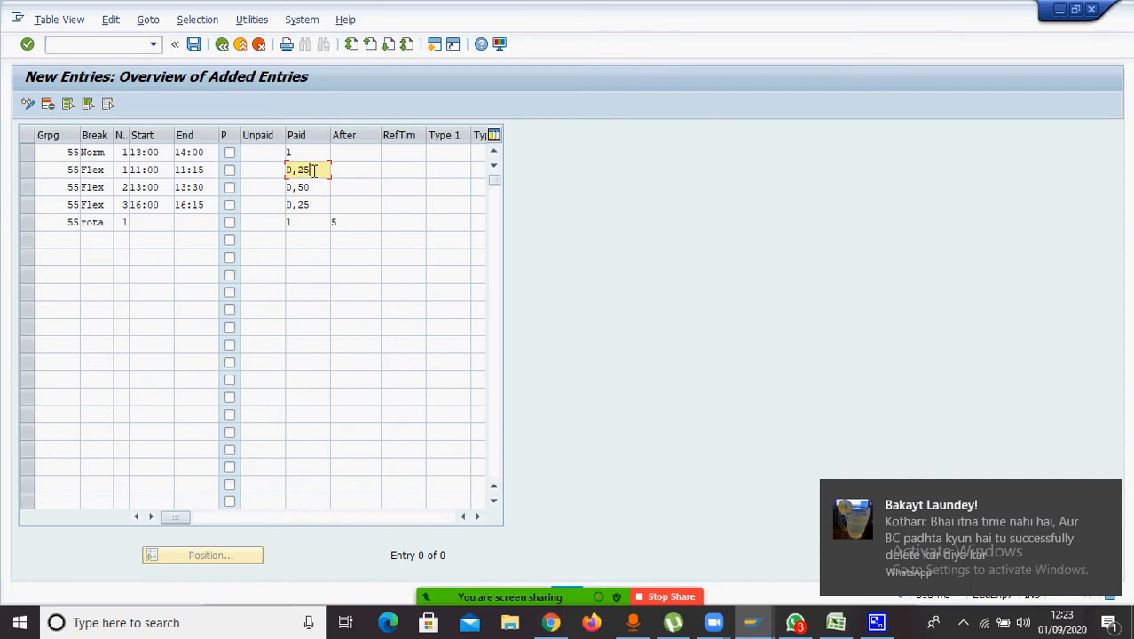
left_click(316, 187)
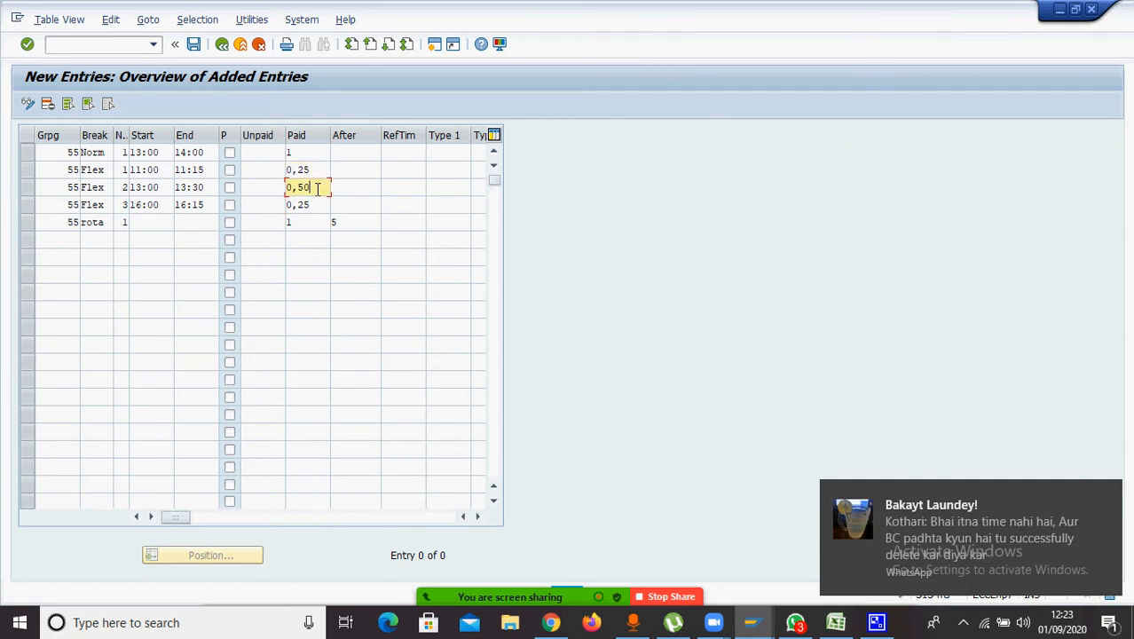
left_click(312, 204)
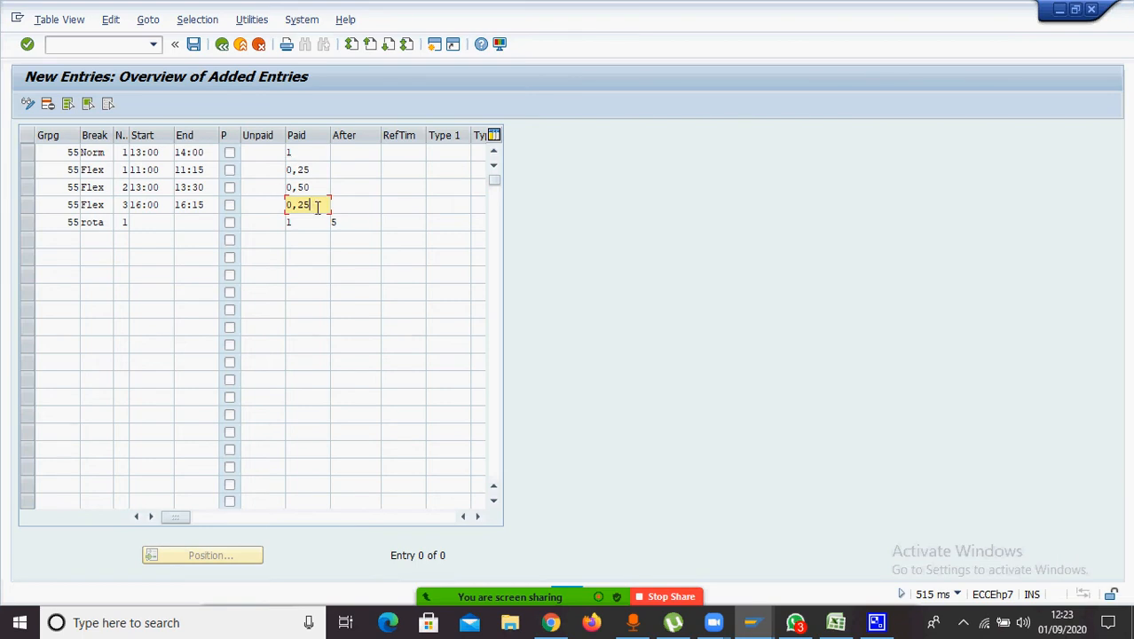
left_click(156, 223)
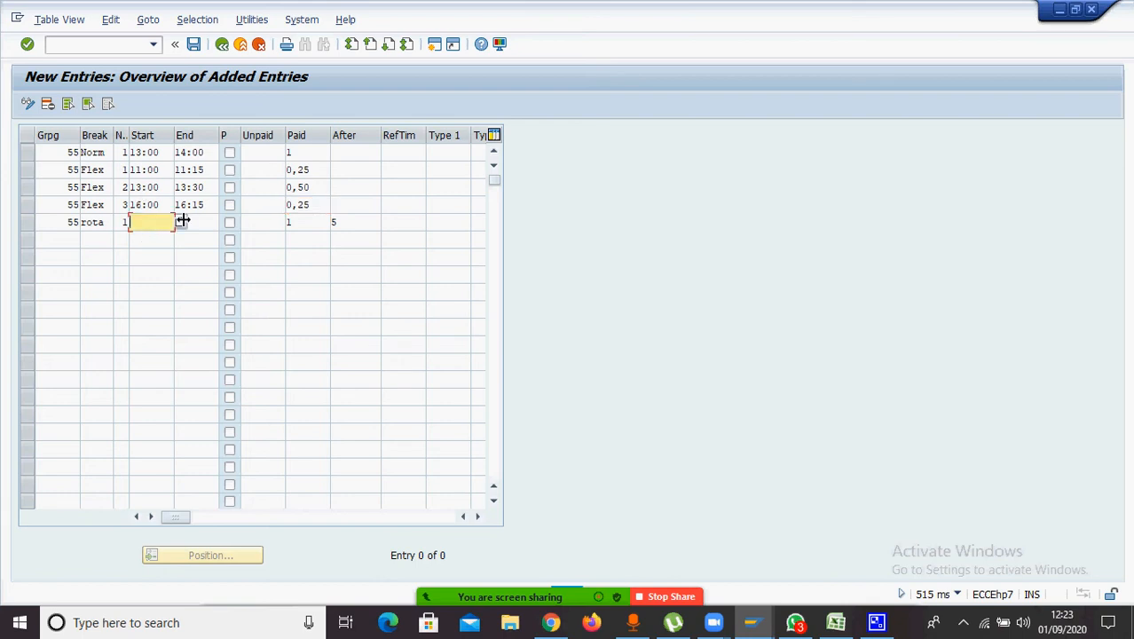
left_click(196, 222)
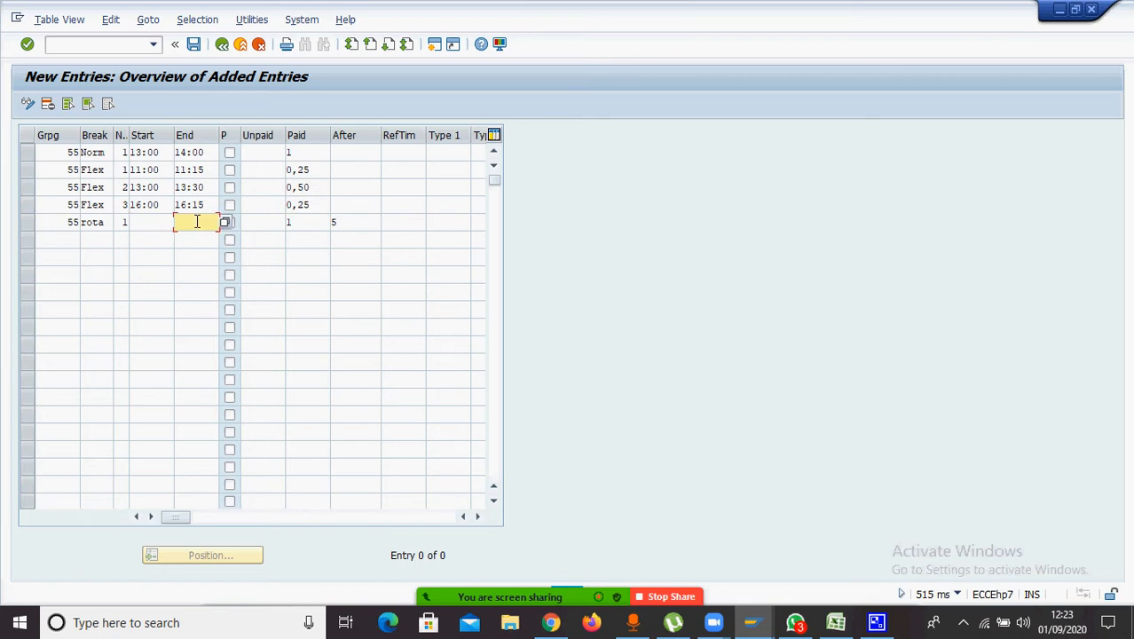
left_click(307, 222)
left_click(357, 222)
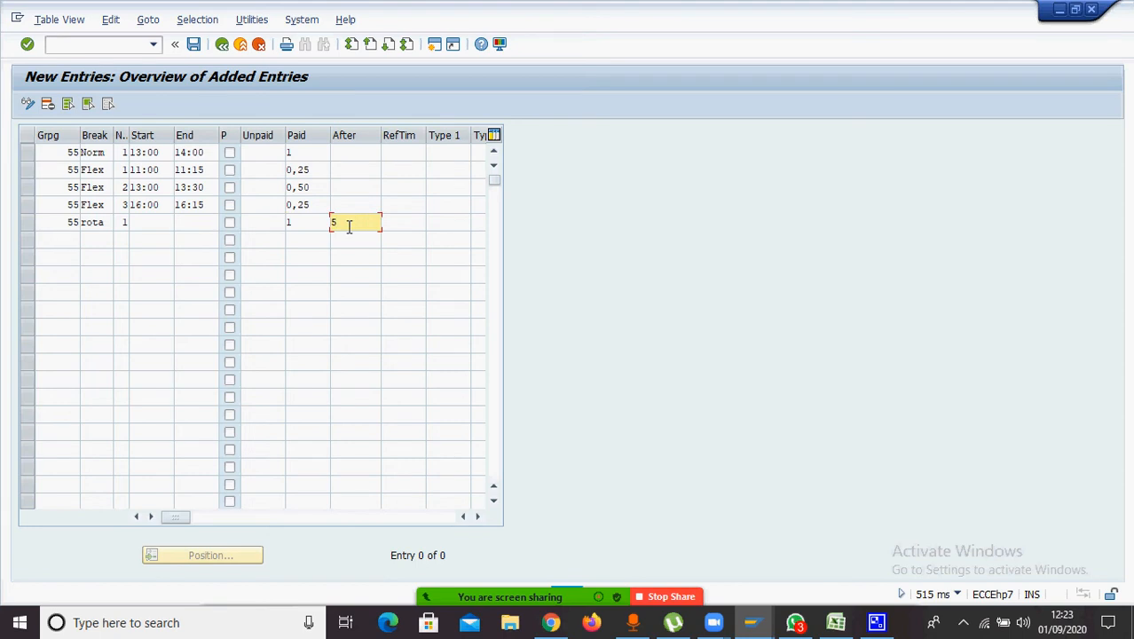
left_click(152, 223)
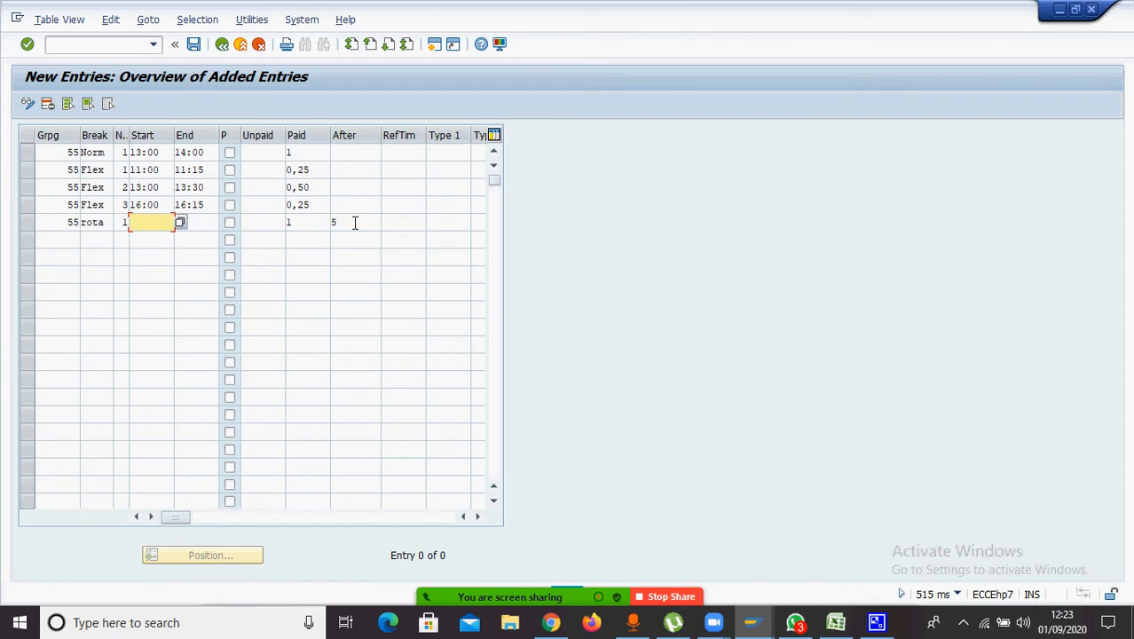
left_click(354, 222)
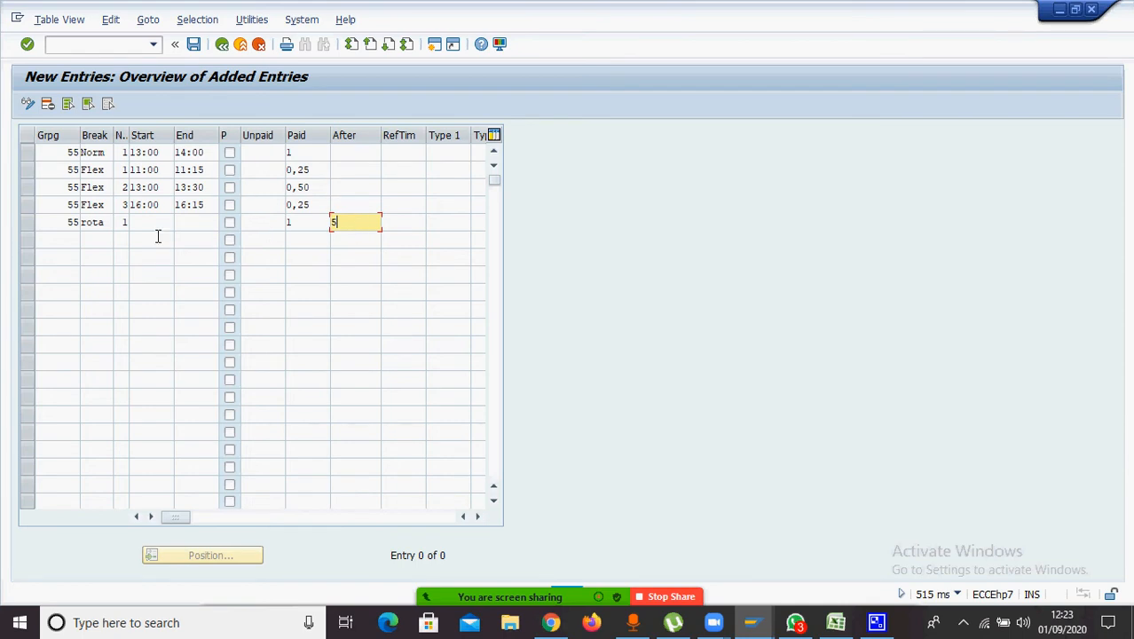
Copy the five break rows from grouping through paid duration and paste them into the empty rows directly below
left_click(69, 239)
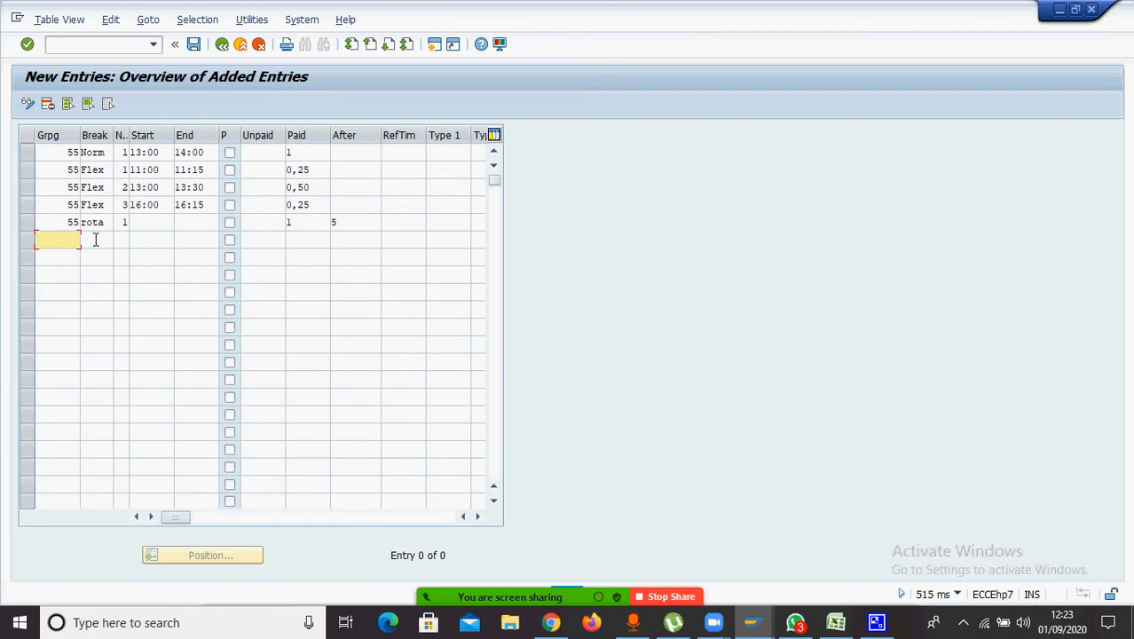
left_click(51, 152)
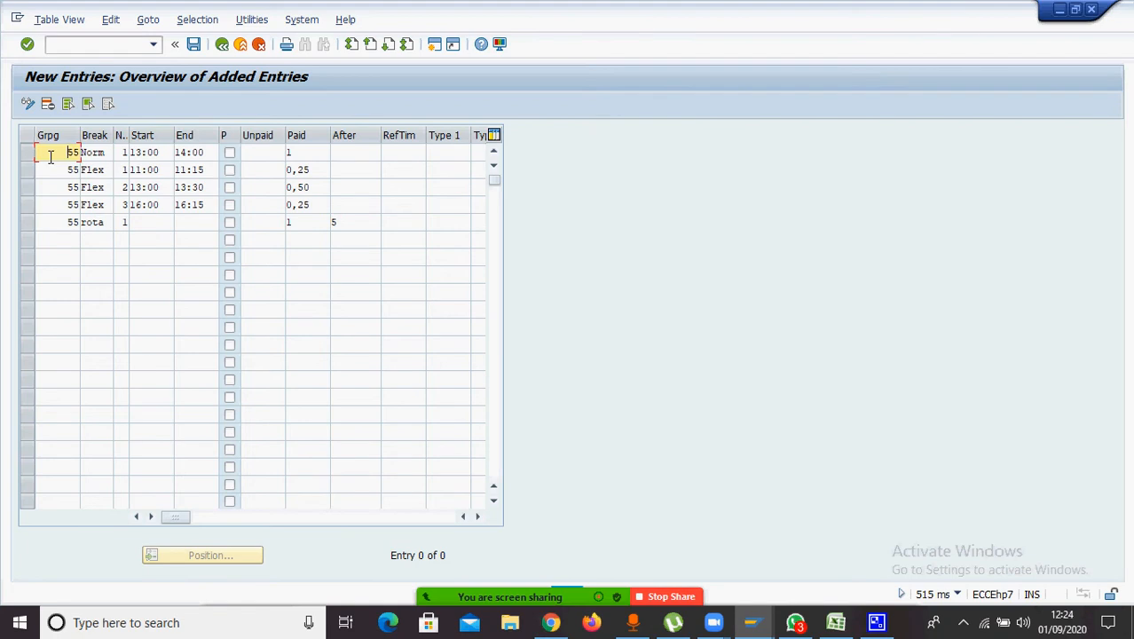
key("ctrl+y")
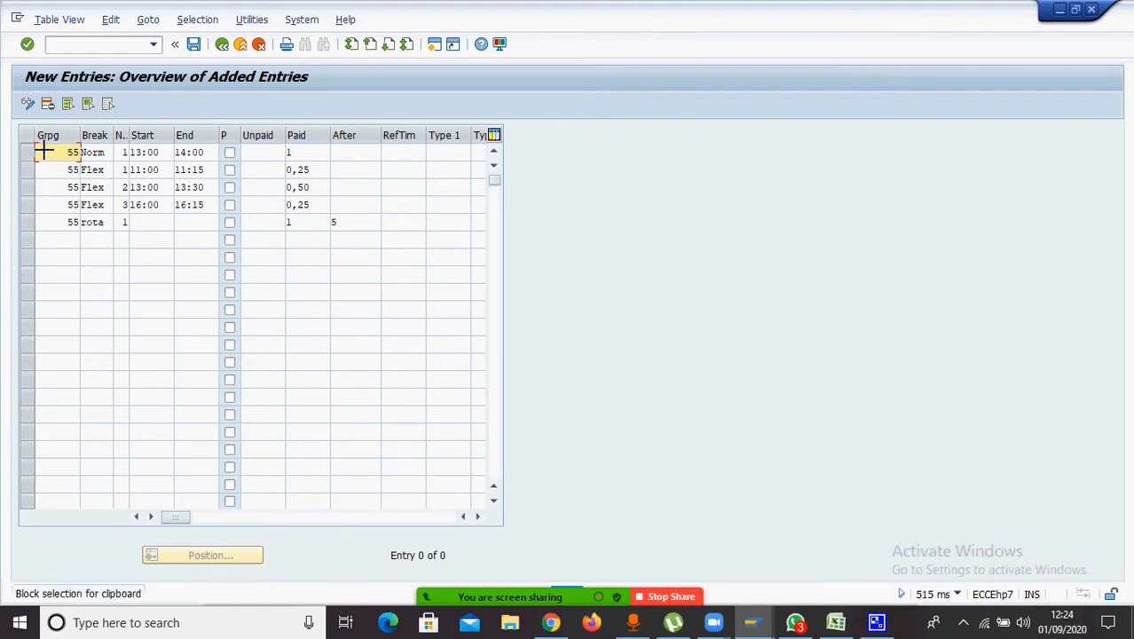
left_click_drag(44, 150, 326, 223)
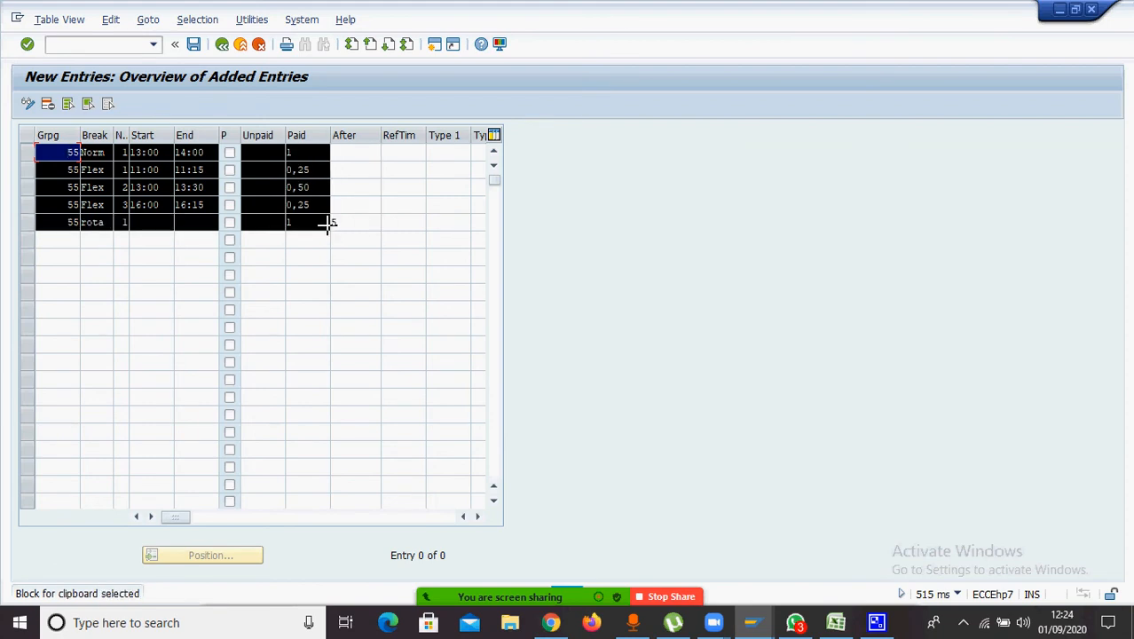
key("ctrl+c")
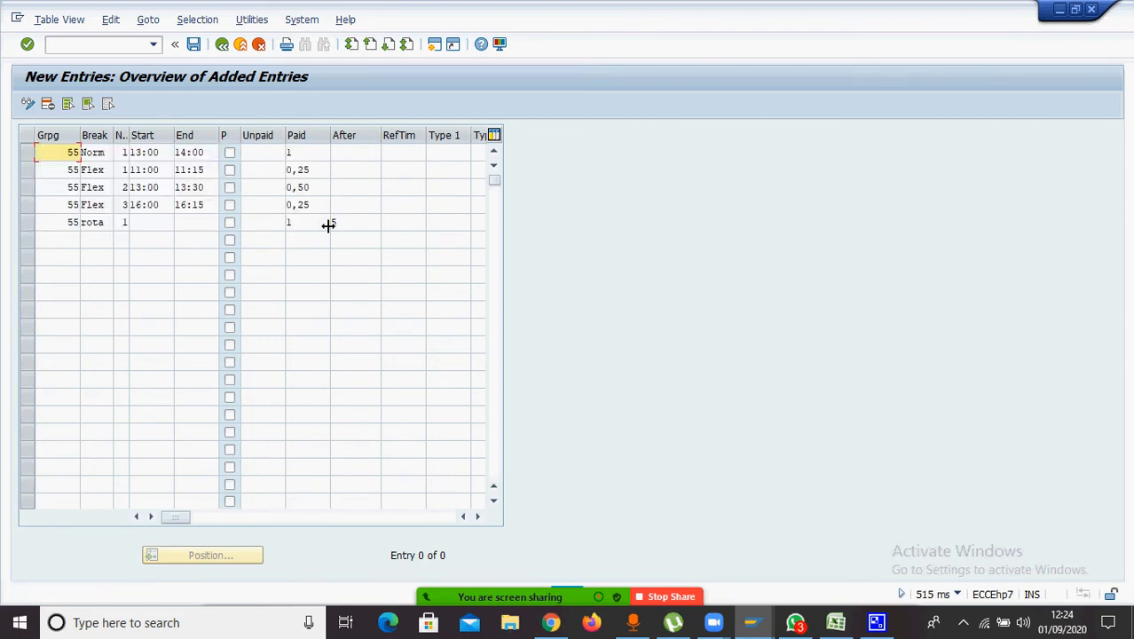
left_click(70, 240)
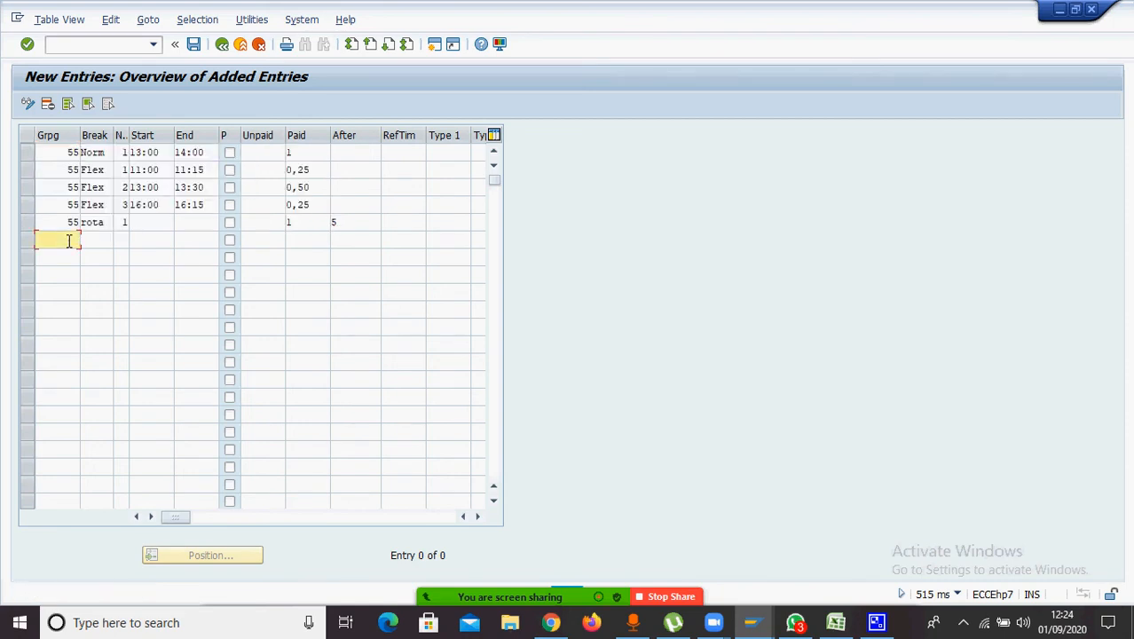
key("ctrl+v")
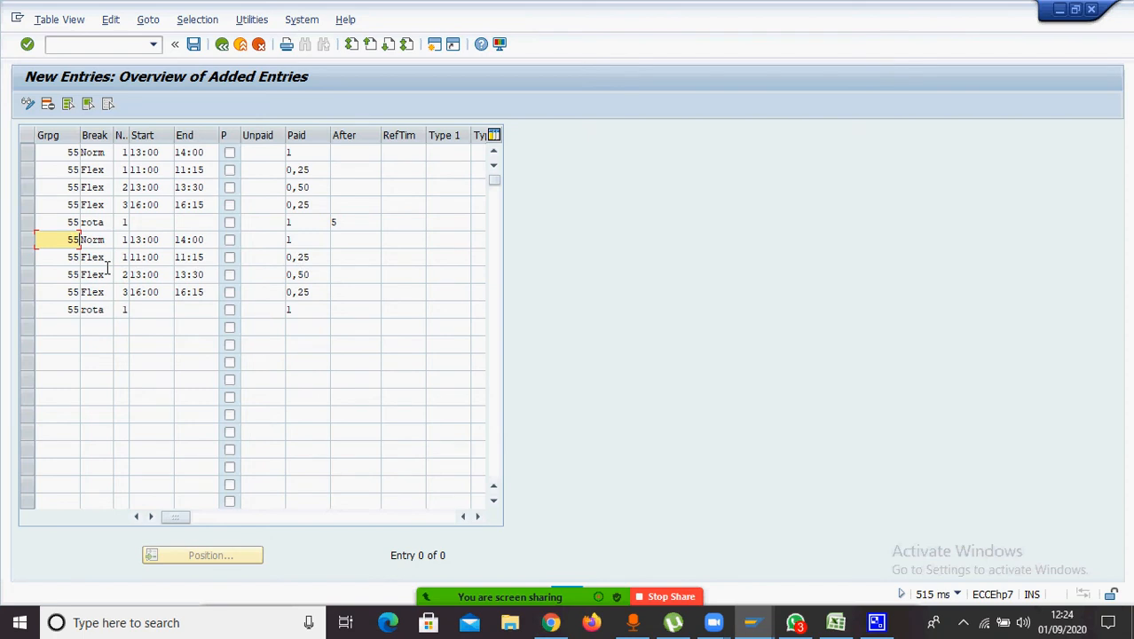
Change the grouping to 56 in all five copied break rows
key("BackSpace")
type("6")
key("Down")
key("BackSpace")
type("6")
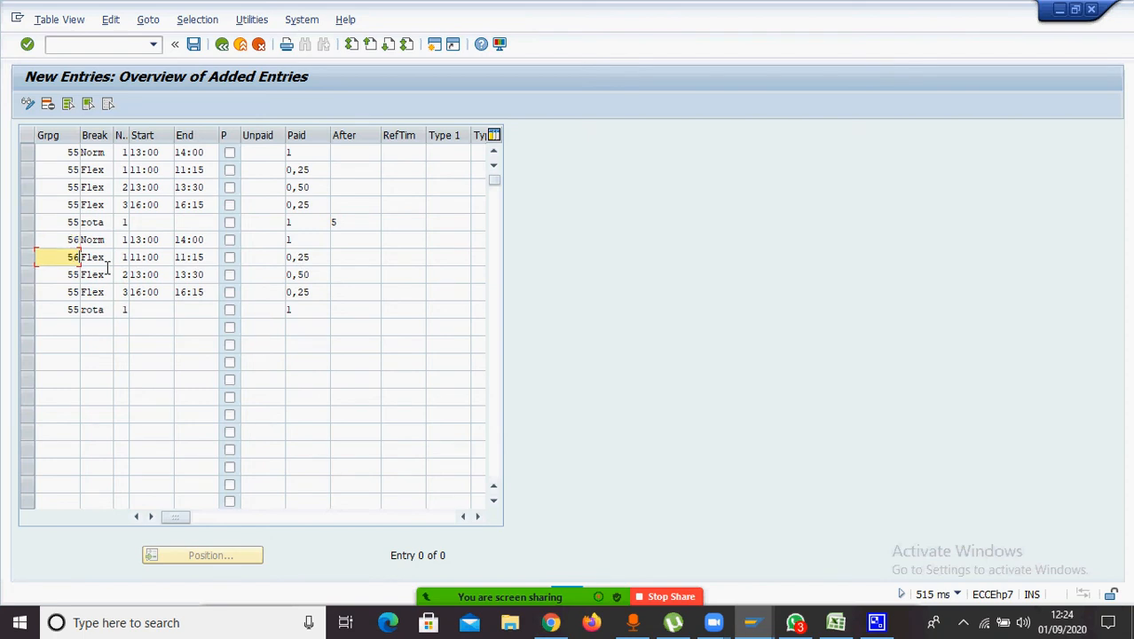
key("Down")
type("6")
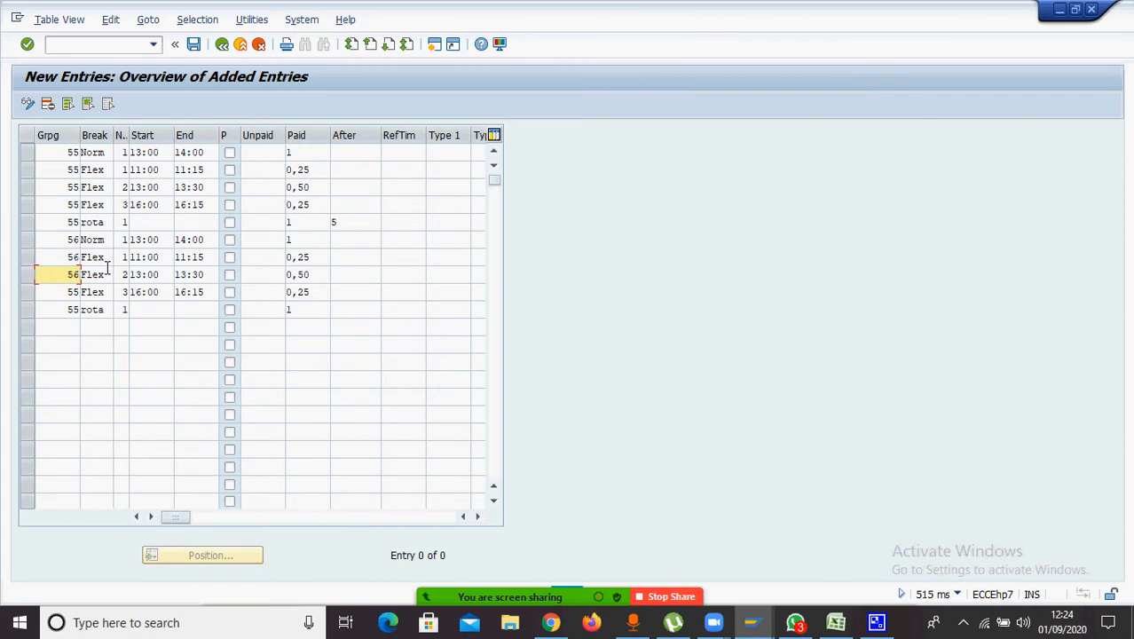
key("Down")
type("6")
key("Down")
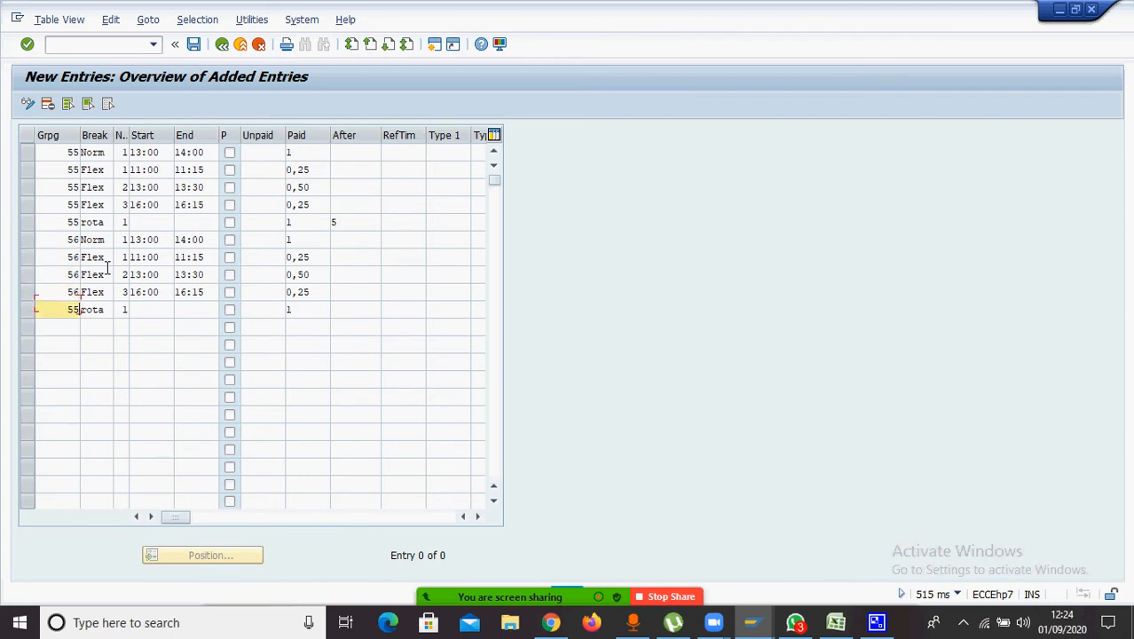
key("BackSpace")
type("6")
Set the grouping 56 rota break to apply after 5 hours and save the entries to the proposed customizing request
left_click(347, 309)
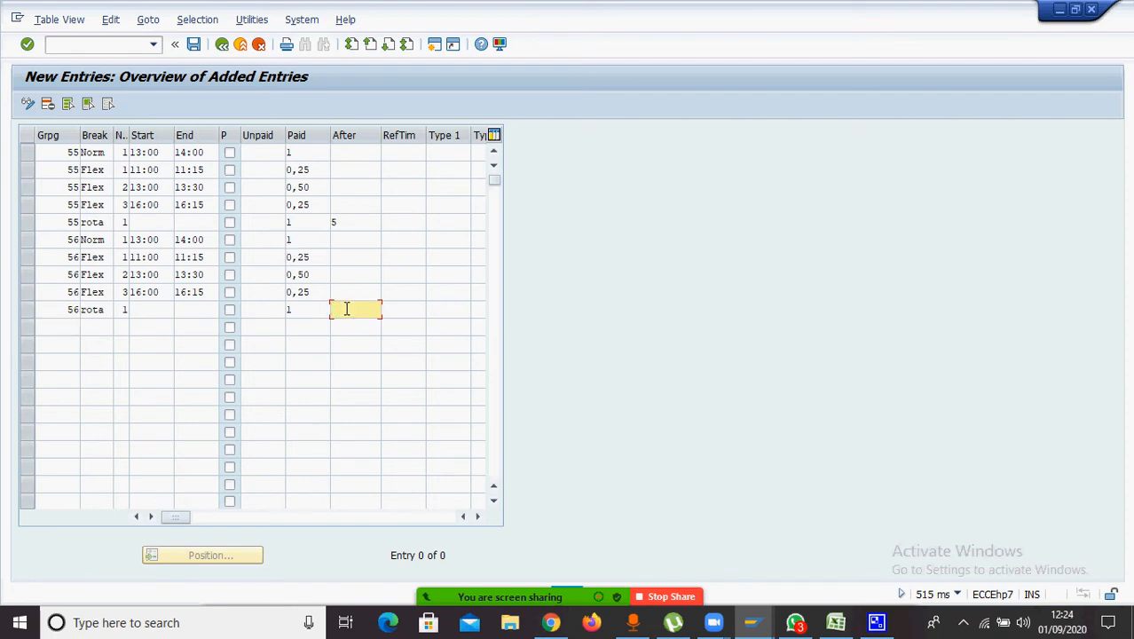
type("5")
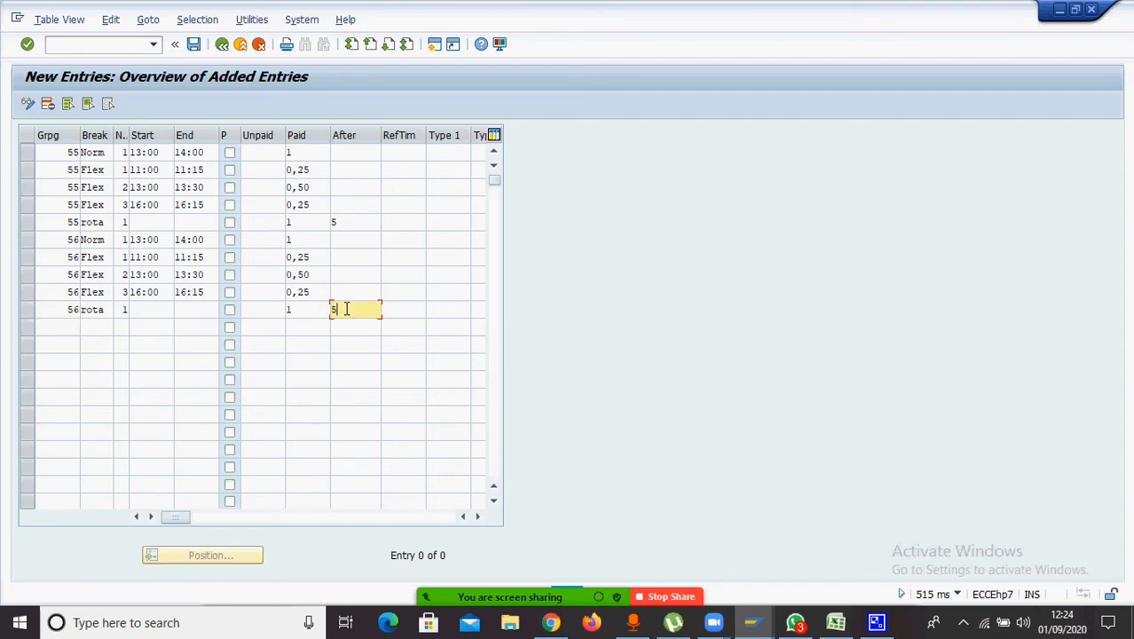
left_click(194, 46)
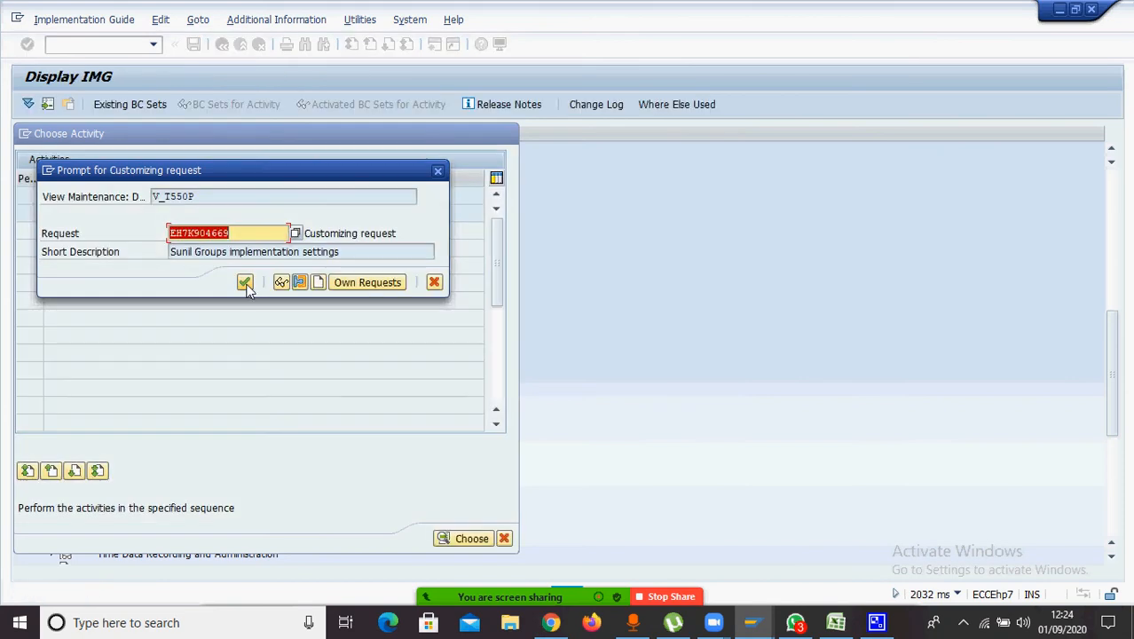
left_click(244, 283)
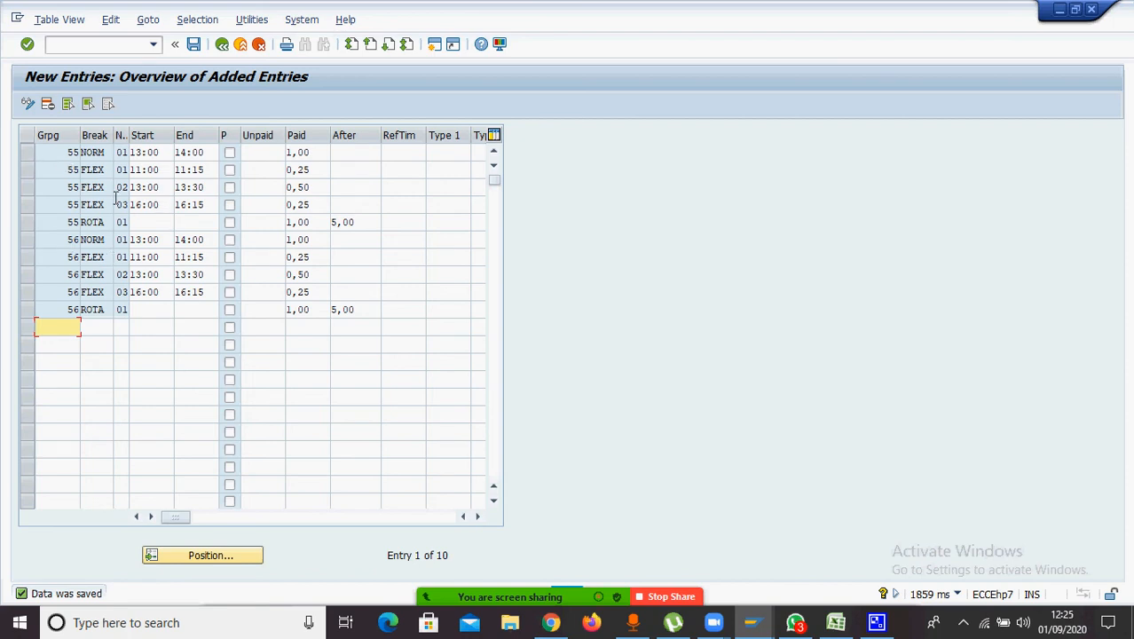
Leave the break schedule activity and open Define Daily Work Schedules
left_click(224, 49)
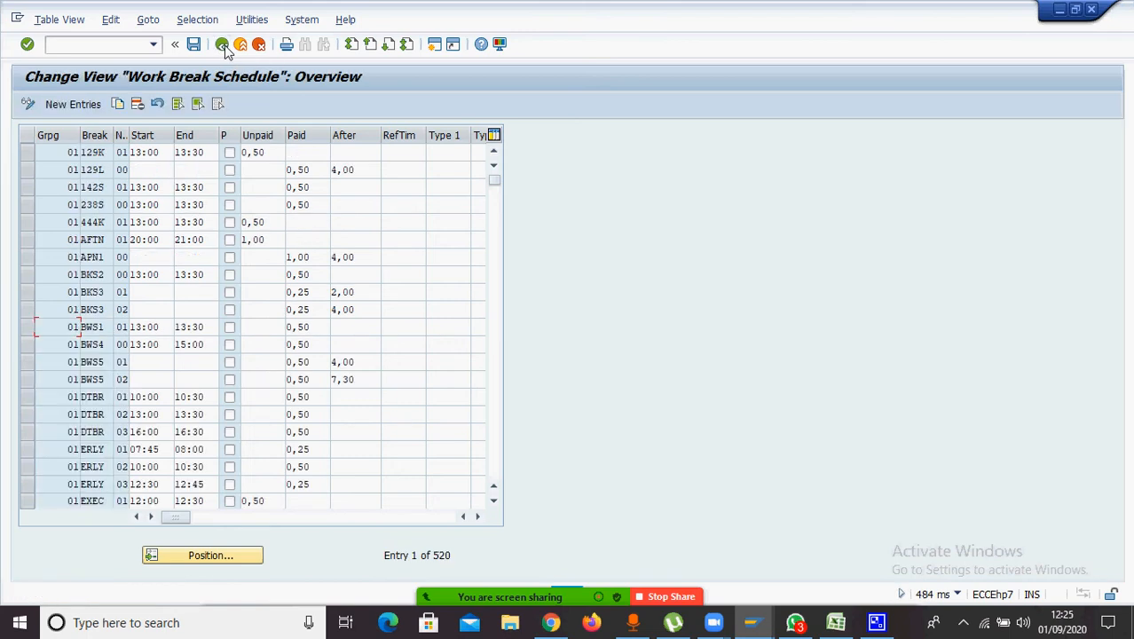
left_click(224, 48)
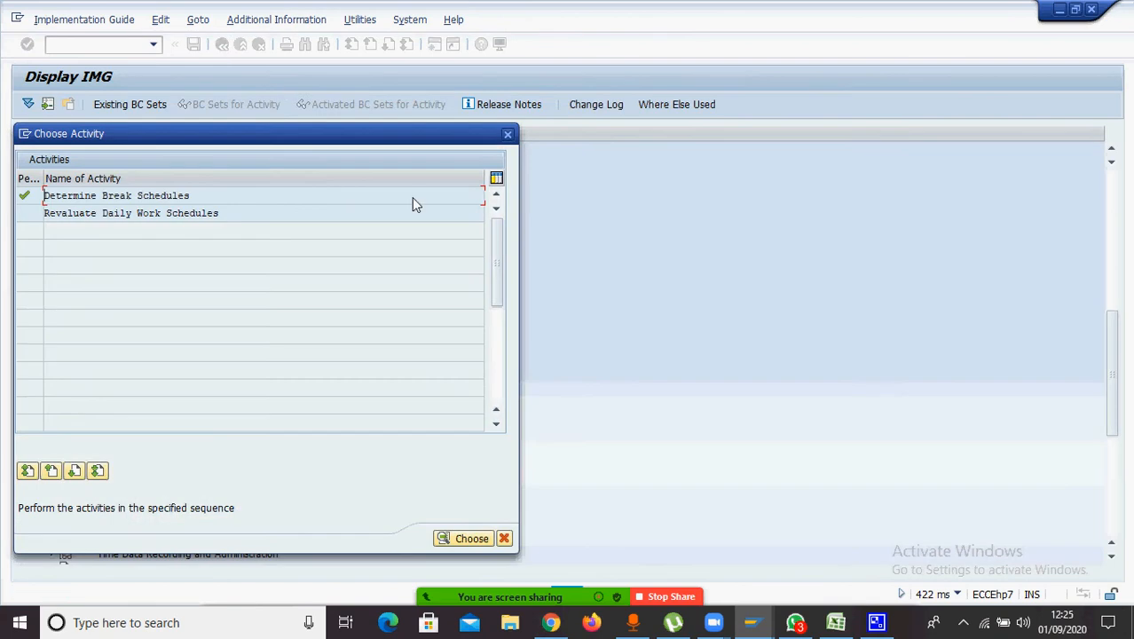
left_click(507, 134)
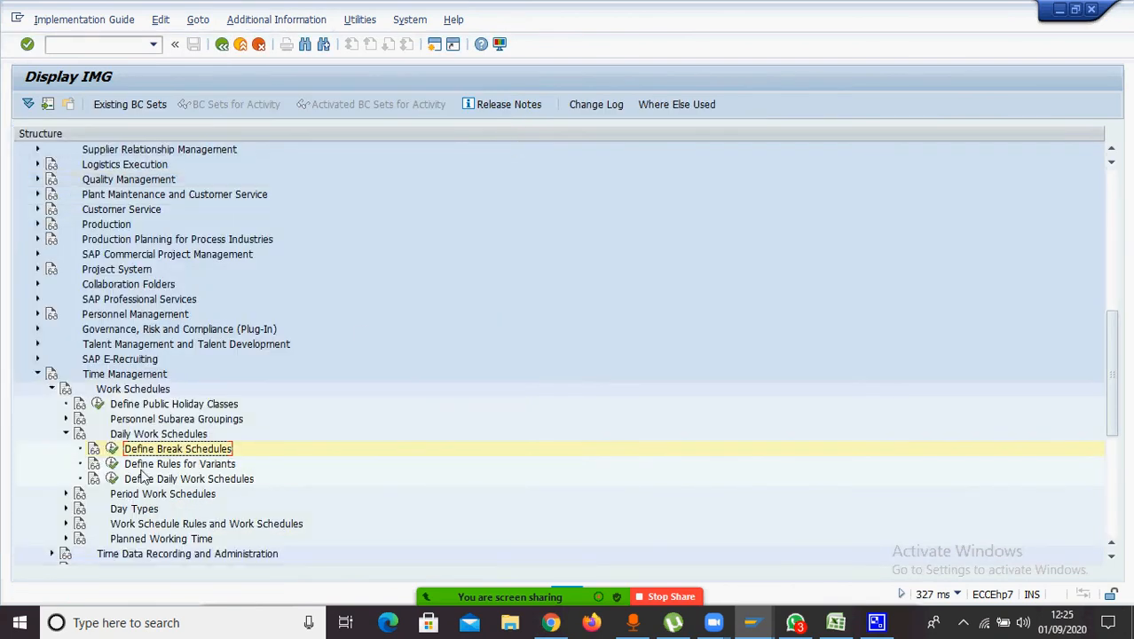
left_click(140, 484)
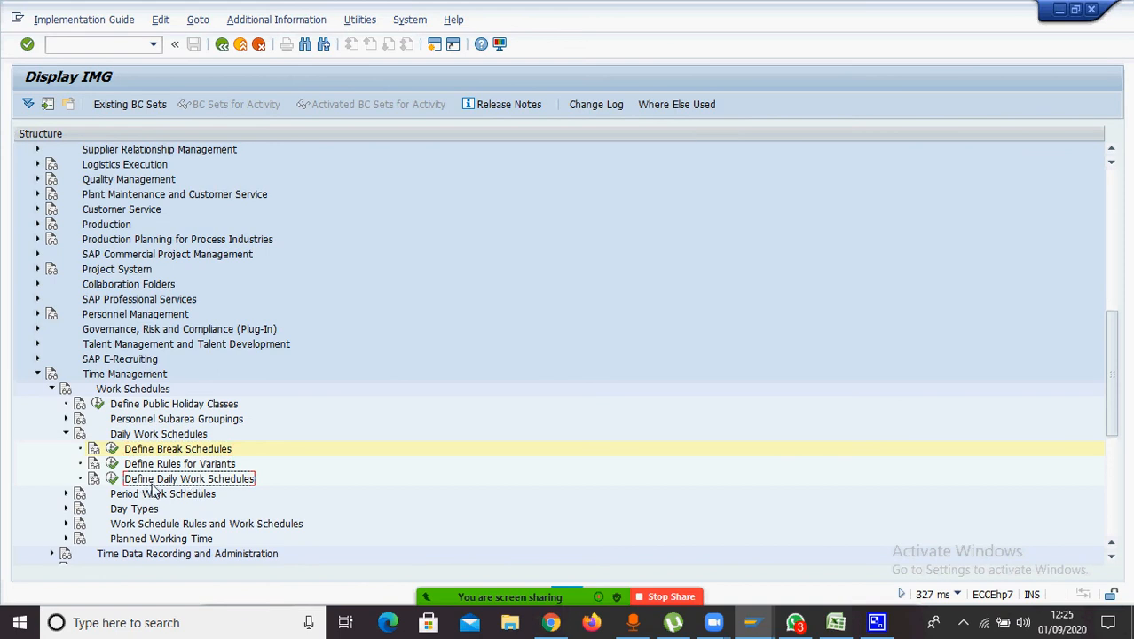
left_click(111, 480)
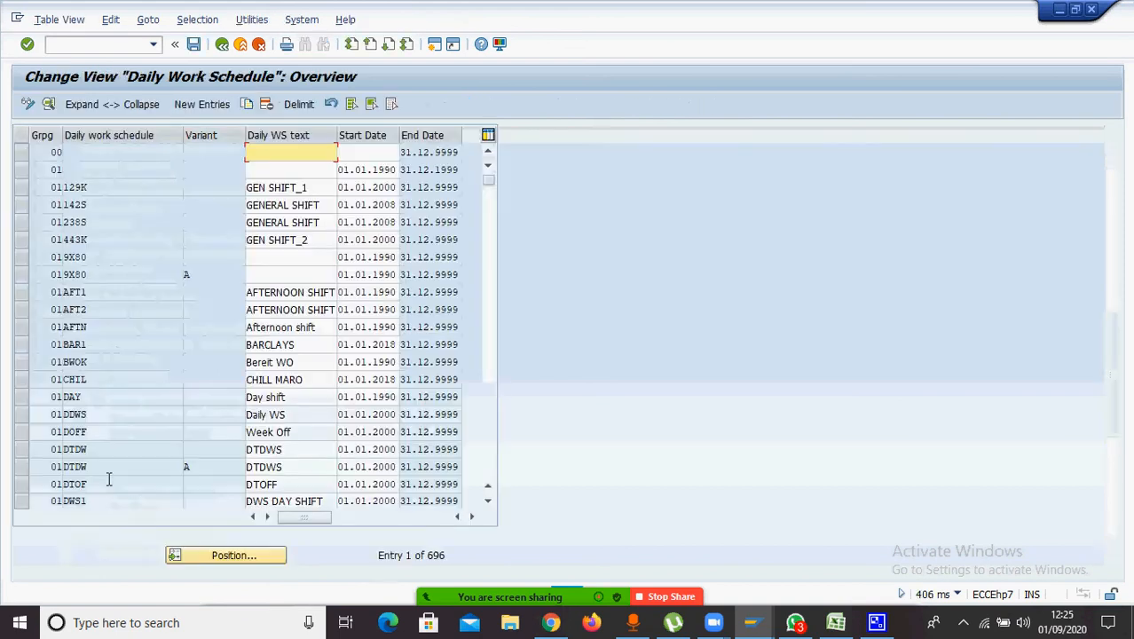
Start a new daily work schedule entry with DWS grouping 55 and code Norm
left_click(199, 105)
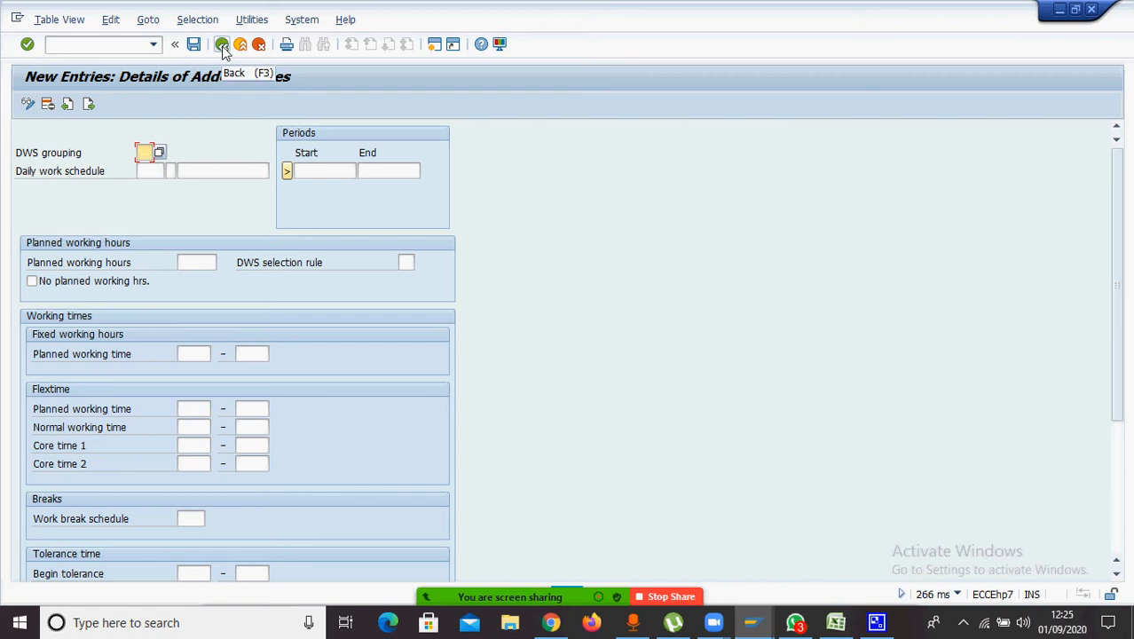
type("55")
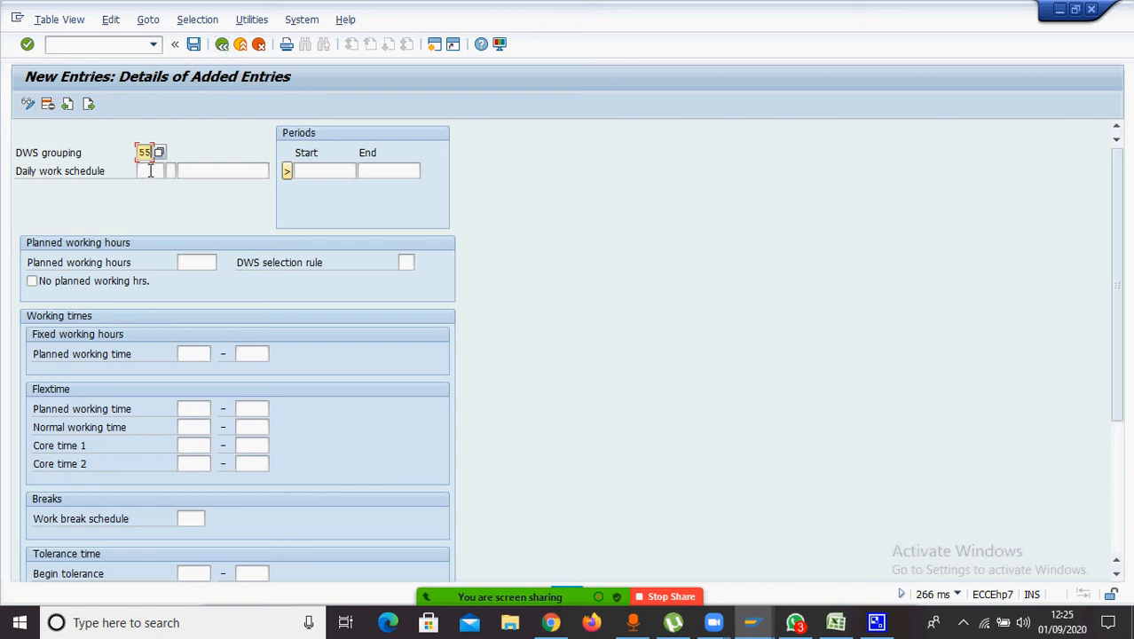
left_click(150, 172)
type("Nor")
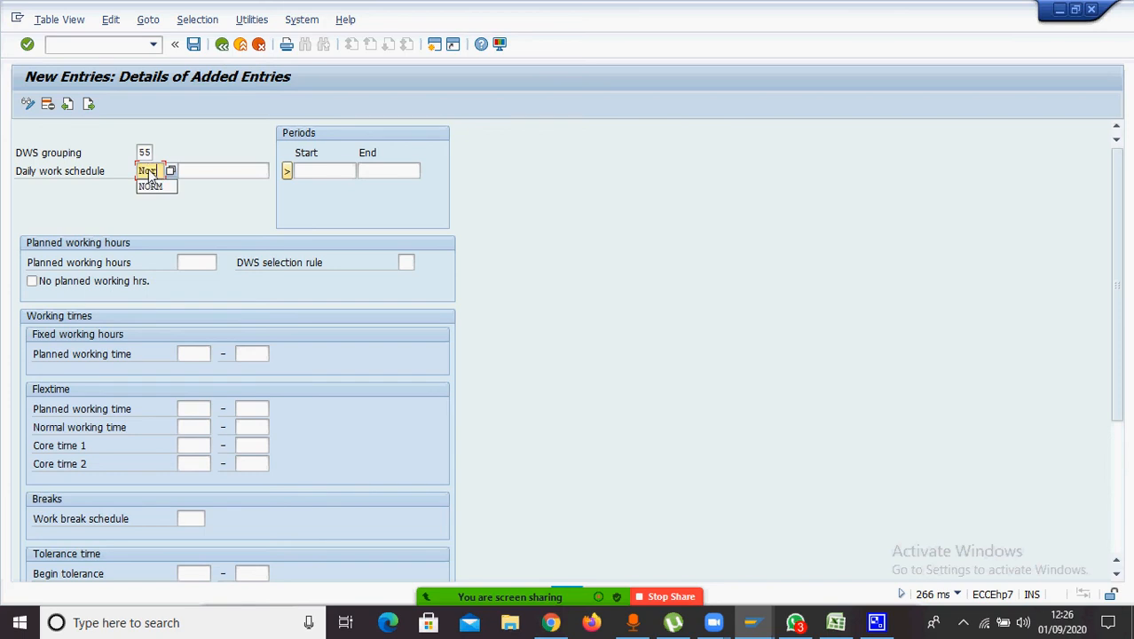
type("m")
Give the Norm daily work schedule the text General Shift
left_click(183, 176)
type("N")
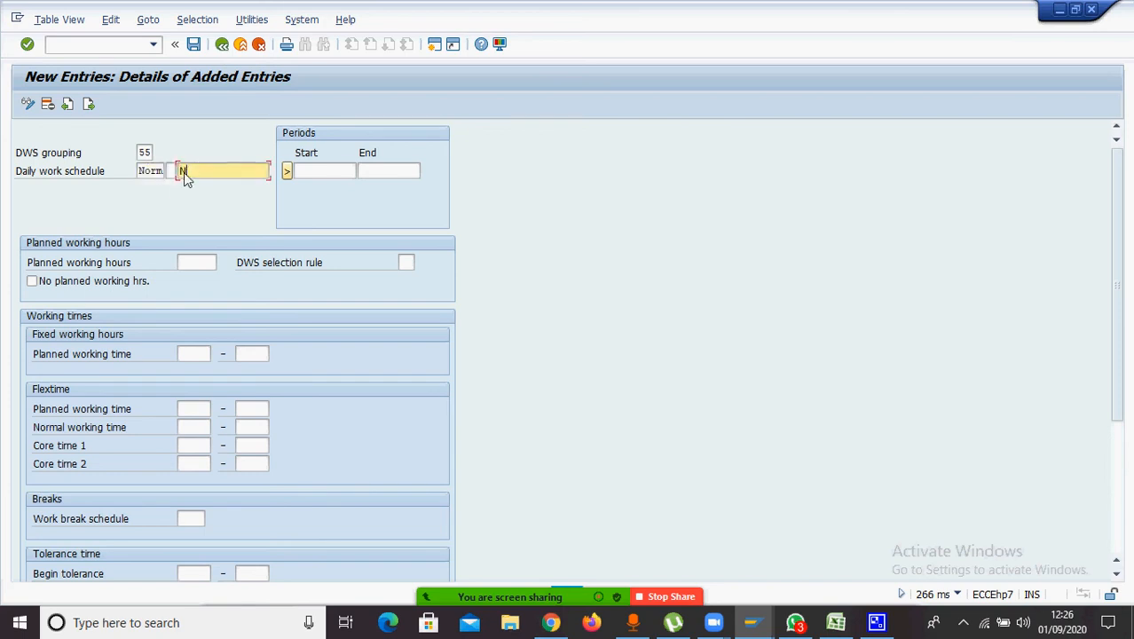
type("orm")
key("Down")
key("Return")
left_click(213, 171)
key("BackSpace")
key("BackSpace")
key("BackSpace")
key("BackSpace")
key("BackSpace")
key("BackSpace")
key("End")
type("Gen")
key("BackSpace")
key("BackSpace")
key("BackSpace")
key("Left")
key("Left")
key("Home")
type("General")
Set the schedule's validity period from 01011990 to 31129999
left_click(326, 172)
type("01")
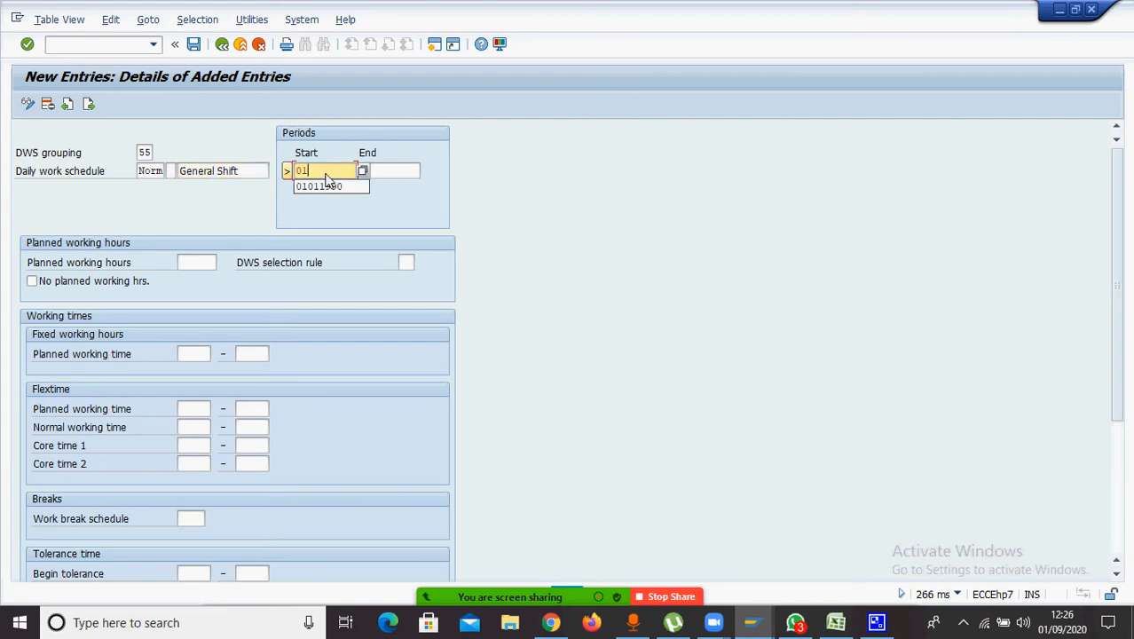
key("Down")
key("Return")
key("Tab")
type("3112")
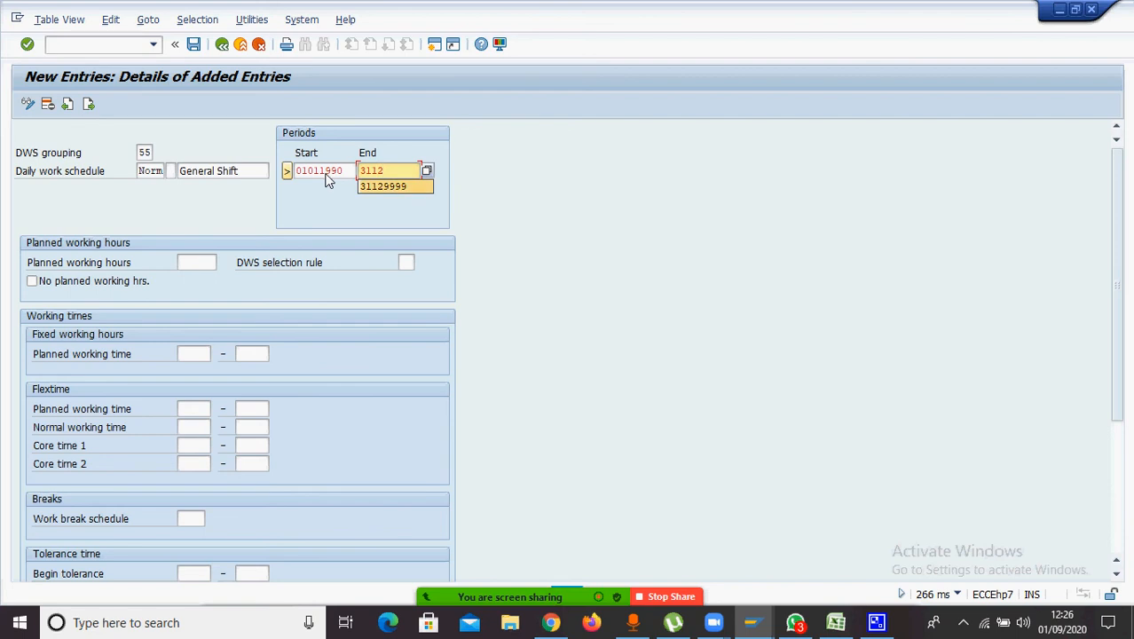
key("Down")
key("Return")
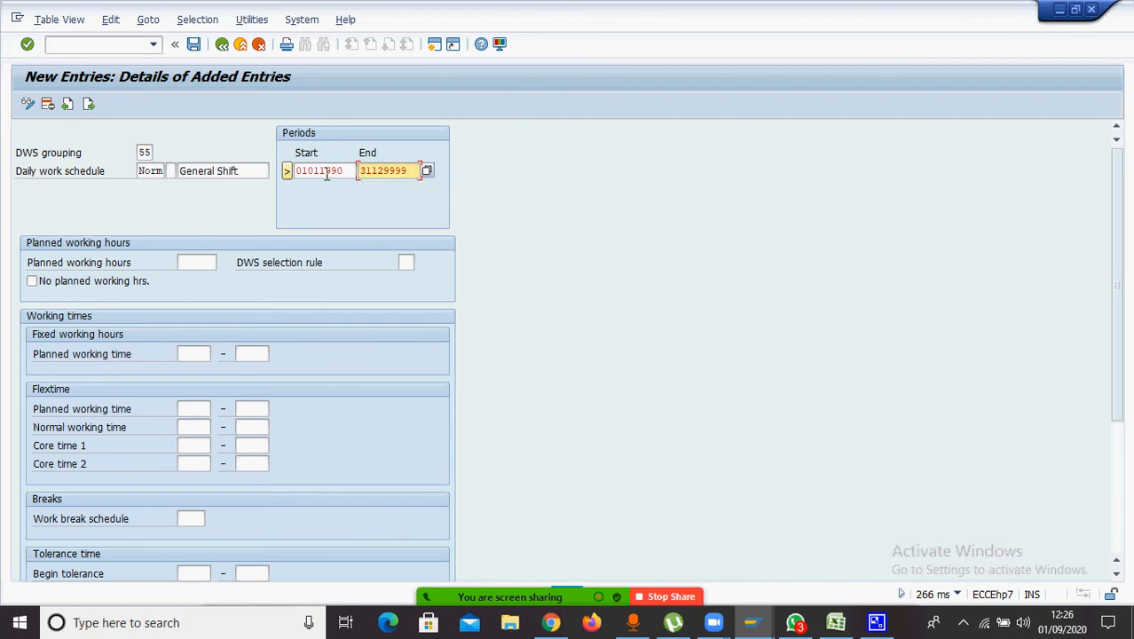
Set the planned working hours to 9 and the start of the fixed planned working time to 08:30
left_click(203, 265)
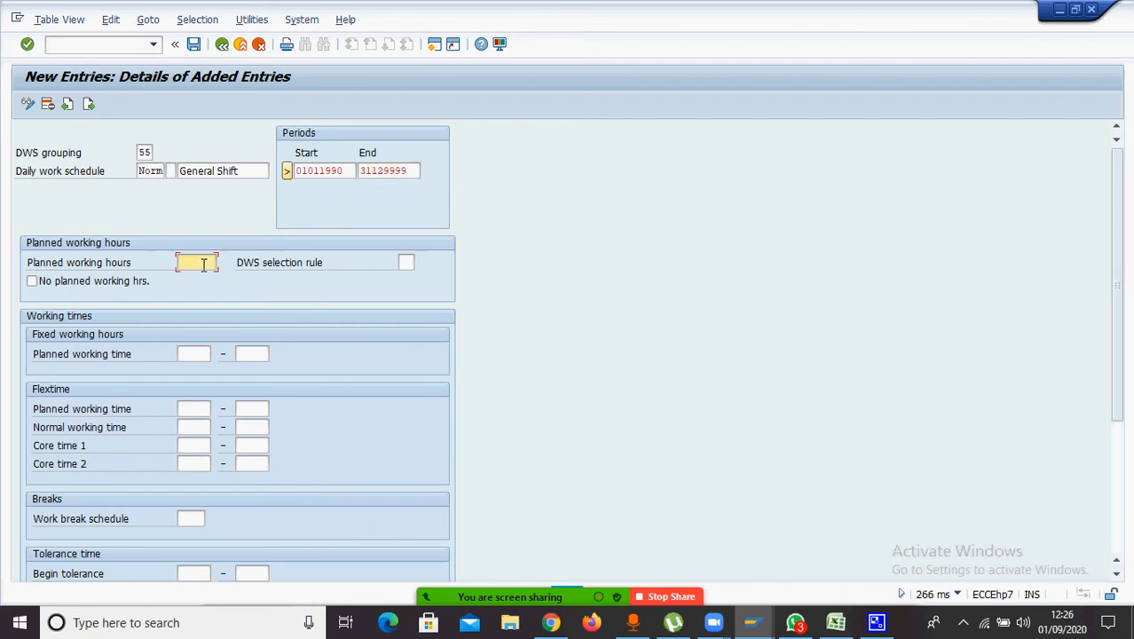
type("9")
left_click(230, 279)
left_click(195, 353)
type("08:3")
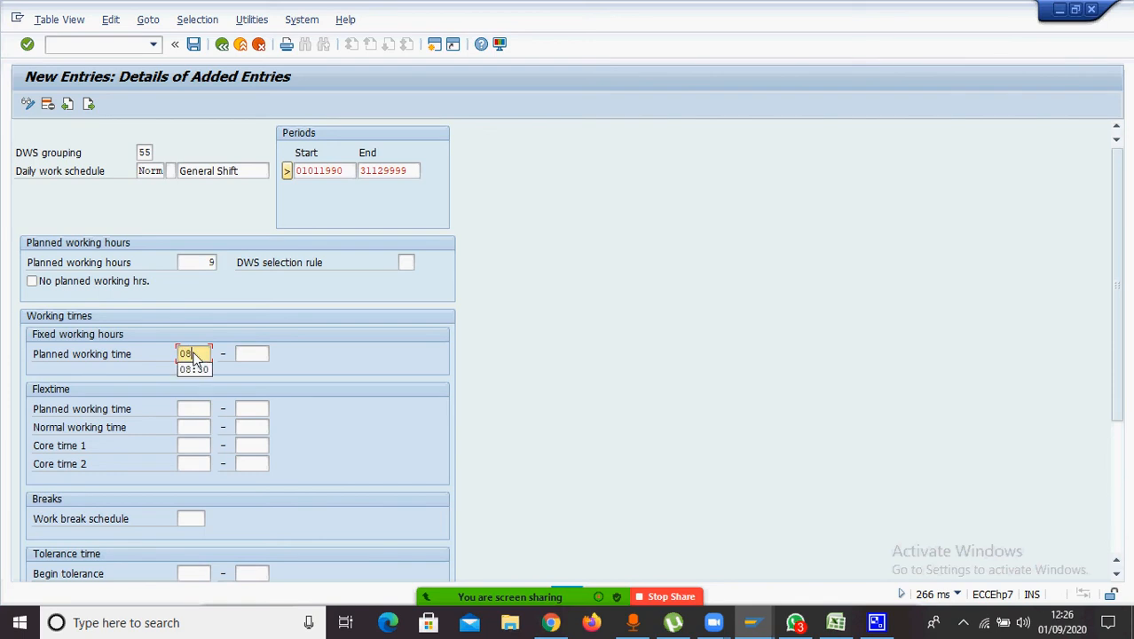
type("0")
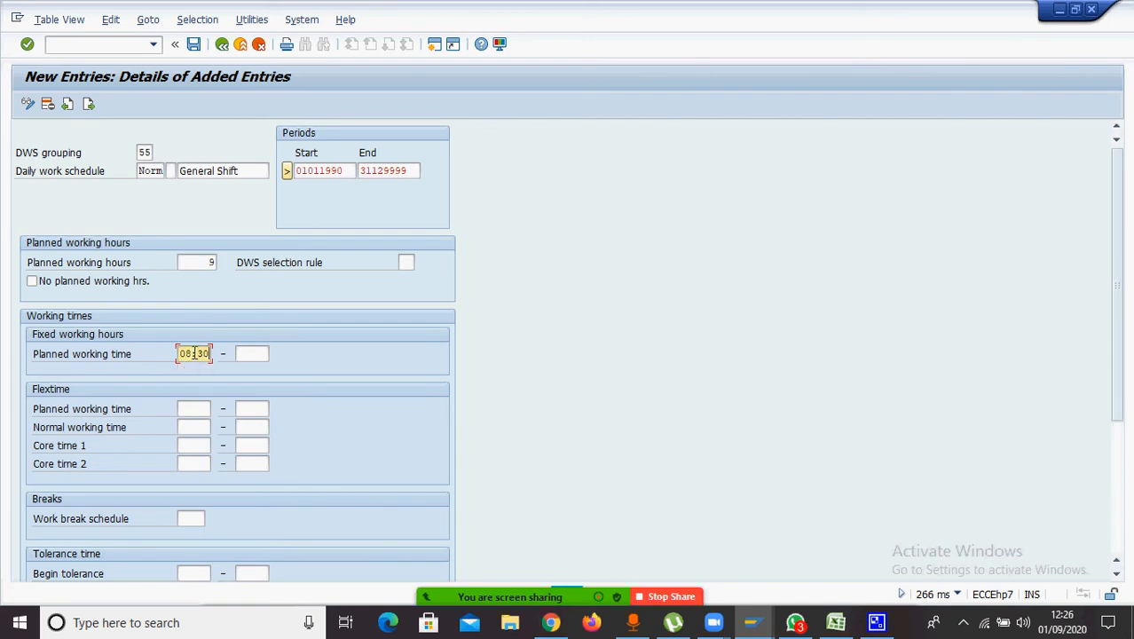
left_click(260, 354)
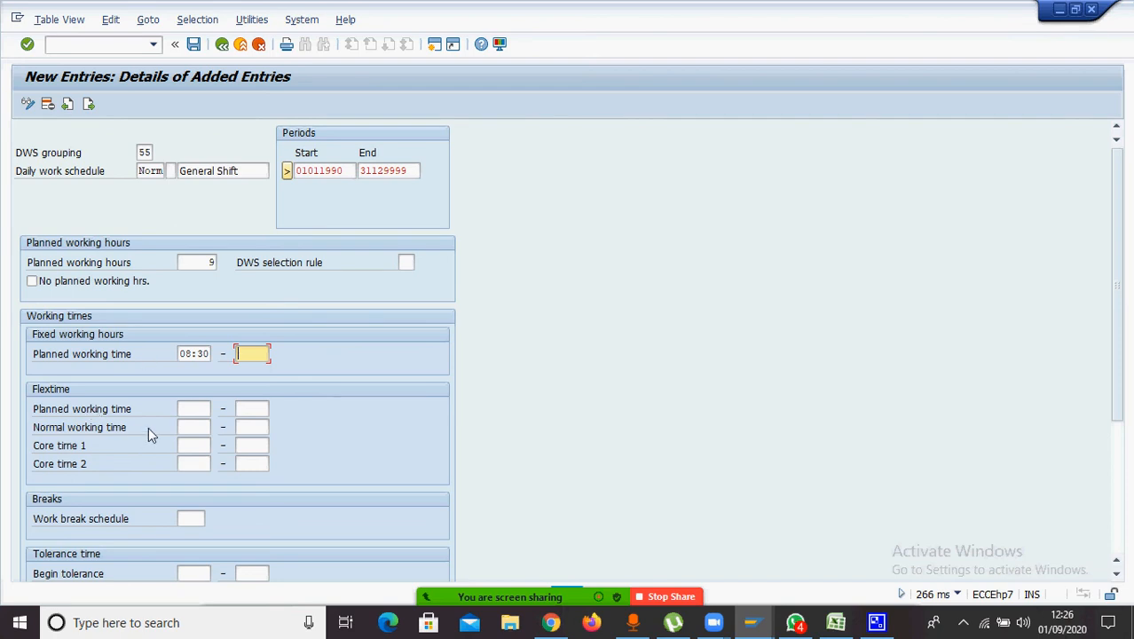
Look up the break schedules of grouping 55 and assign FLEX as the work break schedule
left_click(190, 519)
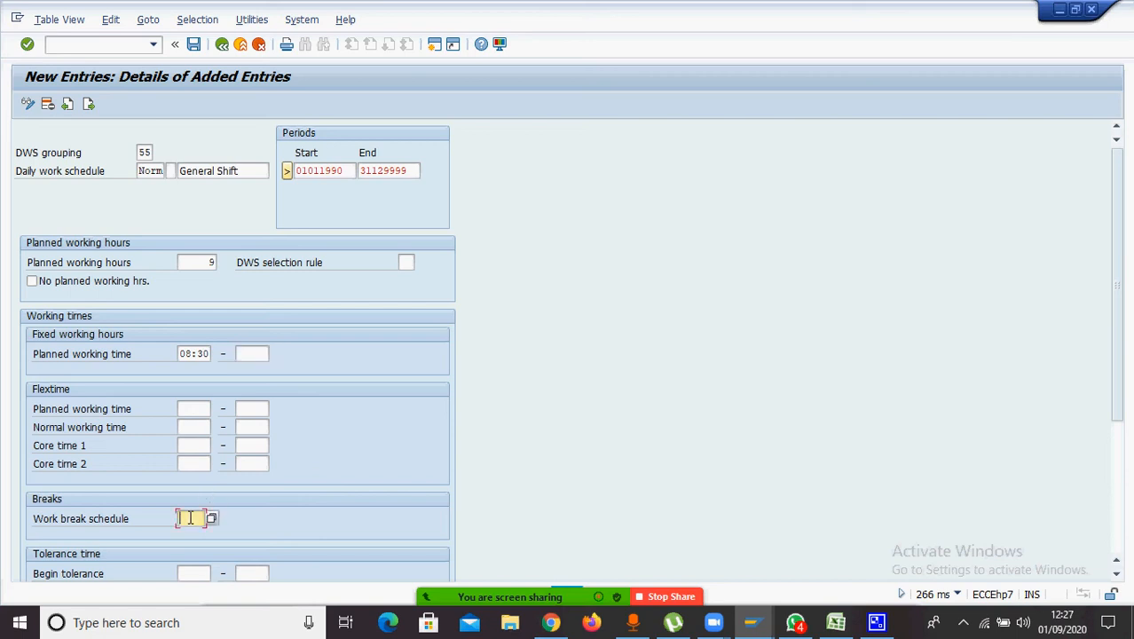
type("norm")
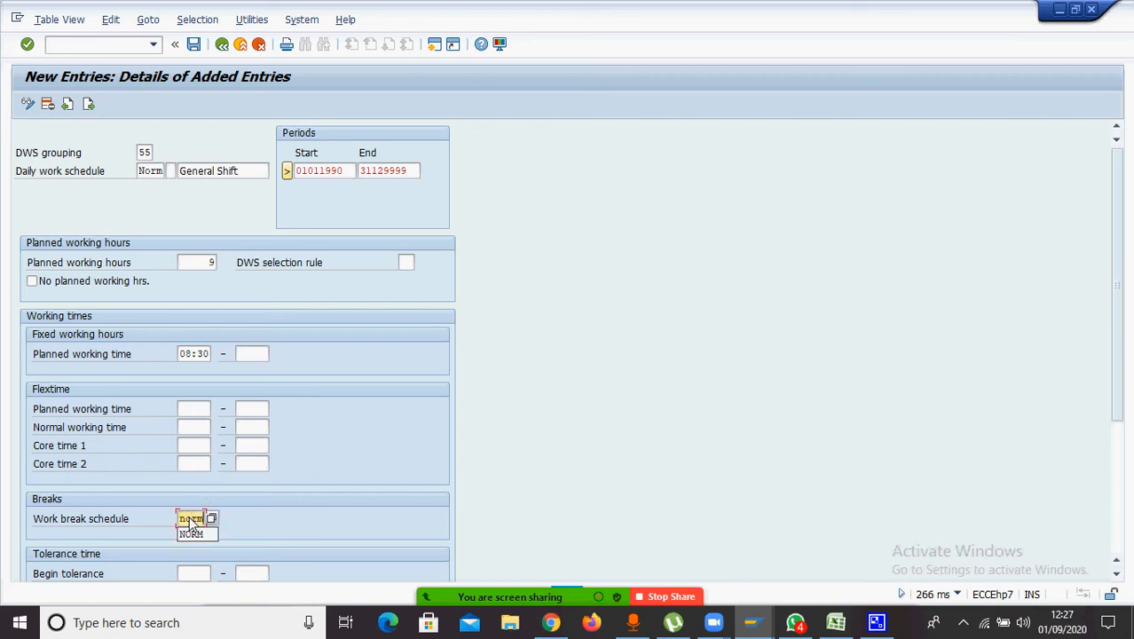
left_click(213, 519)
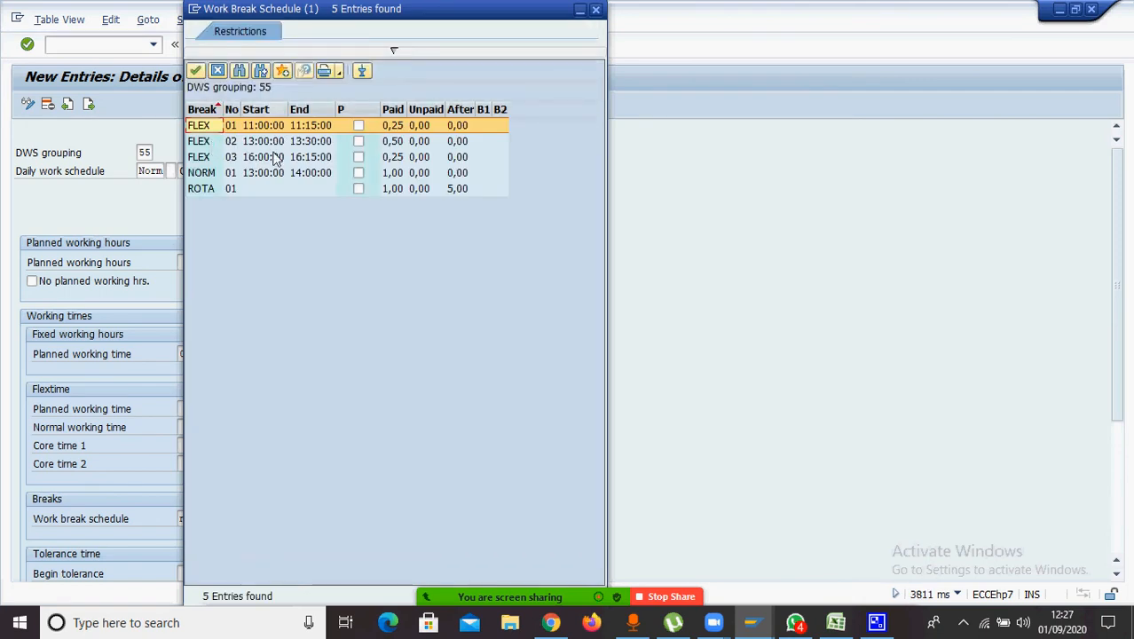
left_click(261, 174)
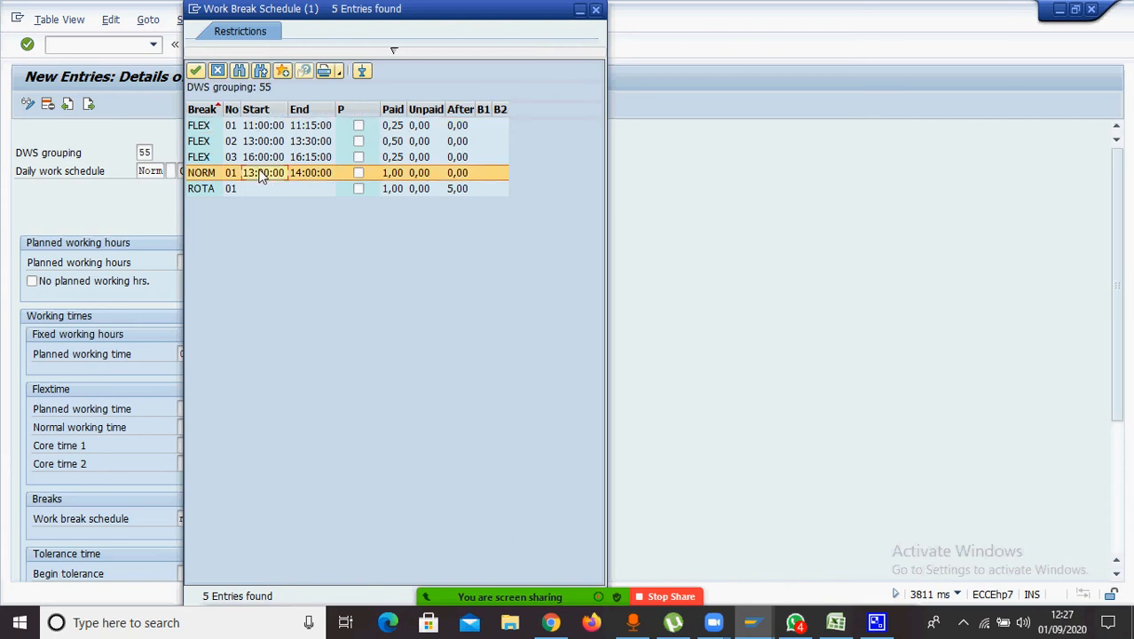
left_click(205, 127)
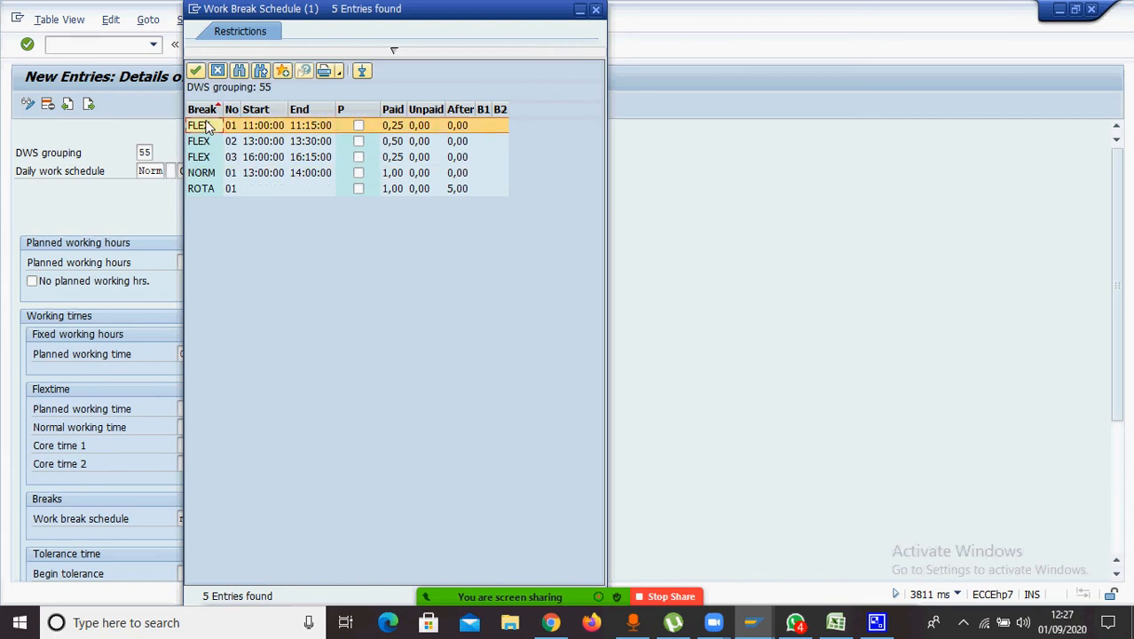
double_click(206, 127)
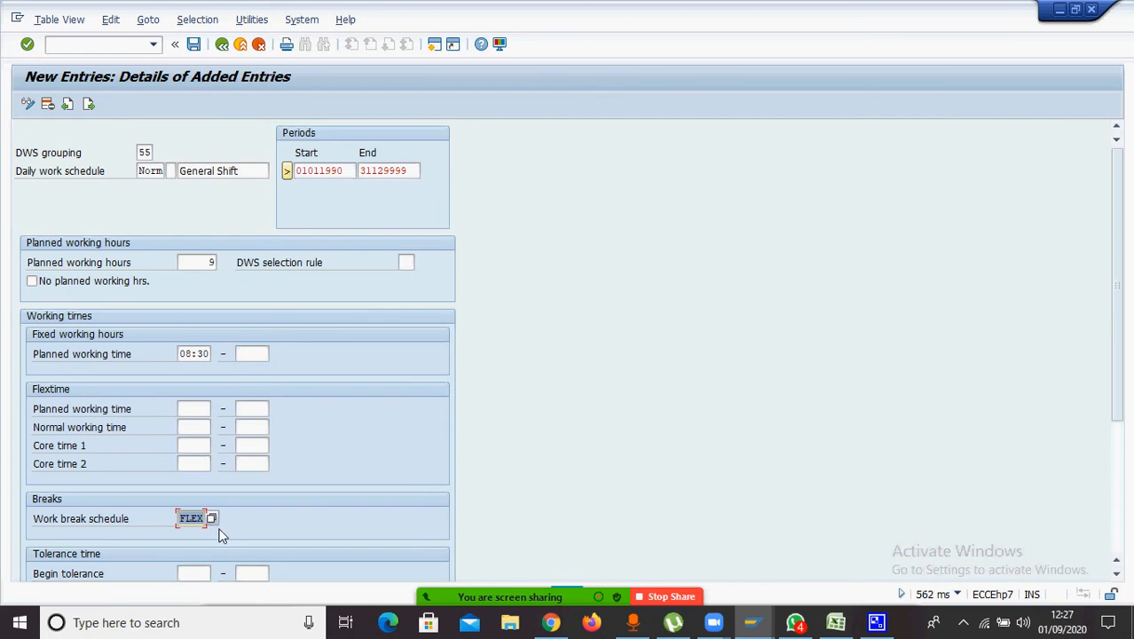
Set the begin tolerance of the General Shift schedule to 08:30–08:45
left_click(1116, 573)
left_click(1116, 575)
left_click(1116, 575)
left_click(1117, 575)
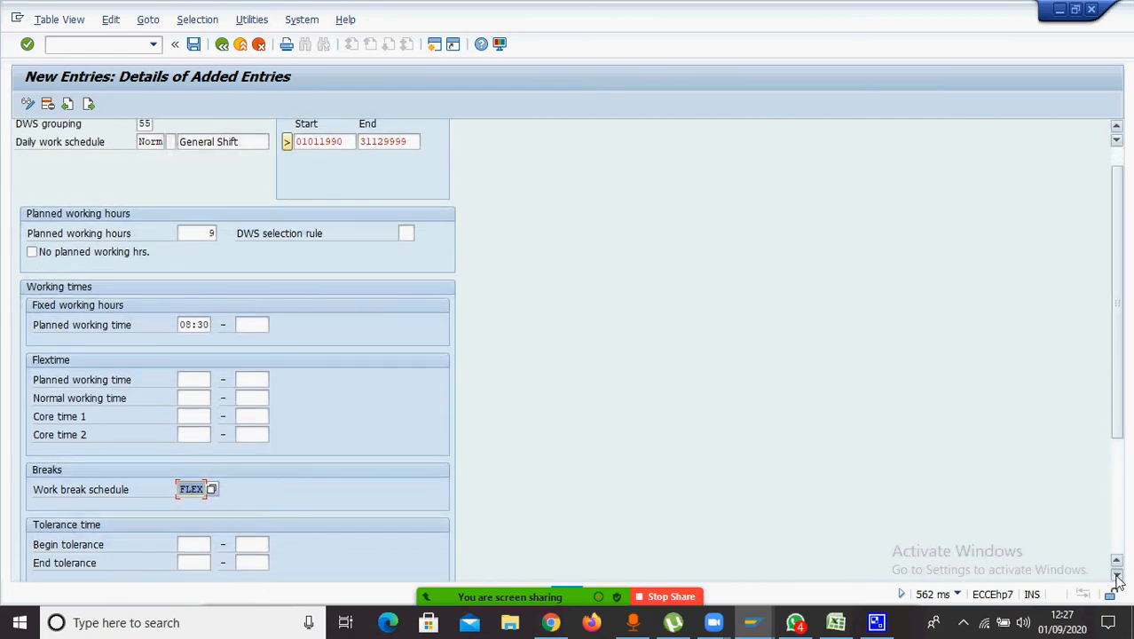
left_click(1116, 575)
left_click(1116, 575)
left_click(1117, 575)
left_click(1116, 575)
left_click(1117, 575)
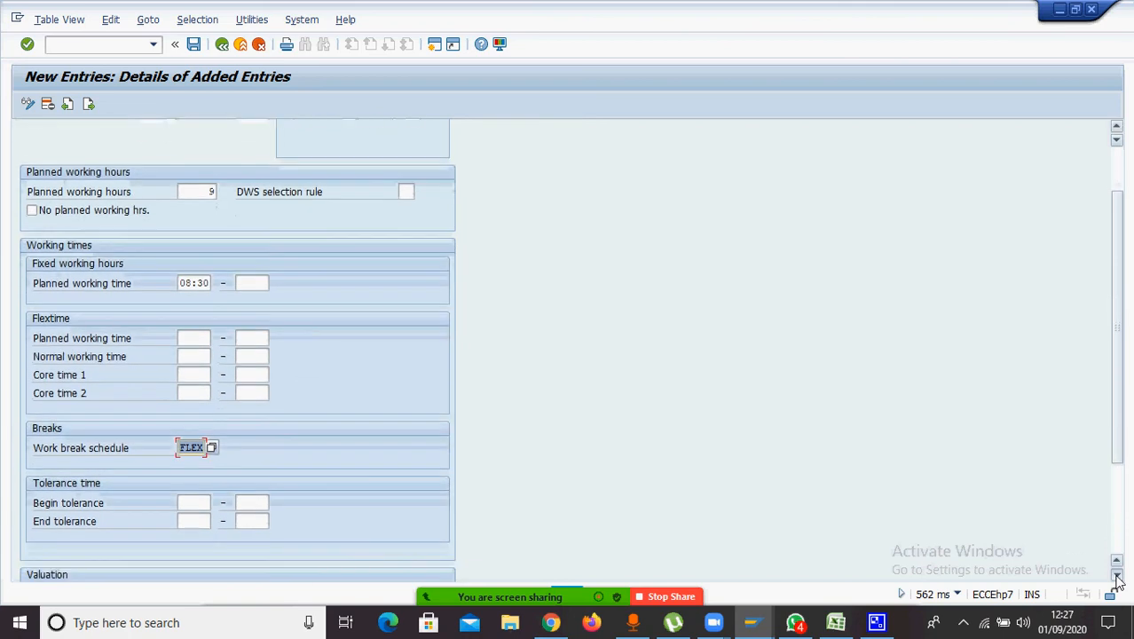
left_click(1116, 575)
left_click(1116, 575)
left_click(1116, 575)
left_click(1116, 575)
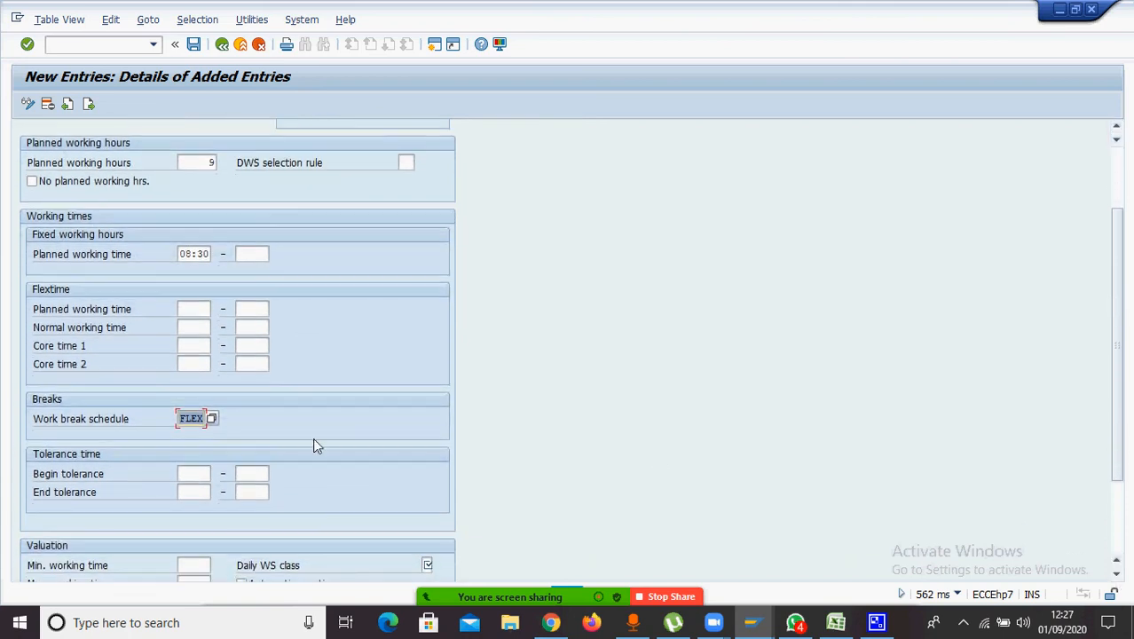
left_click(194, 473)
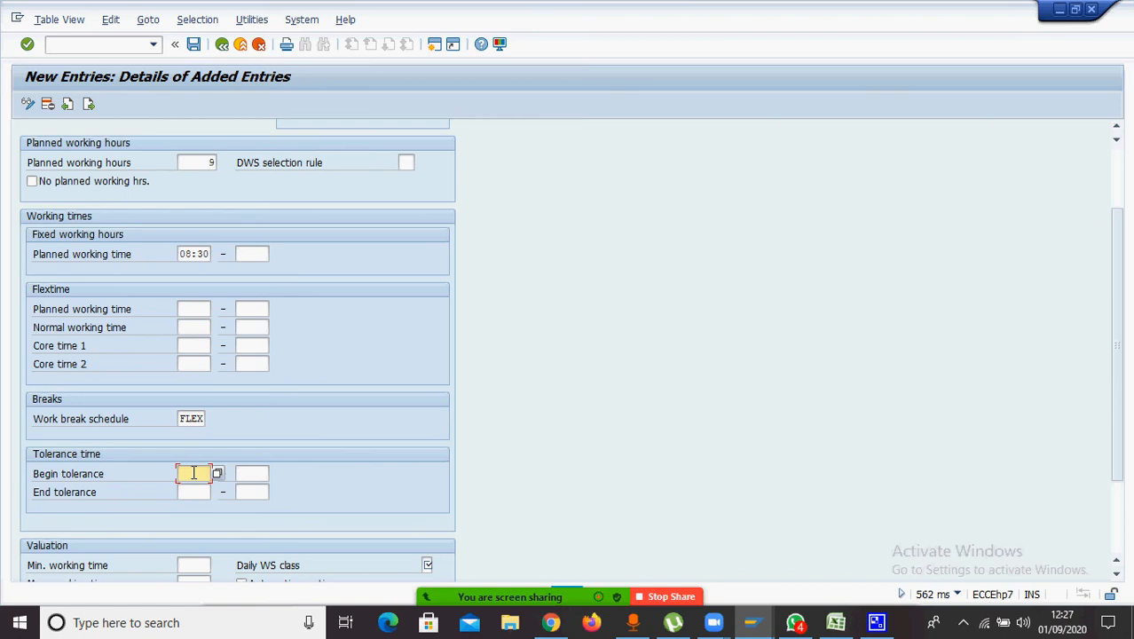
left_click(193, 493)
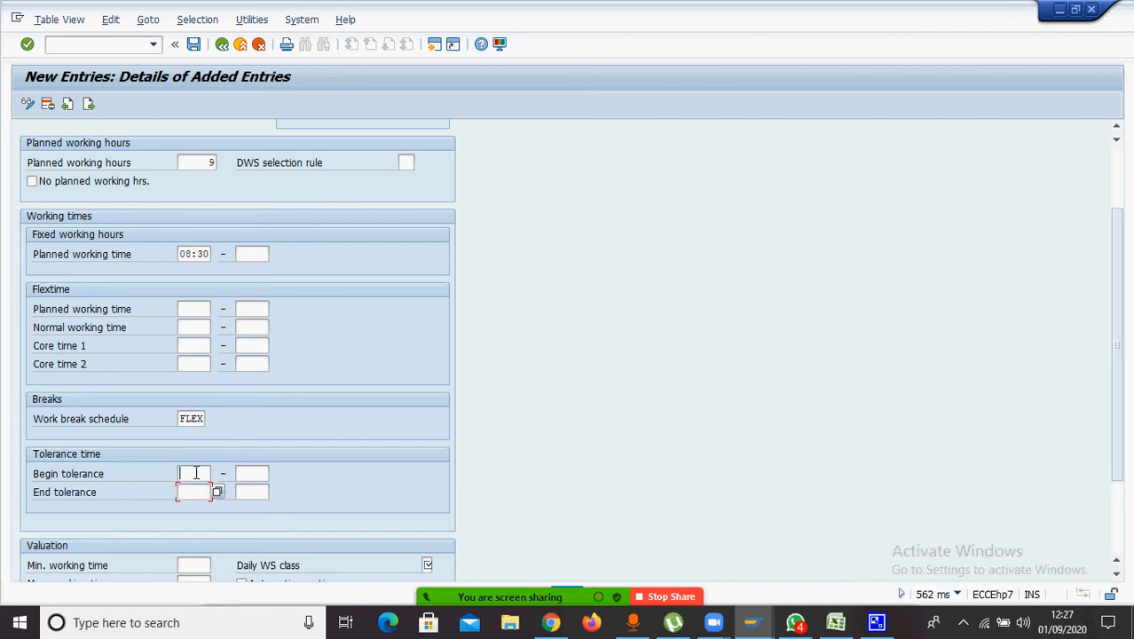
left_click(195, 473)
type("08:30")
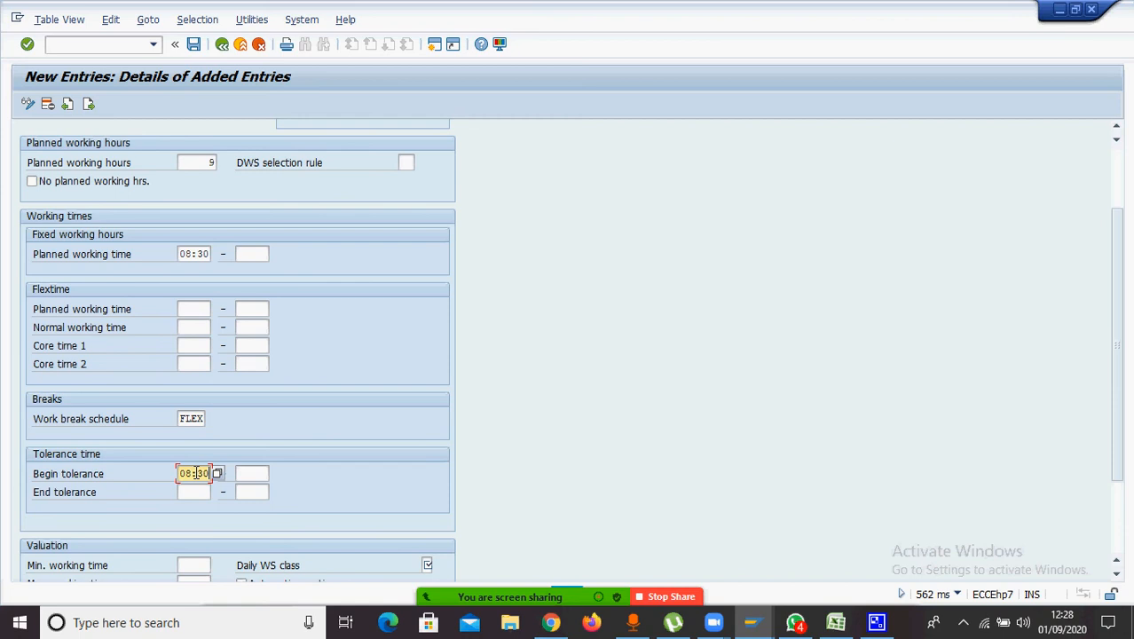
key("Tab")
type("08:45")
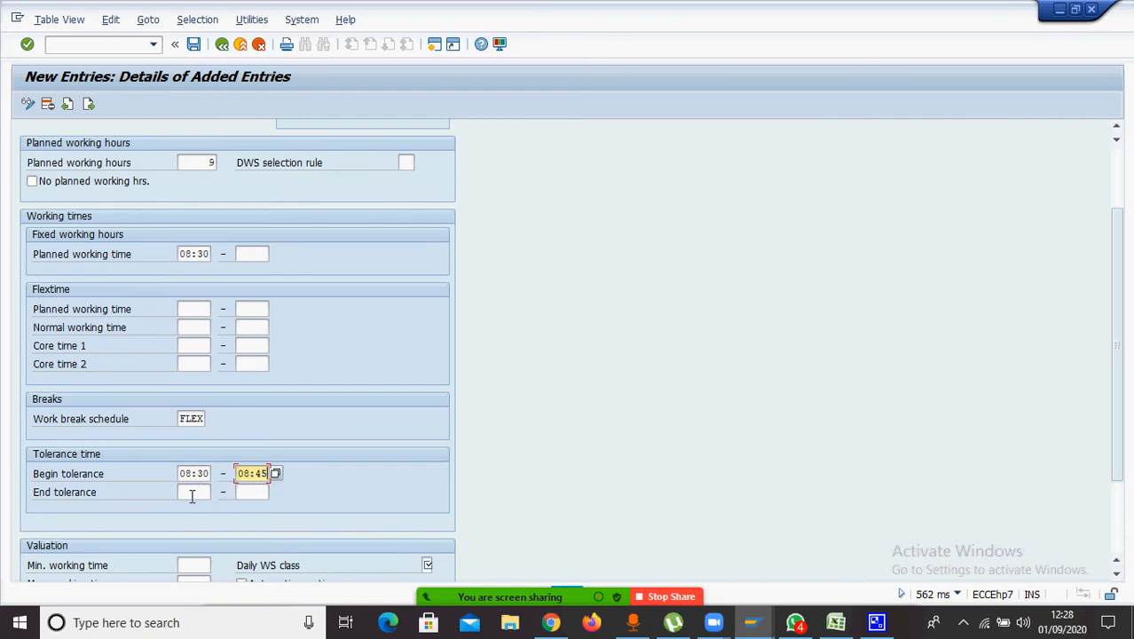
Set the end tolerance to 17:15–17:30 and the daily work schedule class to 1
left_click(191, 494)
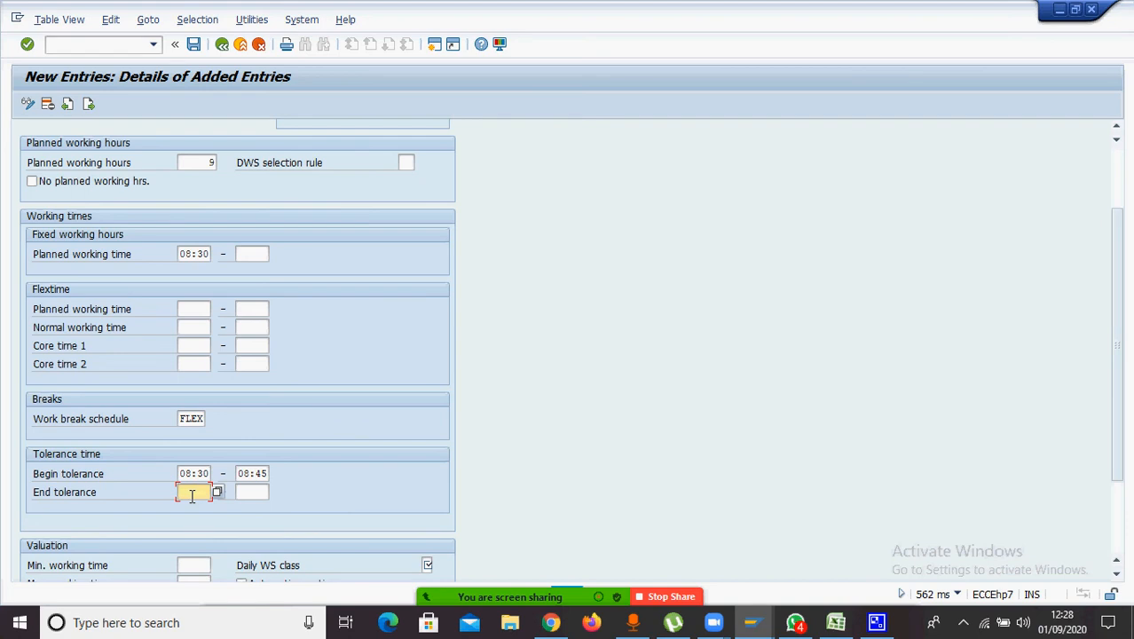
type("17:15")
key("Tab")
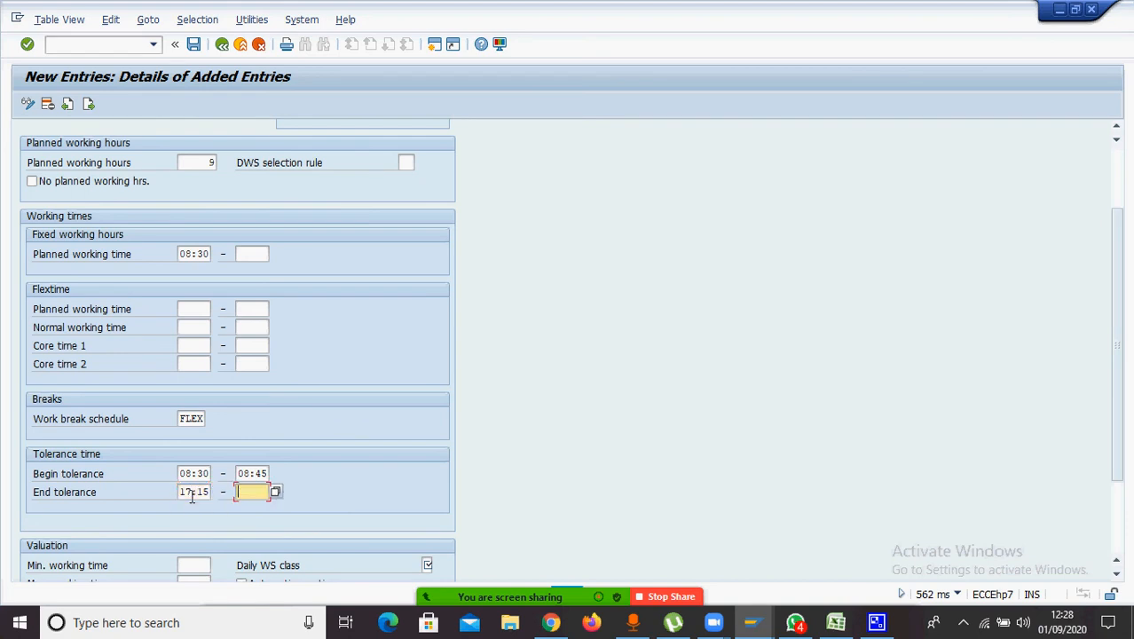
type("17:30")
left_click(426, 564)
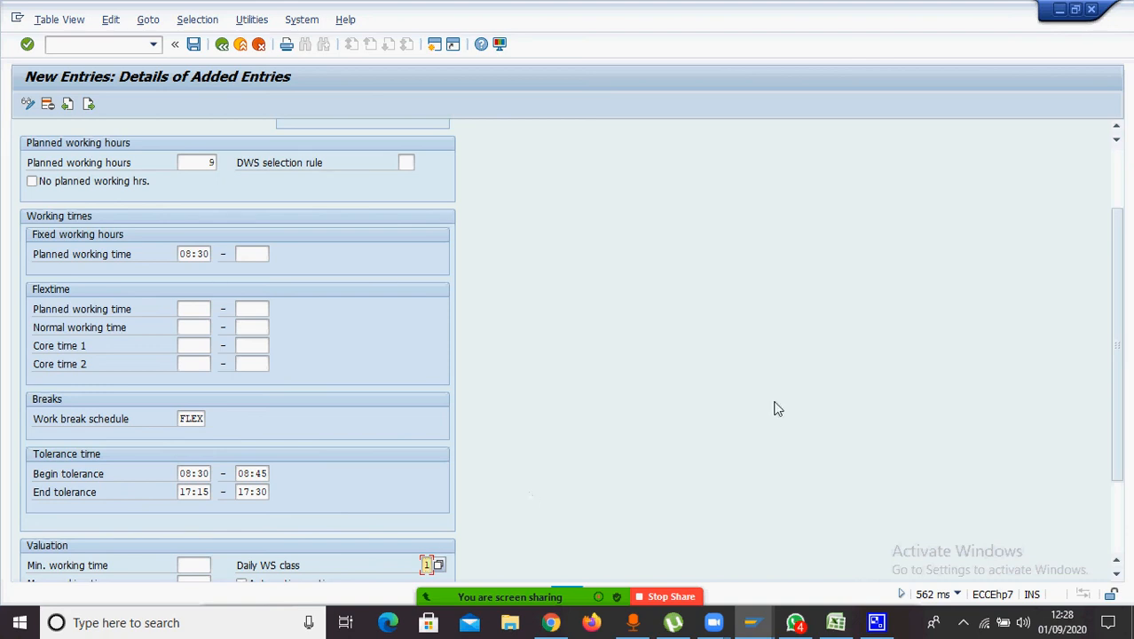
Set the end of the fixed planned working time to 17:30 and save the General Shift schedule with the proposed customizing request
left_click(1120, 172)
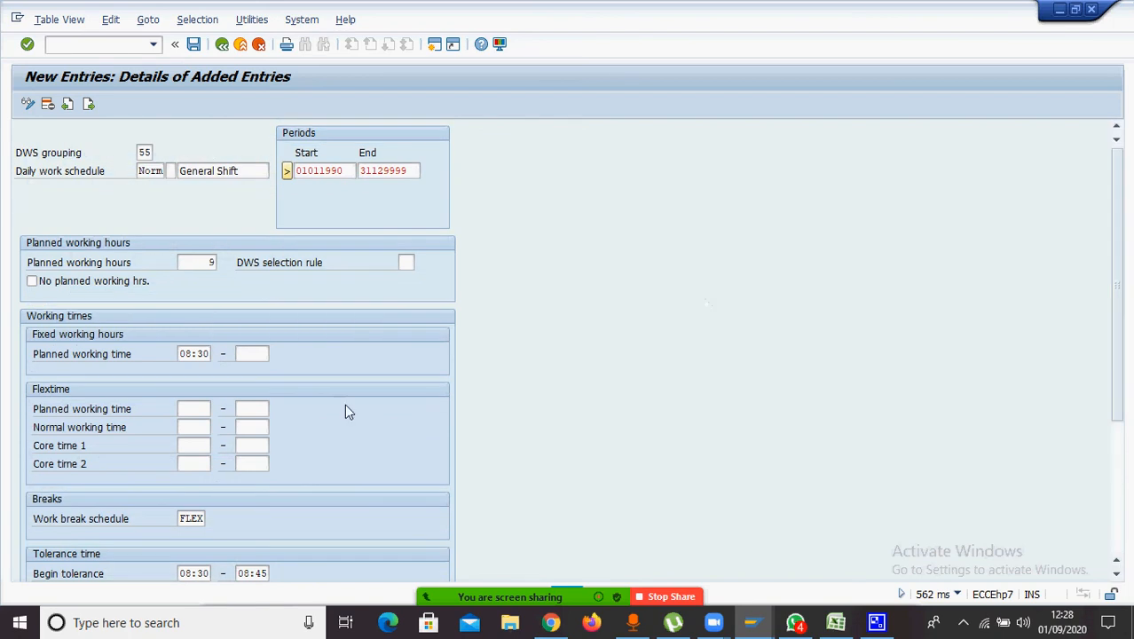
left_click(252, 353)
type("1730")
key("Return")
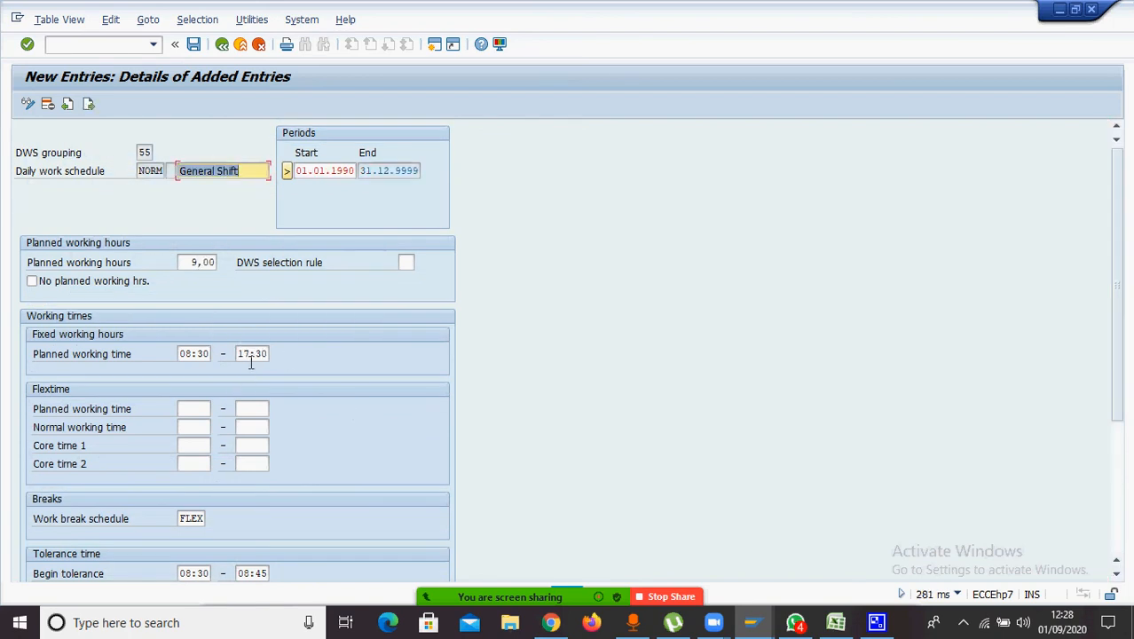
left_click(193, 44)
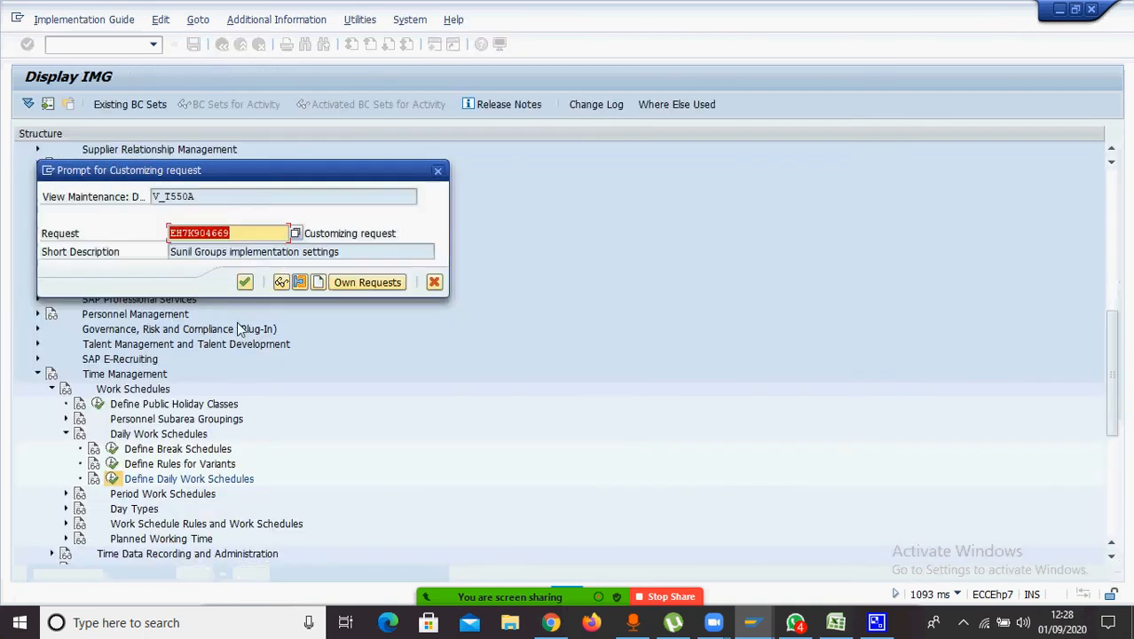
left_click(246, 283)
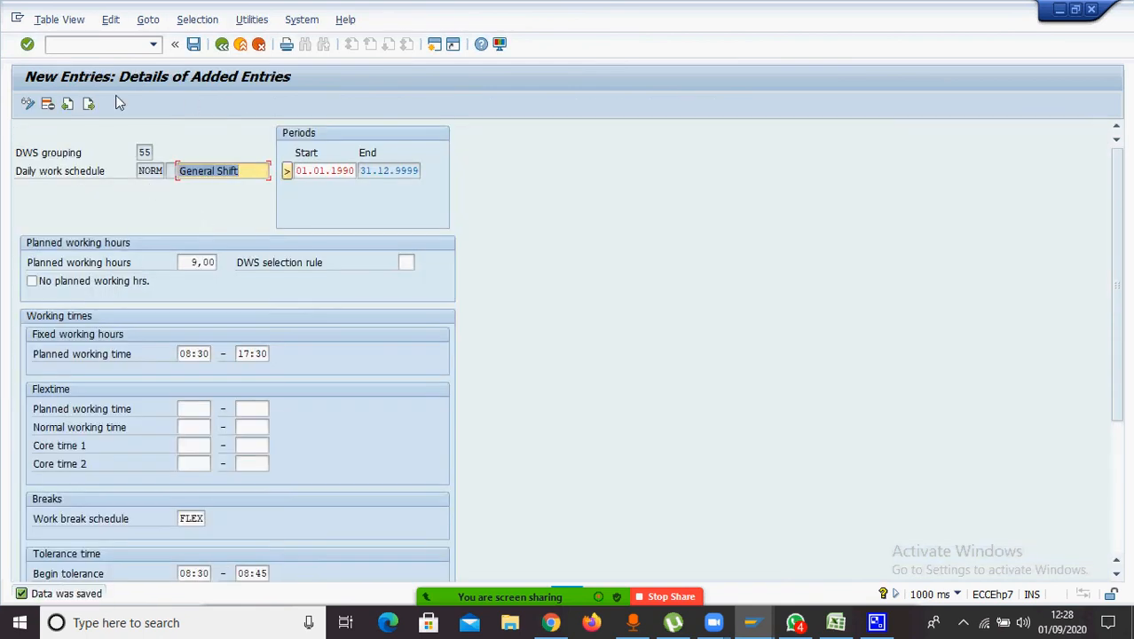
Start another daily work schedule entry in grouping 55 named Flex with the text Flexible shift
left_click(90, 104)
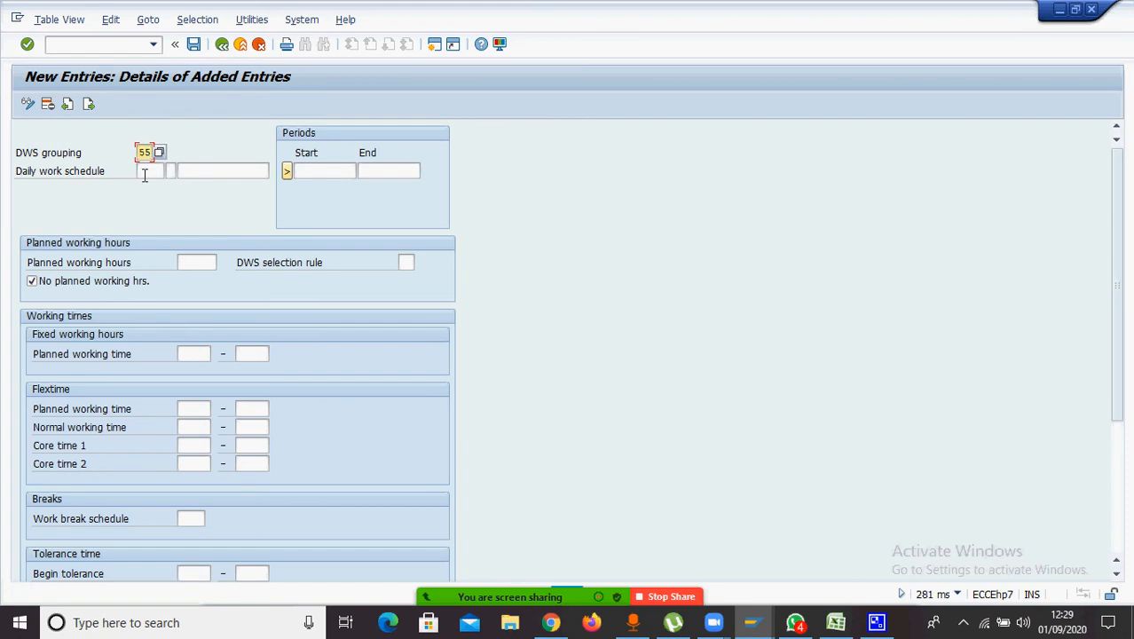
left_click(145, 172)
type("Flex")
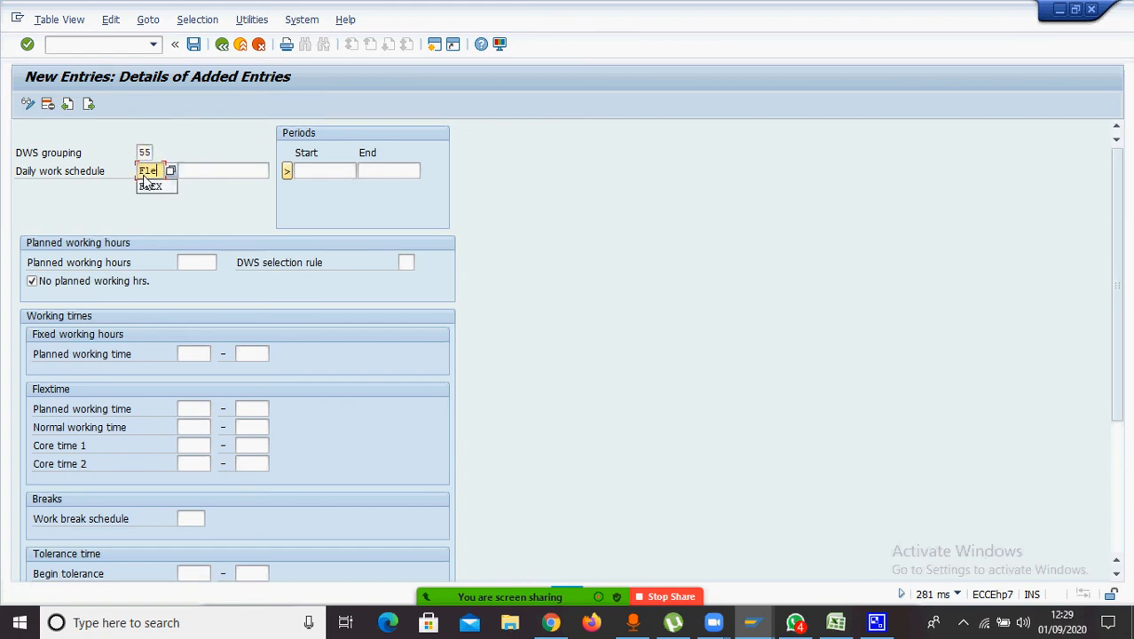
left_click(211, 177)
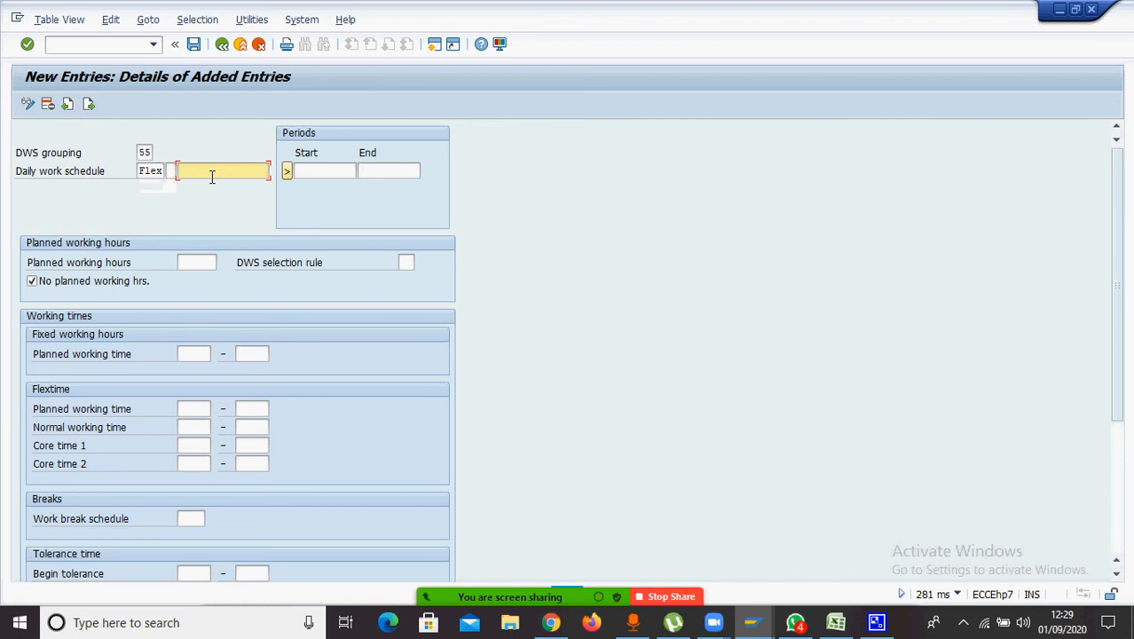
type("F")
key("Down")
key("Return")
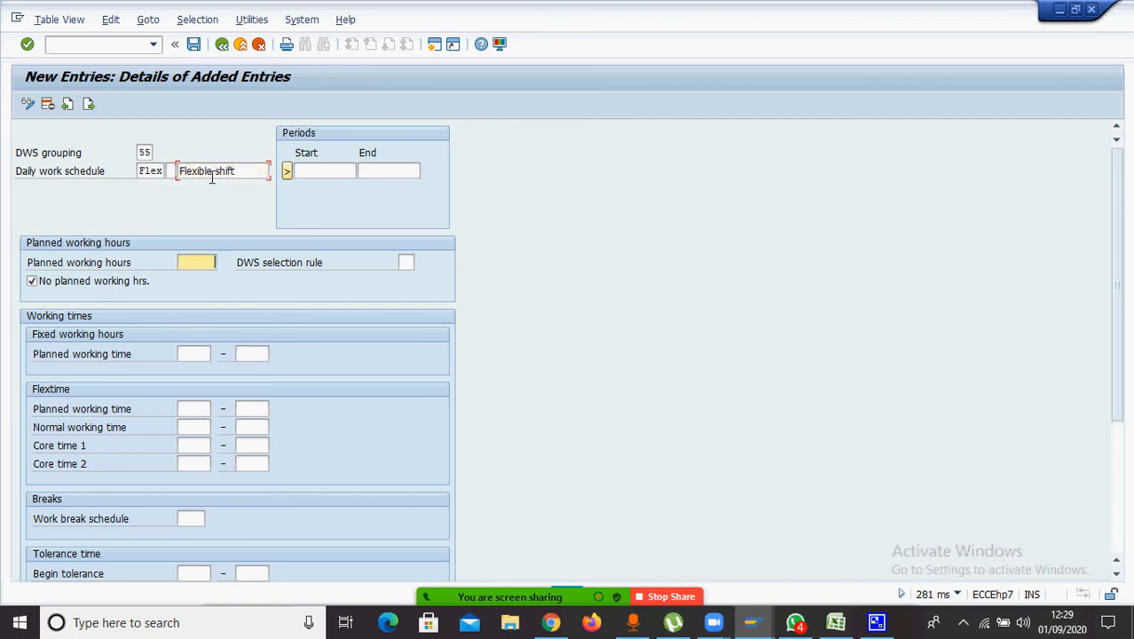
Set the Flex schedule's validity period from 01011990 to 31129999
left_click(326, 170)
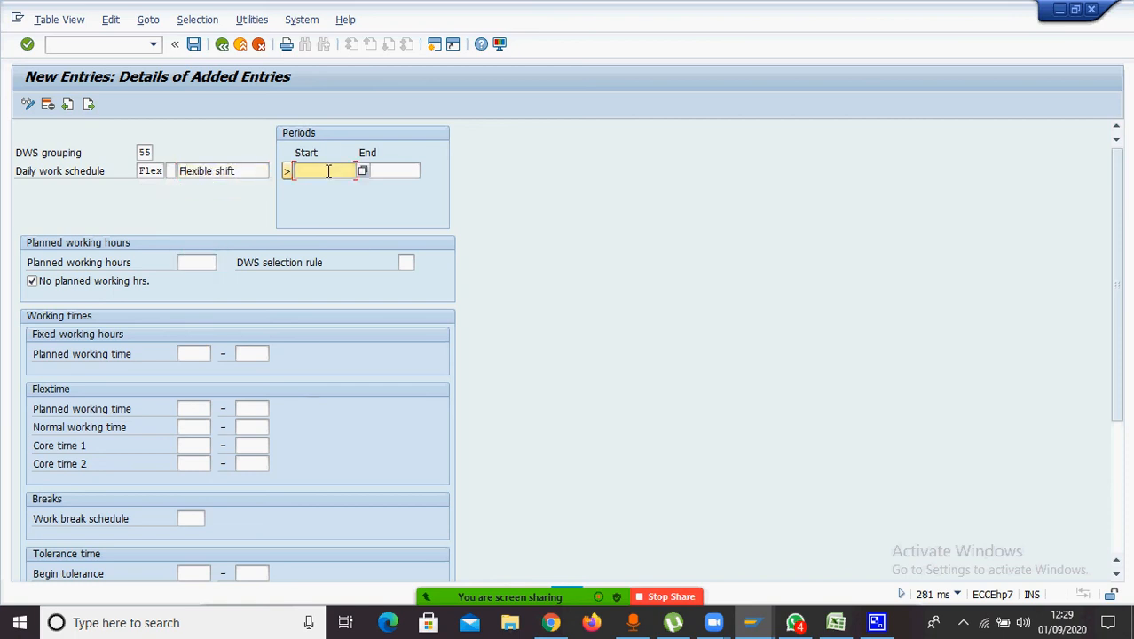
type("01")
key("Down")
key("Return")
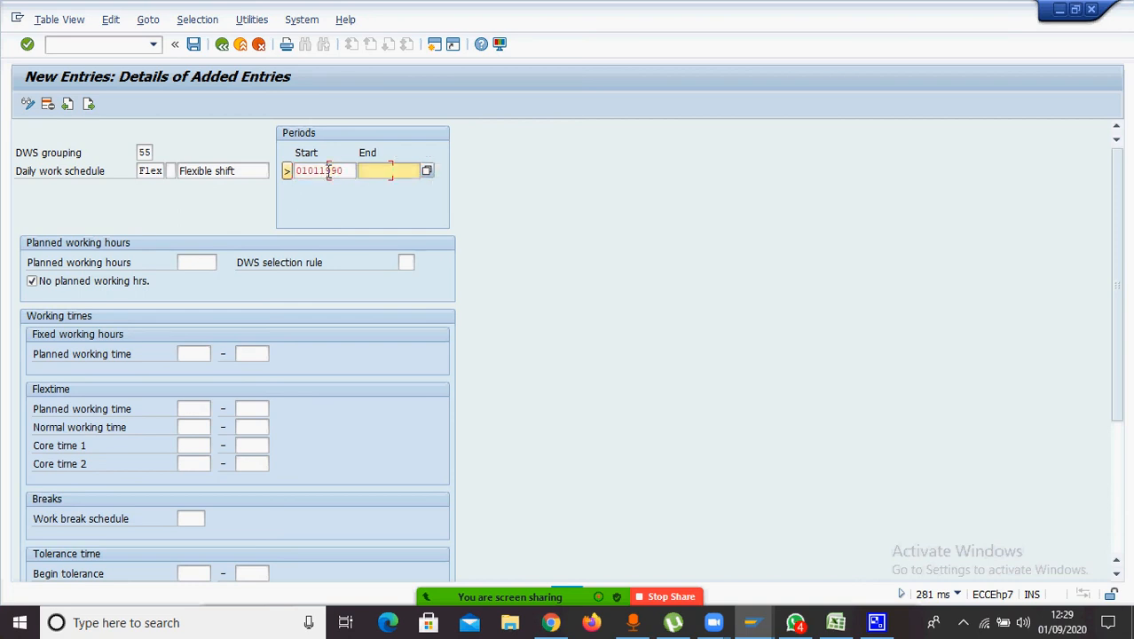
type("31")
key("Down")
key("Return")
Set the Flex schedule's planned working hours to 9 and its flextime planned working time to 00:00–24:00
left_click(209, 264)
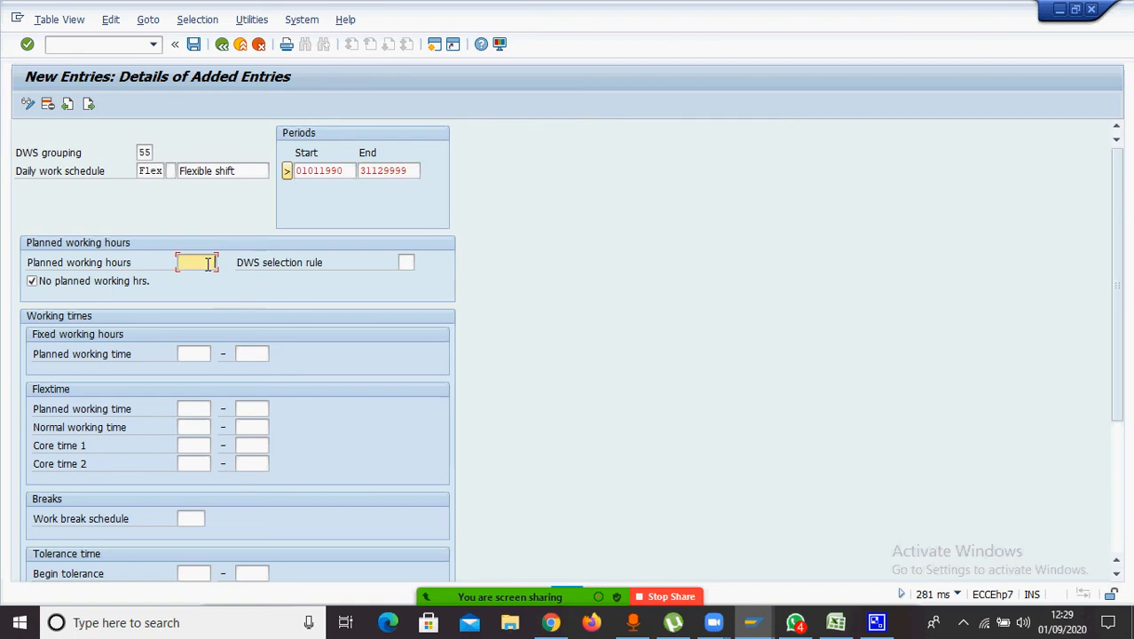
type("9")
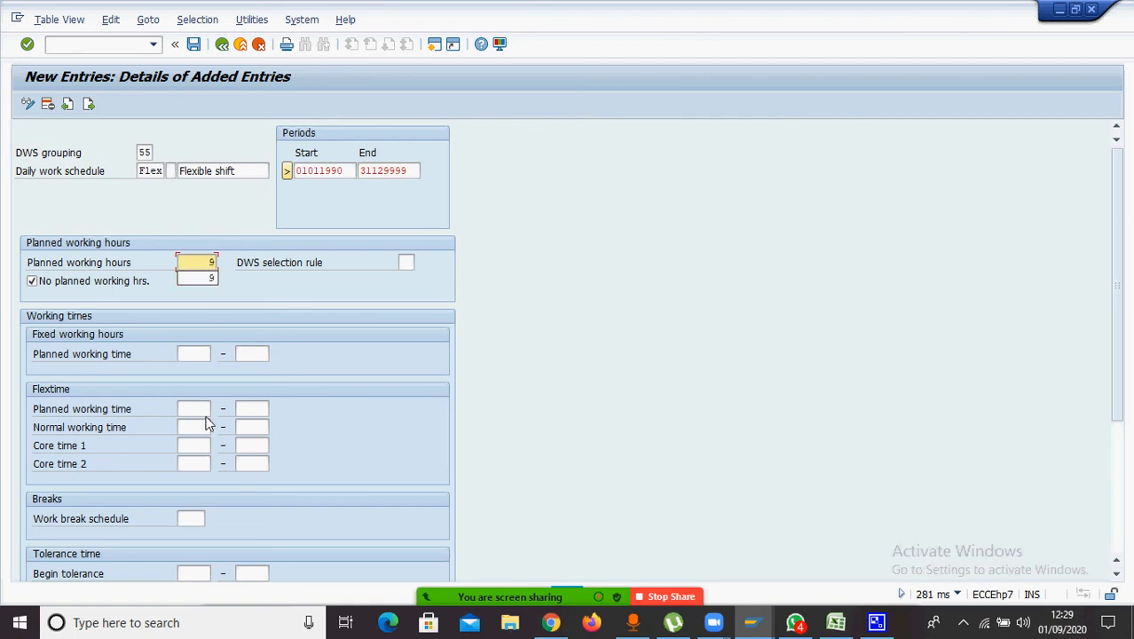
left_click(193, 410)
type("0")
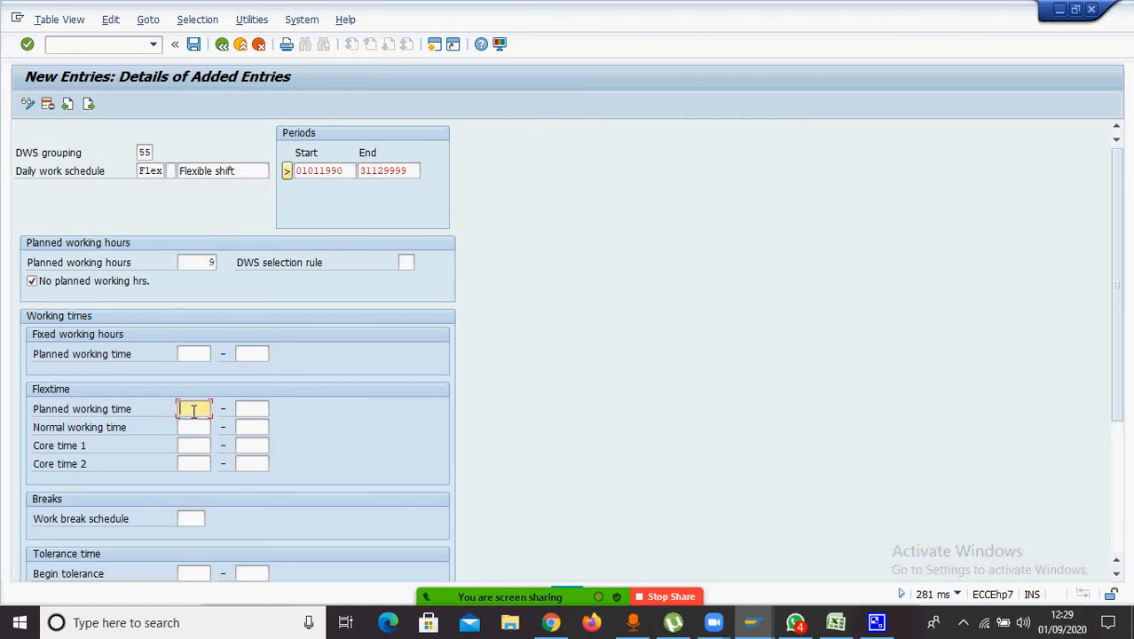
key("Down")
key("Tab")
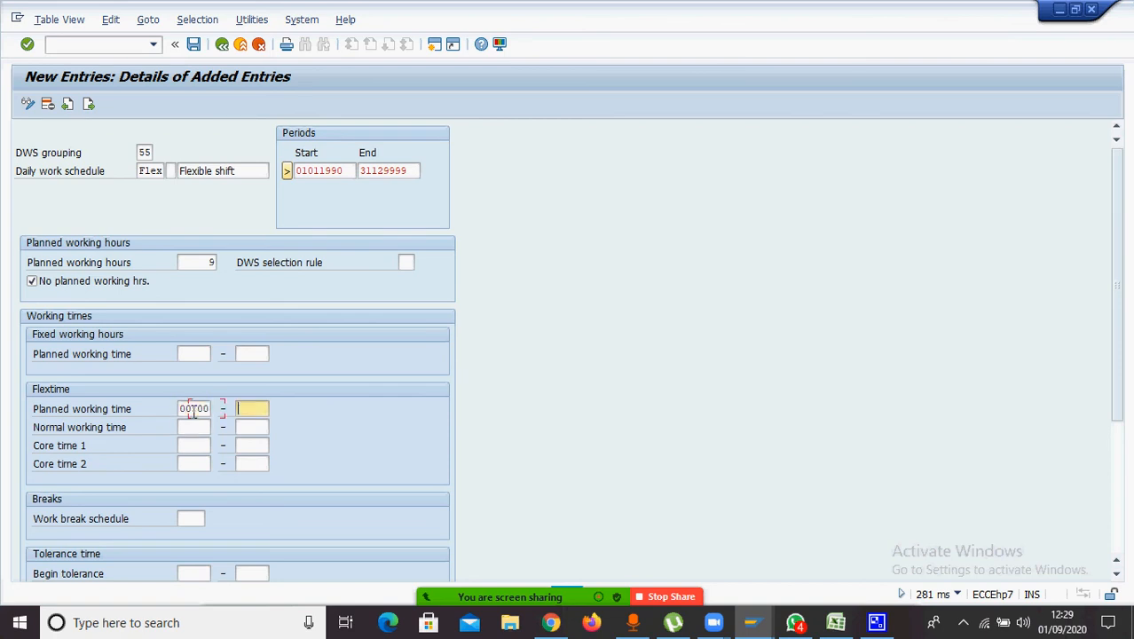
type("24")
key("Down")
key("Return")
Set the start of the flextime normal working time to 08:30
left_click(191, 431)
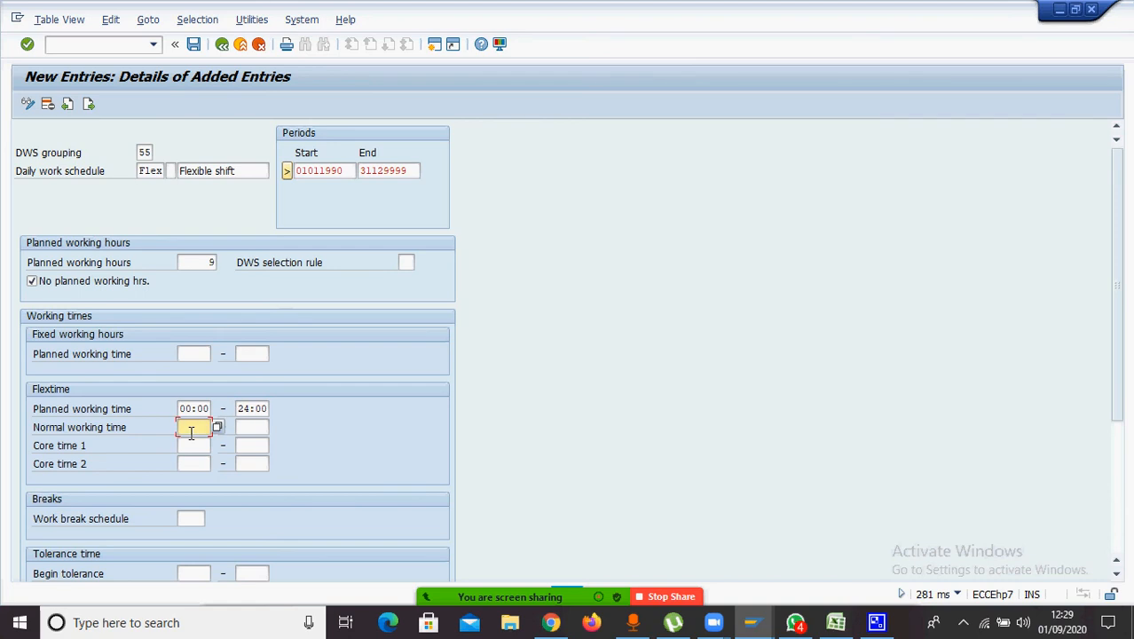
type("08")
key("Tab")
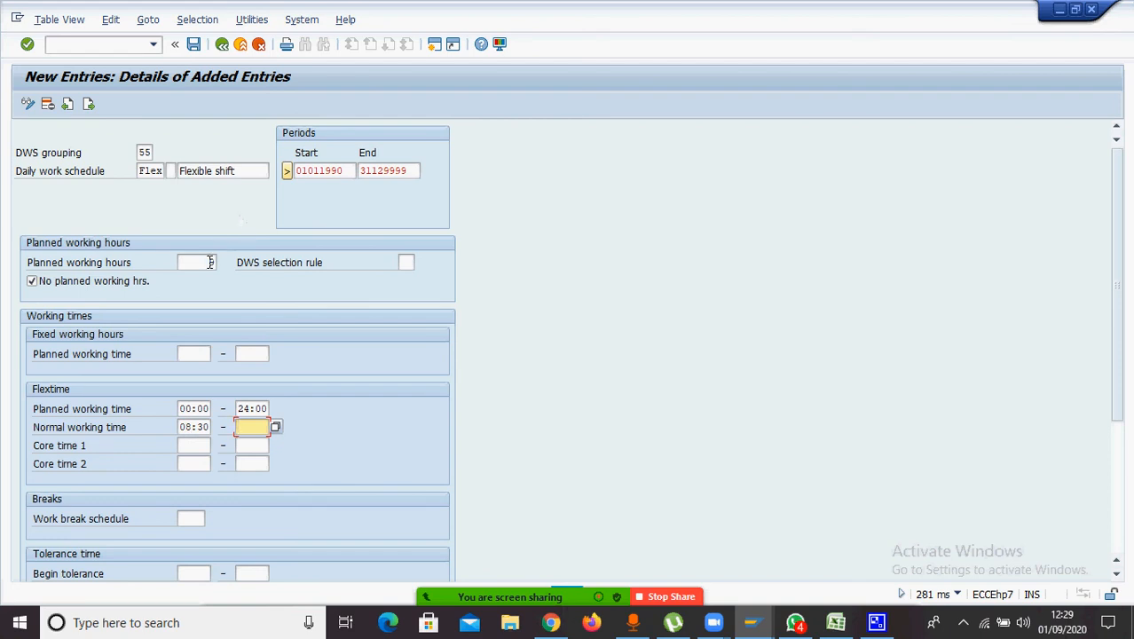
left_click(196, 441)
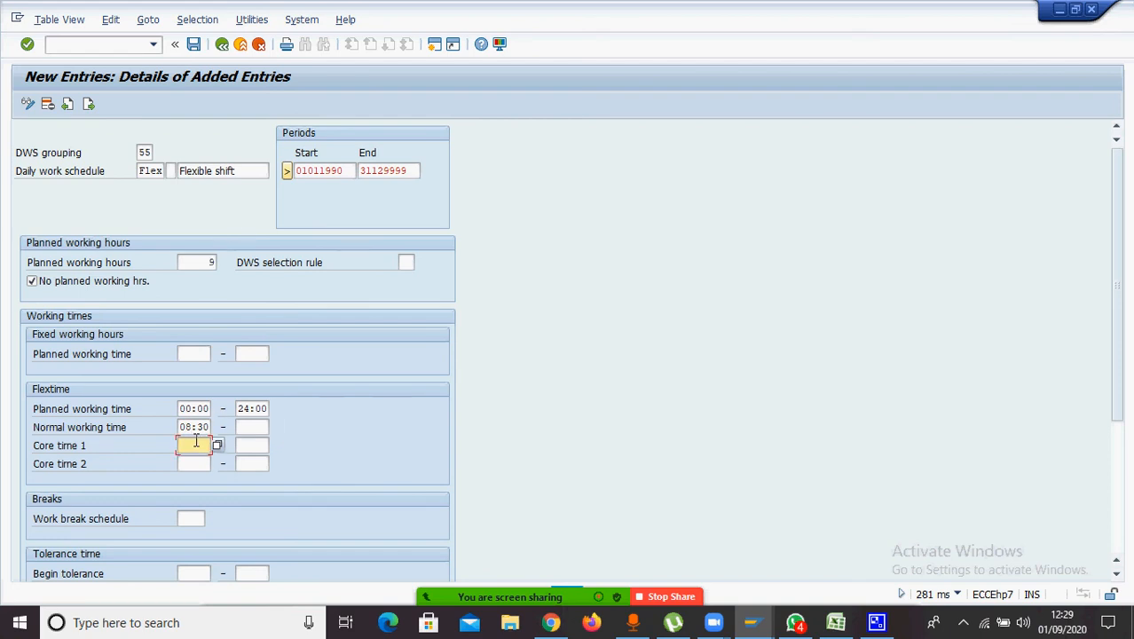
left_click(194, 461)
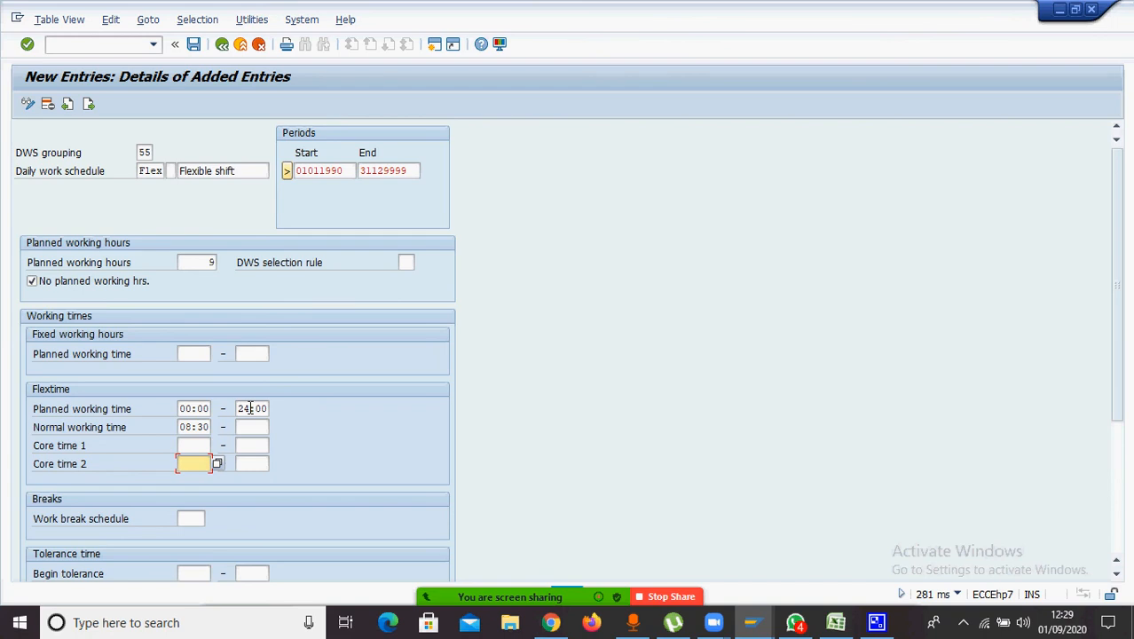
left_click(197, 447)
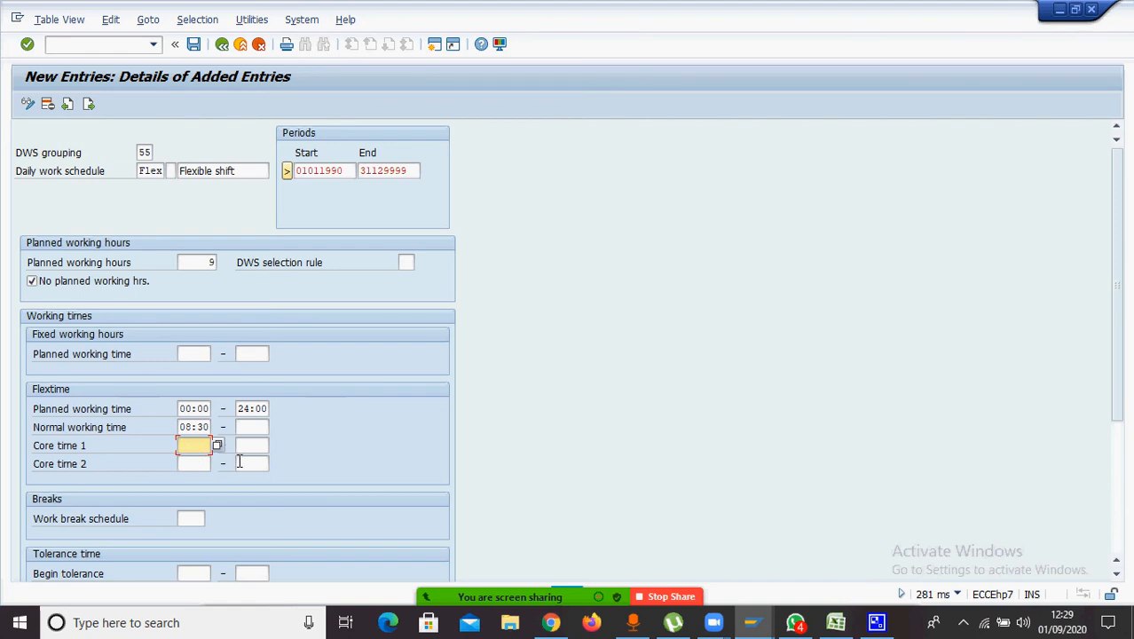
Look up the break schedules of grouping 55 and assign ROTA as the Flex schedule's work break schedule
left_click(206, 519)
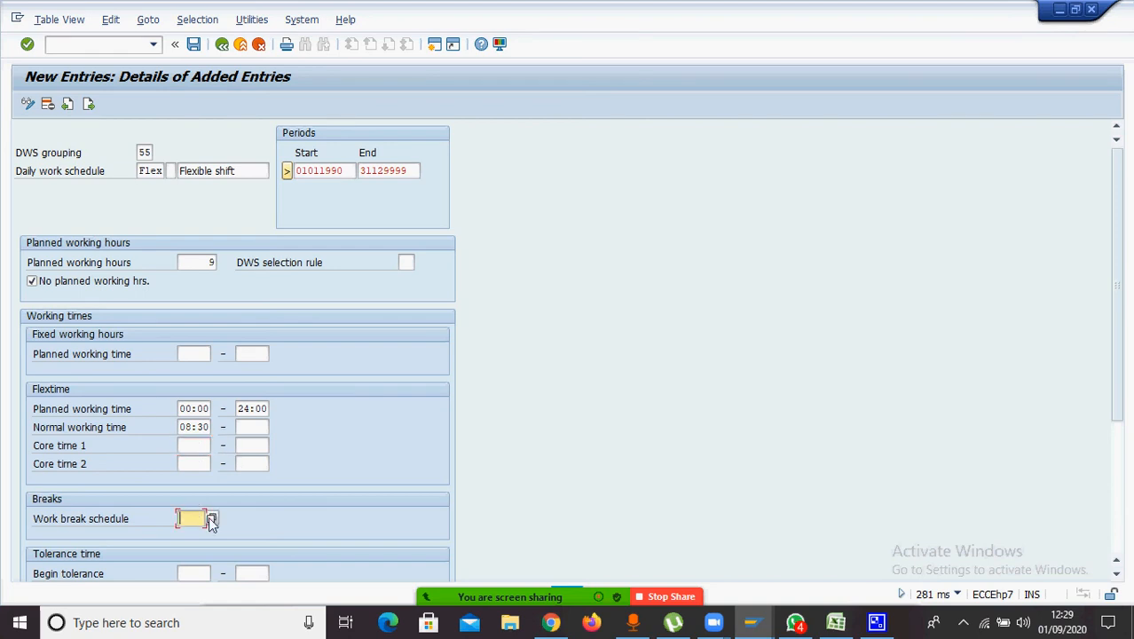
left_click(211, 520)
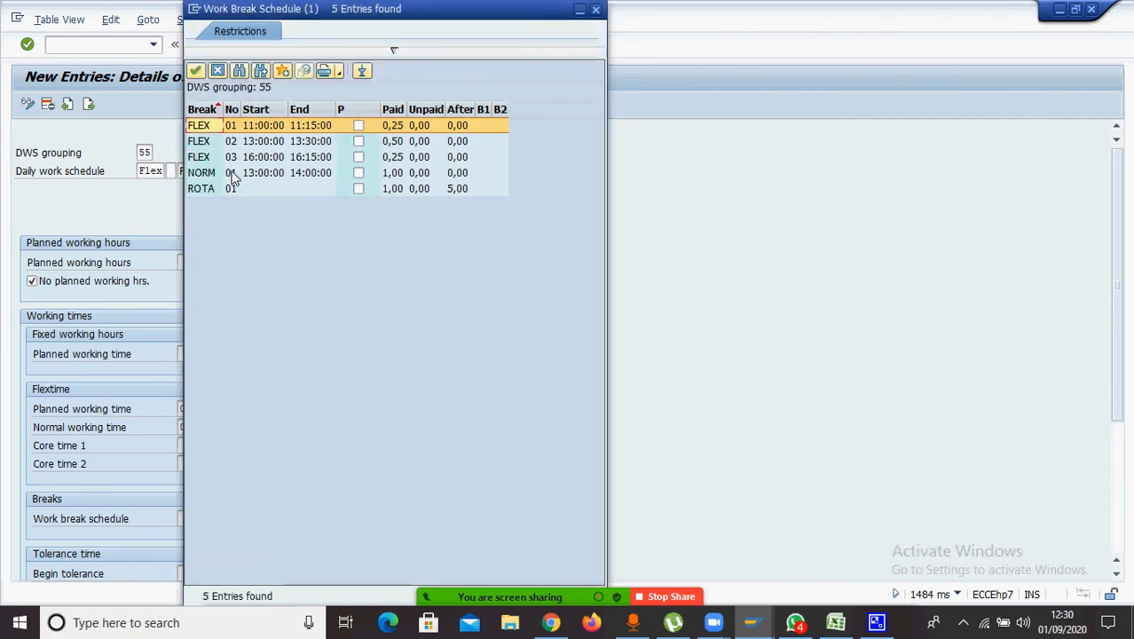
left_click(233, 190)
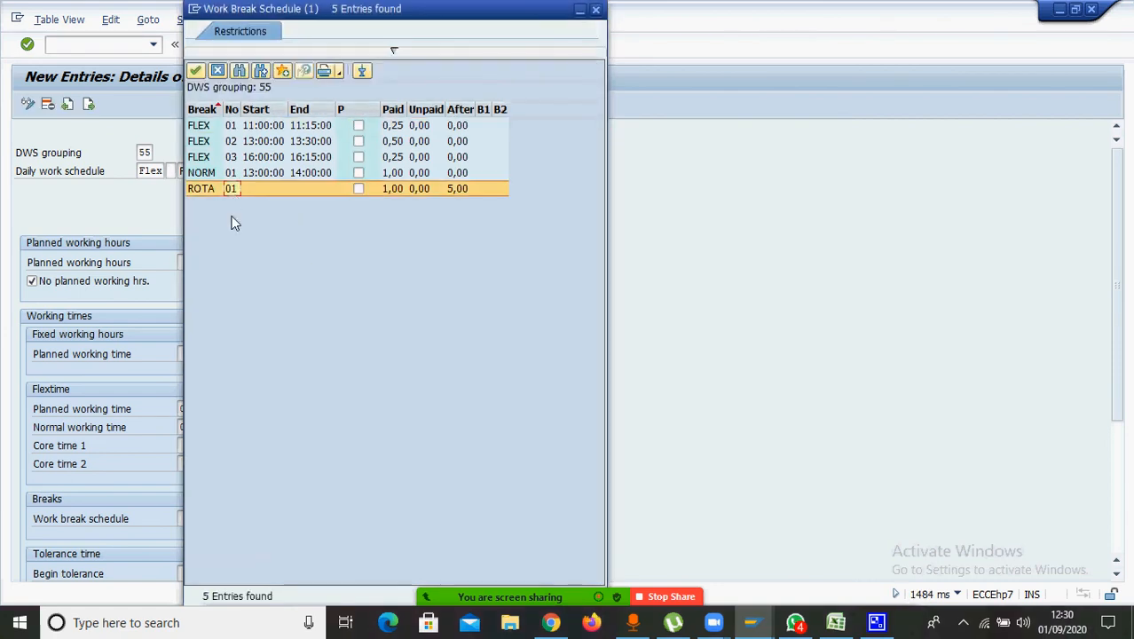
double_click(231, 190)
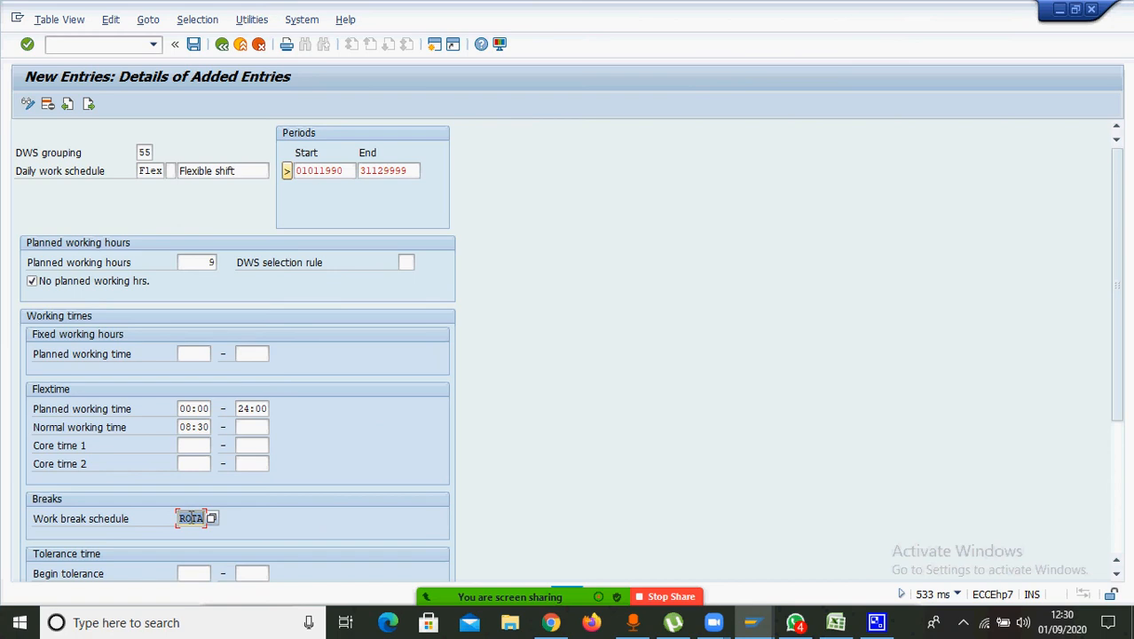
Set the Flex schedule's daily work schedule class to 1 and save the entry
left_click(1114, 513)
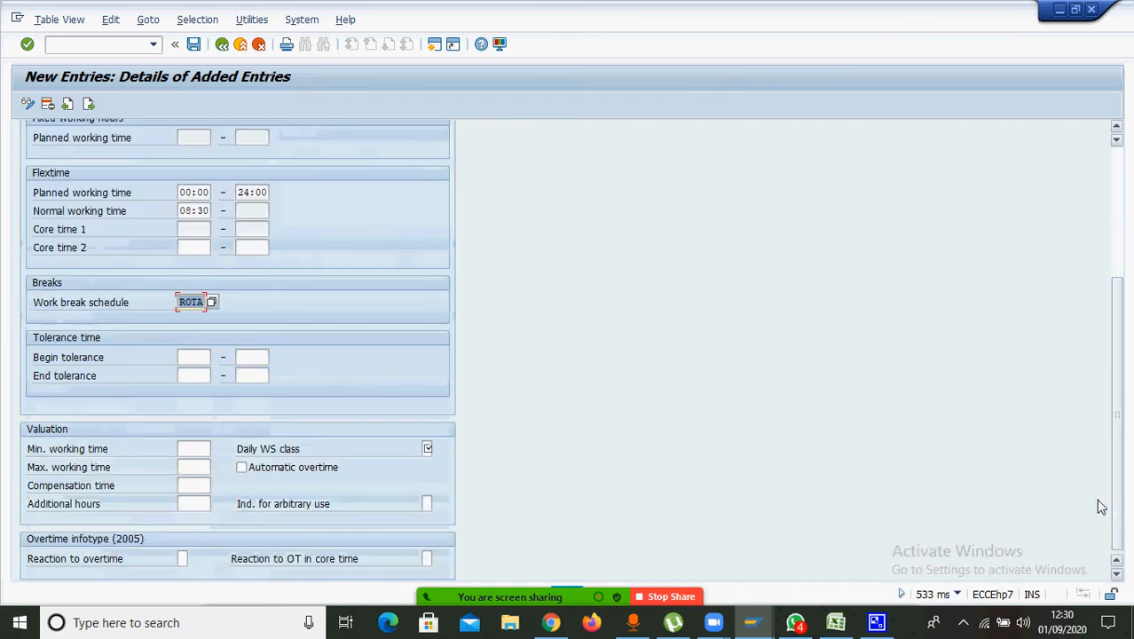
left_click(426, 448)
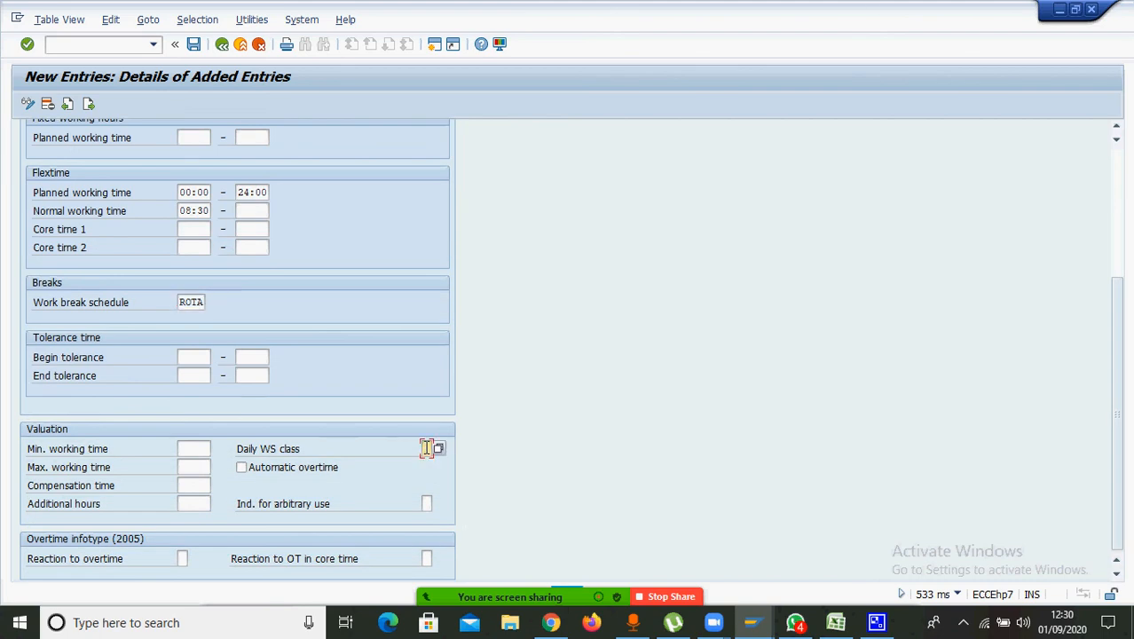
type("1")
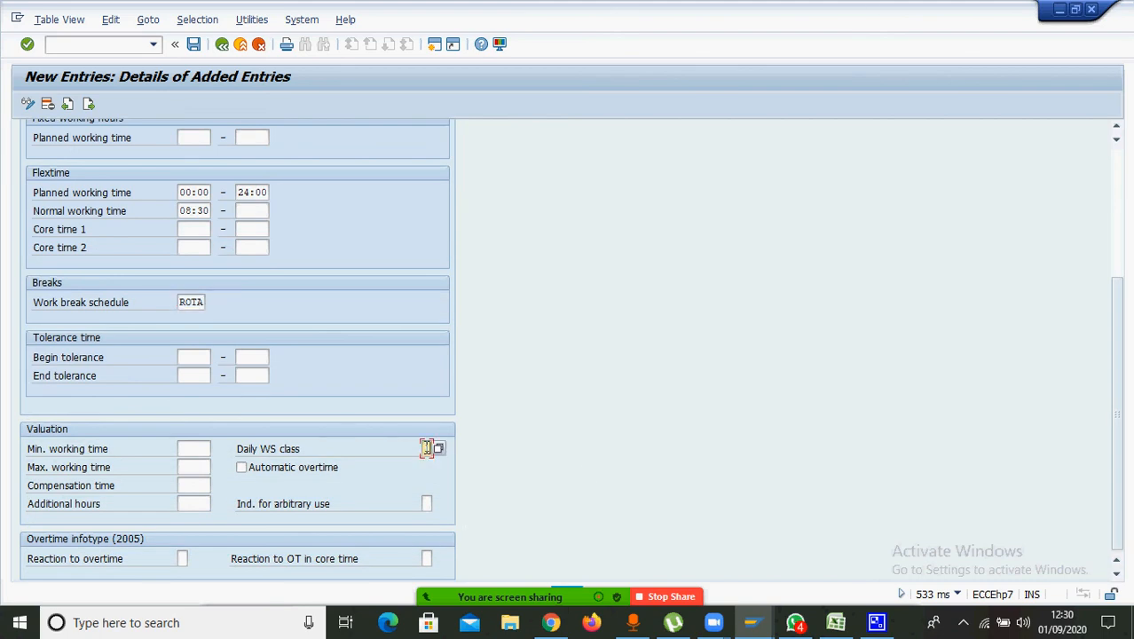
left_click(1120, 174)
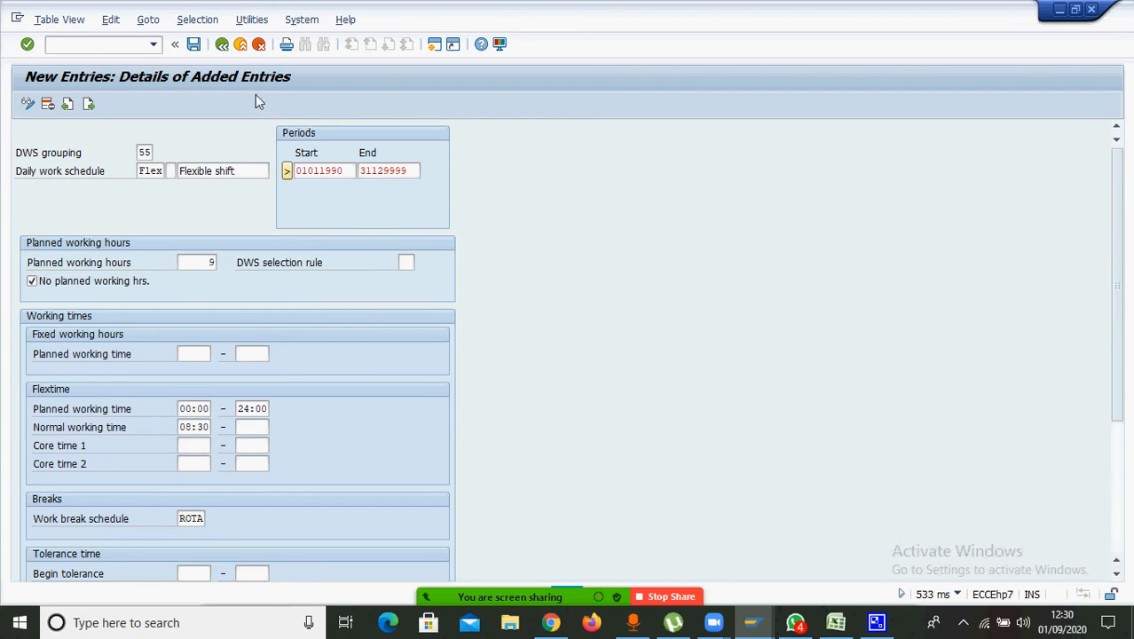
left_click(195, 45)
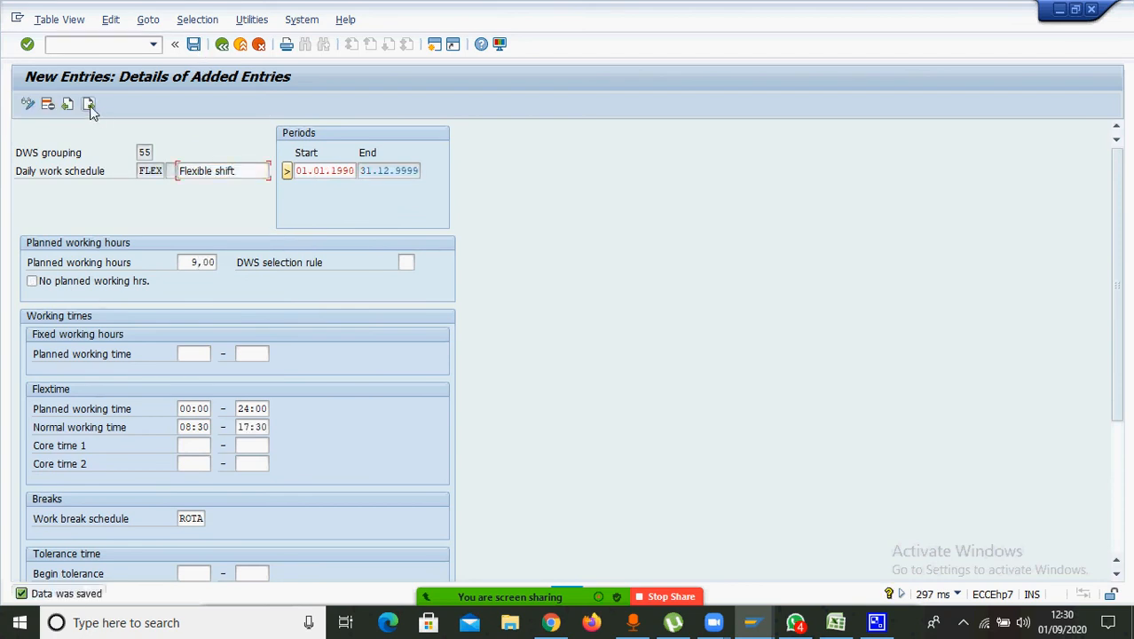
Start a new daily work schedule in grouping 55 with the code WOFF and the text Weekly Off
left_click(90, 106)
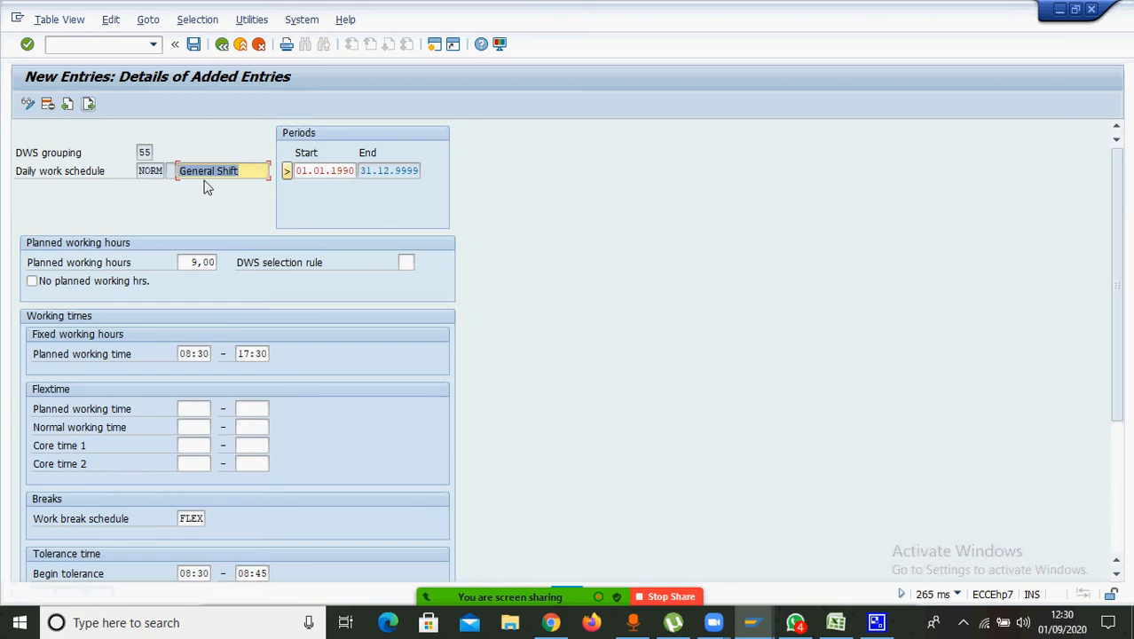
left_click(89, 106)
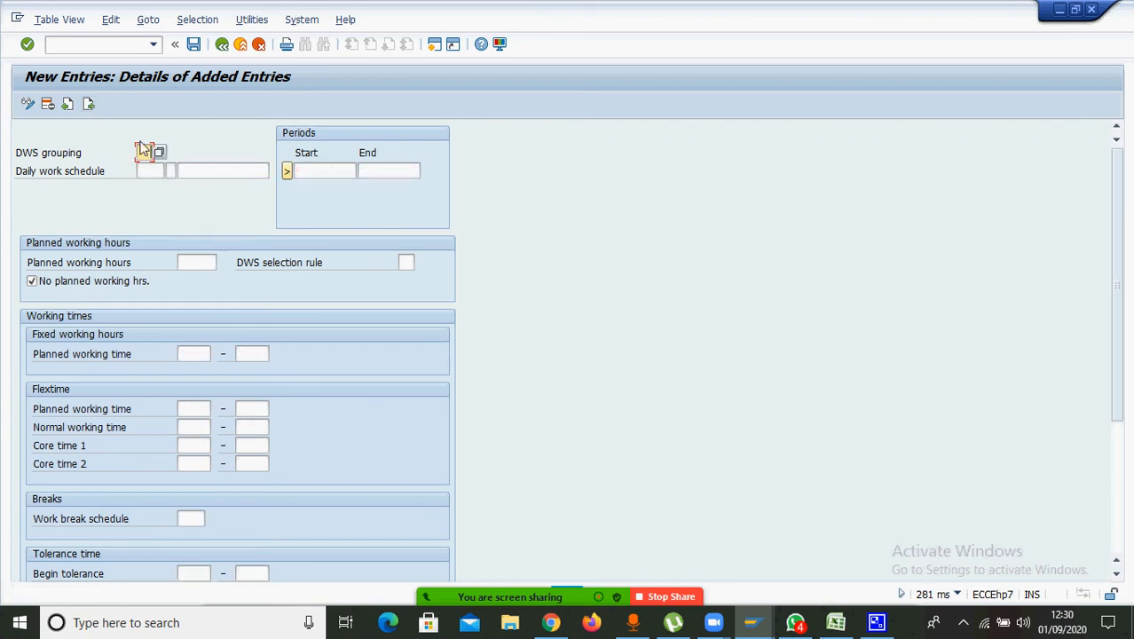
type("55")
left_click(148, 171)
type("W")
left_click(150, 187)
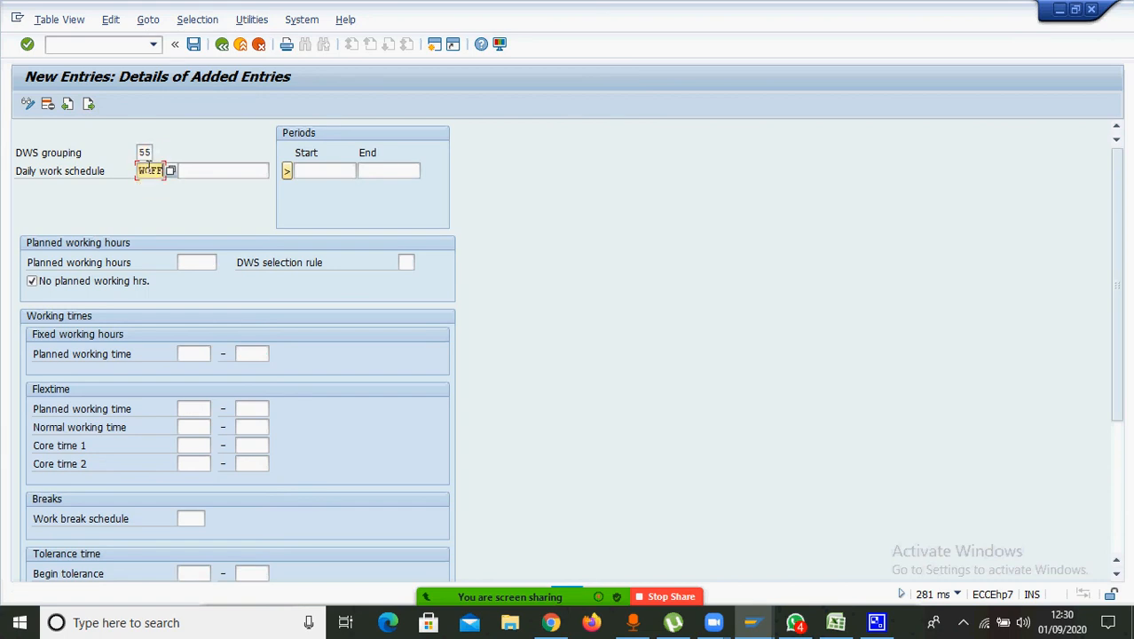
key("Tab")
type("W")
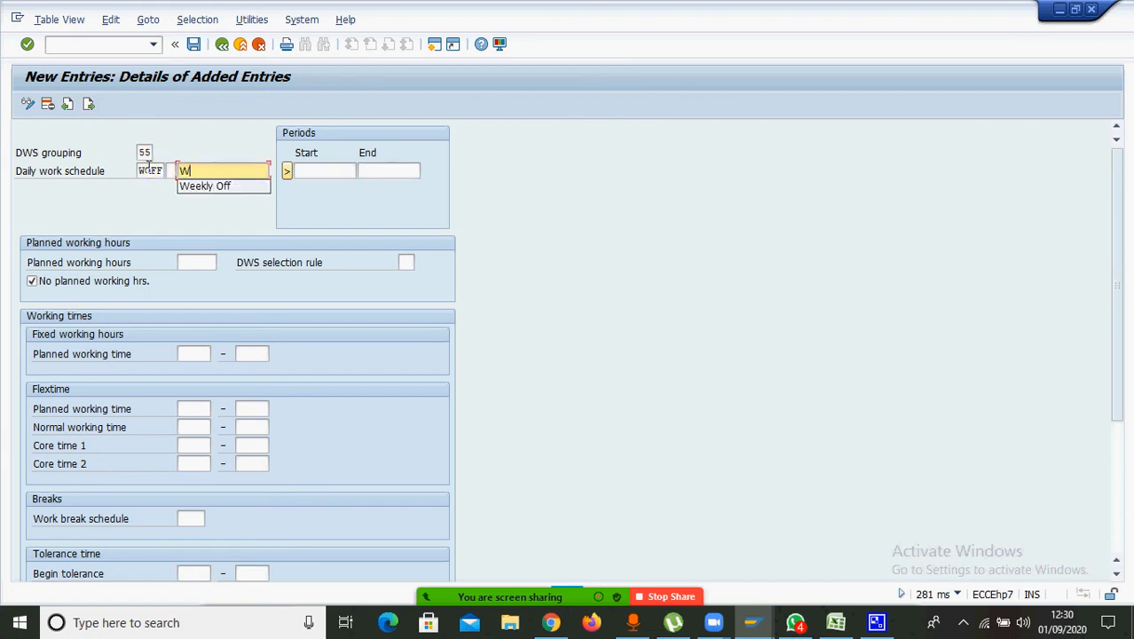
key("Down")
key("Return")
Set the WOFF schedule's validity period from 01011990 to 31129999
left_click(314, 170)
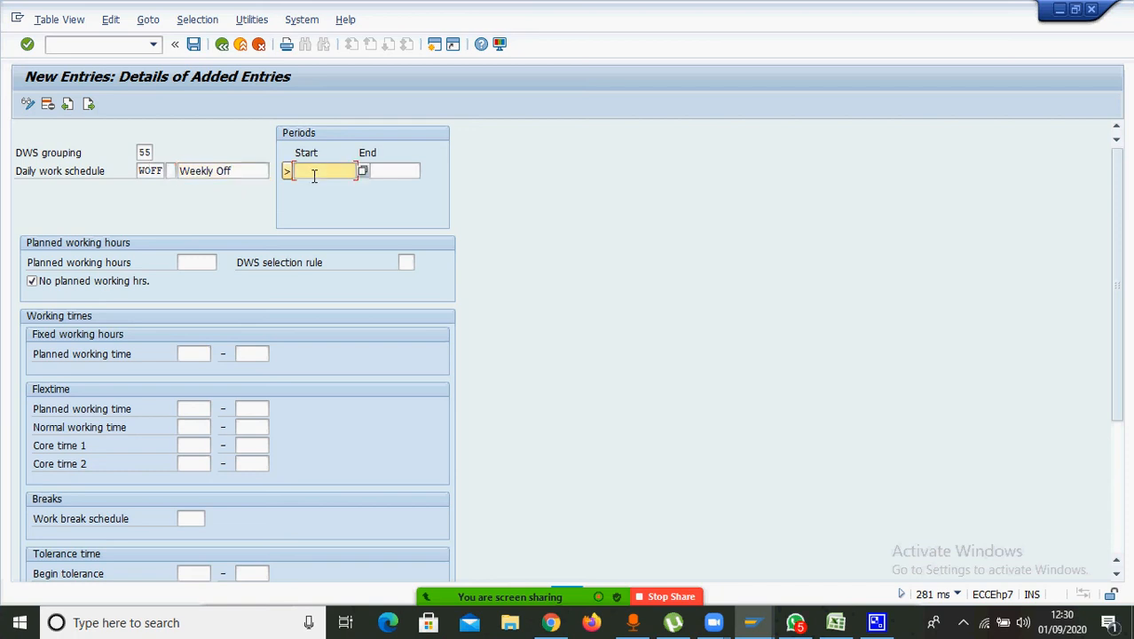
type("01")
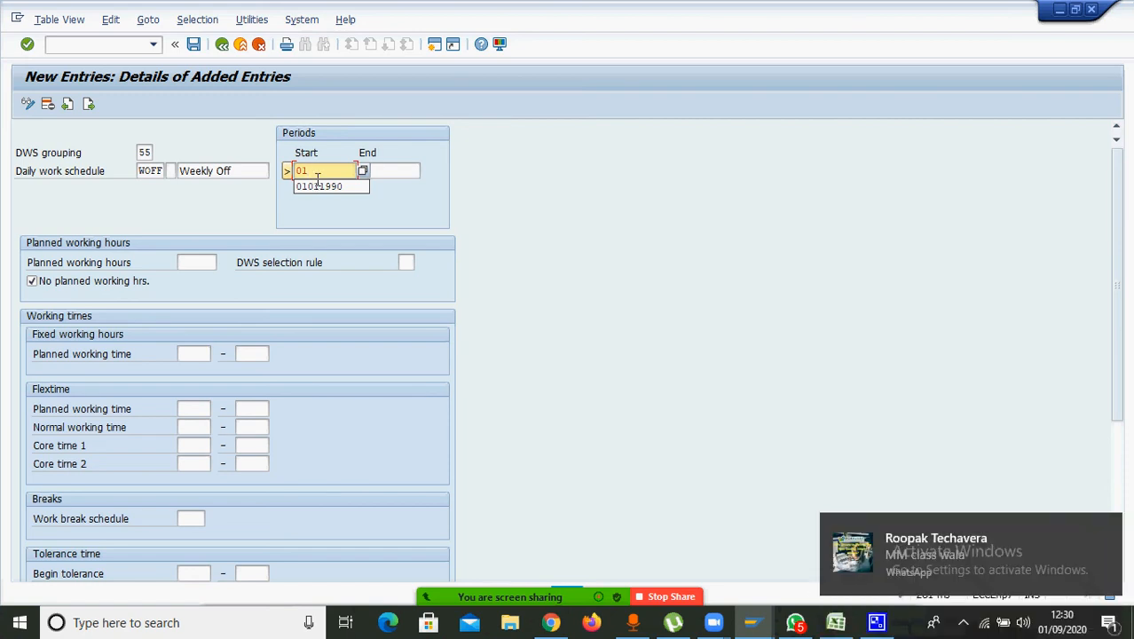
left_click(319, 186)
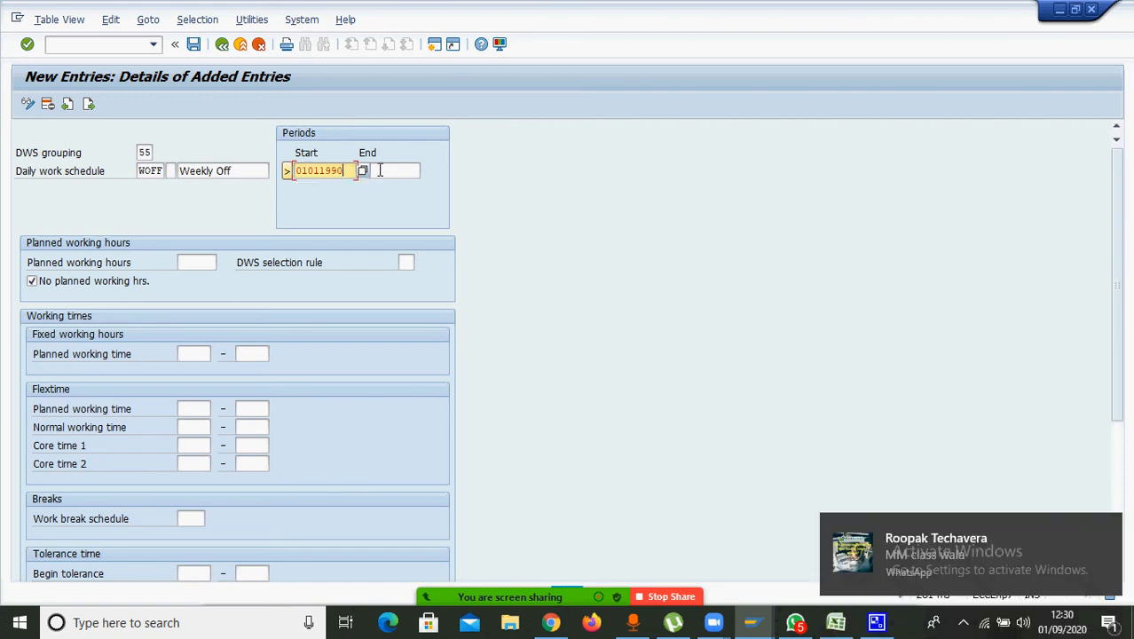
left_click(383, 169)
type("31")
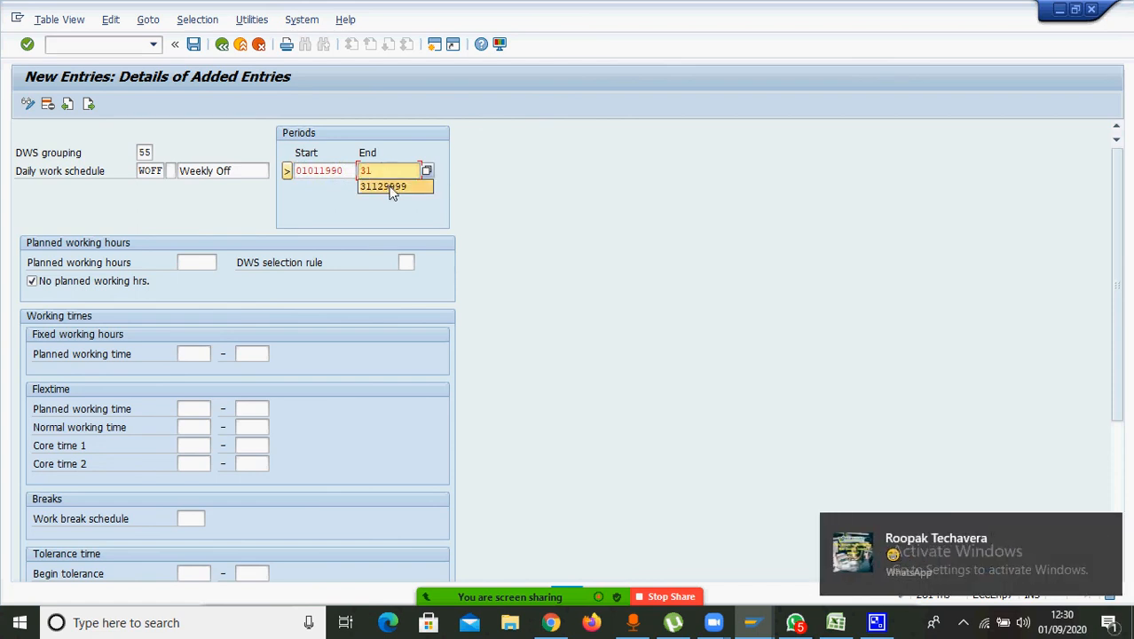
left_click(390, 187)
left_click(796, 624)
left_click(796, 624)
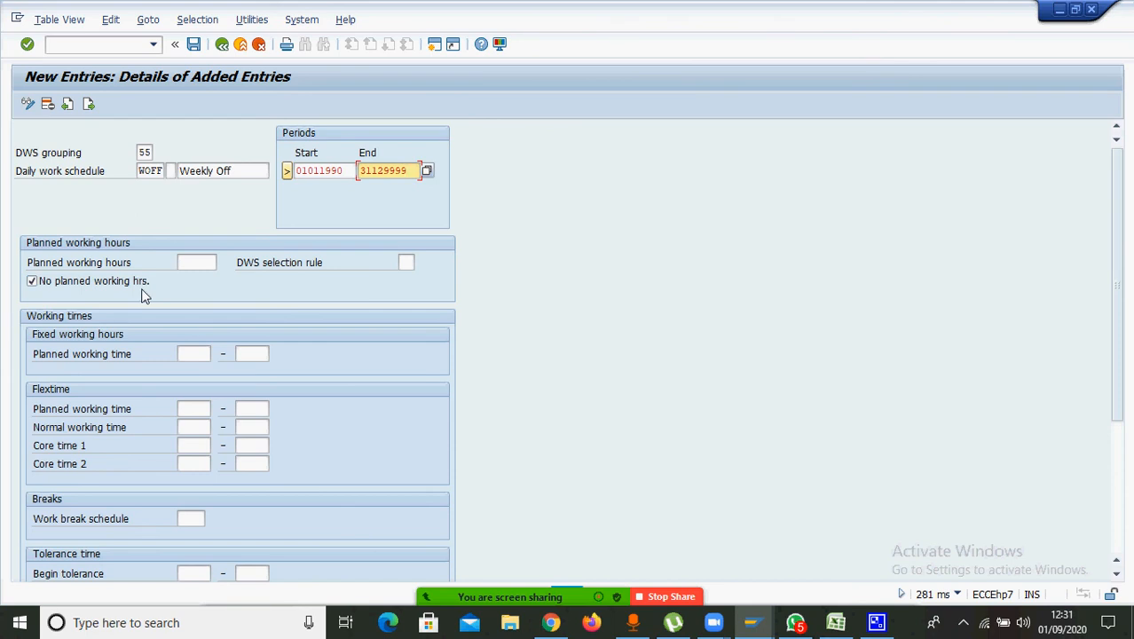
Leave the WOFF schedule's planned working hours empty and set its daily work schedule class to 0
left_click(197, 263)
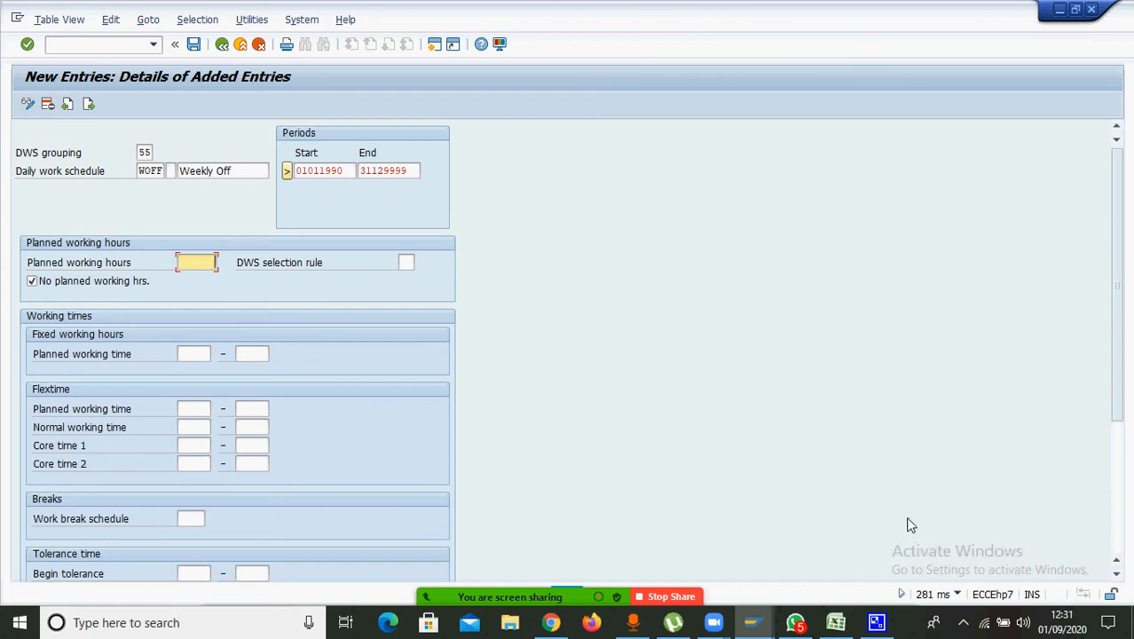
left_click(1123, 523)
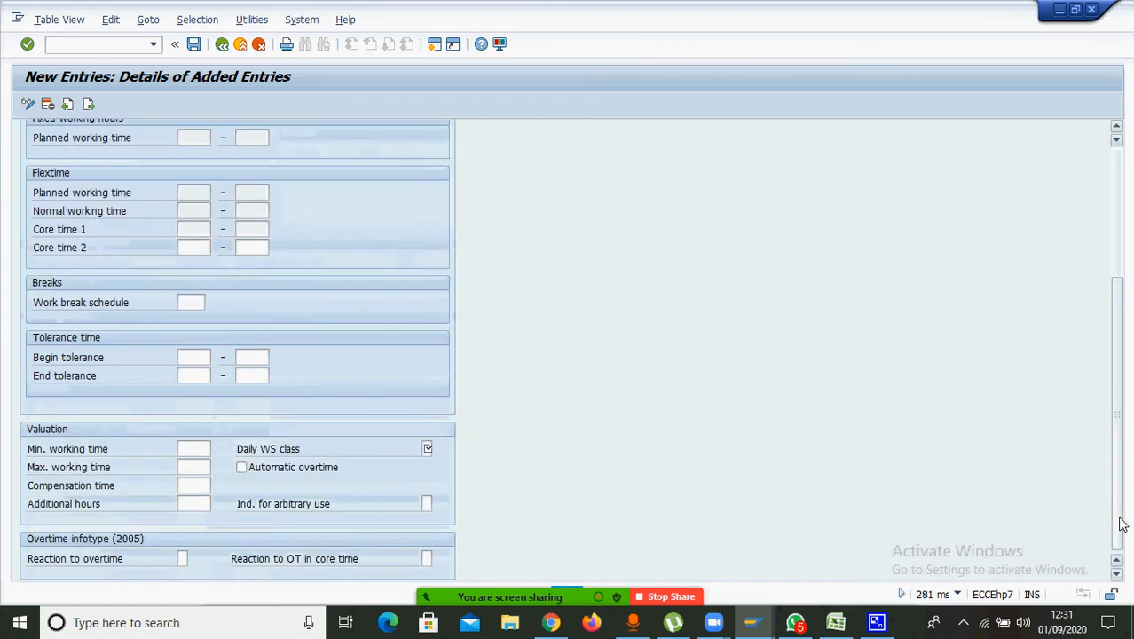
left_click(427, 448)
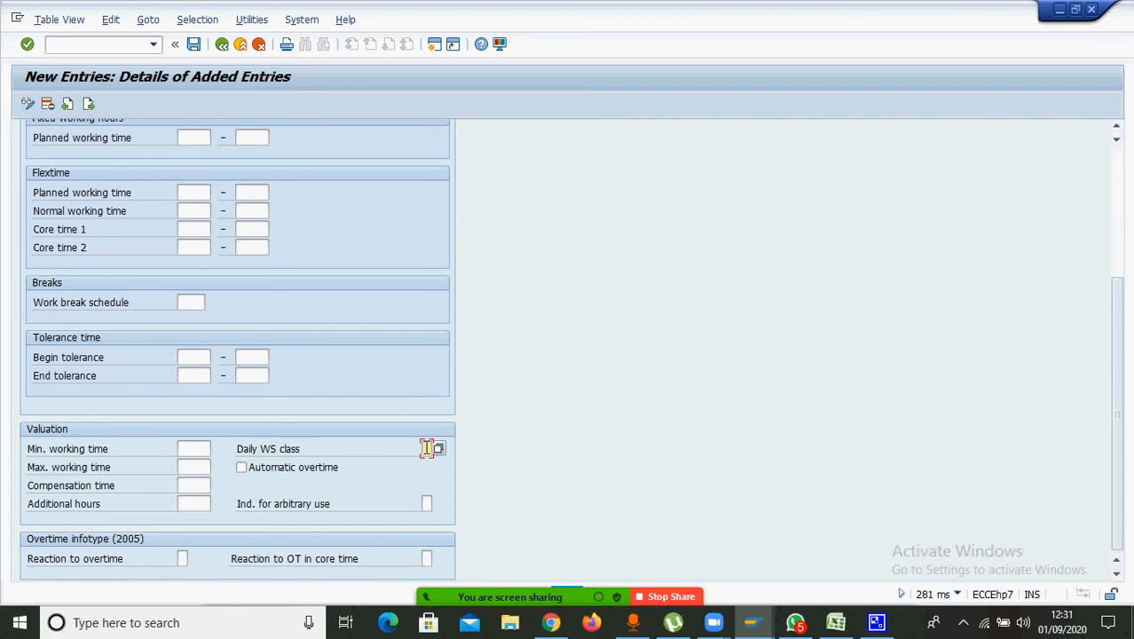
type("0")
left_click(1123, 197)
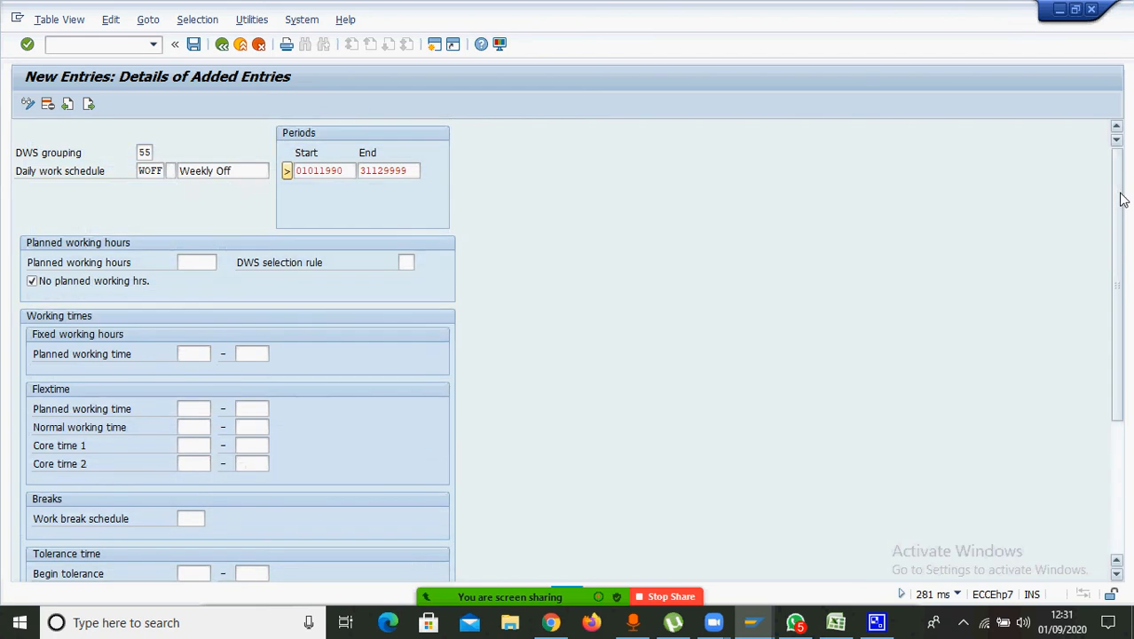
Save the WOFF schedule and return to the implementation guide structure
left_click(193, 46)
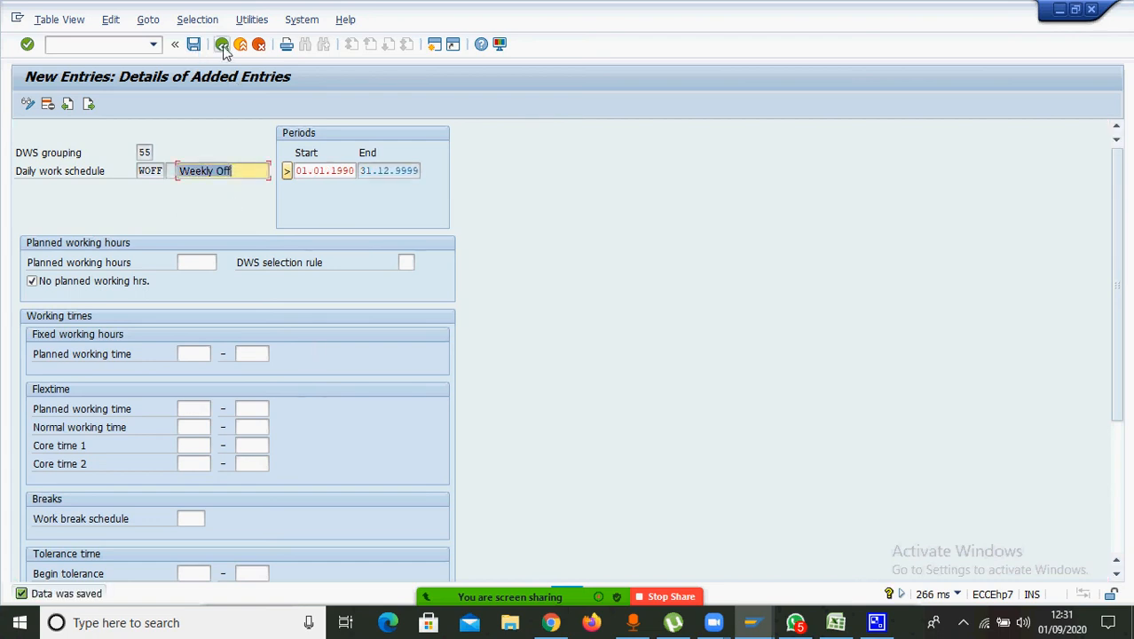
left_click(223, 47)
left_click(221, 44)
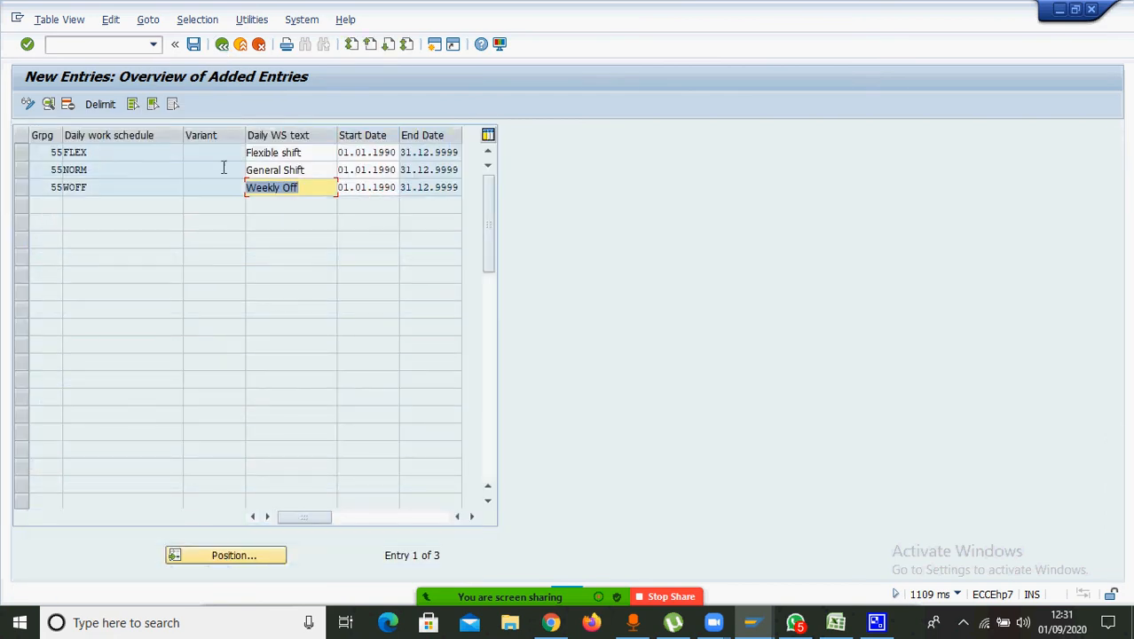
left_click(223, 46)
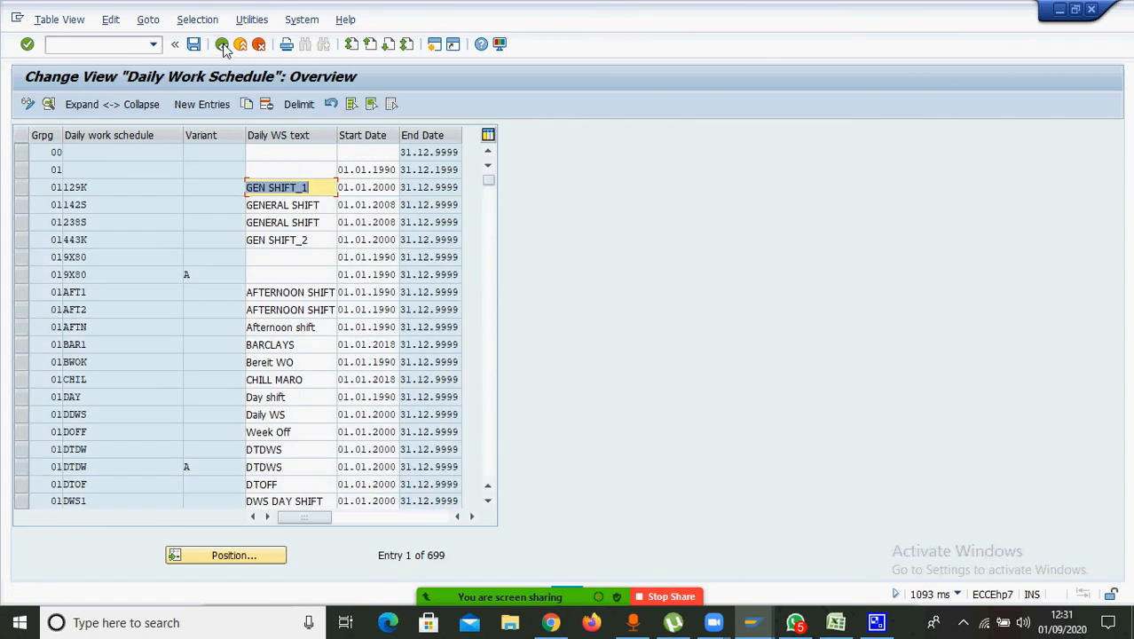
left_click(222, 46)
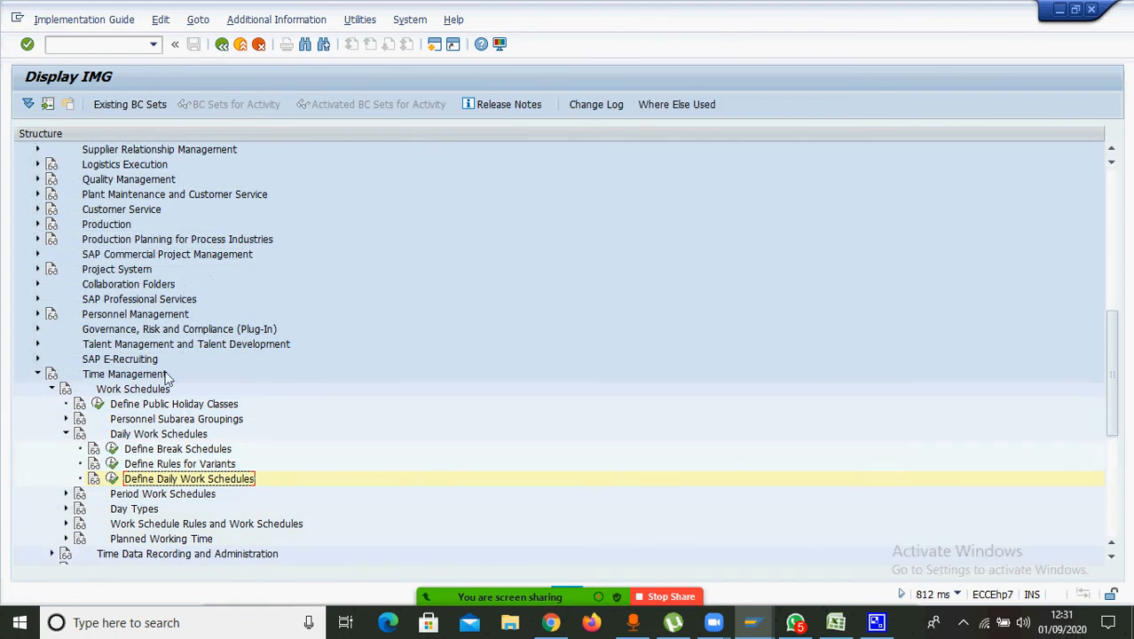
Open the Determine Break Schedules activity, examine the paid and unpaid break entries of grouping 01, and return to the implementation guide
left_click(112, 450)
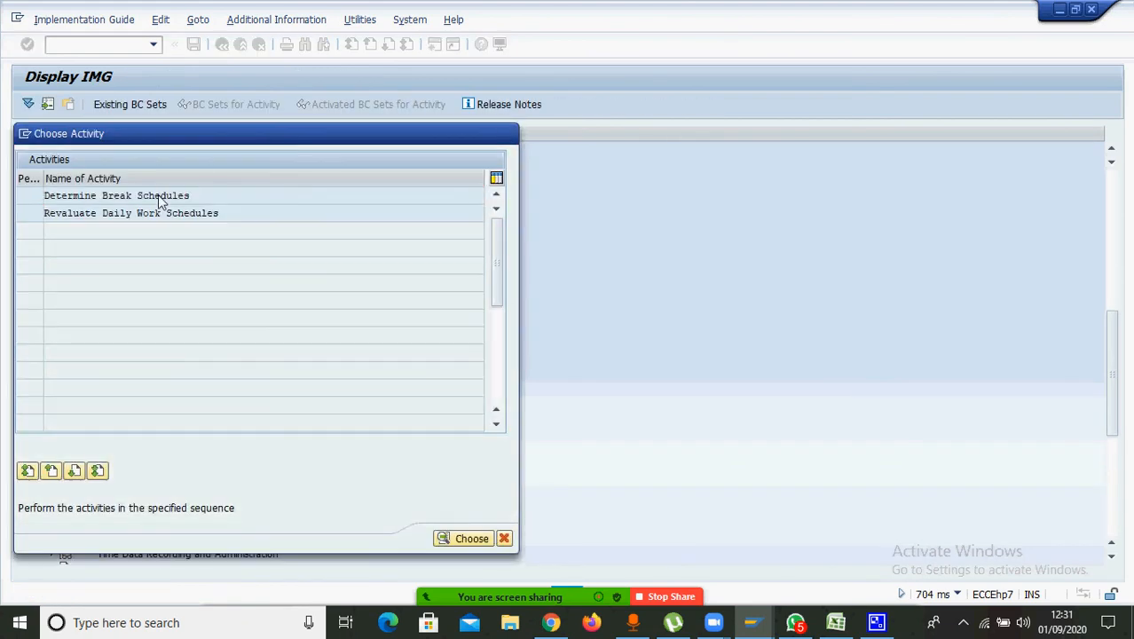
double_click(161, 196)
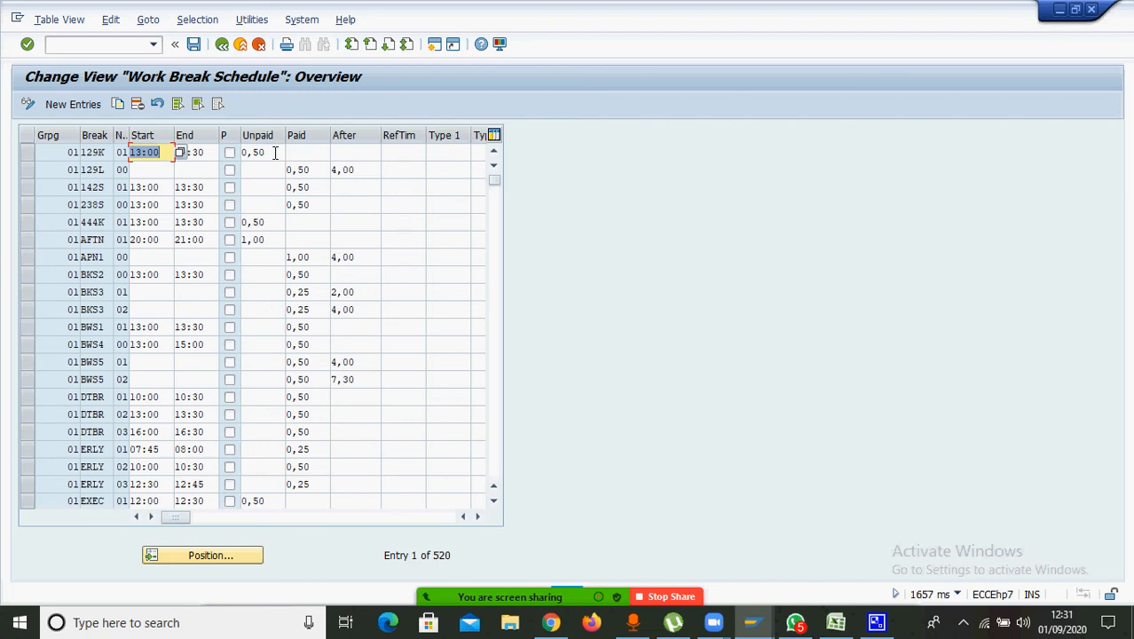
left_click(271, 153)
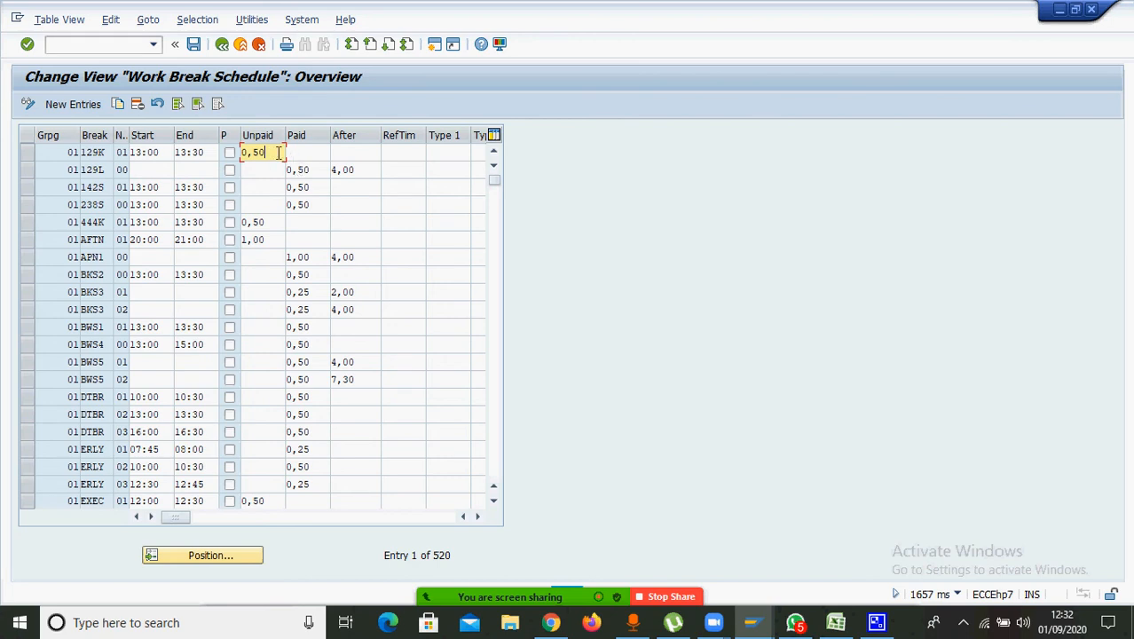
left_click(311, 256)
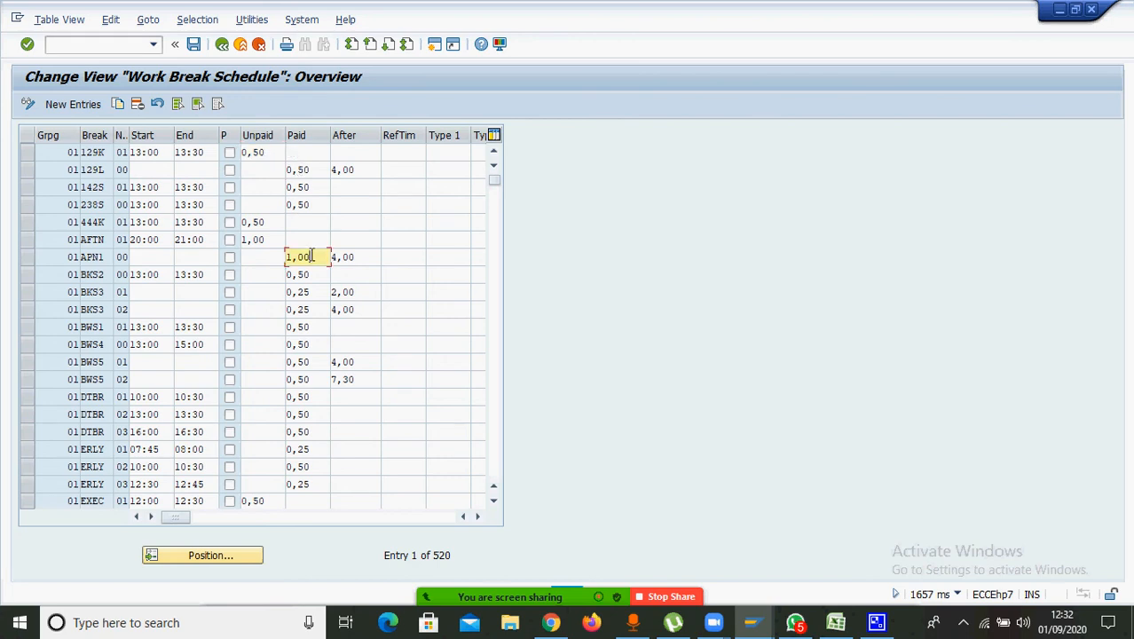
left_click(276, 152)
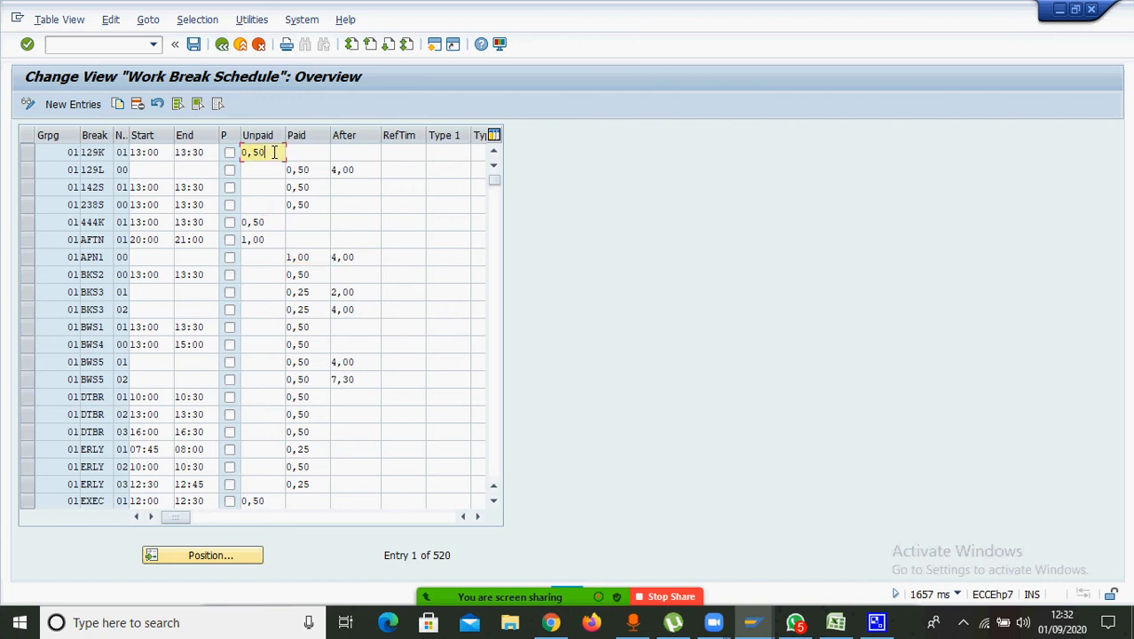
left_click(318, 168)
left_click(222, 48)
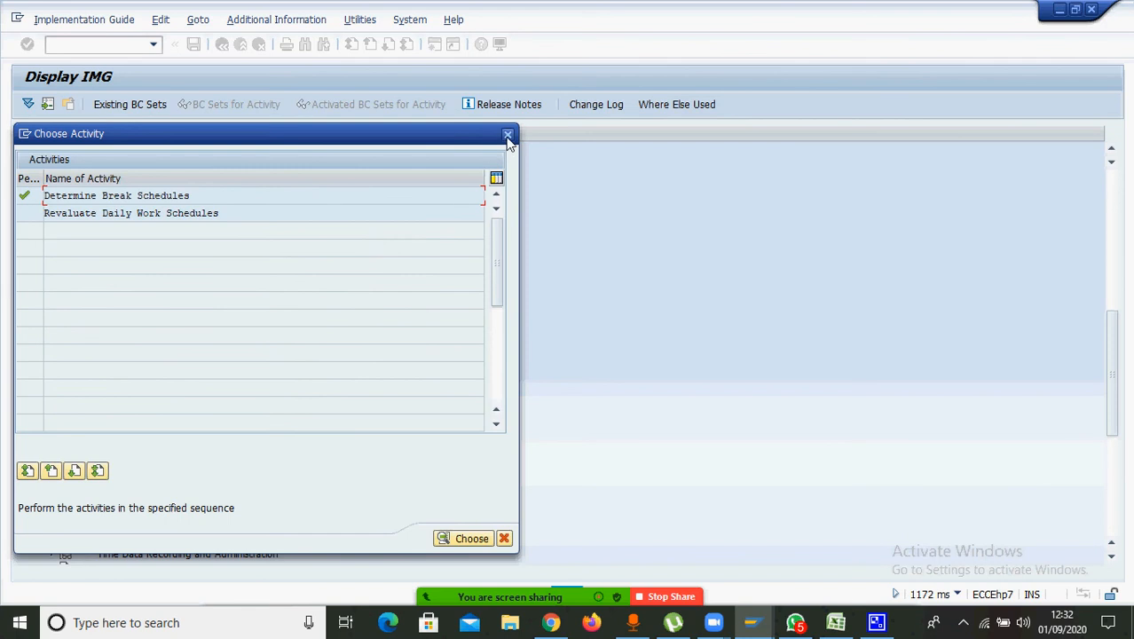
left_click(509, 140)
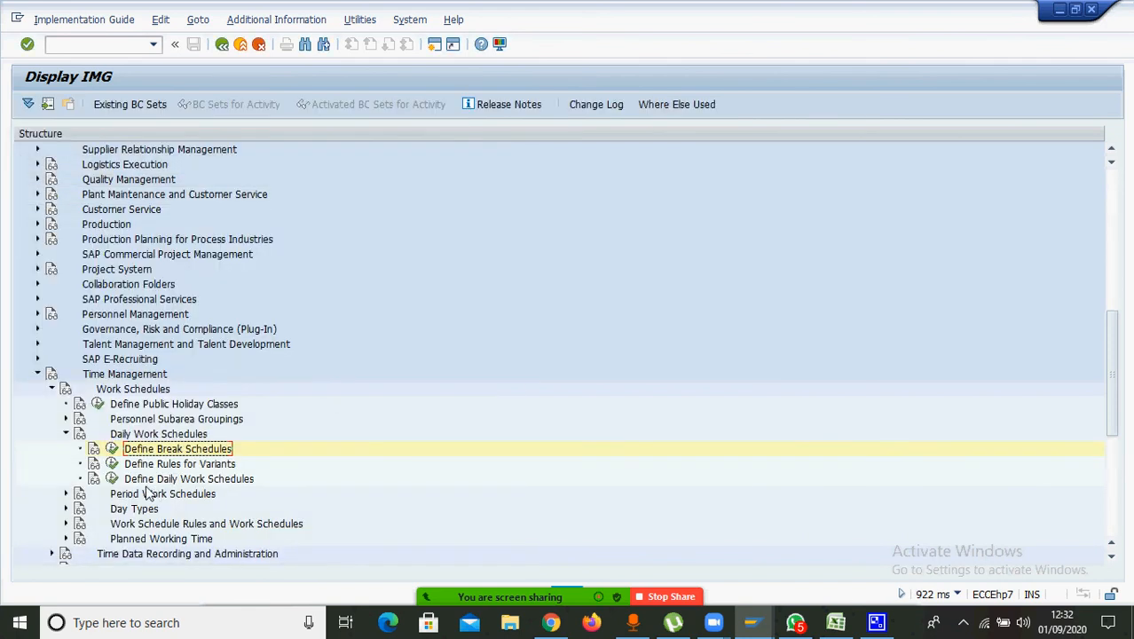
Collapse Daily Work Schedules and open the Define Period Work Schedules activity under Period Work Schedules
left_click(67, 434)
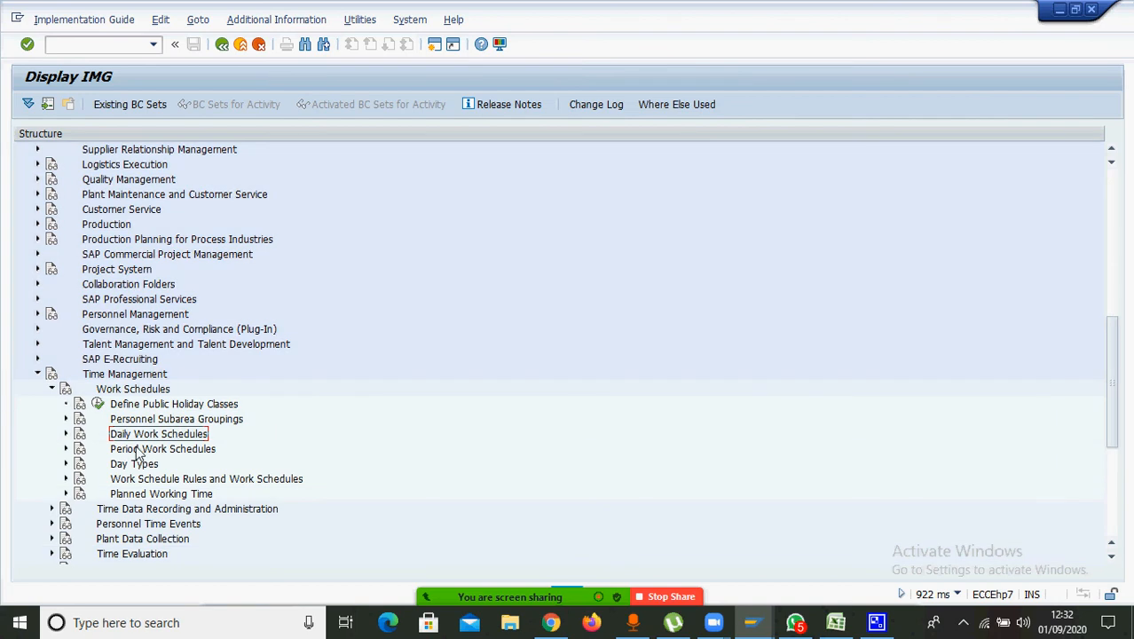
left_click(142, 450)
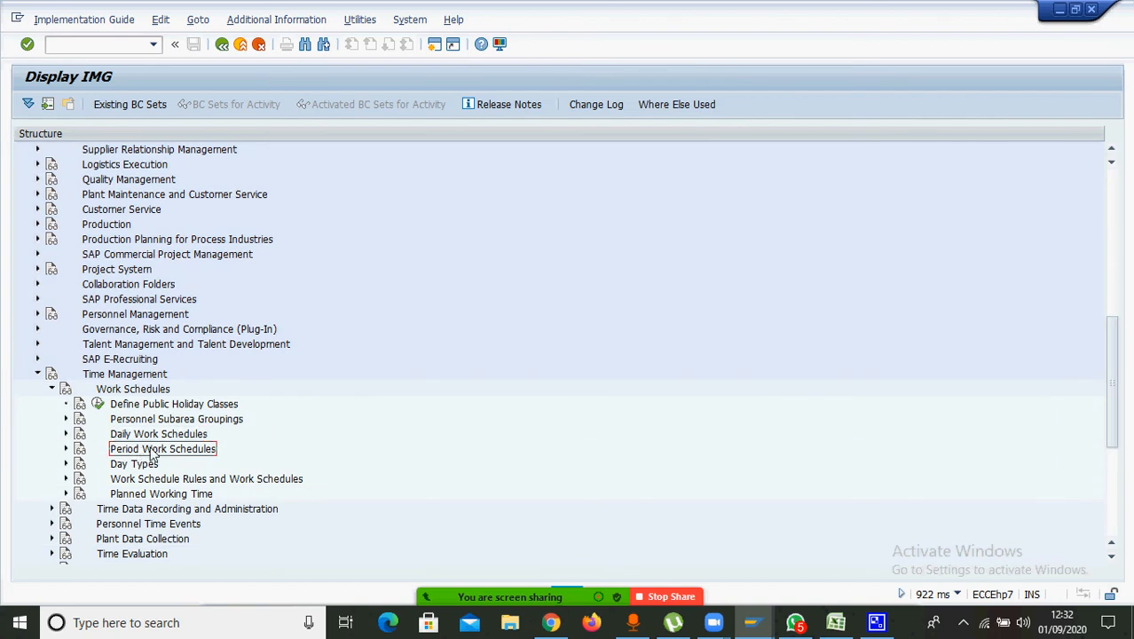
left_click(67, 450)
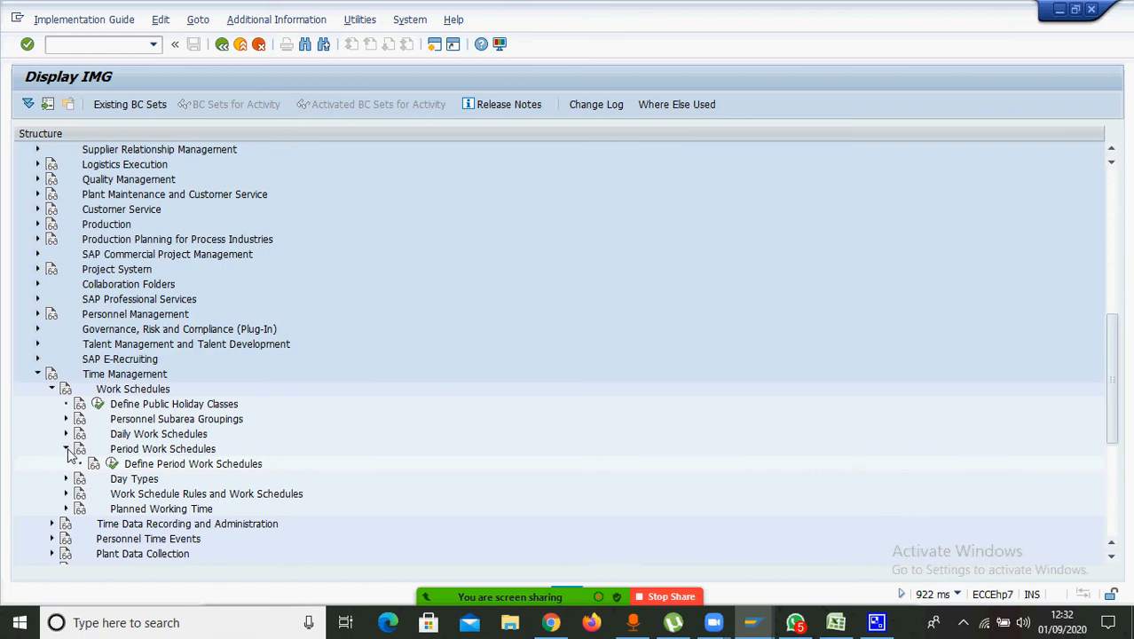
left_click(158, 464)
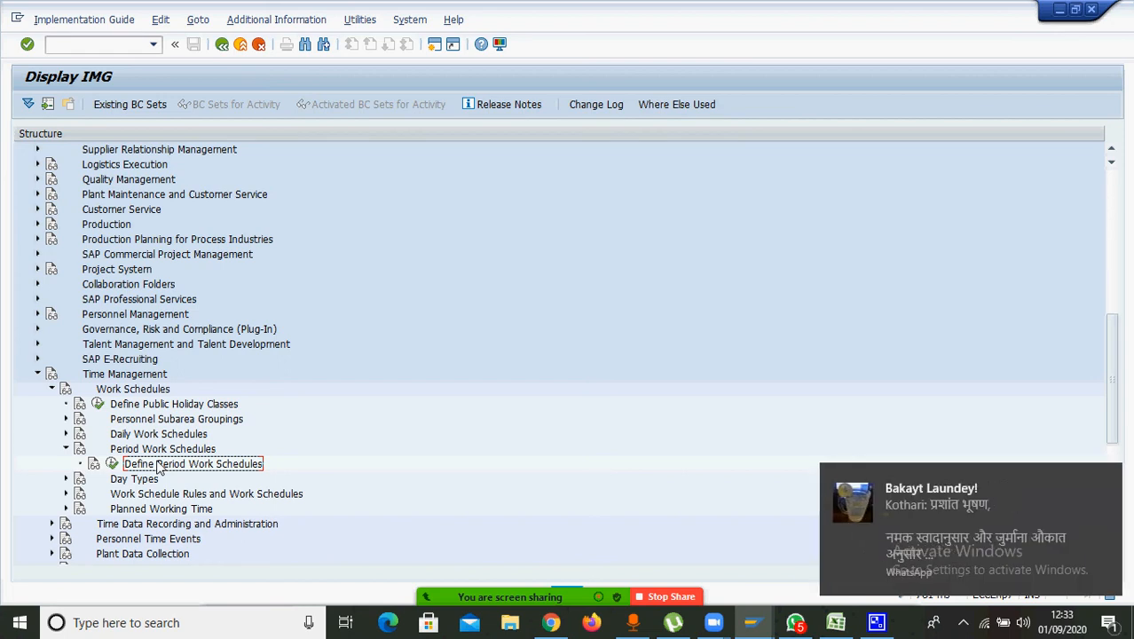
left_click(113, 464)
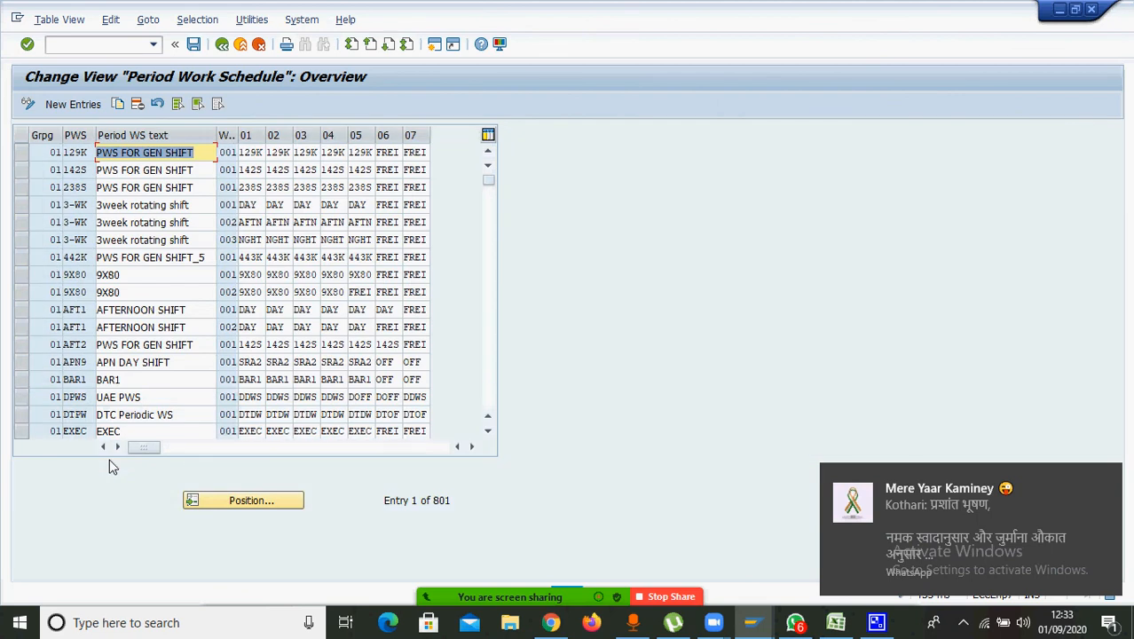
Examine the existing period work schedules of grouping 01, marking 3-WK week 001, 129K and EXEC and checking the day 01 assignments of 142S and 238S
left_click(20, 205)
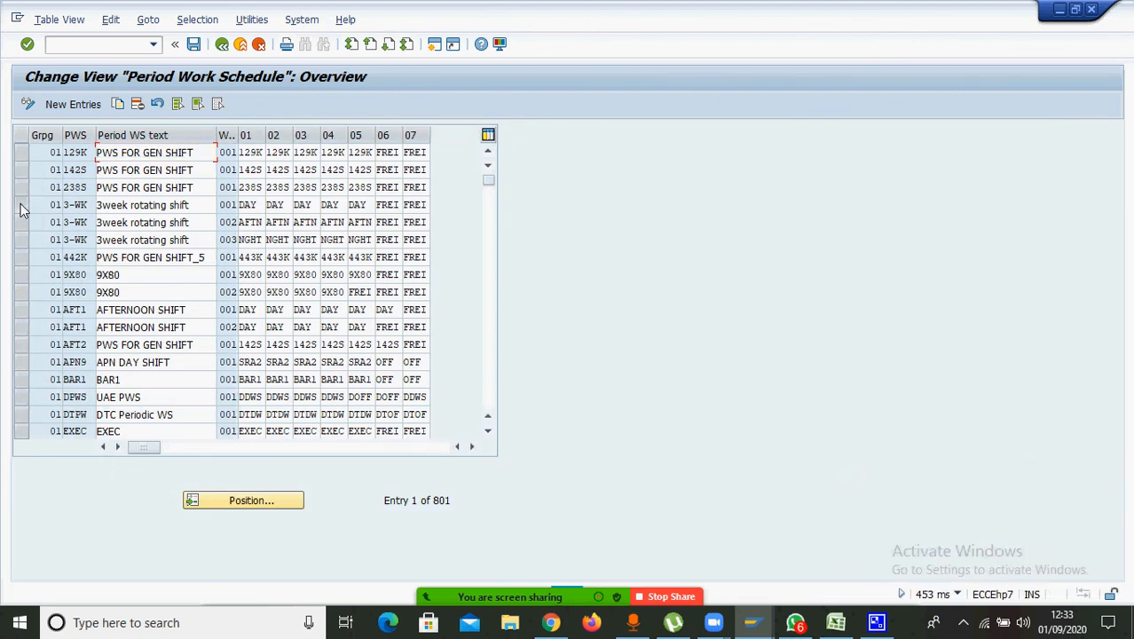
left_click(21, 152)
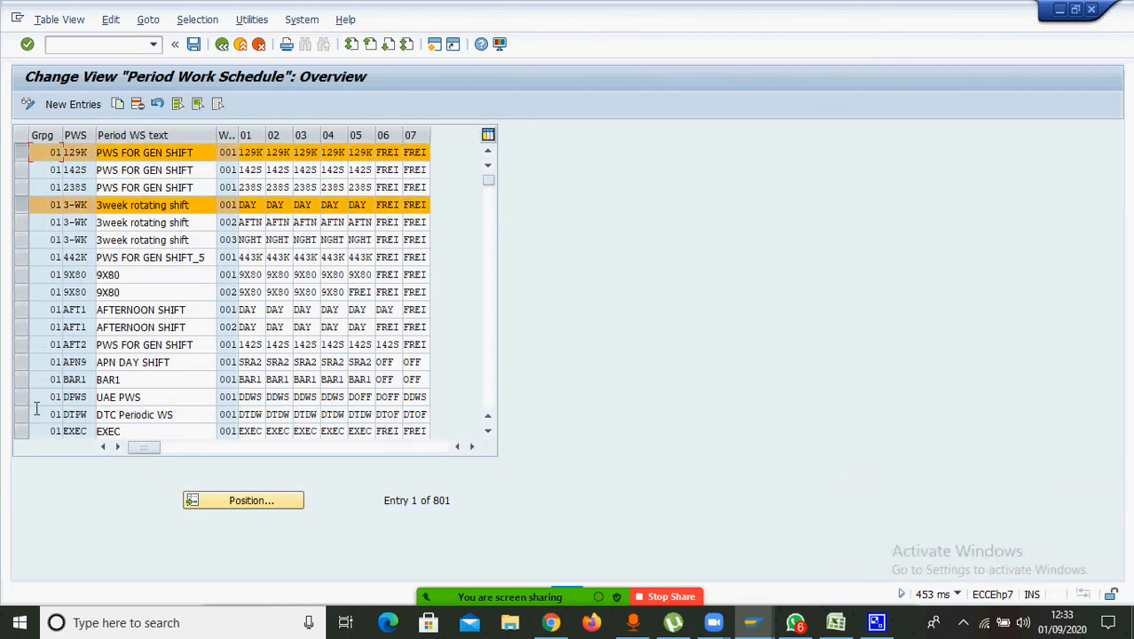
left_click(21, 431)
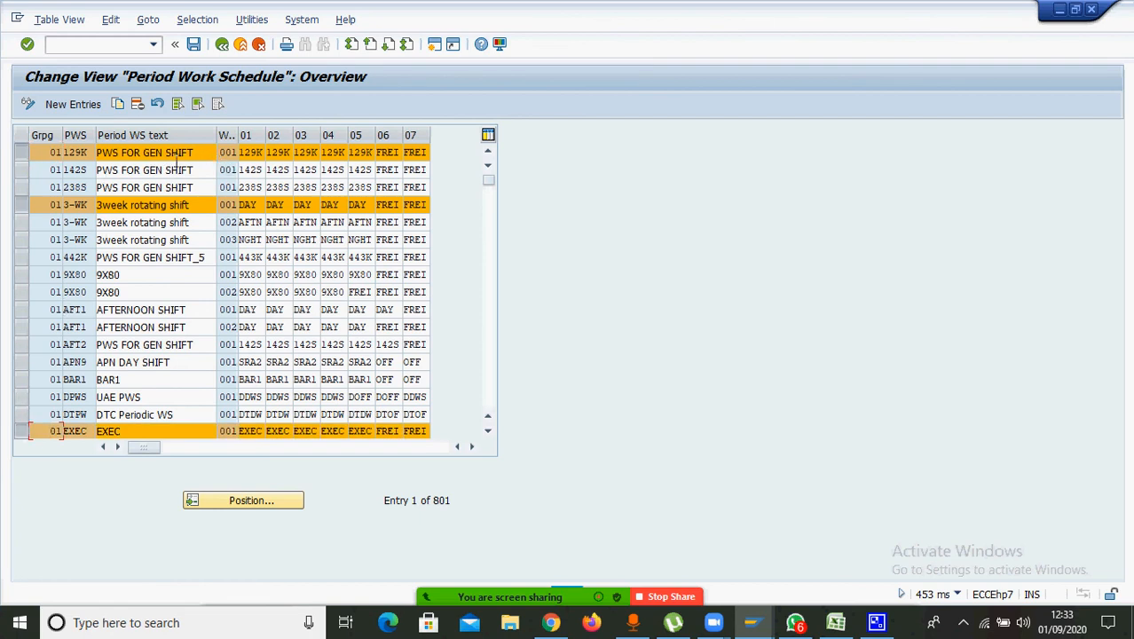
left_click(248, 170)
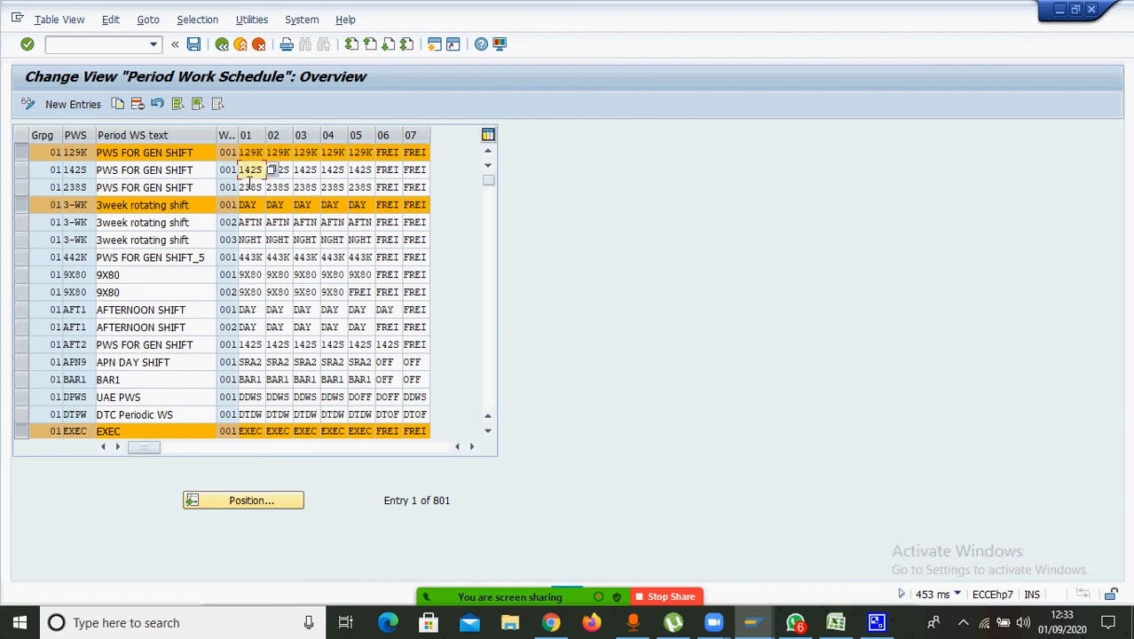
left_click(249, 185)
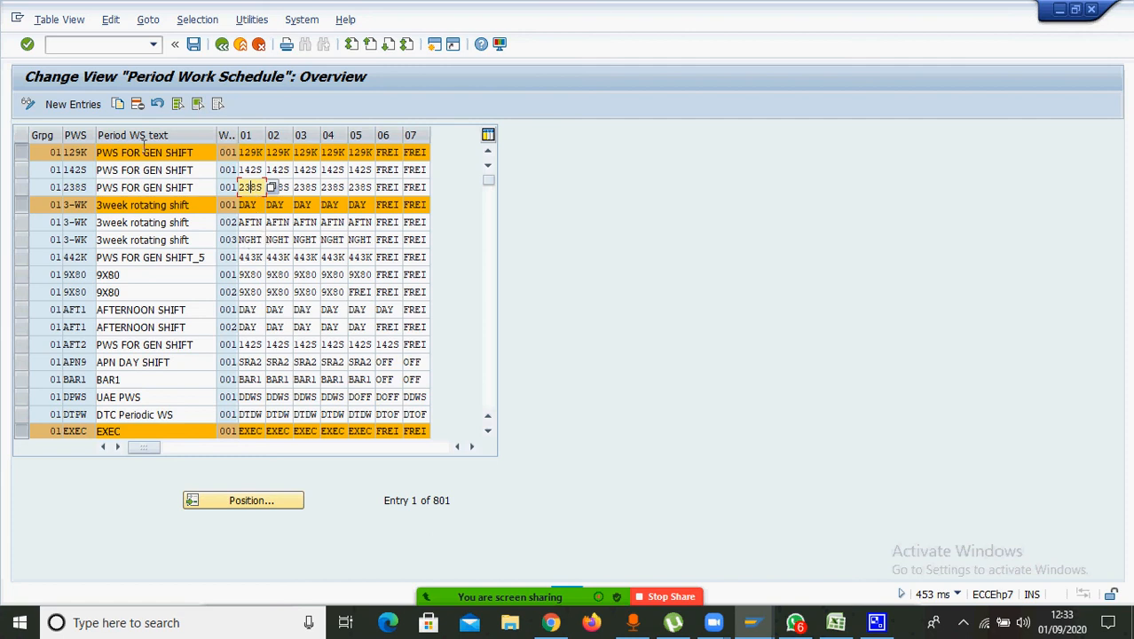
Start new period work schedule entries and enter grouping 55 in the first three rows
left_click(73, 104)
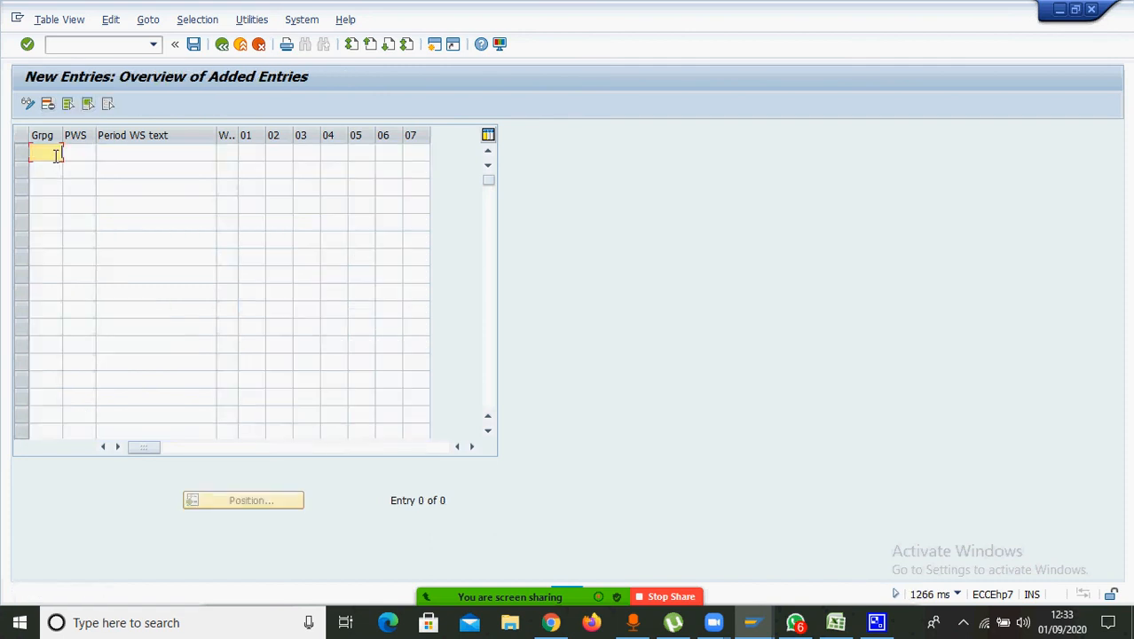
type("55")
key("Down")
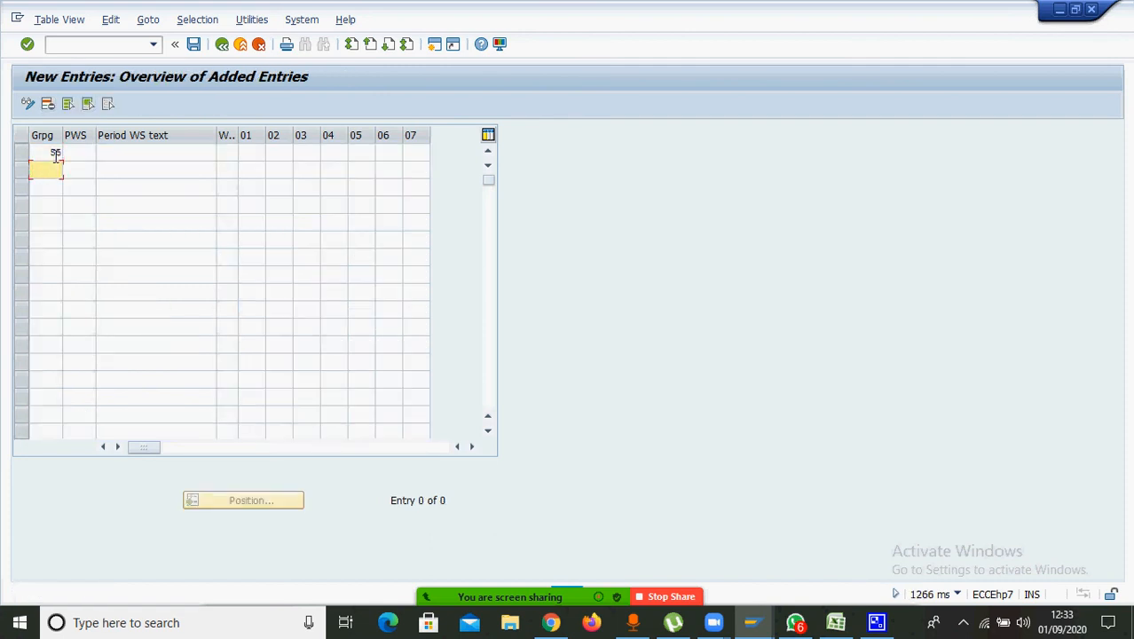
type("55")
key("Down")
type("55")
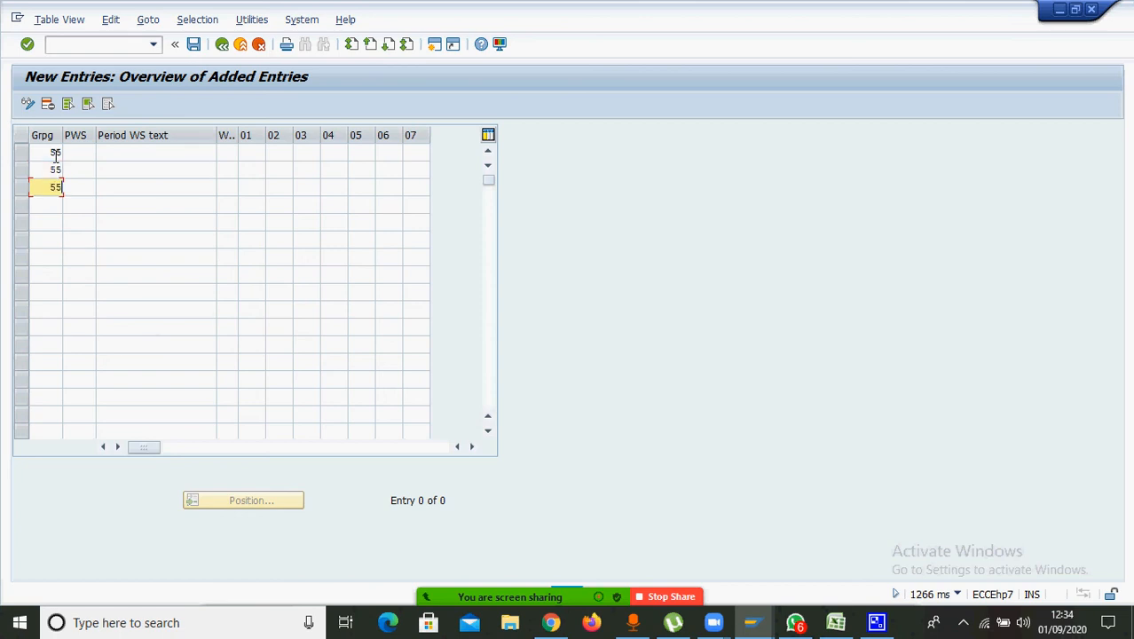
Enter the period work schedule codes NORM in the first row and Rota in the second and third rows
left_click(92, 156)
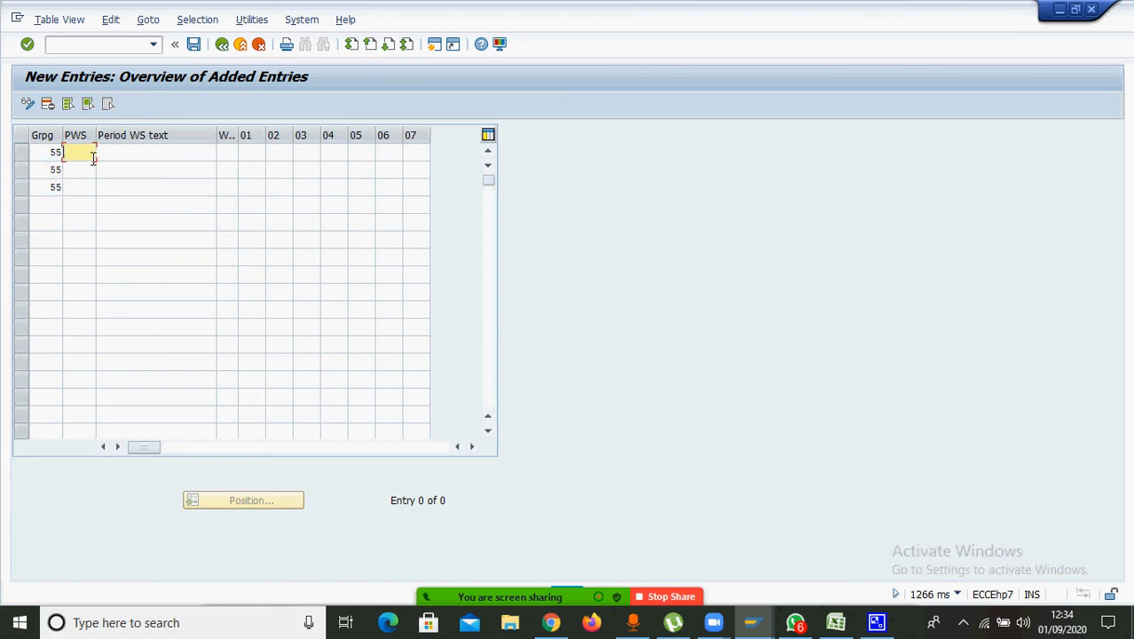
type("Norm")
key("Down")
key("Return")
key("Down")
type("Rota")
key("Down")
type("Rota")
Describe both Rota rows as "Rotational Shift" and "Rotational shift", and dismiss the meeting time-limit notice
left_click(116, 169)
type("Rota")
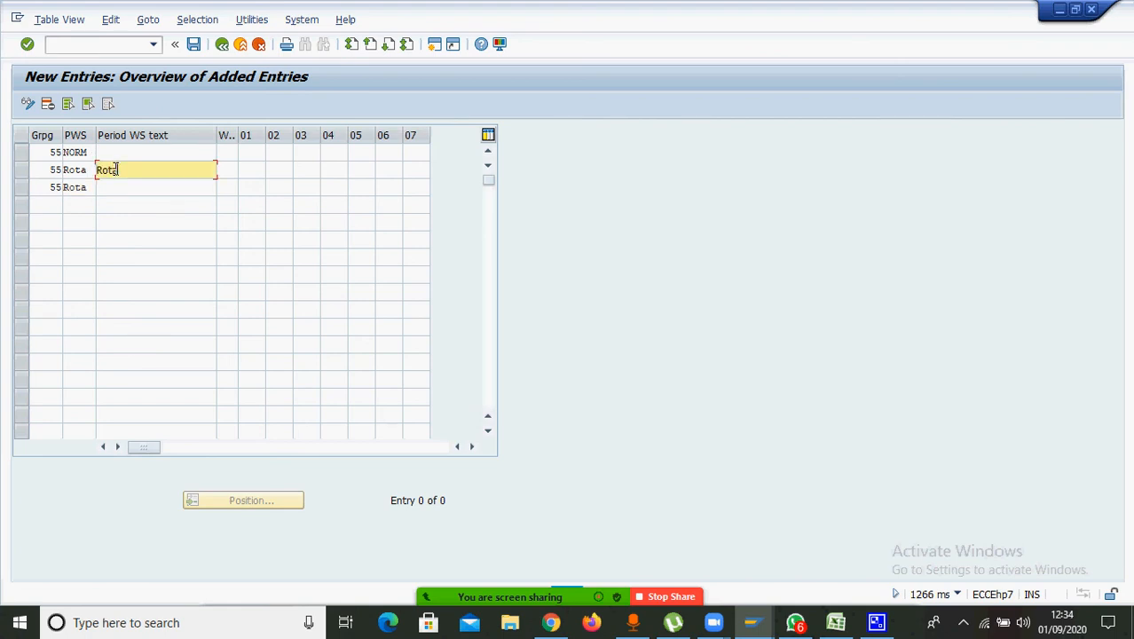
type("tional Shift")
key("Down")
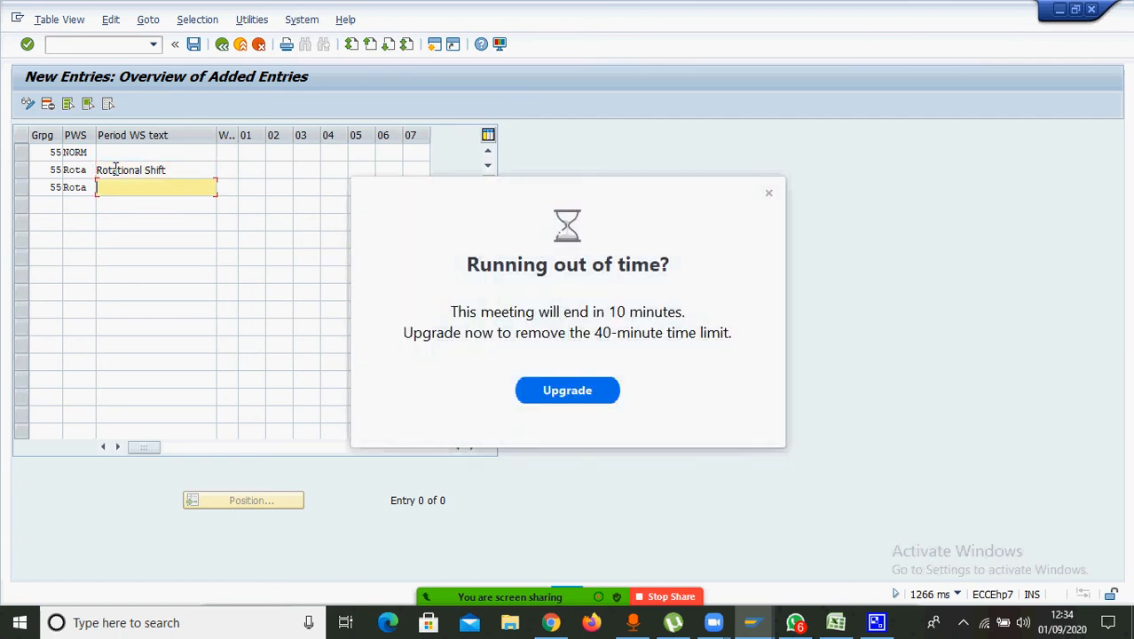
type("Rotational")
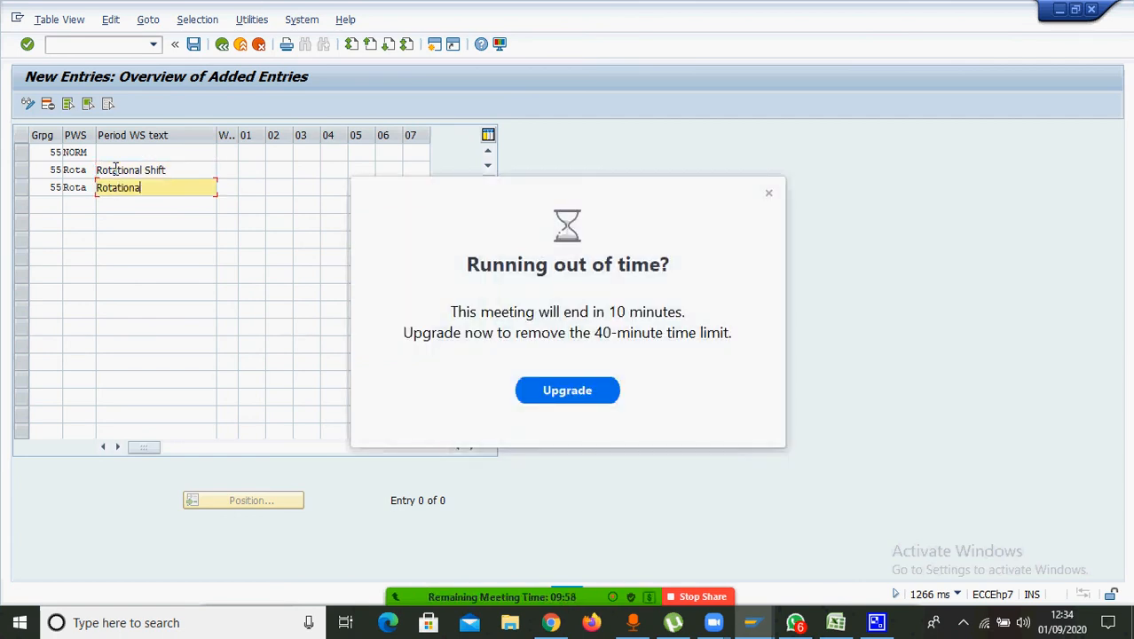
type(" shift")
left_click(769, 195)
Describe the NORM row as "Normal PWS" and append "PWS" and "Pws" to the two rotational shift descriptions
left_click(140, 153)
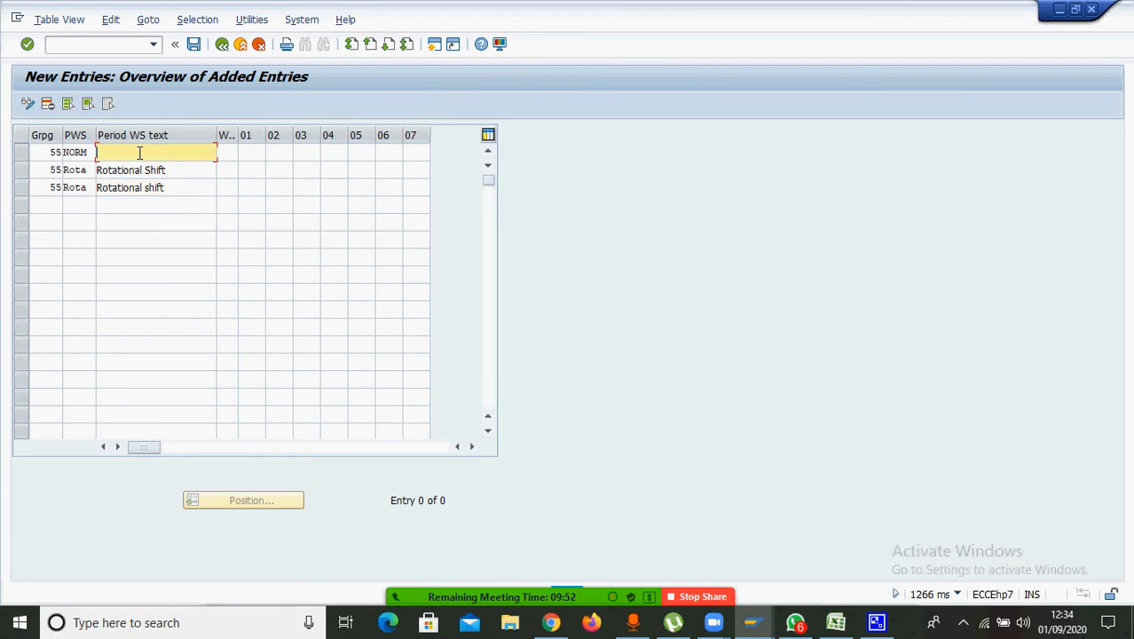
type("Normal")
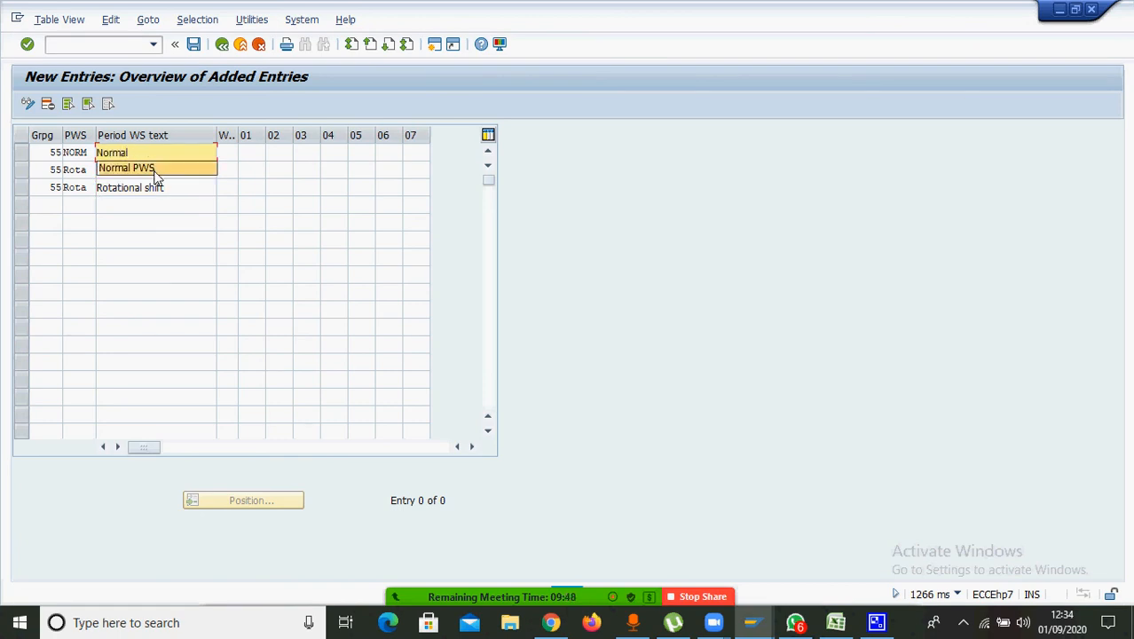
left_click(155, 170)
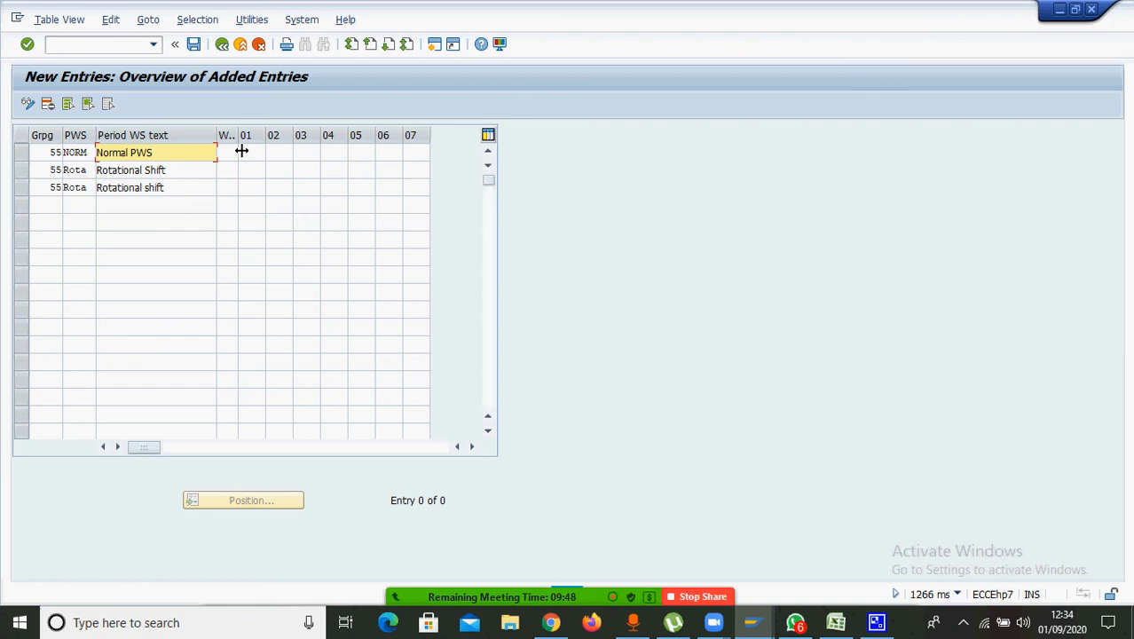
left_click(184, 173)
type("PWS")
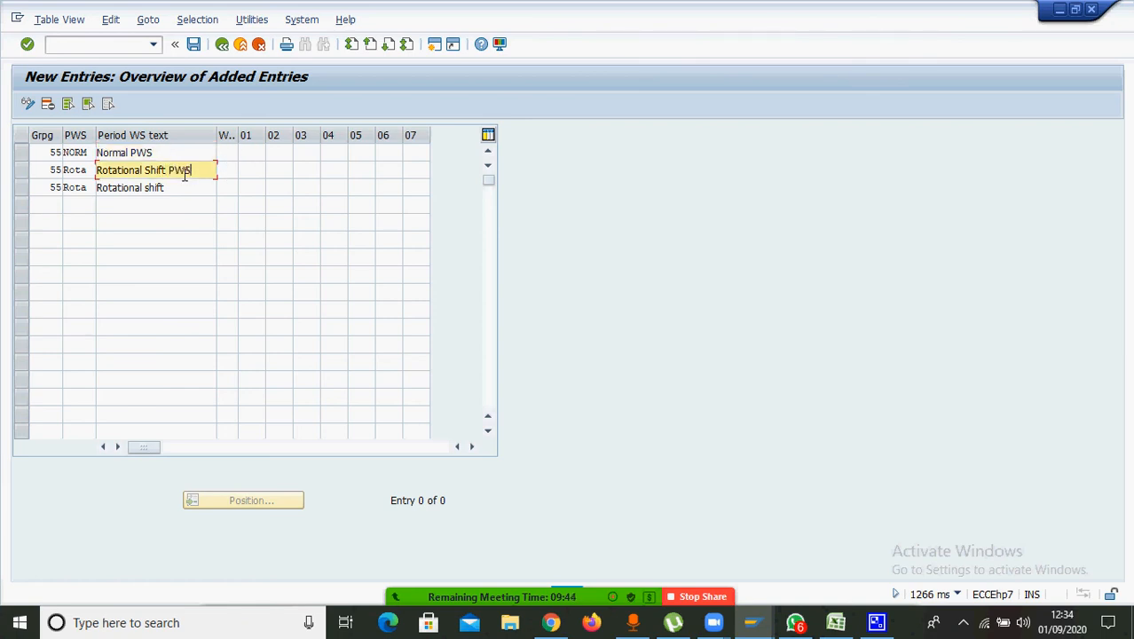
left_click(181, 188)
type("P")
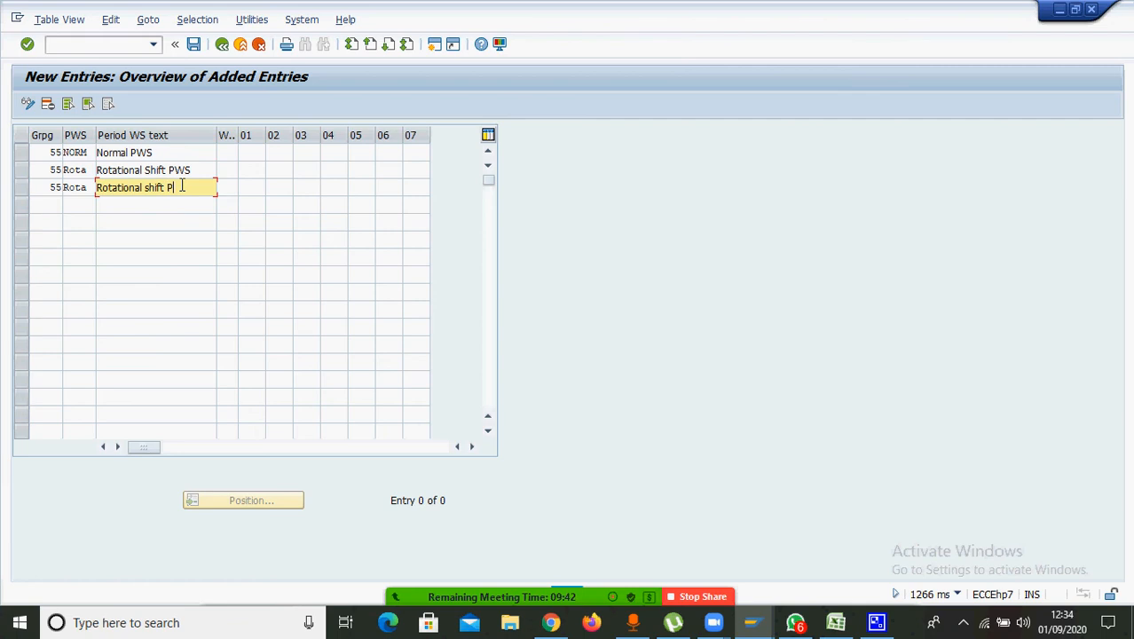
type("Ws")
Set the week numbers to 001 for the NORM row and 001 and 002 for the two Rota rows
left_click(226, 154)
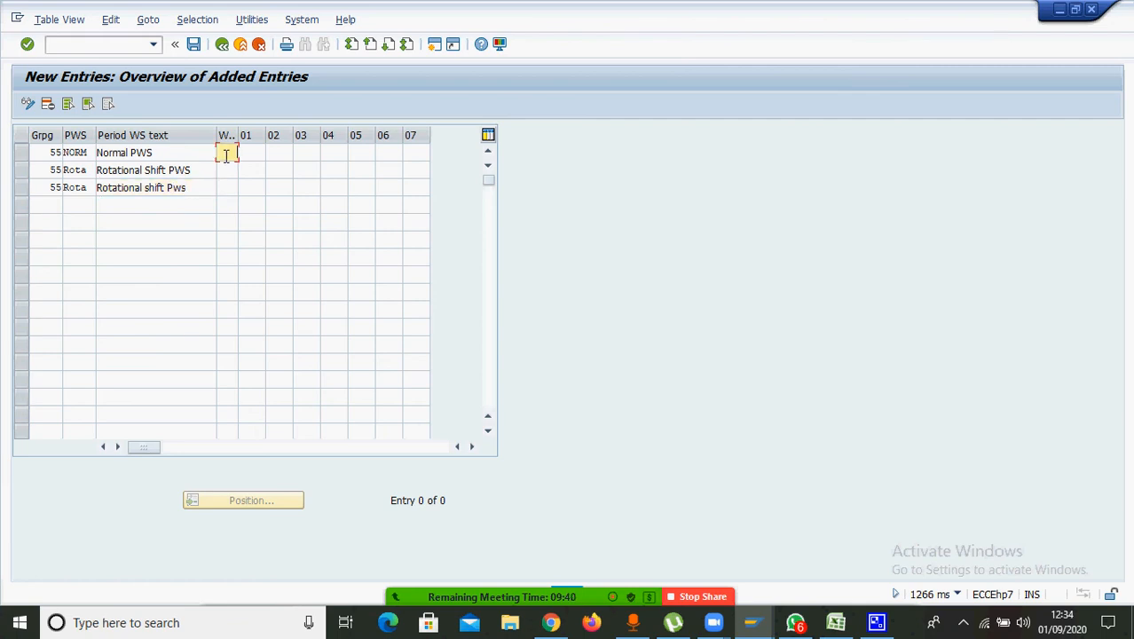
type("001")
left_click(230, 168)
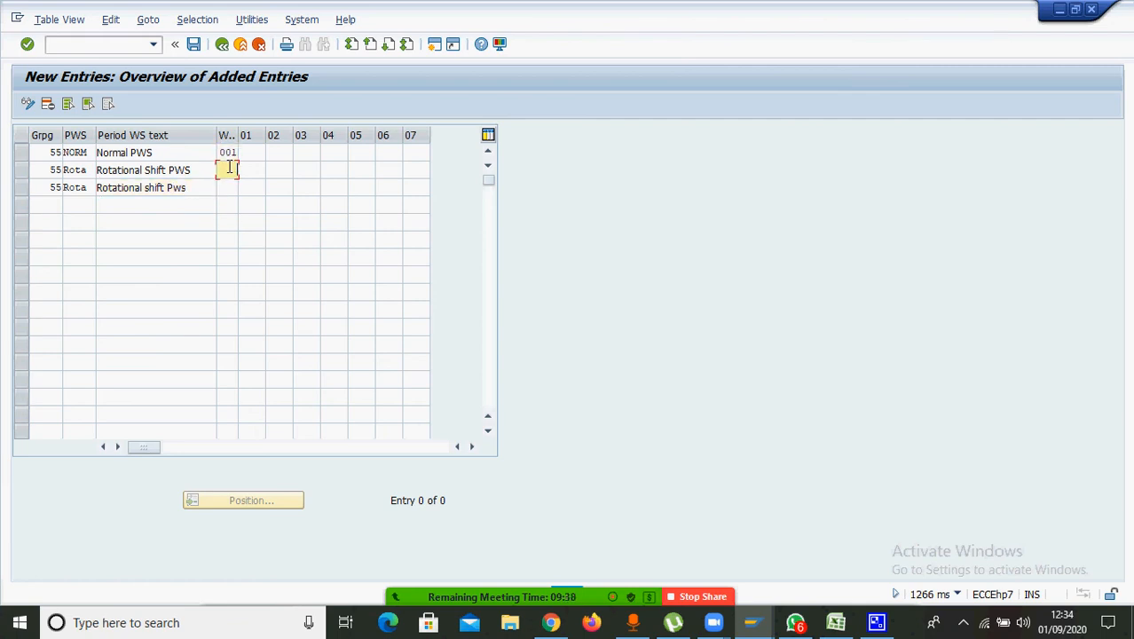
type("001")
key("Down")
type("002")
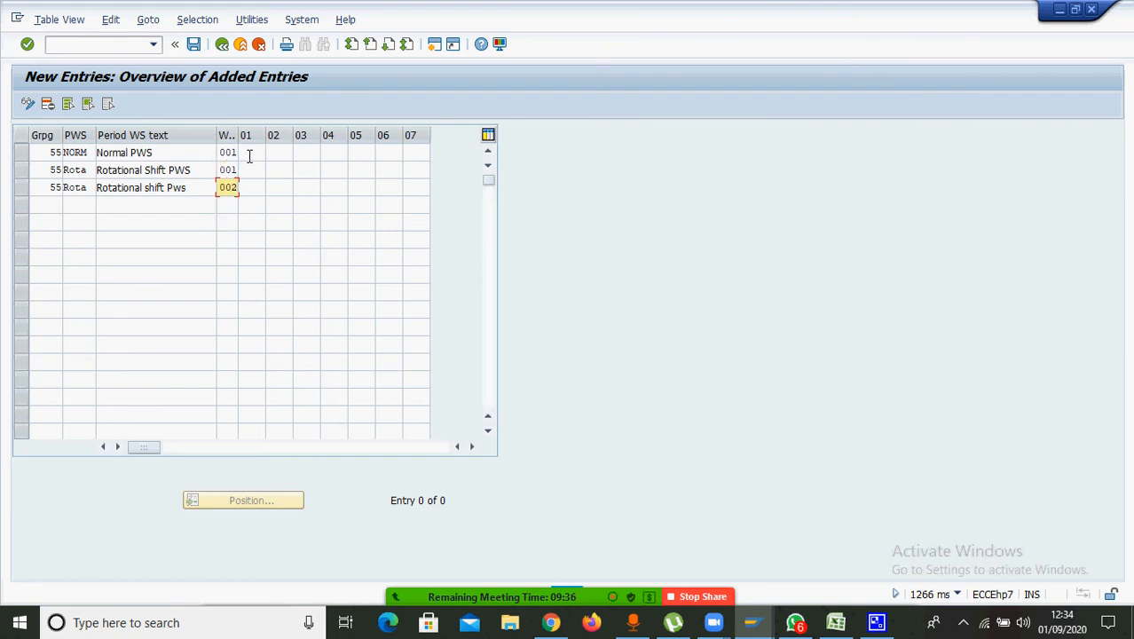
Assign the daily work schedule NORM to days 01 through 05 of the Normal PWS row
left_click(248, 153)
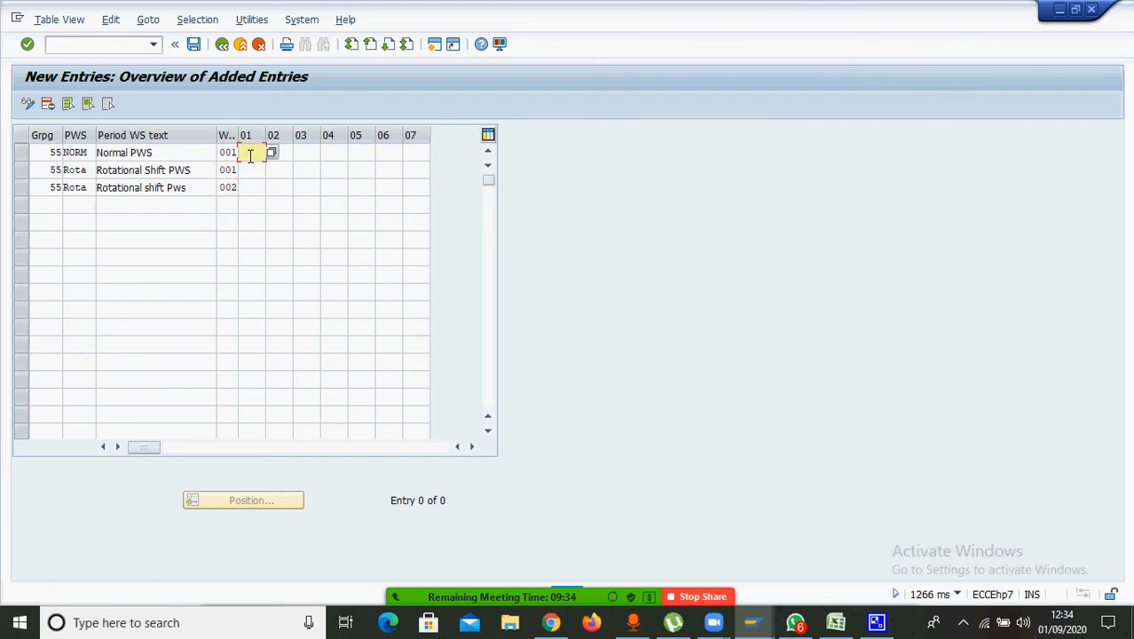
type("Norm")
left_click(250, 164)
key("shift+Left")
key("shift+Left")
key("shift+Left")
key("shift+Left")
key("ctrl+c")
left_click(282, 151)
key("ctrl+v")
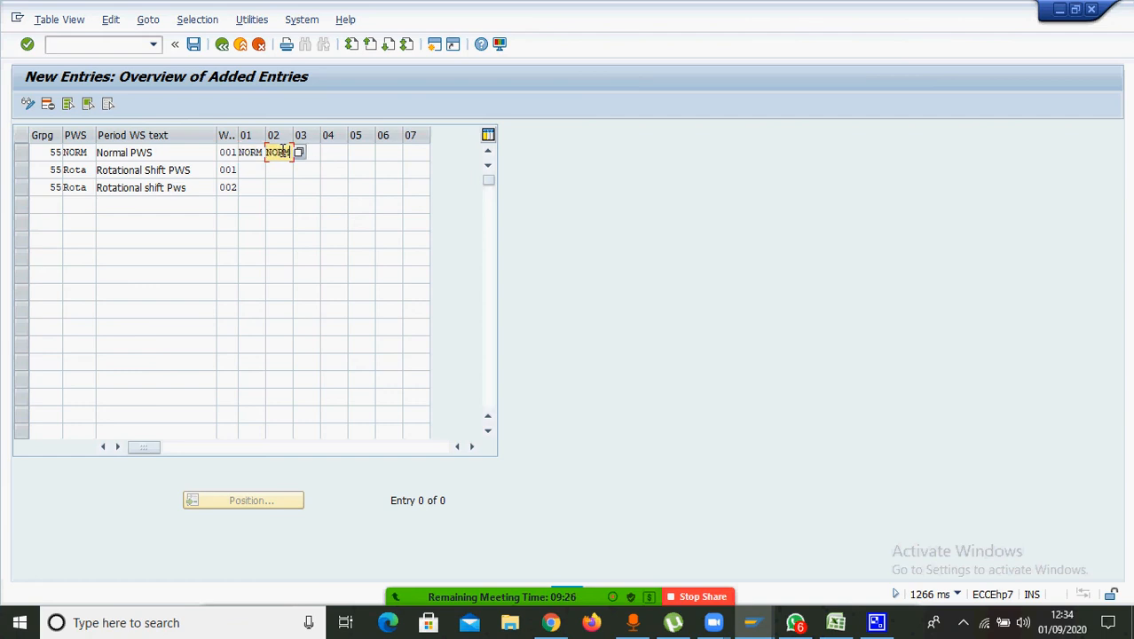
left_click(311, 151)
key("ctrl+v")
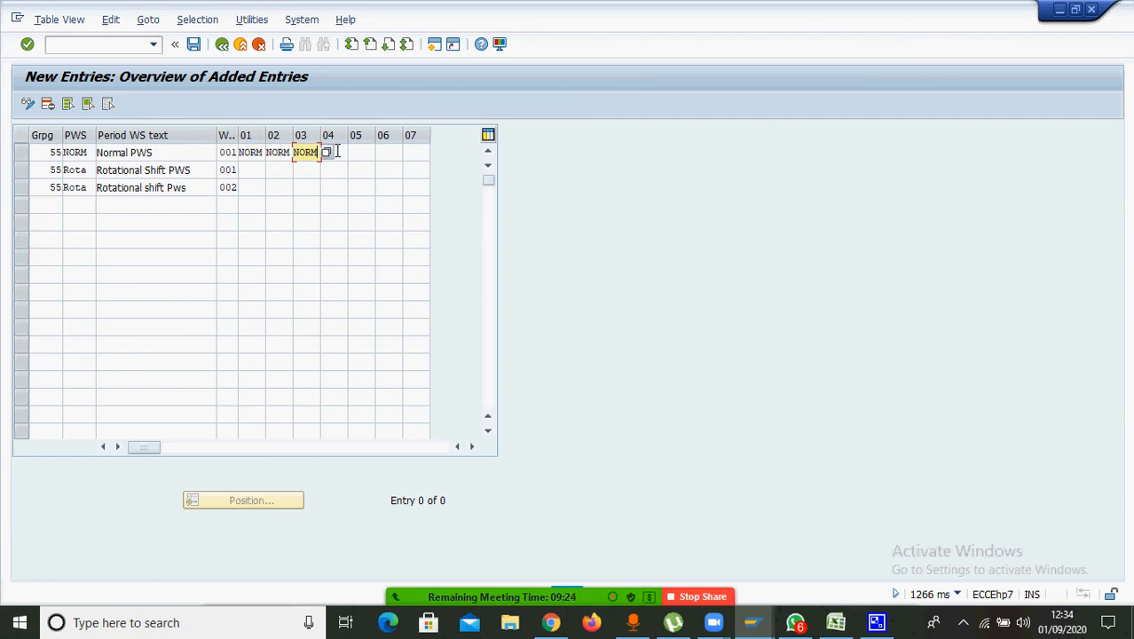
left_click(336, 152)
key("ctrl+v")
left_click(362, 152)
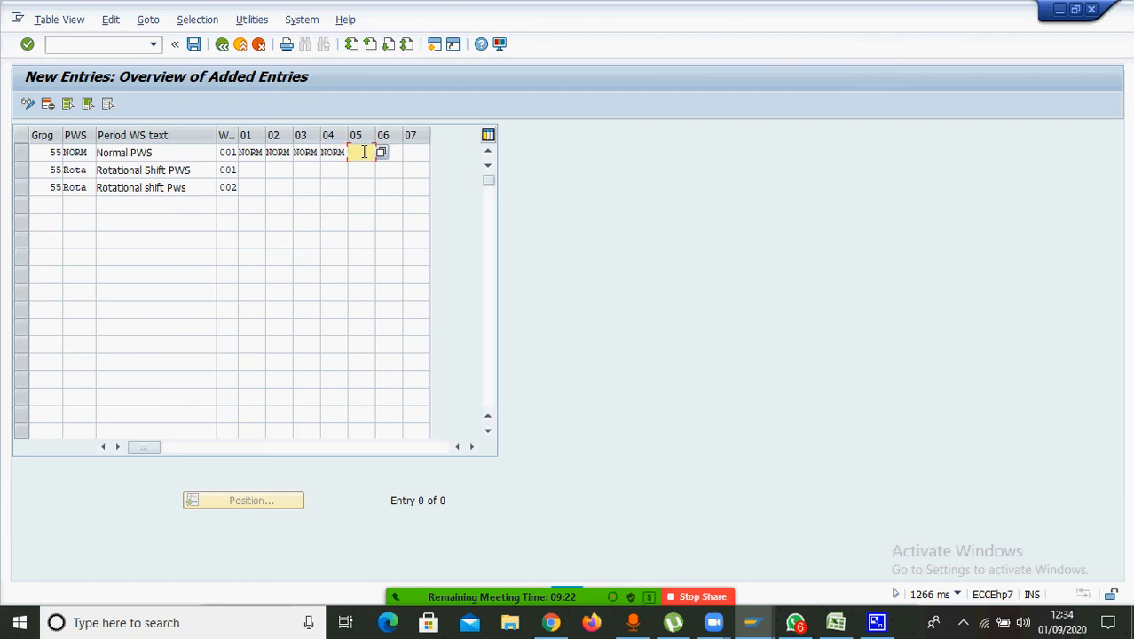
key("ctrl+v")
Assign the day-off schedule woff to days 06 and 07 of the Normal PWS row
left_click(391, 153)
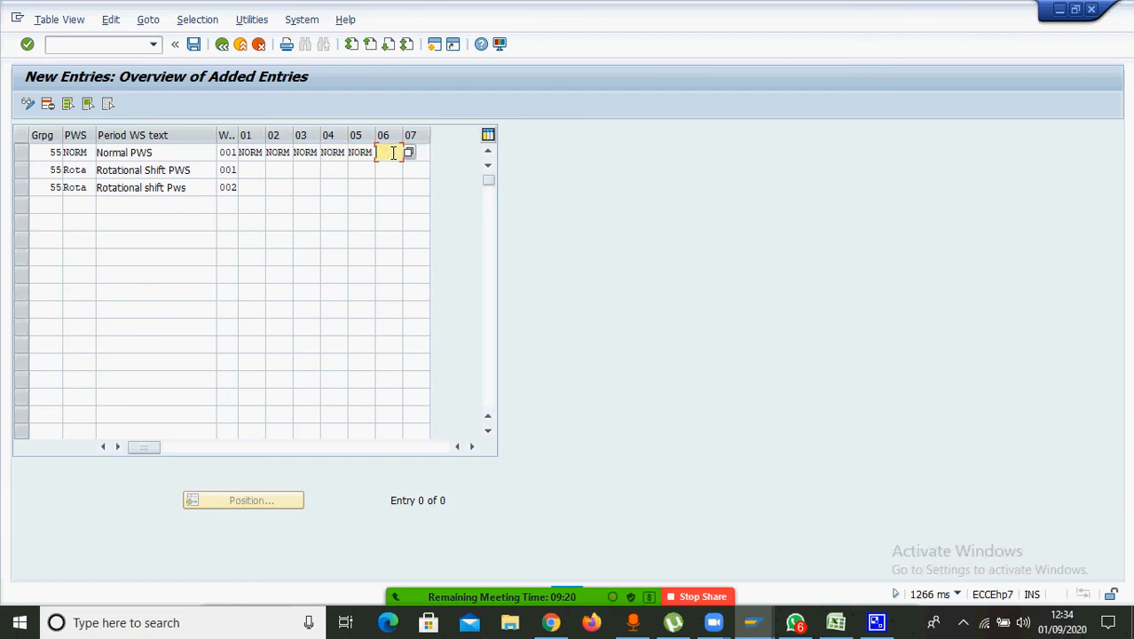
type("work")
key("Tab")
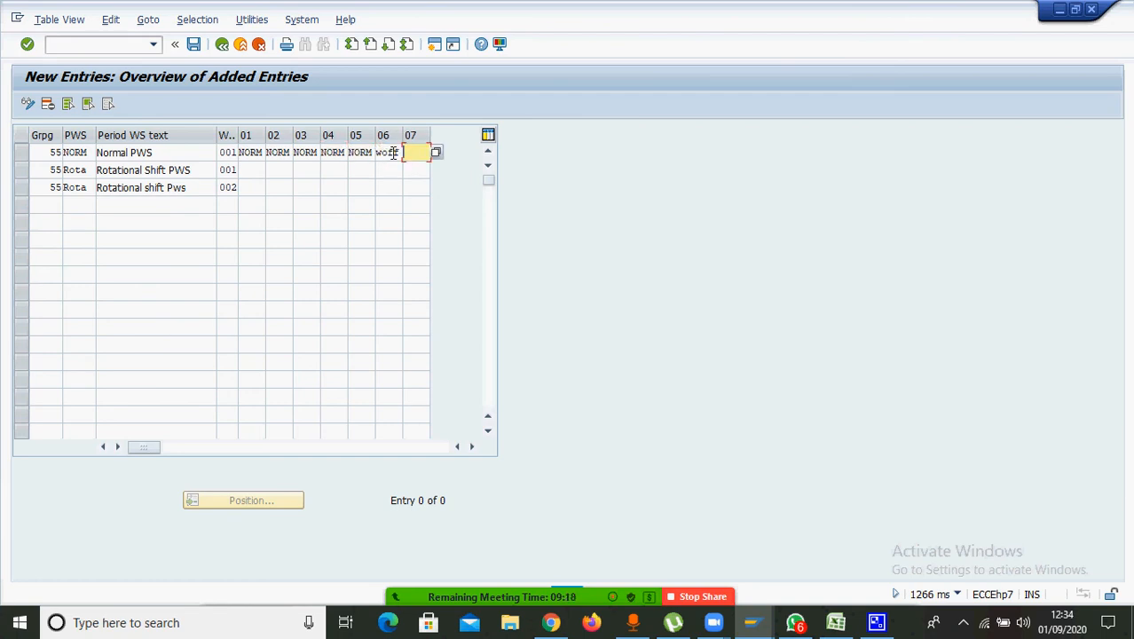
type("work")
key("BackSpace")
type("f")
key("BackSpace")
key("BackSpace")
type("ff")
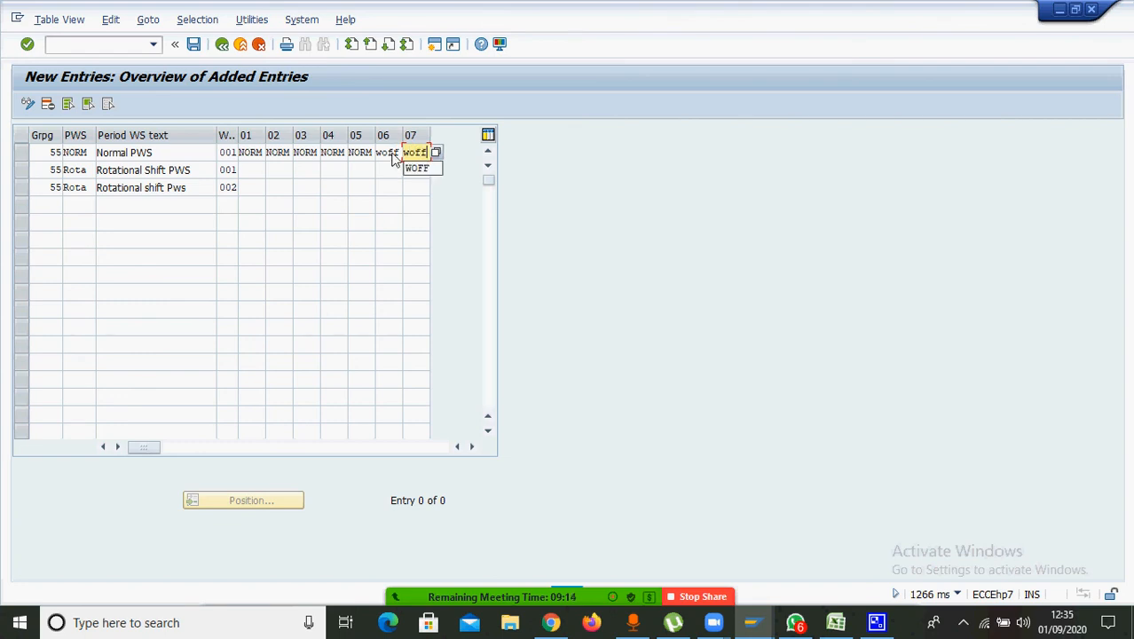
Assign the daily work schedule Flex to days 01 through 05 of the rotational shift's week 001
left_click(253, 171)
type("Flex")
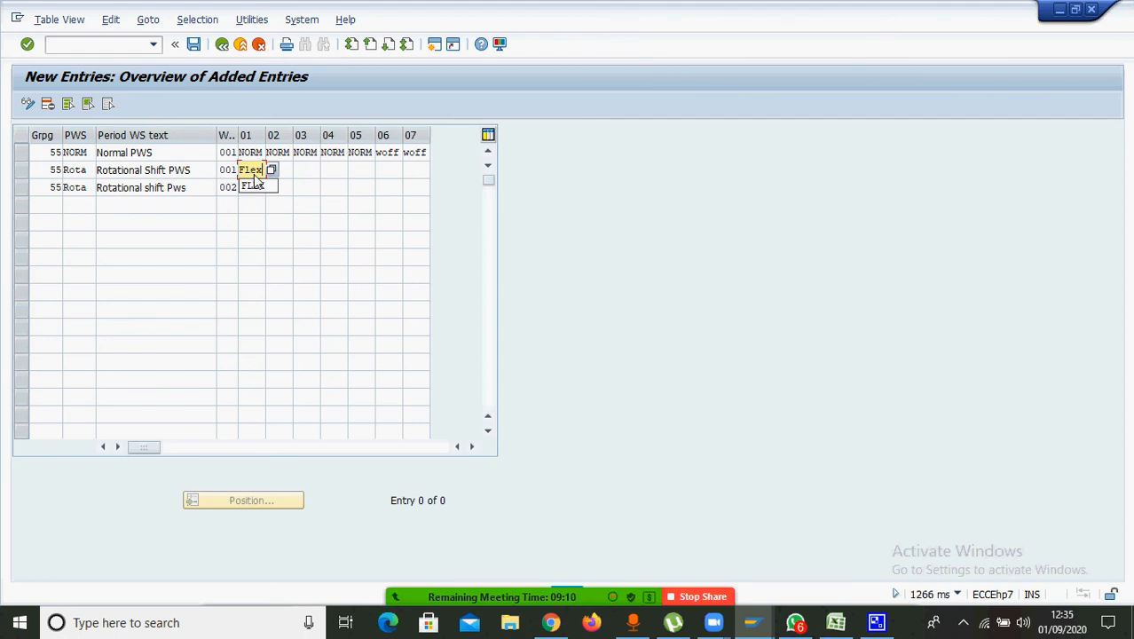
double_click(254, 175)
key("ctrl+c")
left_click(285, 169)
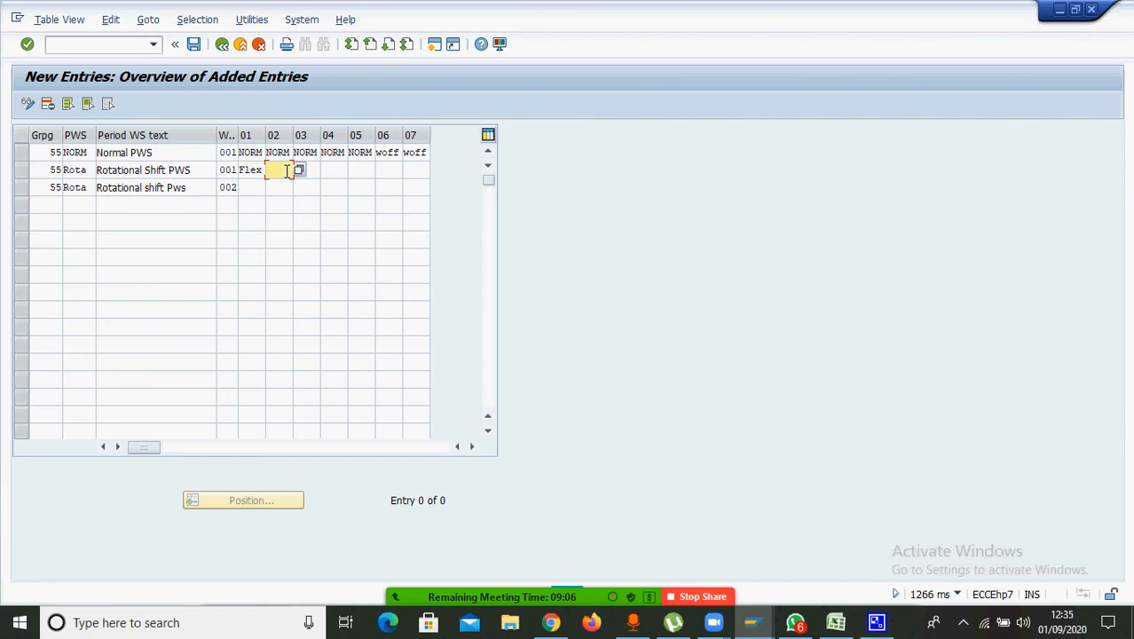
key("ctrl+v")
left_click(314, 169)
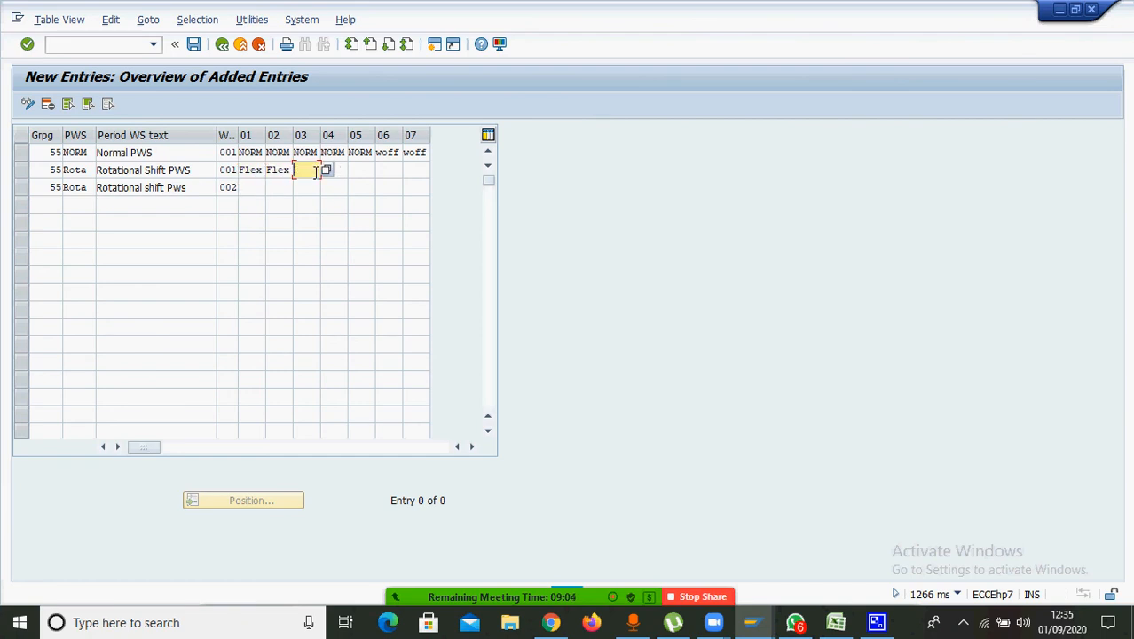
key("ctrl+v")
left_click(345, 171)
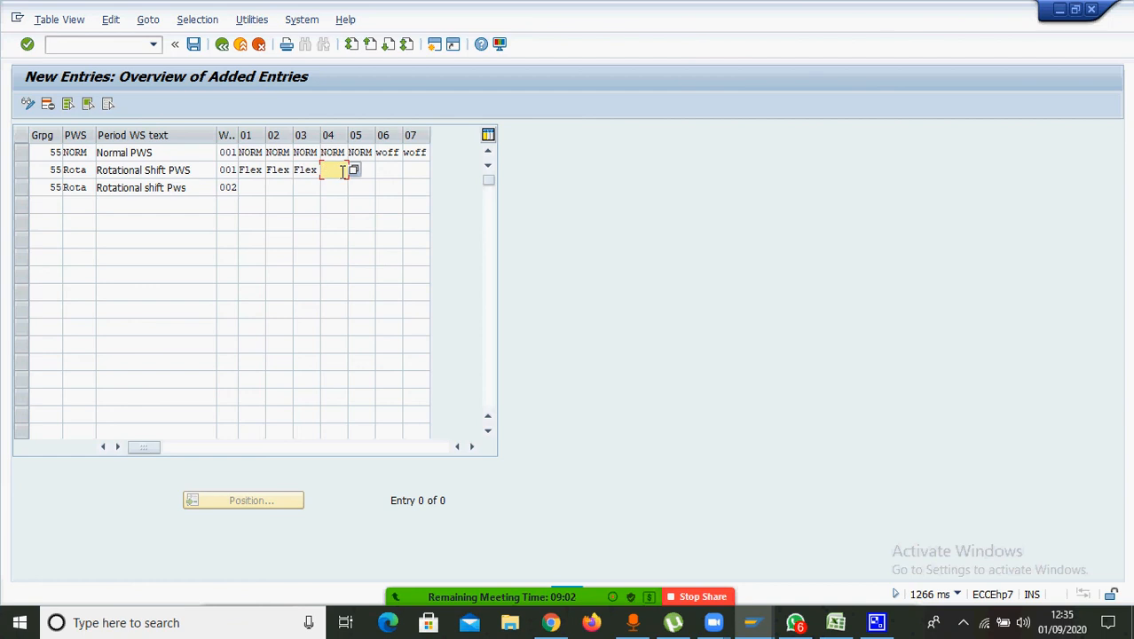
key("ctrl+v")
left_click(371, 171)
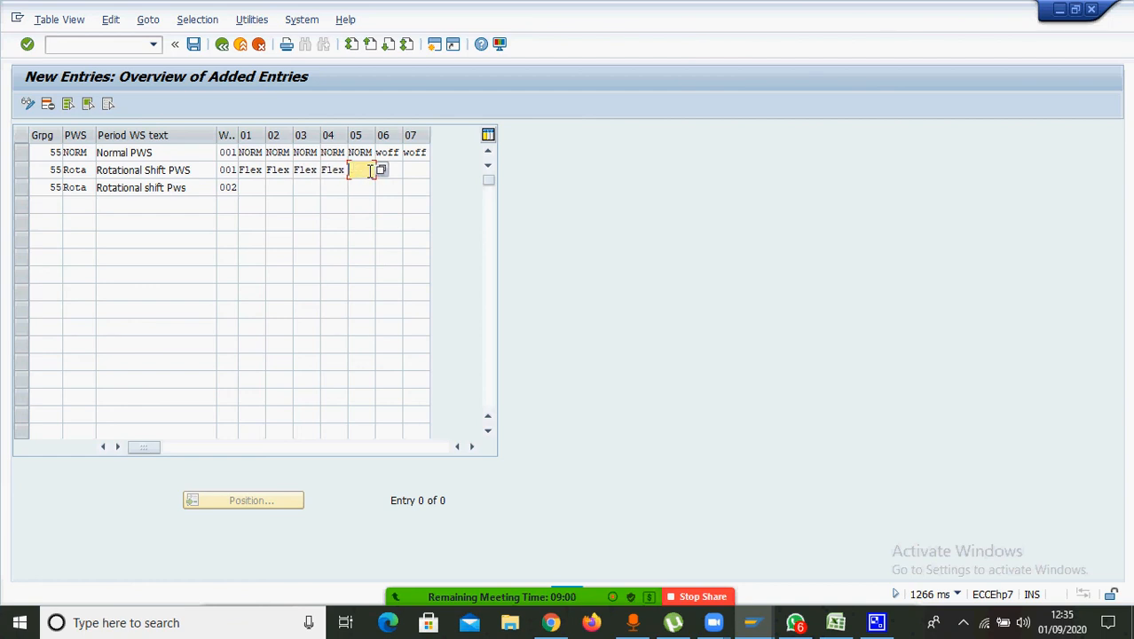
key("ctrl+v")
Assign WOFF to days 06 and 07 of the rotational shift's week 001
left_click(391, 171)
type("wo")
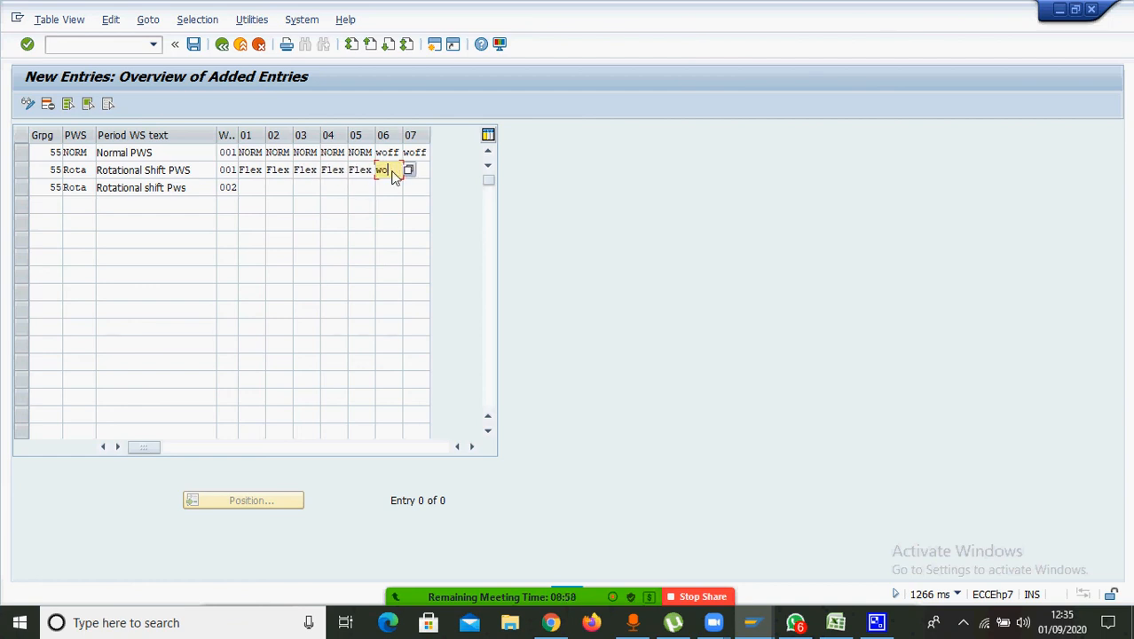
key("Down")
key("Return")
key("Tab")
type("w")
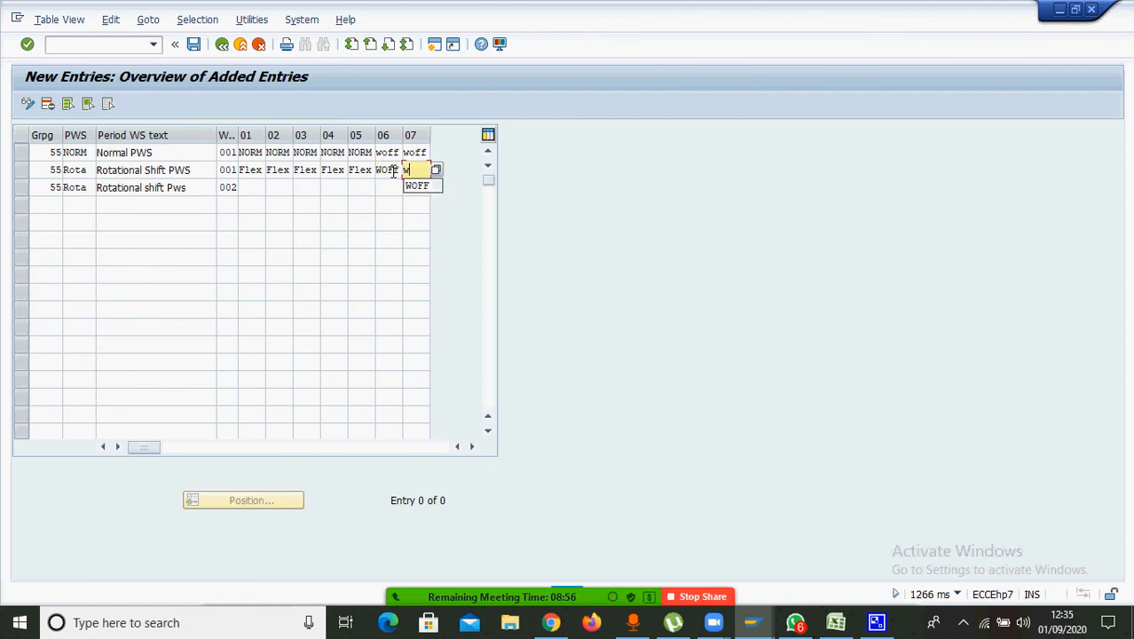
key("Down")
key("Return")
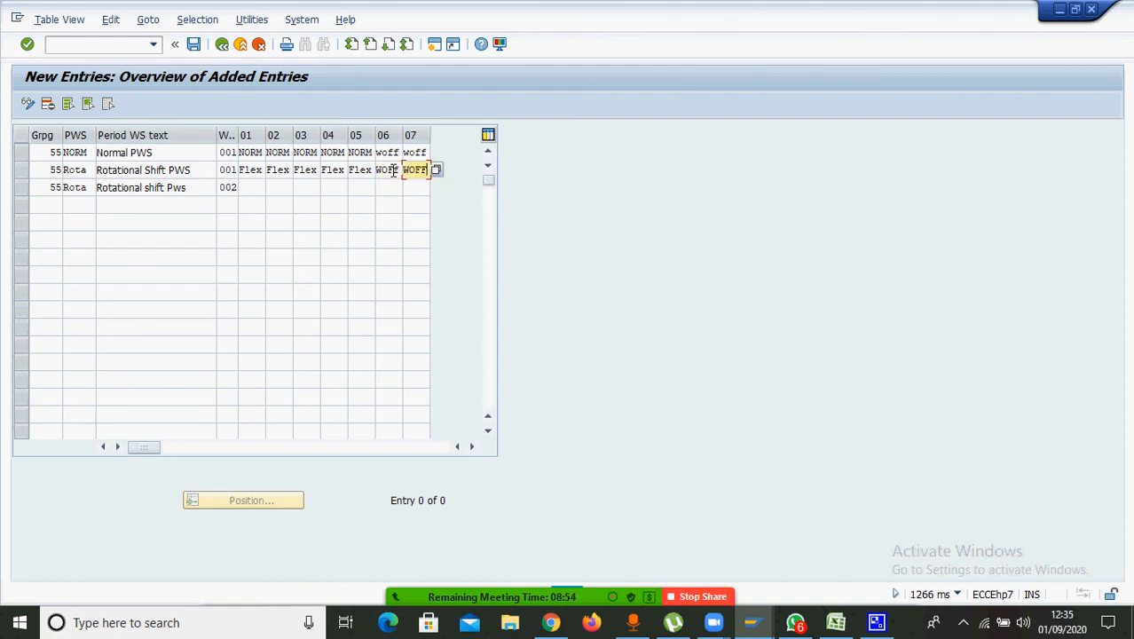
Assign the daily work schedule NORM to days 01 through 05 of the rotational shift's week 002
left_click(257, 188)
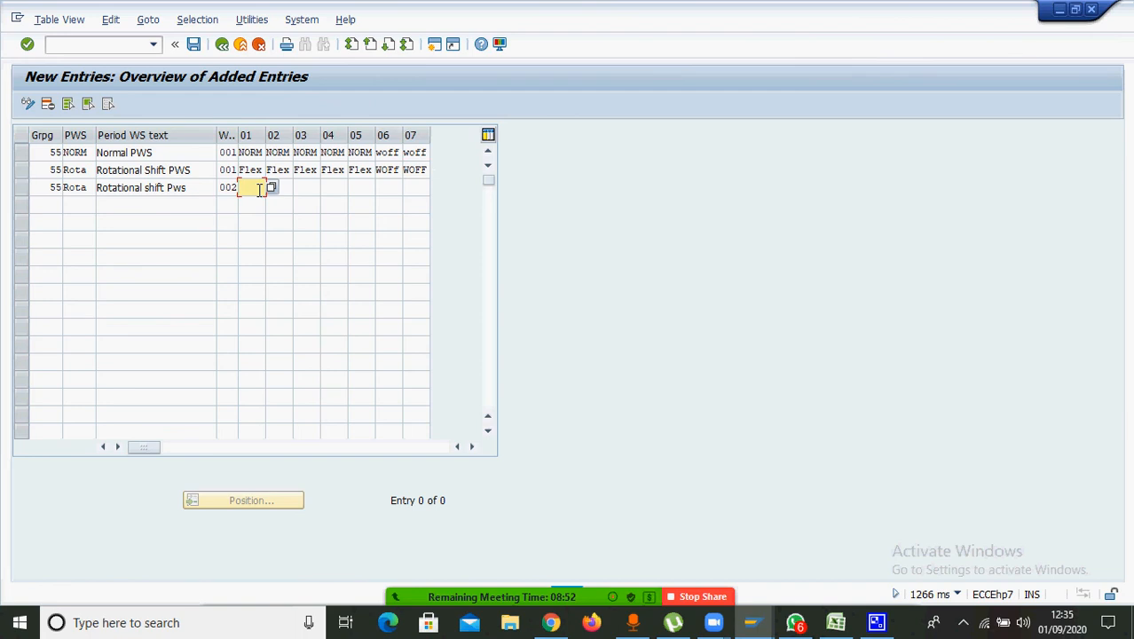
type("nor")
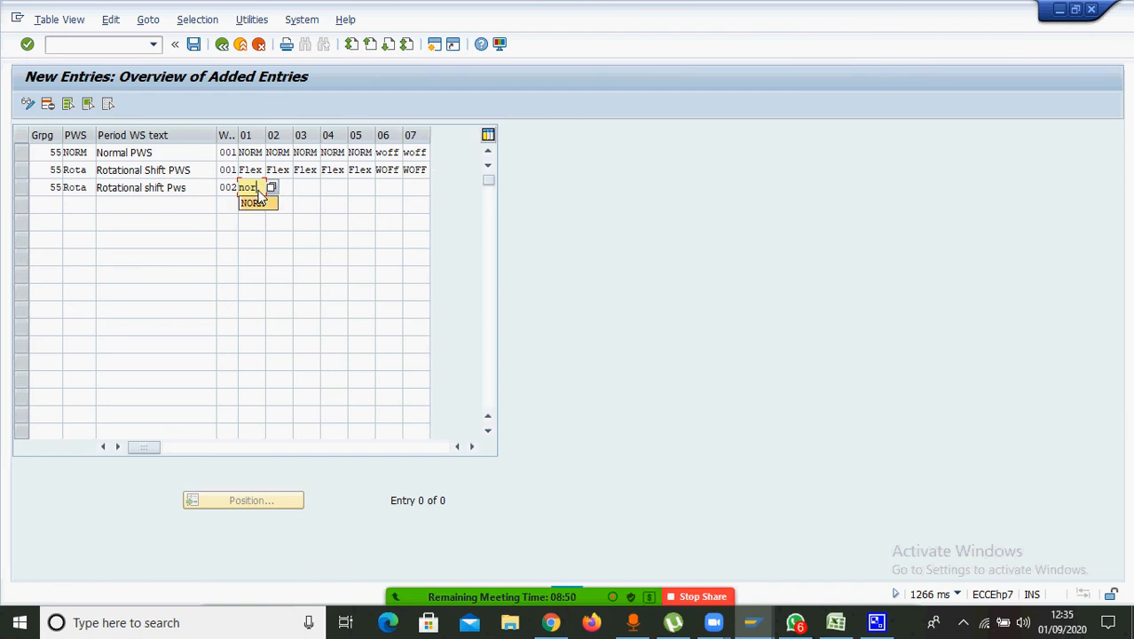
key("Down")
key("Return")
key("Tab")
type("nor")
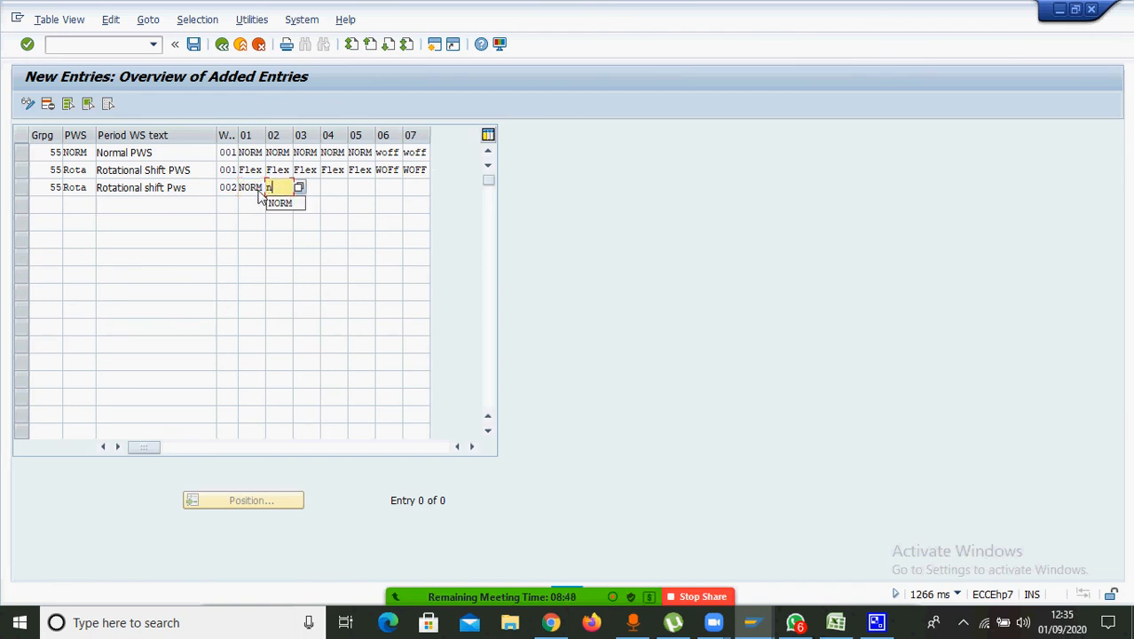
key("Down")
key("Return")
key("Tab")
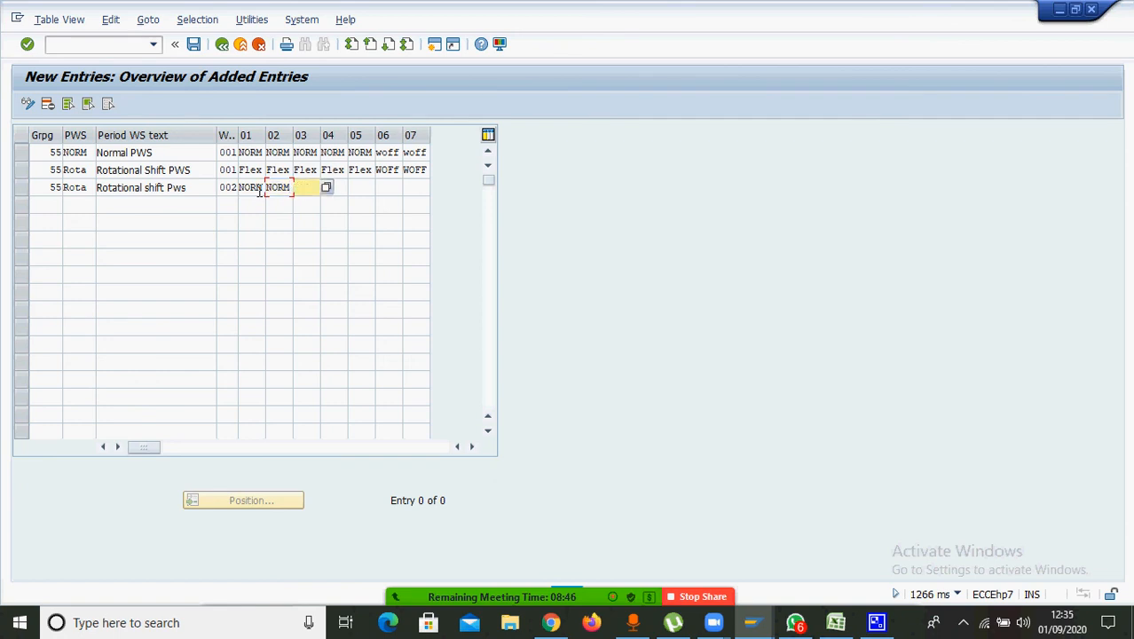
type("norm")
key("Tab")
type("norm")
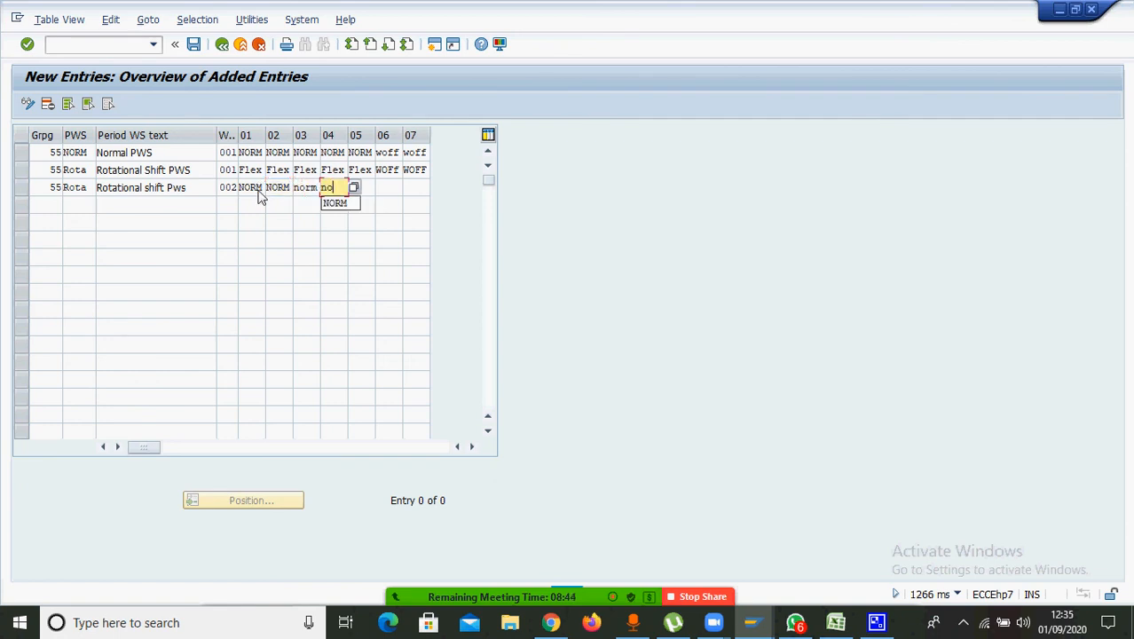
key("Tab")
type("norm")
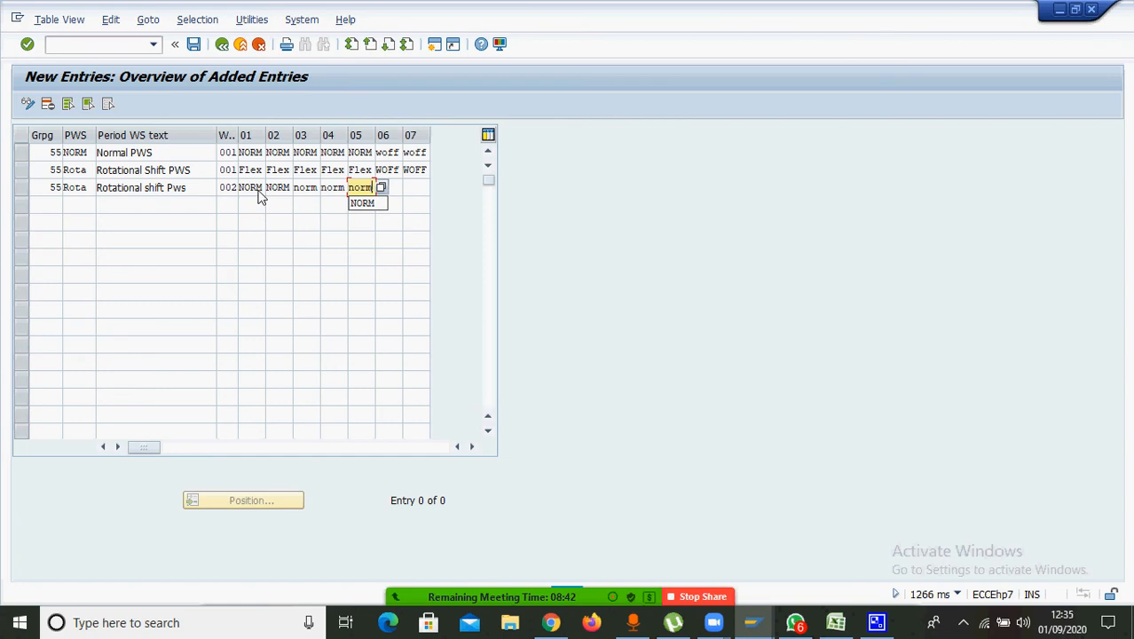
Assign woff to days 06 and 07 of the rotational shift's week 002 and validate the entries
key("Tab")
type("woff")
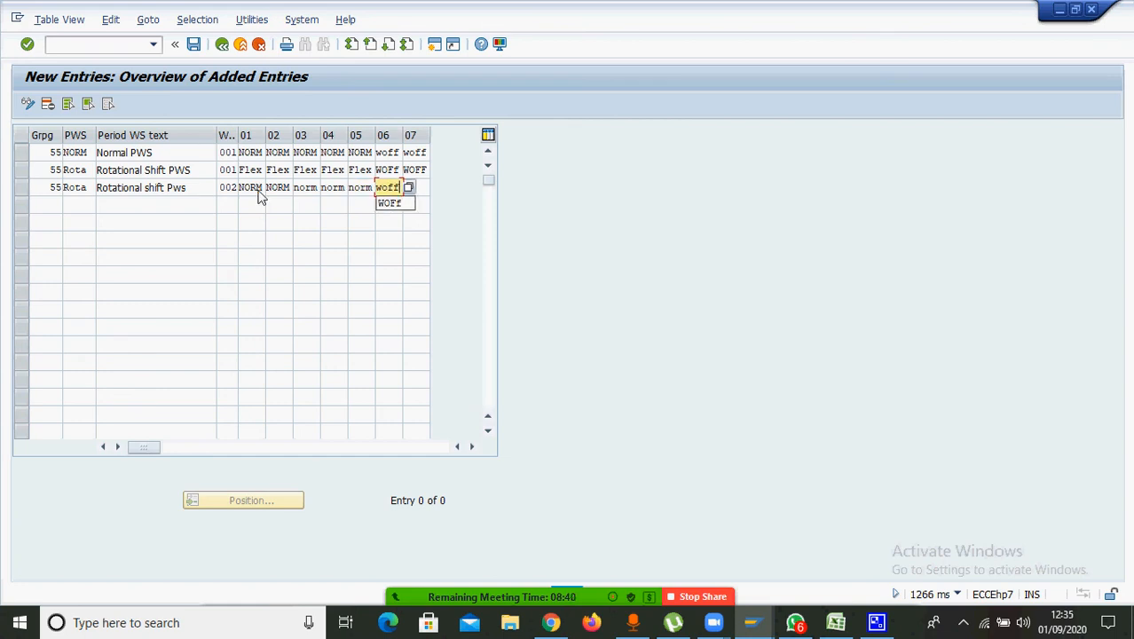
key("Tab")
type("woff")
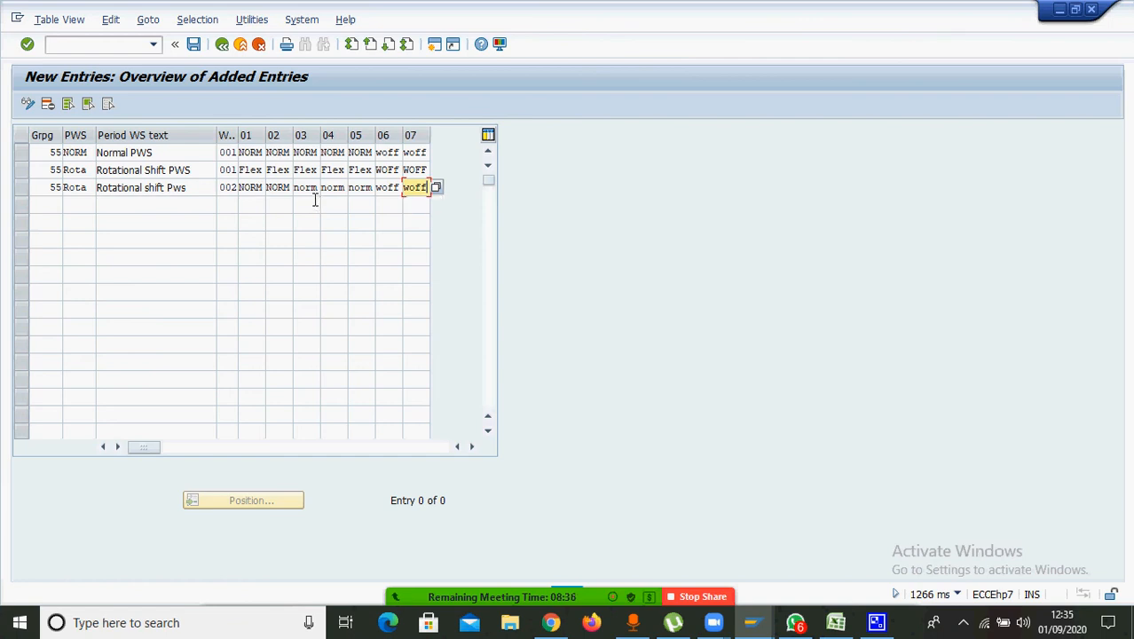
key("Return")
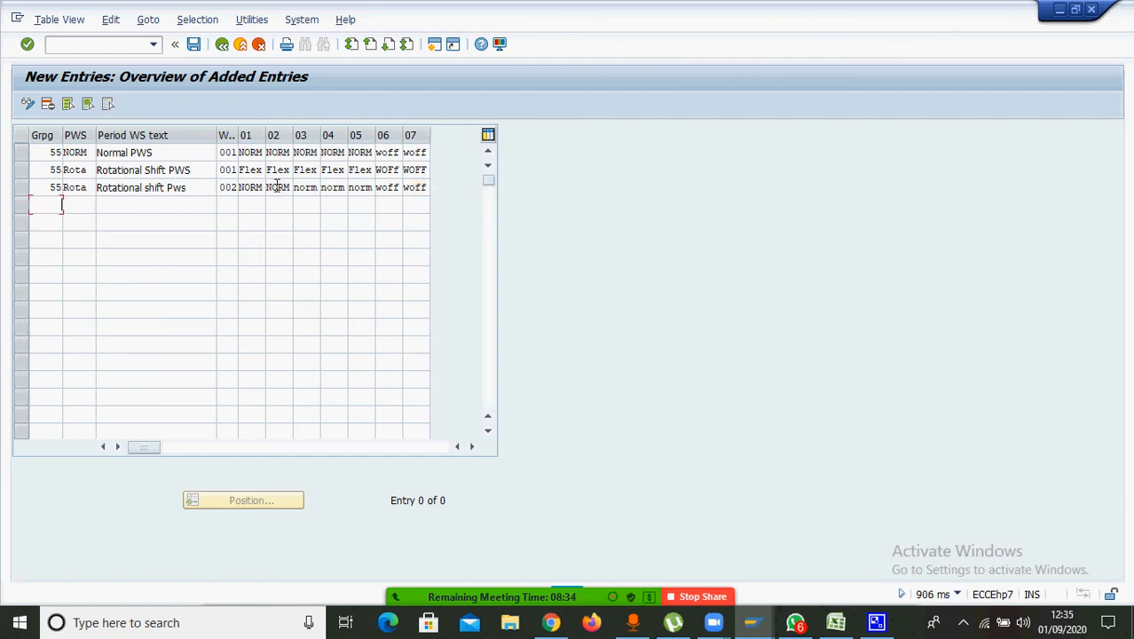
Save the new period work schedules in the proposed customizing request and return to the implementation guide
left_click(22, 154)
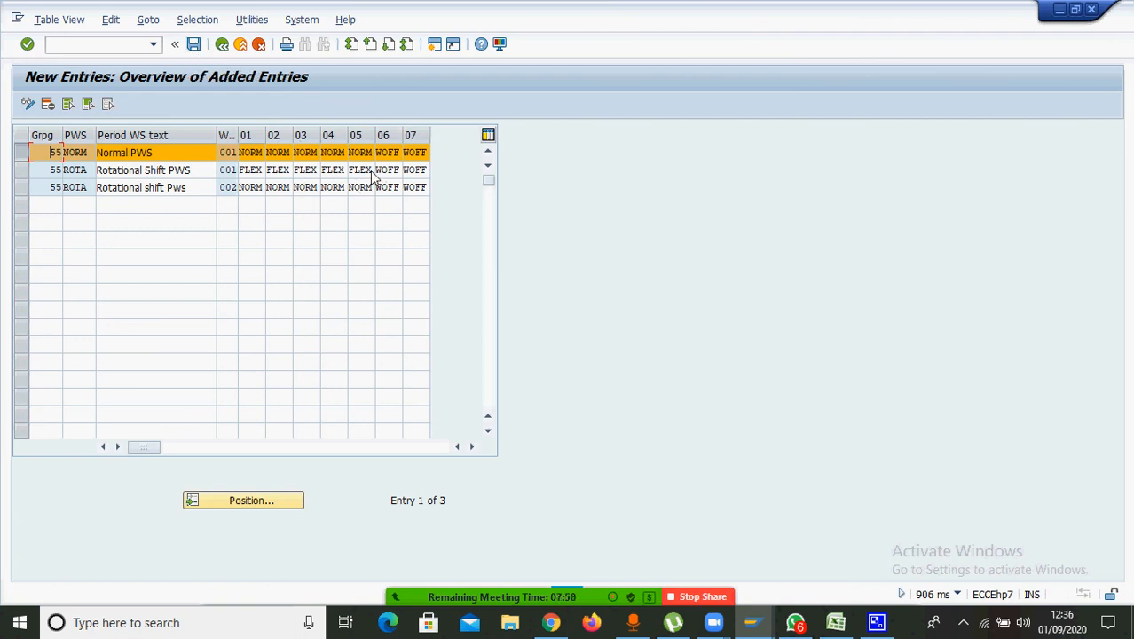
left_click(196, 46)
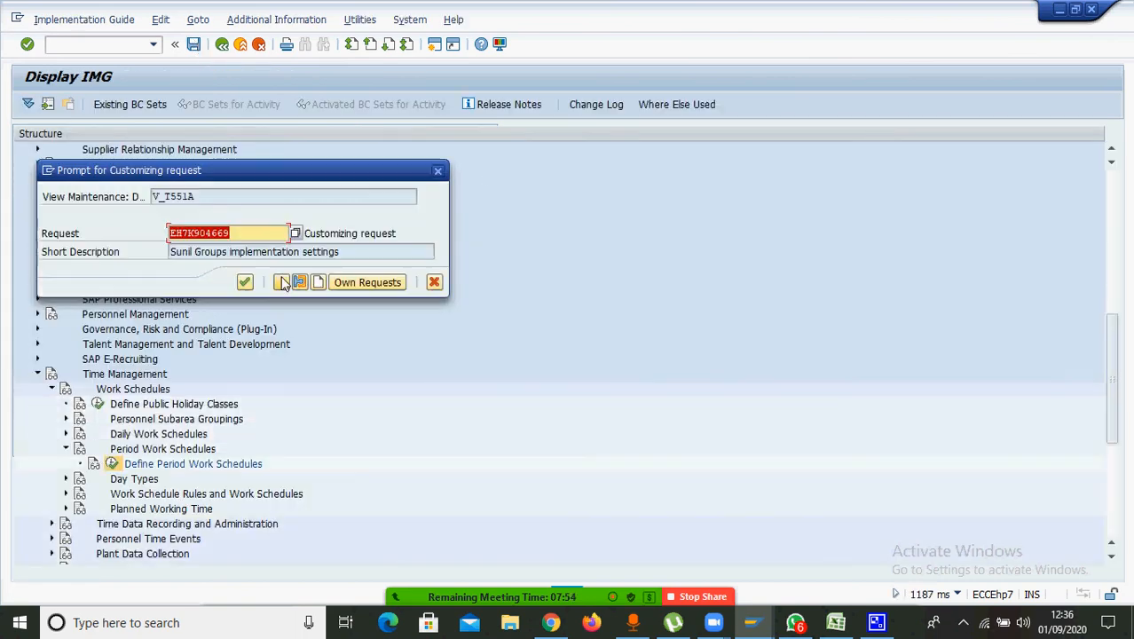
left_click(245, 282)
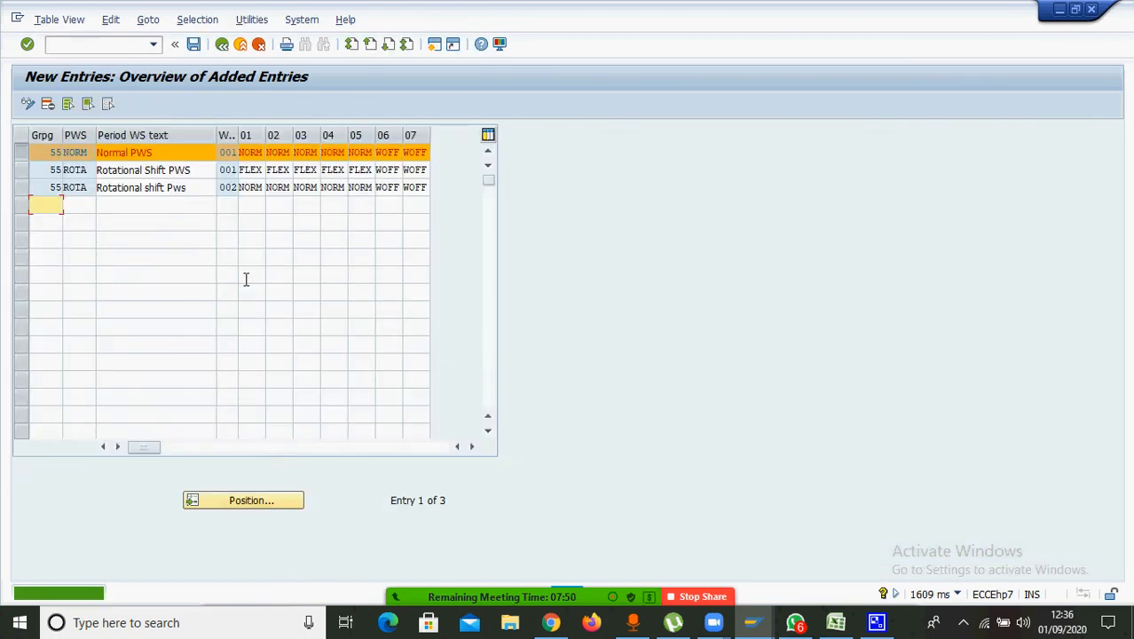
left_click(222, 45)
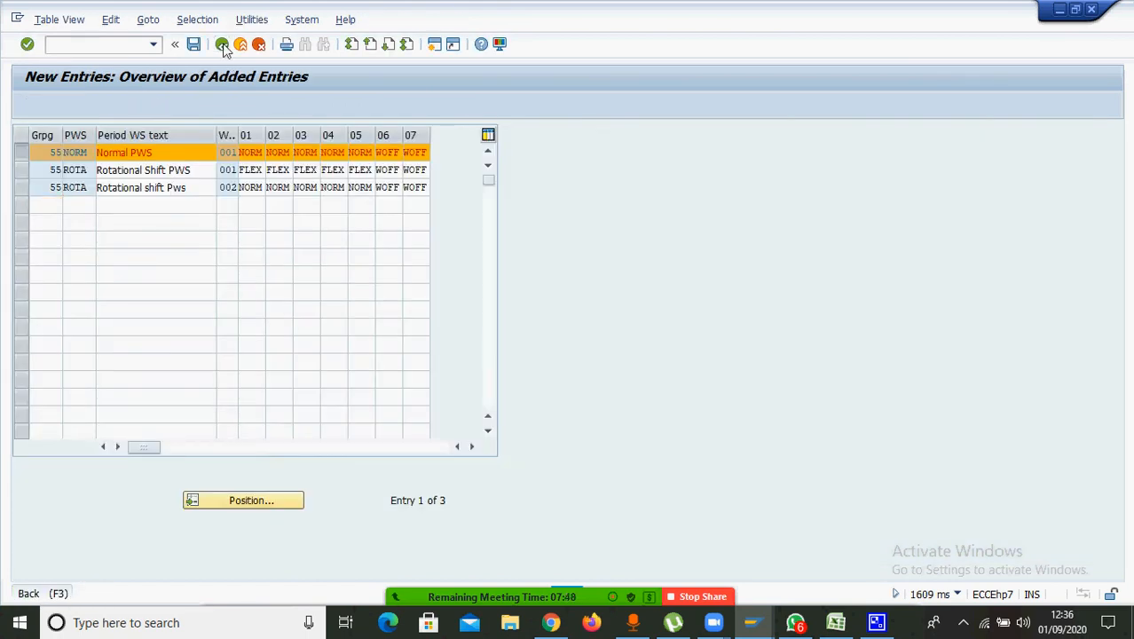
left_click(223, 45)
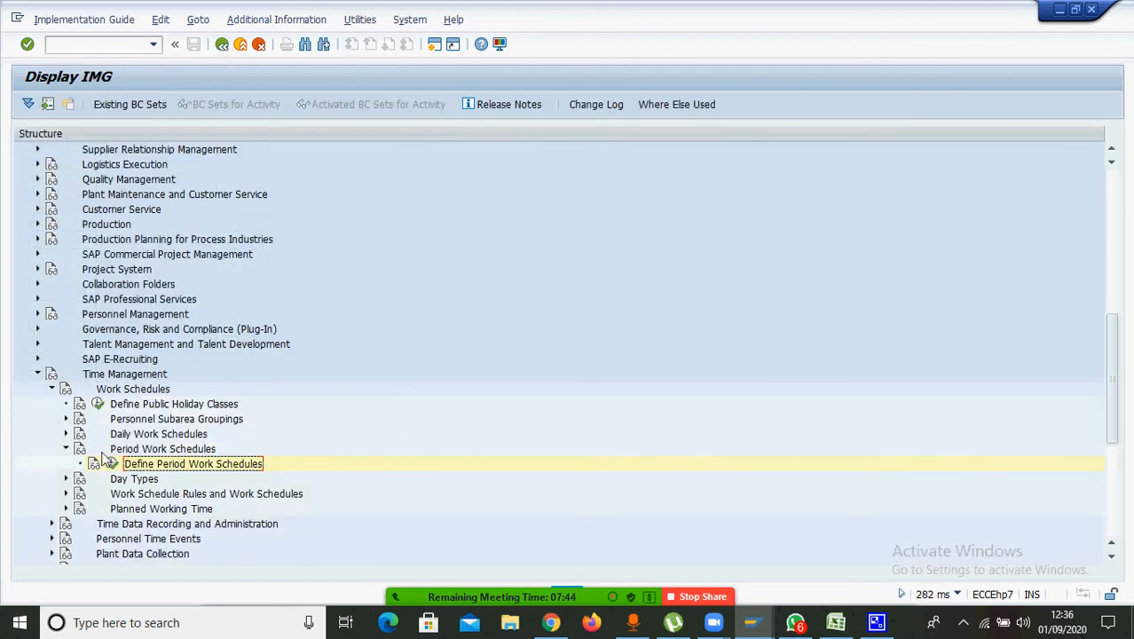
Open the Define Employee Subgroup Grouping activity within Work Schedule Rules and Work Schedules
mouse_move(589, 583)
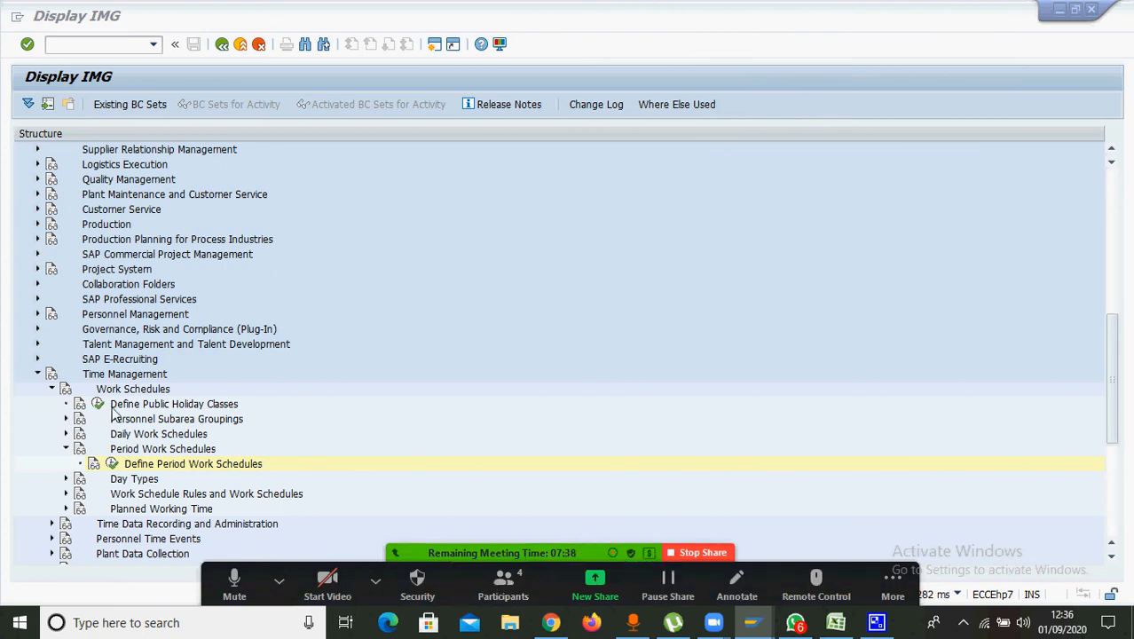
left_click(121, 497)
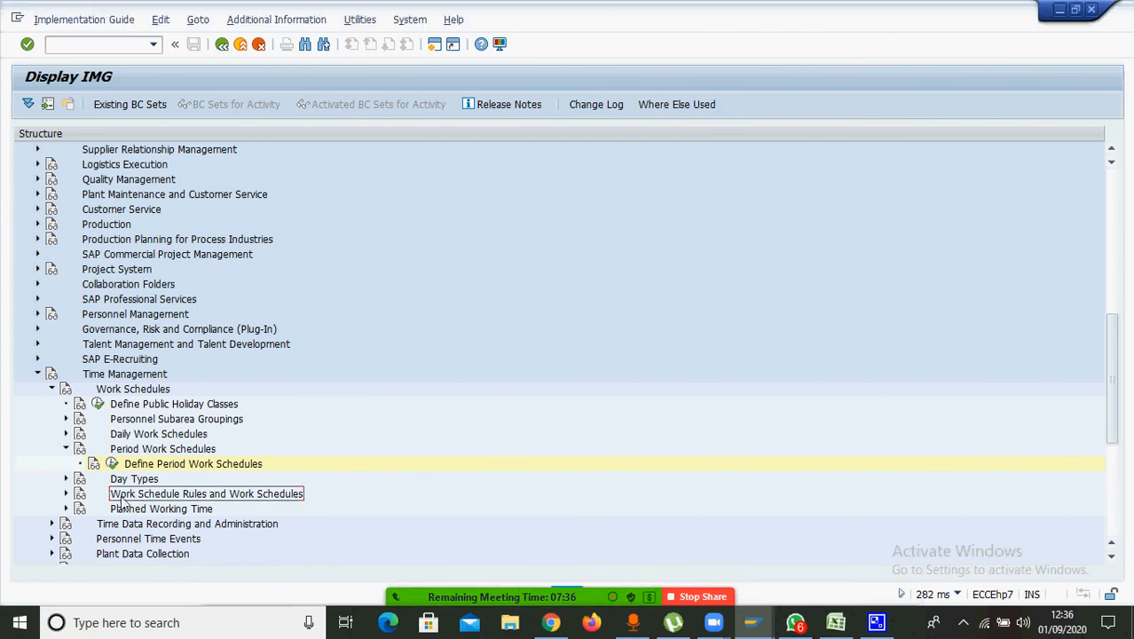
left_click(66, 495)
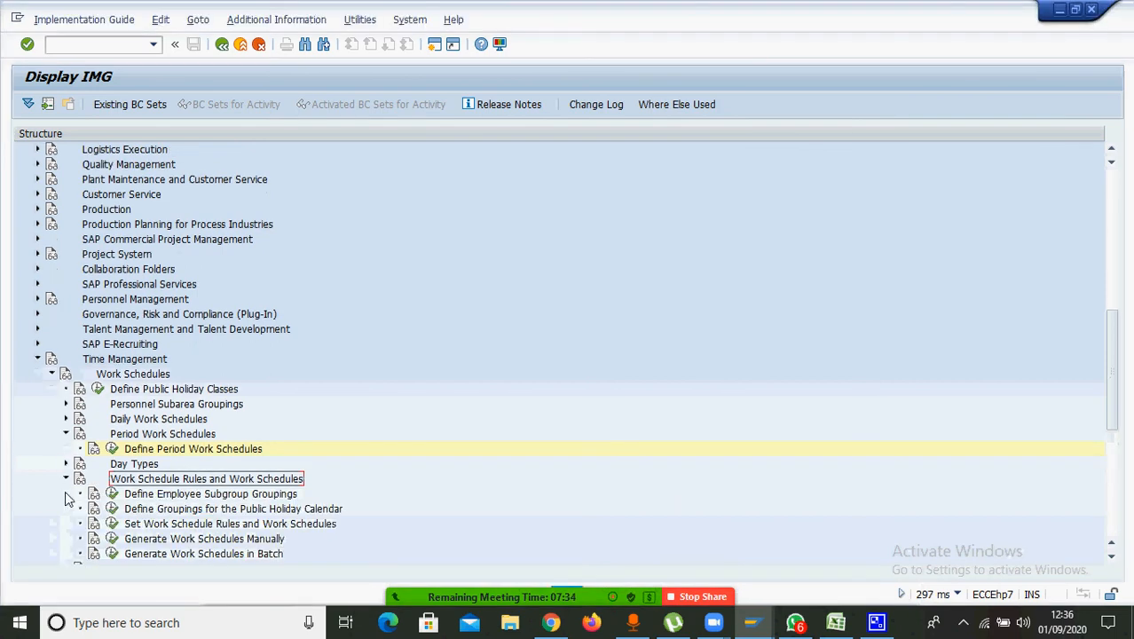
left_click(183, 496)
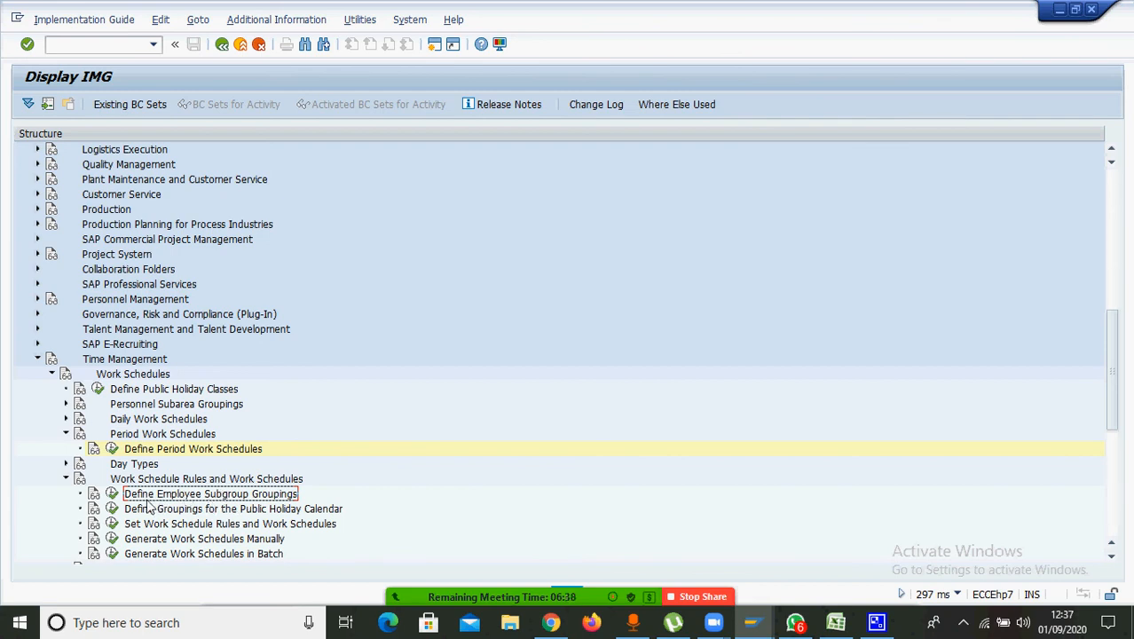
left_click(112, 495)
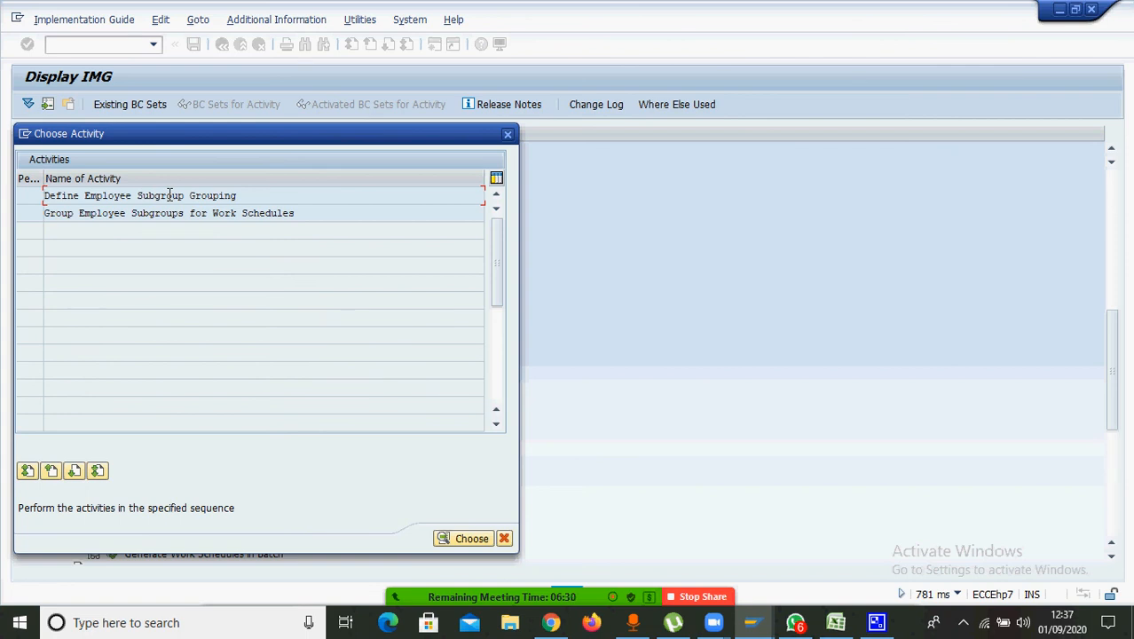
double_click(170, 197)
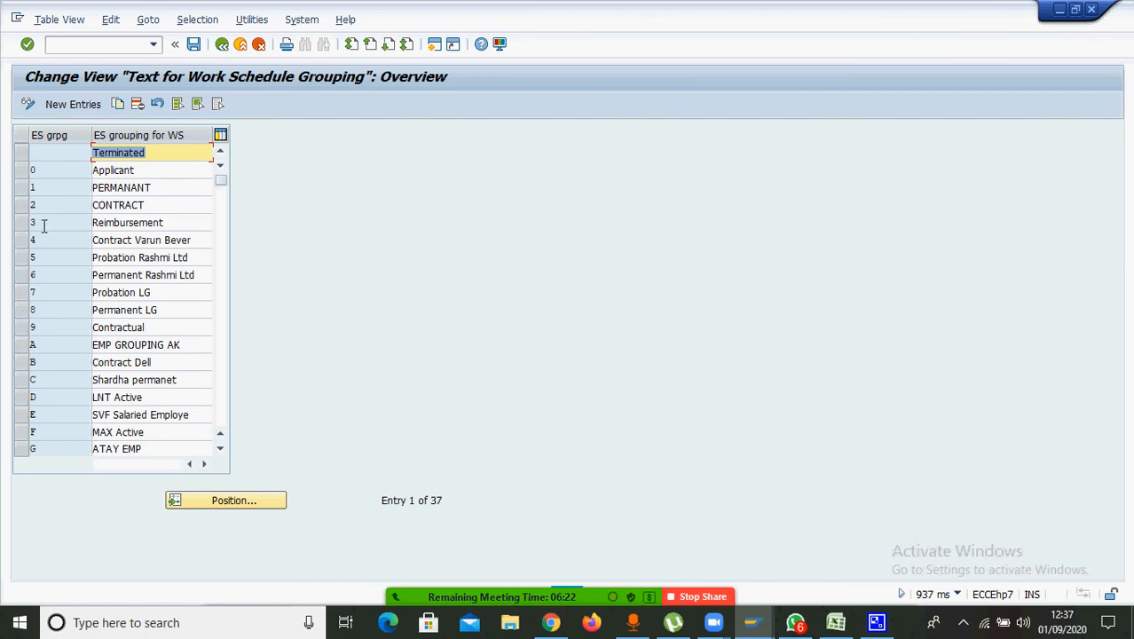
Review the existing PERMANANT and CONTRACT work schedule groupings, and return to the activity list
left_click(20, 188)
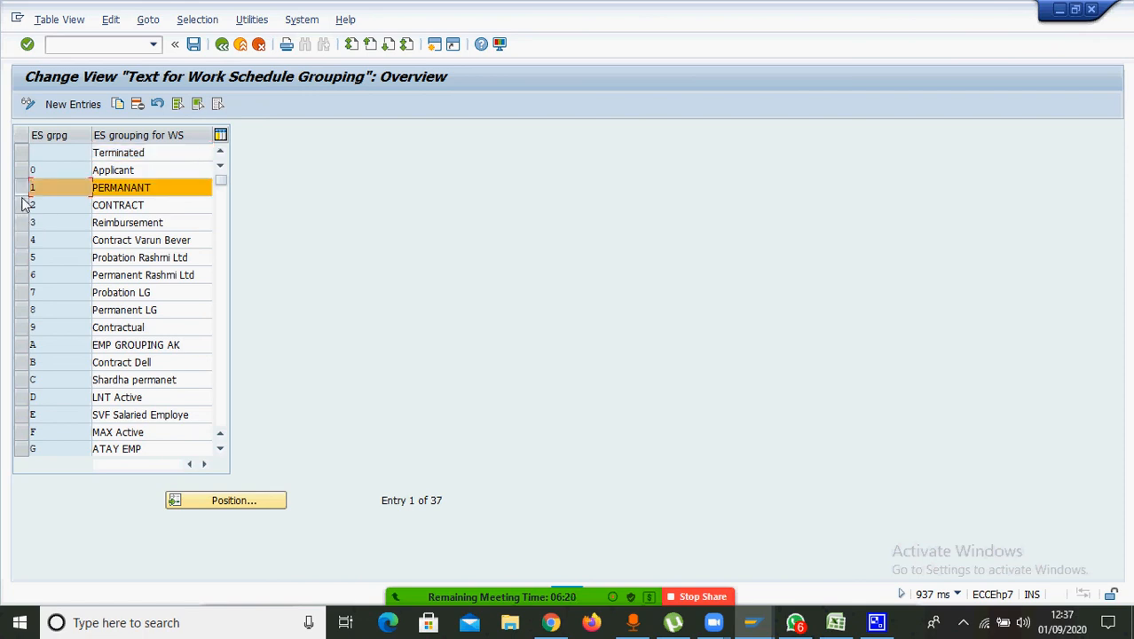
left_click(22, 205)
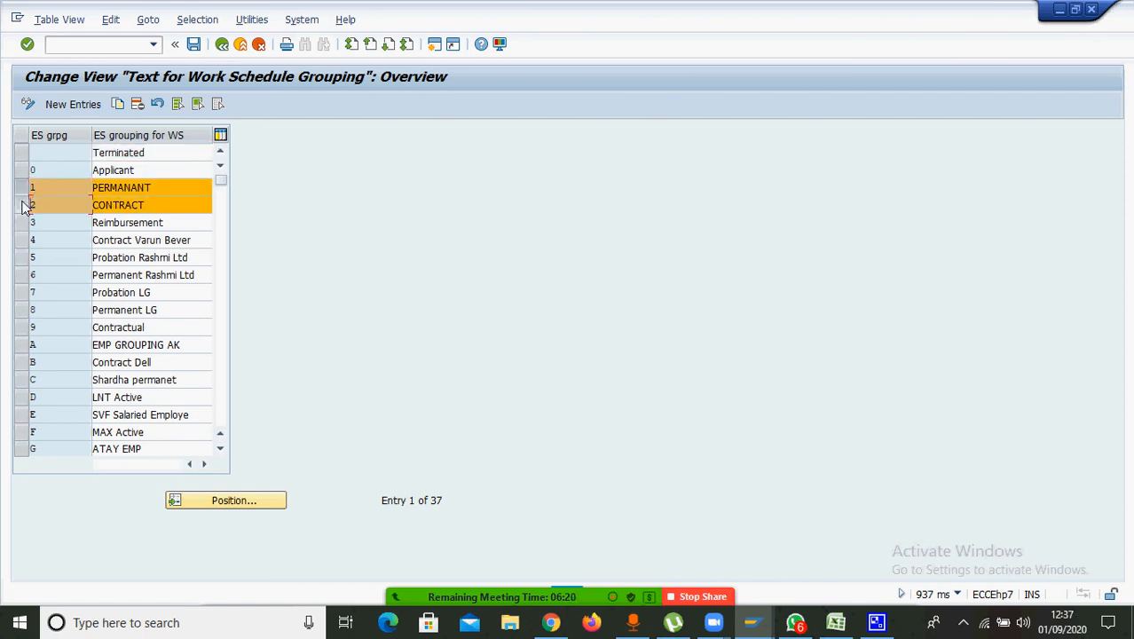
left_click(221, 45)
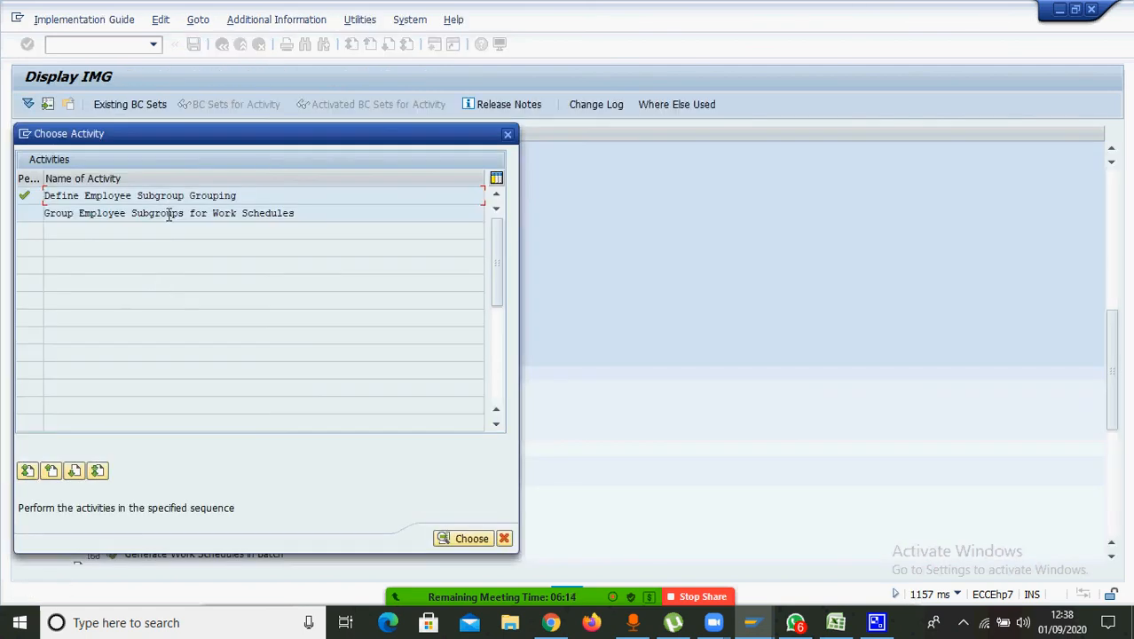
Open the Group Employee Subgroups for Work Schedules activity for country grouping 40
double_click(168, 218)
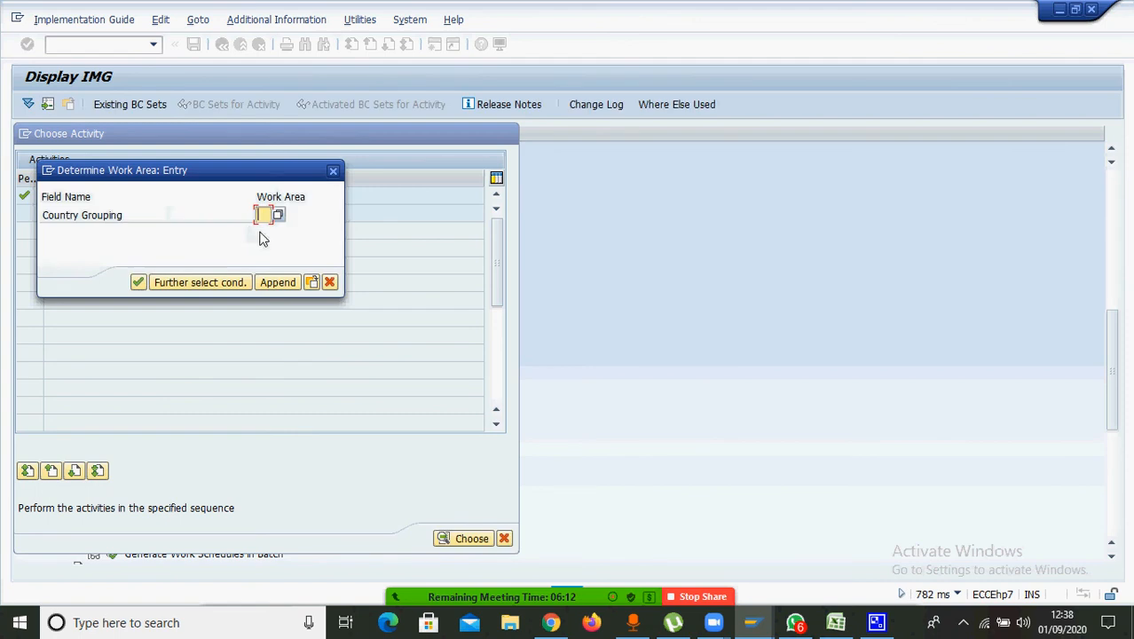
type("in")
key("Return")
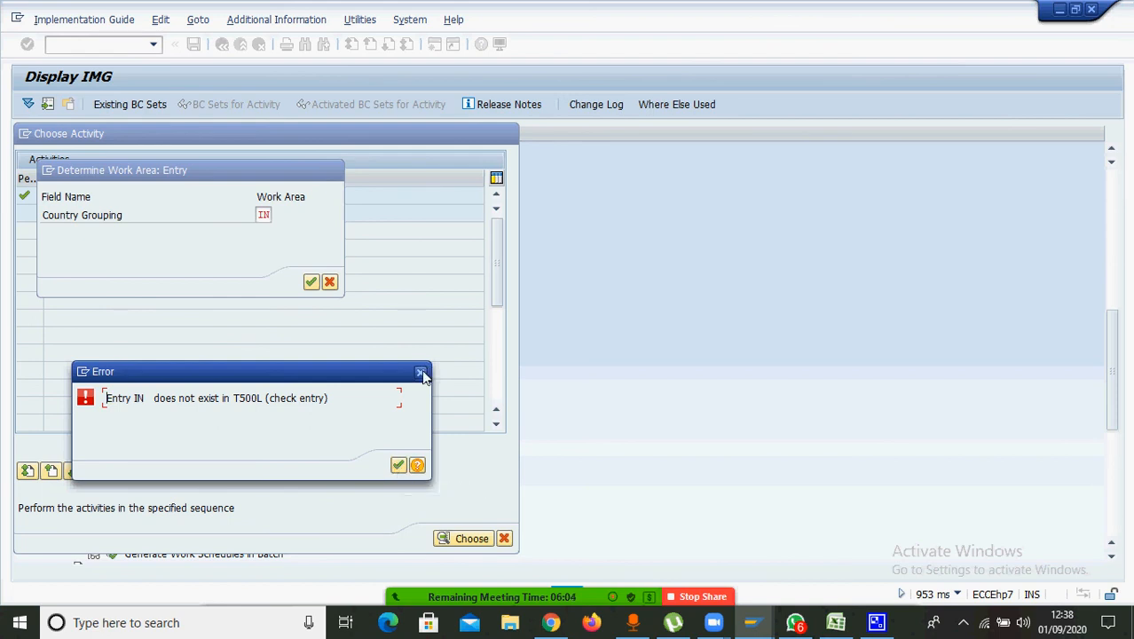
left_click(421, 370)
type("40")
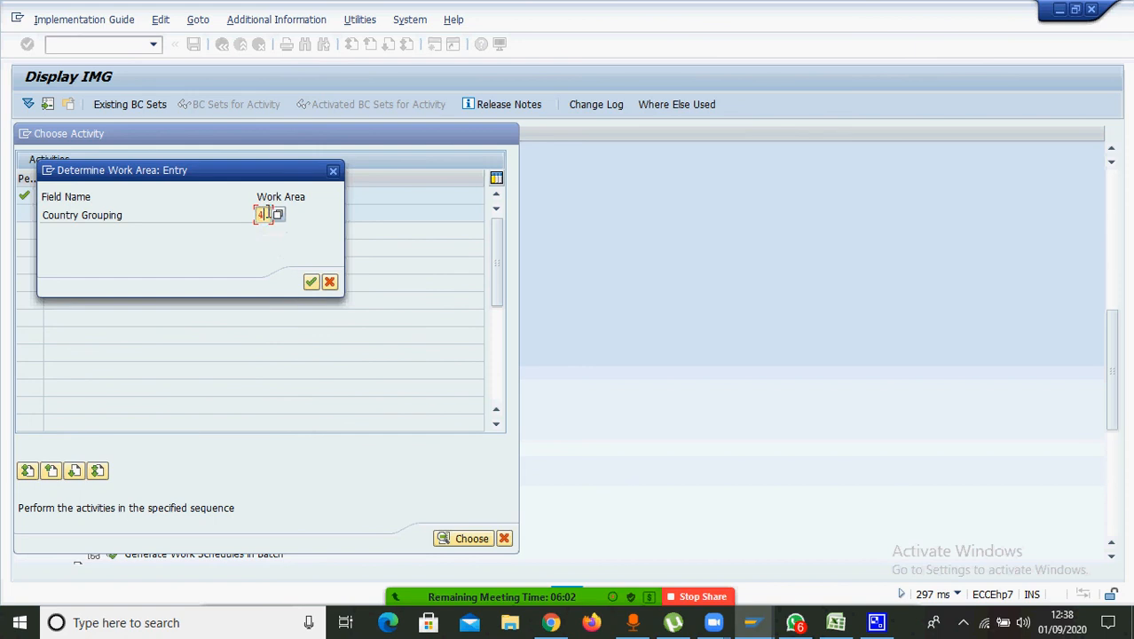
key("Return")
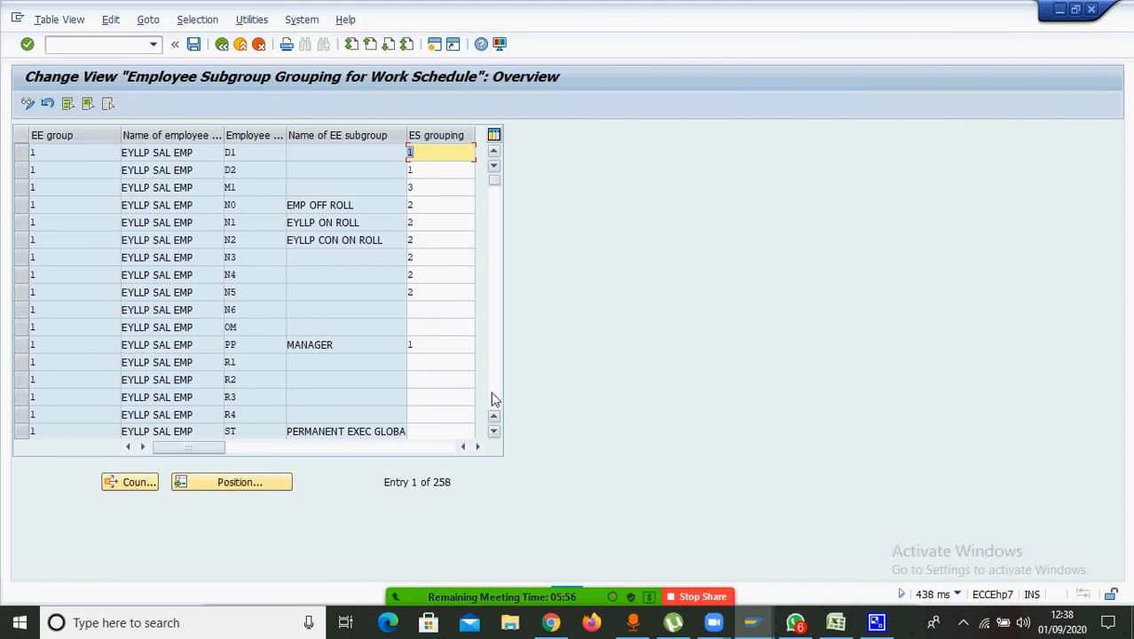
Look through the employee subgroup grouping entries to locate the Nestle – Permanent rows
scroll(493, 399, "down", 3)
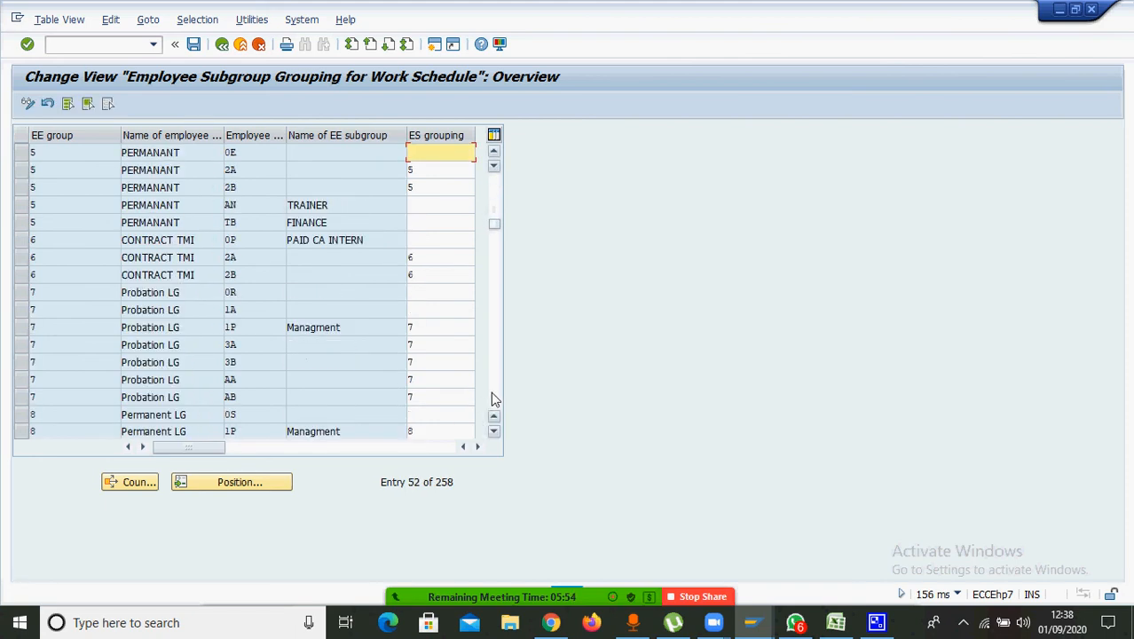
scroll(492, 397, "down", 3)
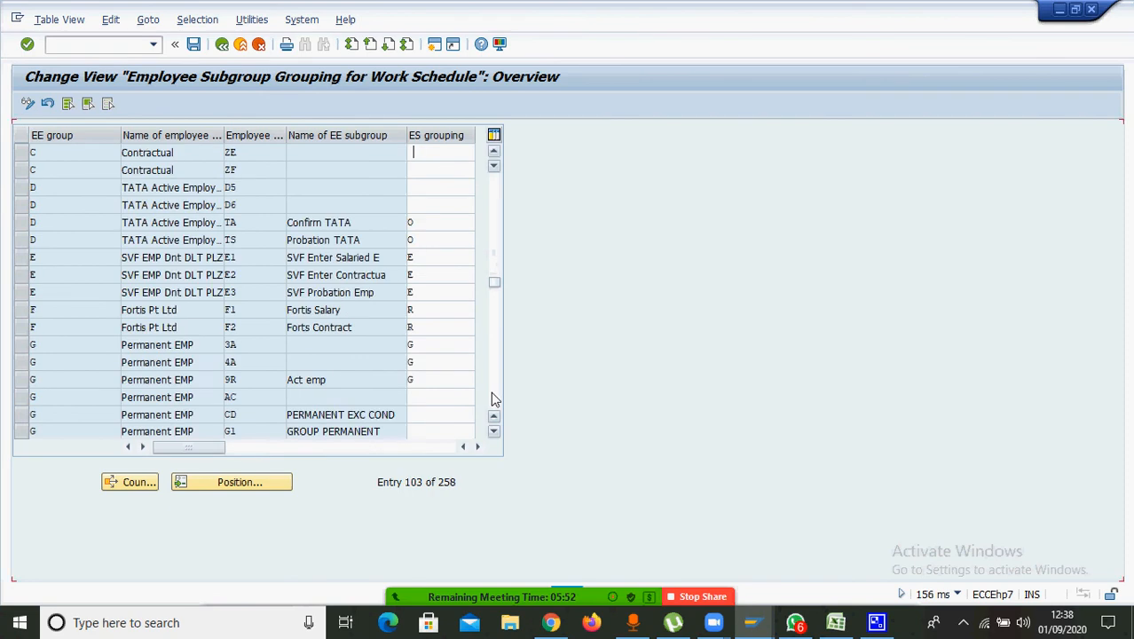
scroll(491, 393, "down", 1)
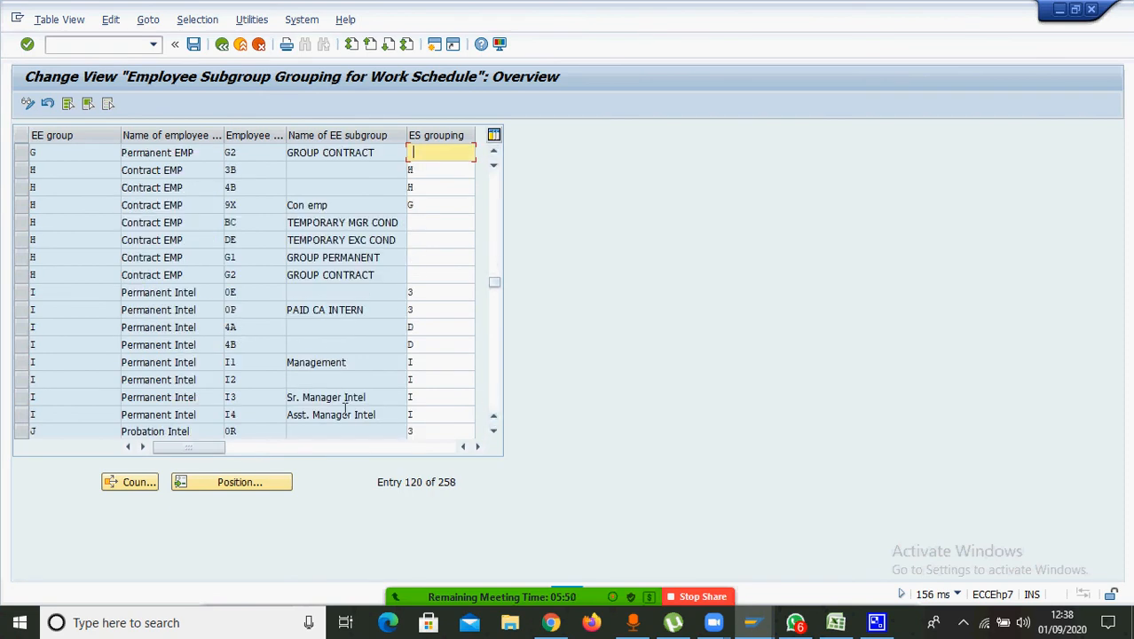
scroll(500, 384, "down", 1)
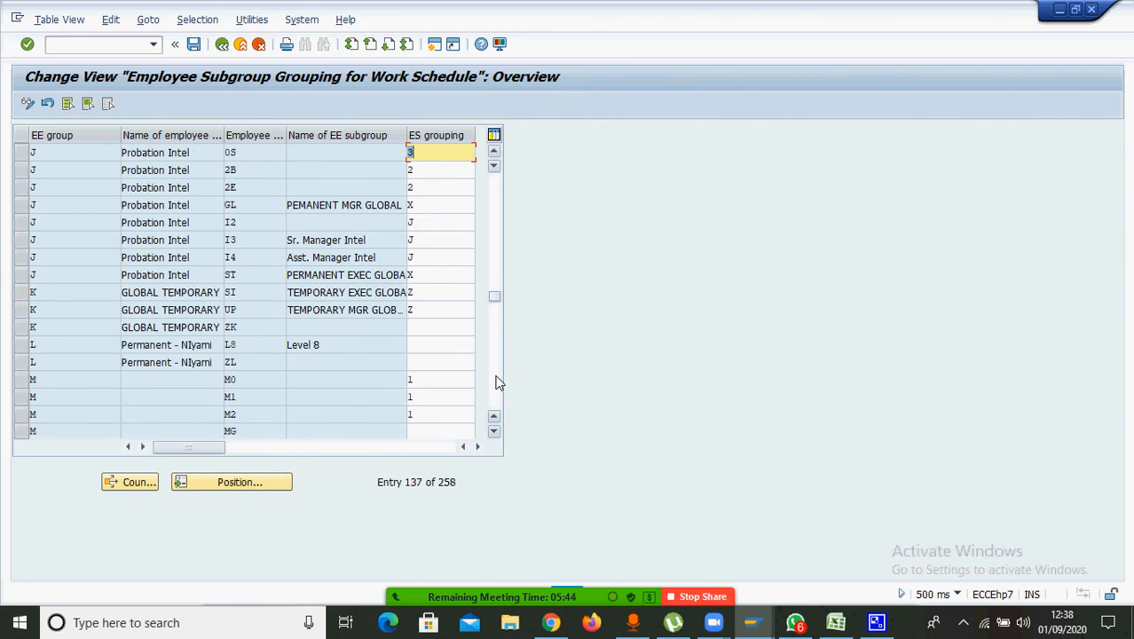
scroll(497, 382, "down", 1)
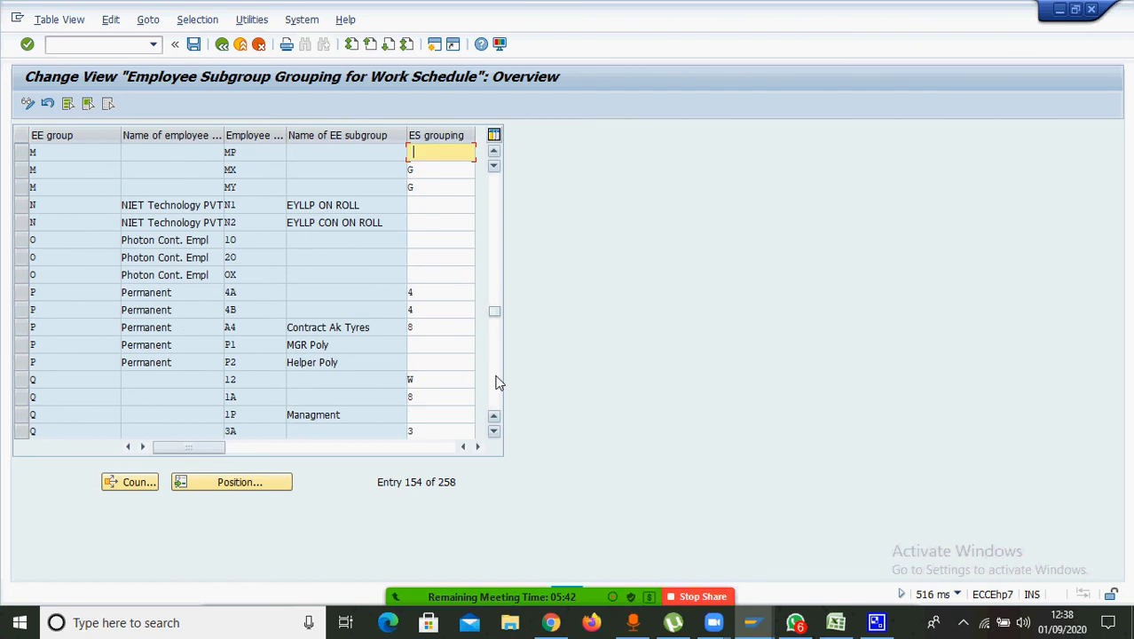
scroll(497, 382, "down", 1)
scroll(497, 381, "down", 1)
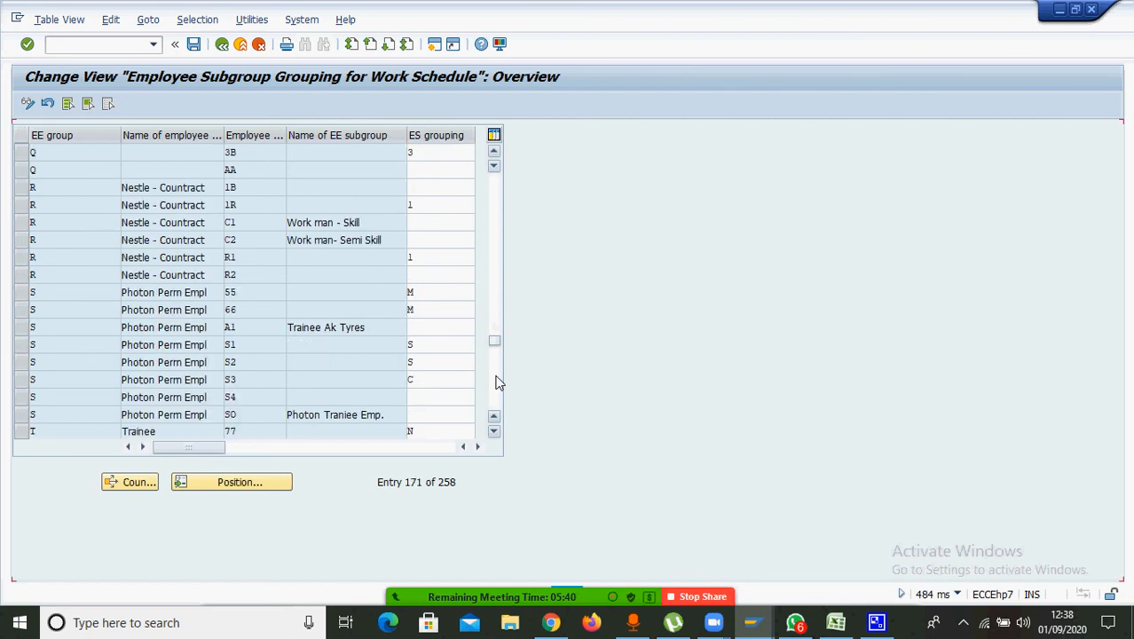
scroll(496, 382, "down", 1)
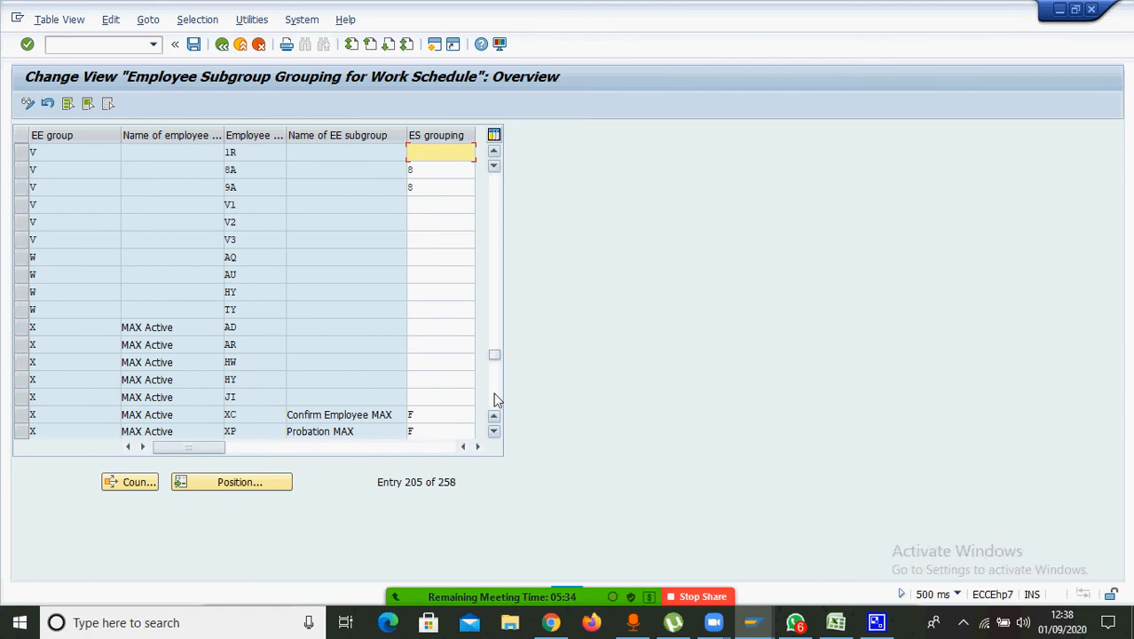
scroll(497, 401, "down", 1)
left_click(494, 394)
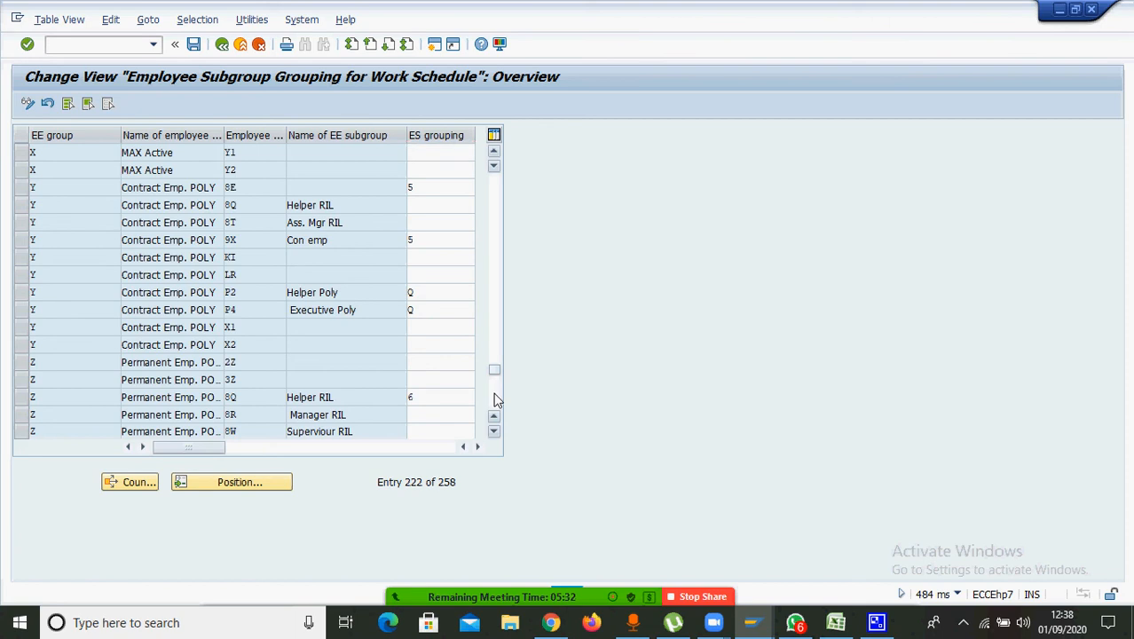
left_click(495, 401)
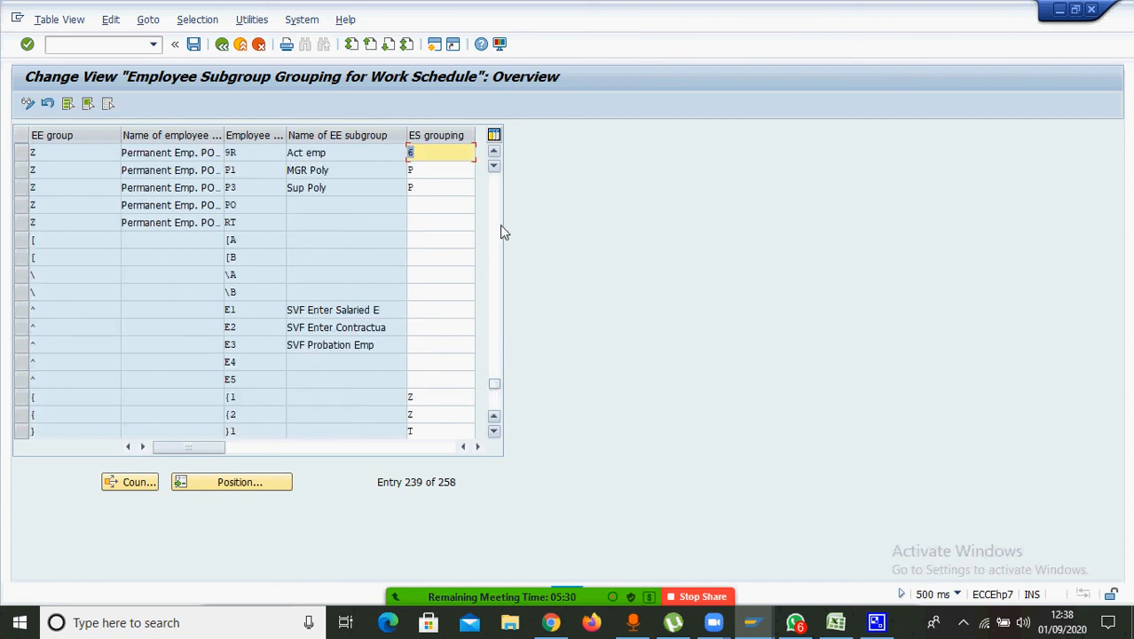
left_click(498, 190)
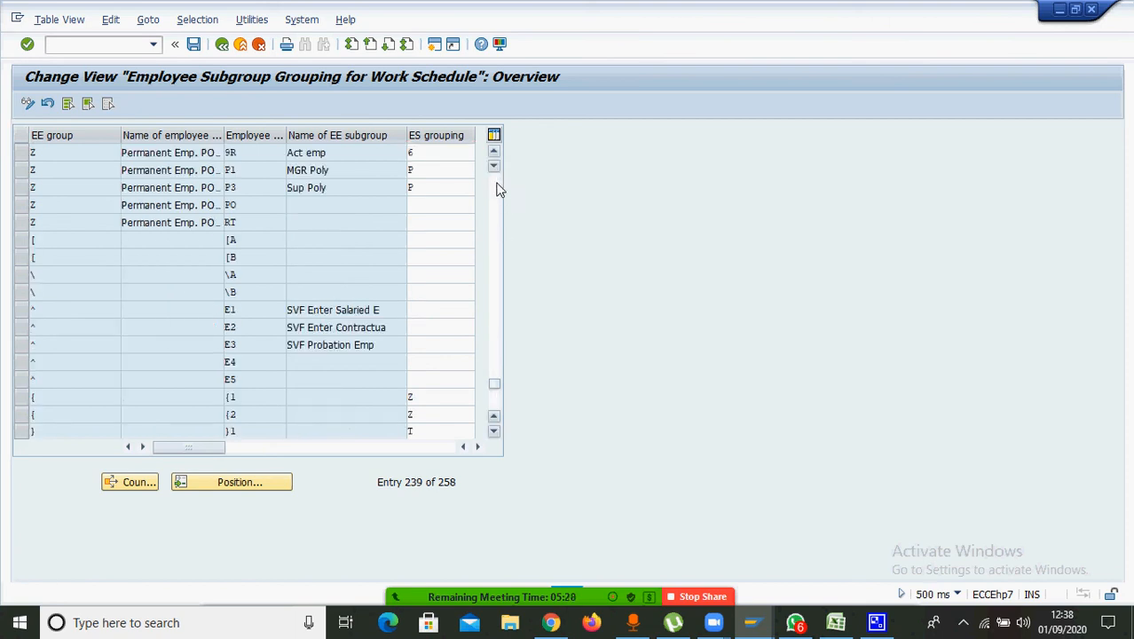
left_click(498, 190)
left_click(498, 190)
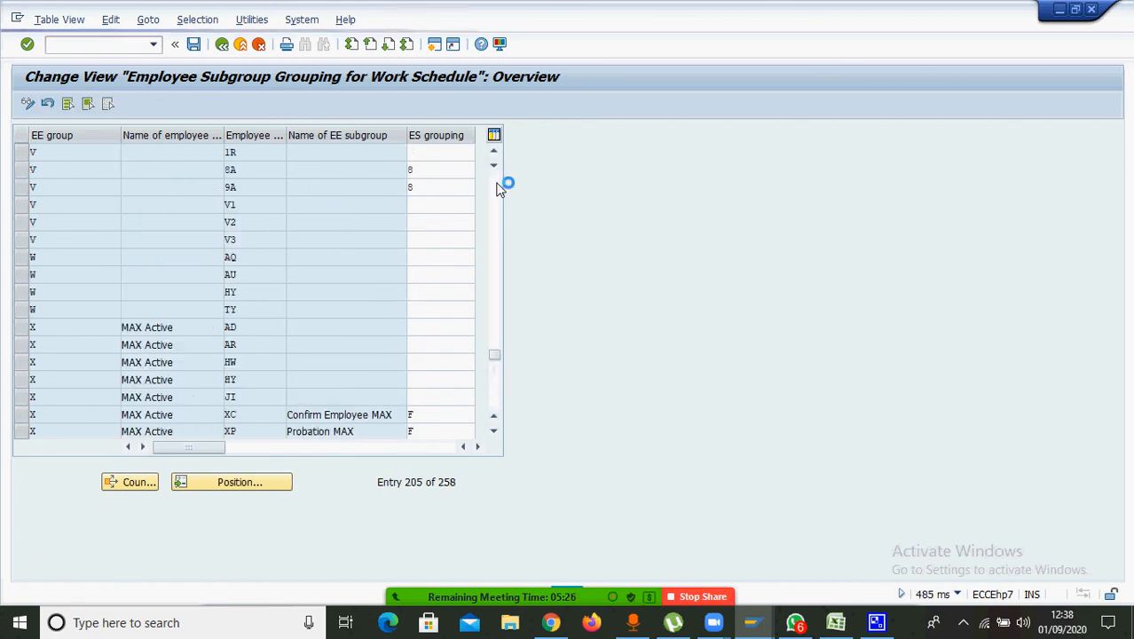
left_click(499, 190)
left_click(498, 190)
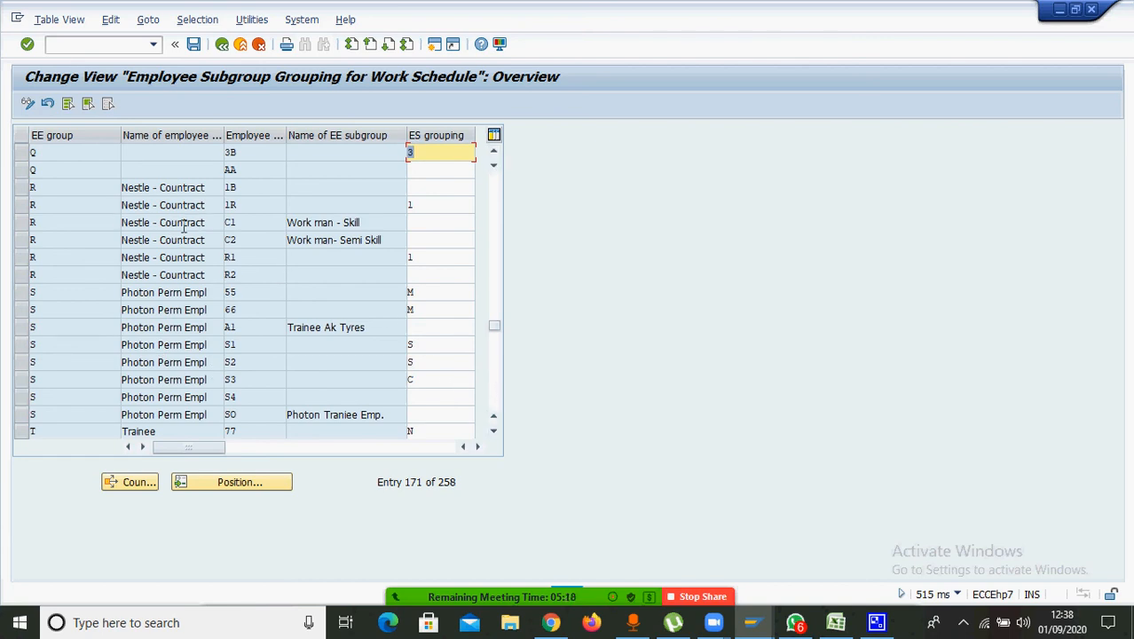
left_click(497, 394)
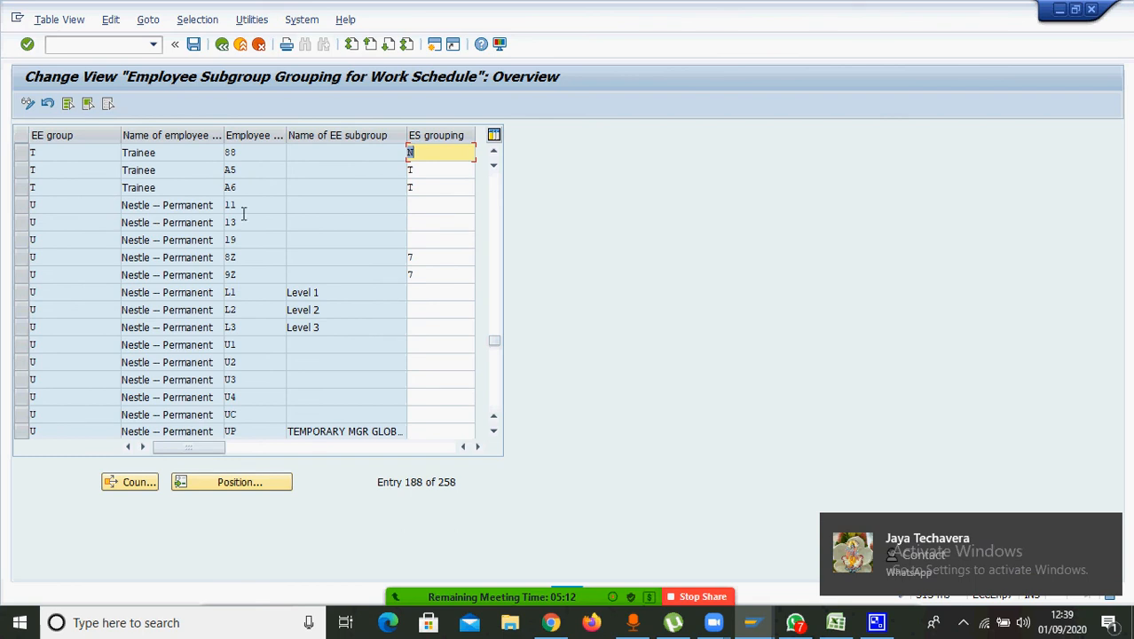
Assign ES grouping 1 to Nestle – Permanent subgroup 11, save the entry, and return to the implementation guide
left_click(427, 205)
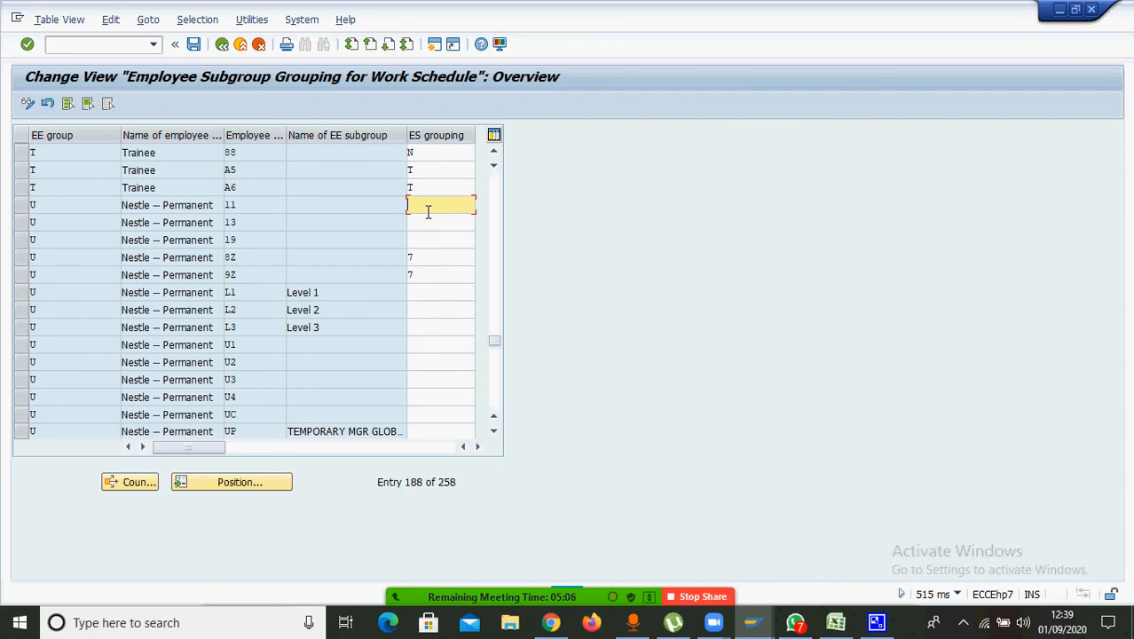
type("1")
left_click(194, 49)
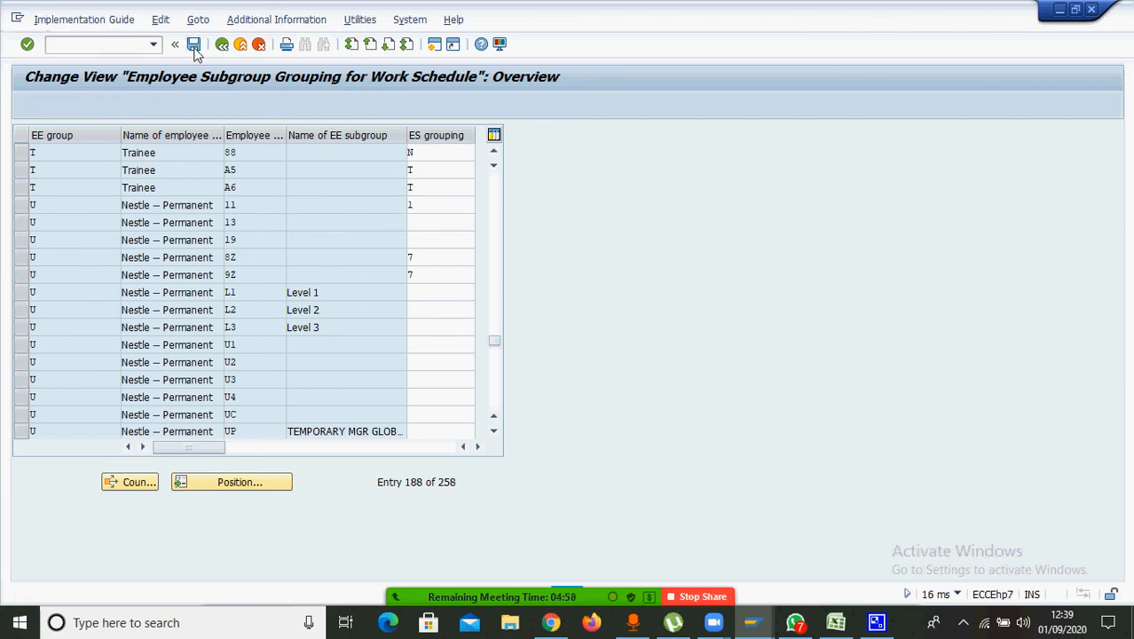
left_click(246, 282)
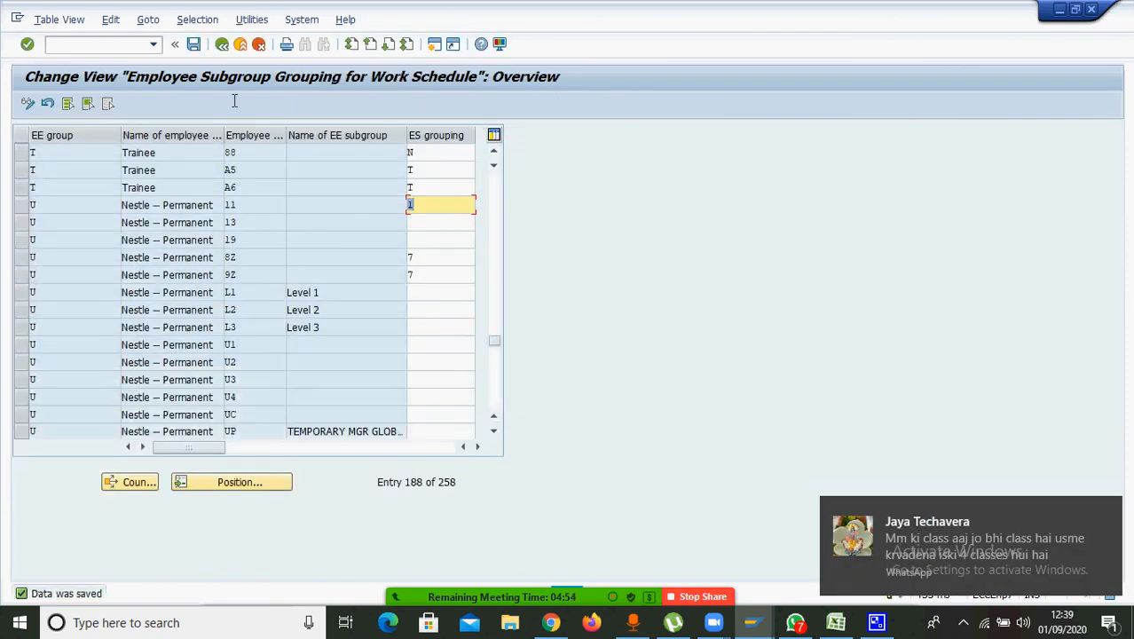
left_click(222, 45)
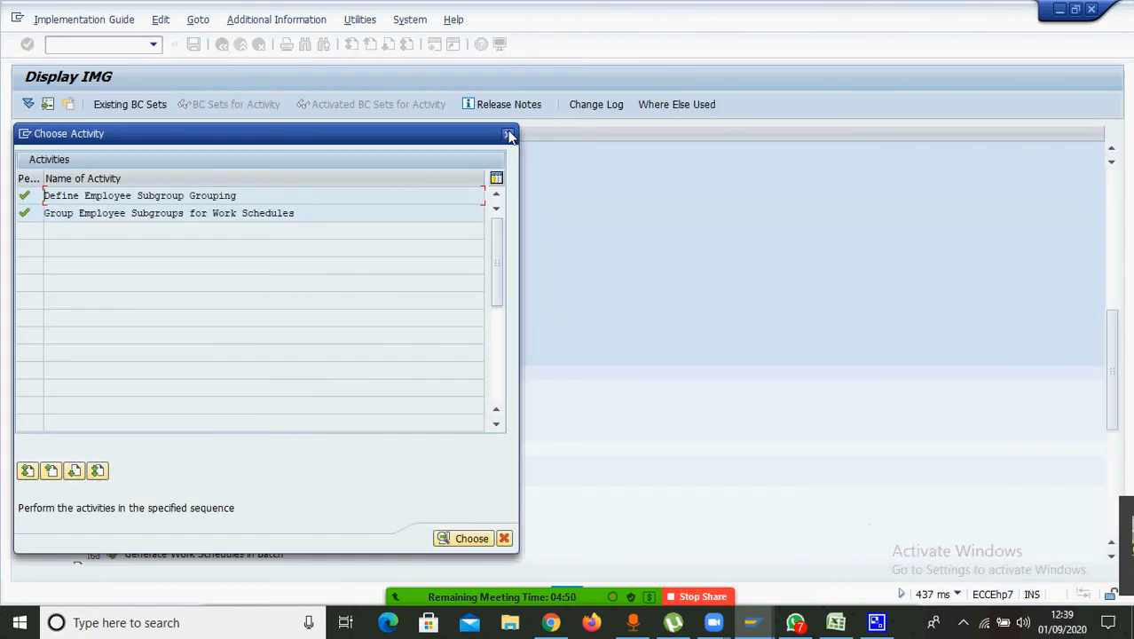
left_click(507, 134)
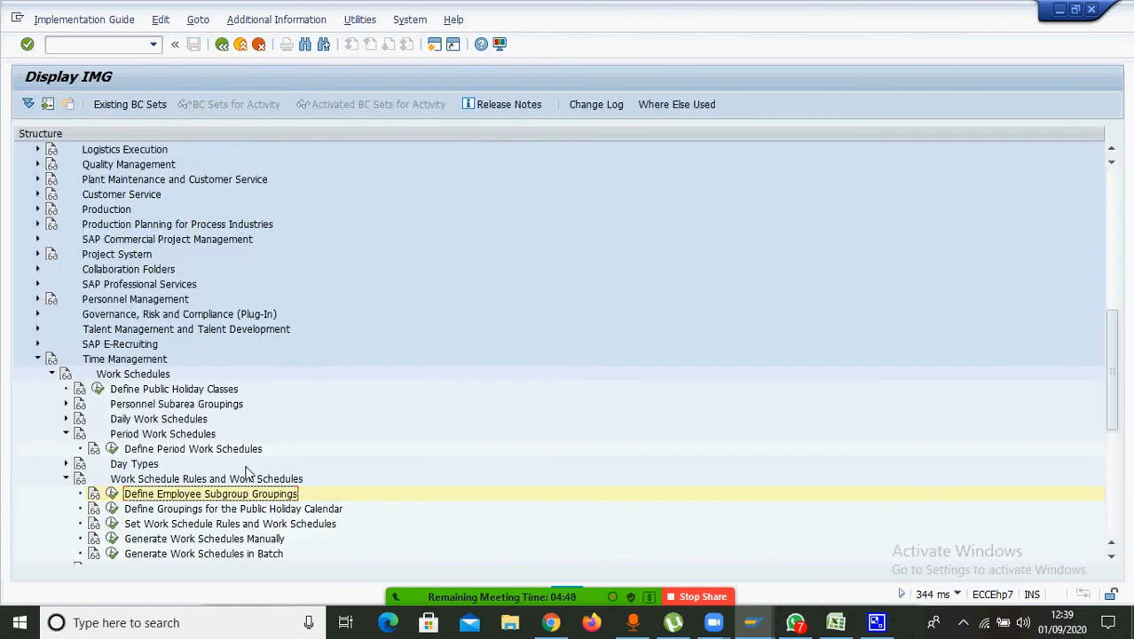
In Define Groupings for the Public Holiday Calendar, assign holiday calendar YT to ABC Corp subareas 1061, 1062, 1063 and 1064
left_click(172, 511)
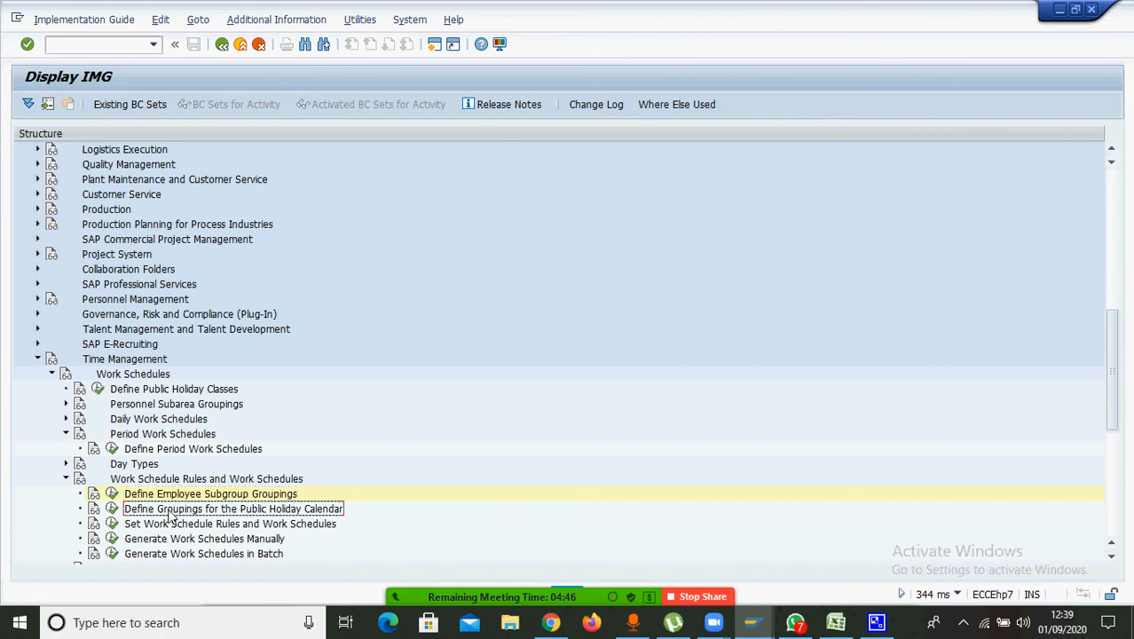
left_click(111, 509)
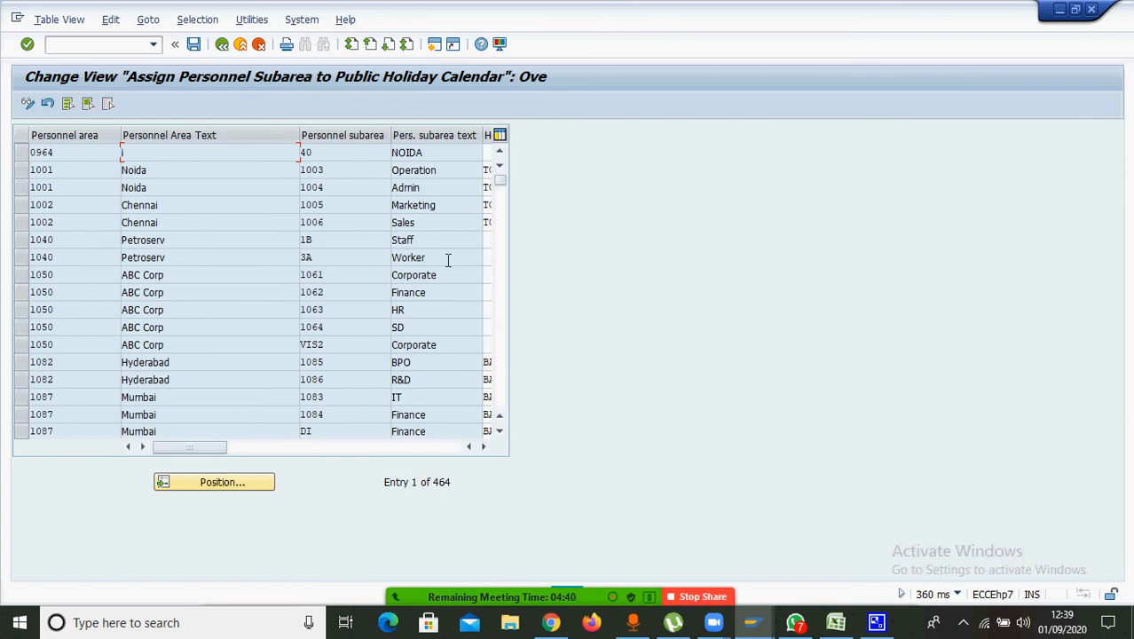
left_click(487, 275)
type("t")
key("Down")
type("y")
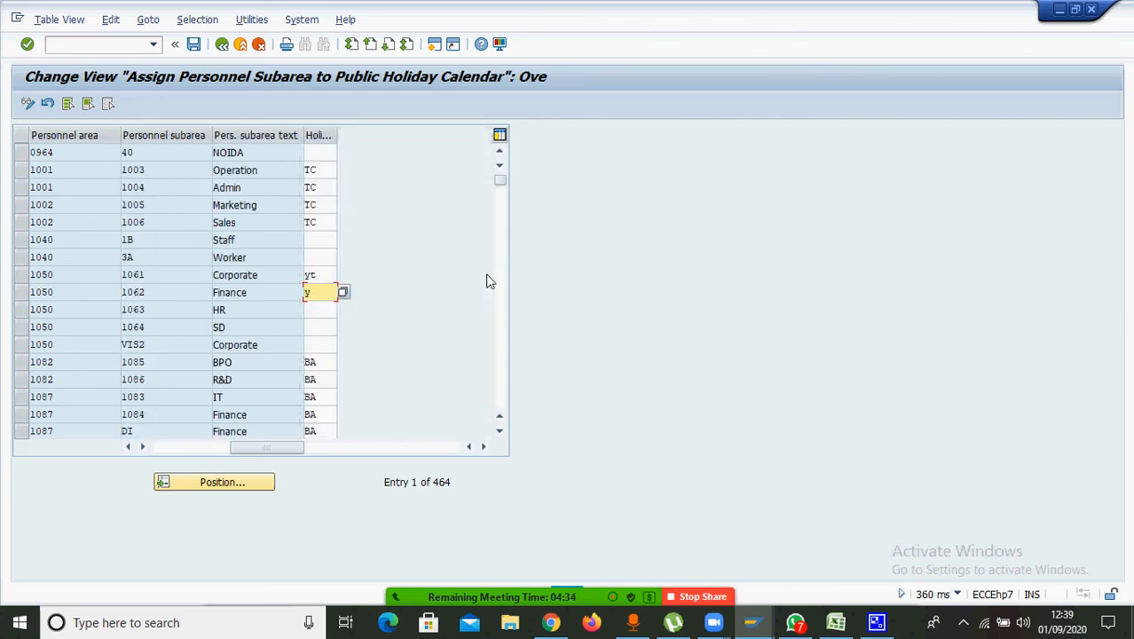
type("t")
key("Down")
type("yt")
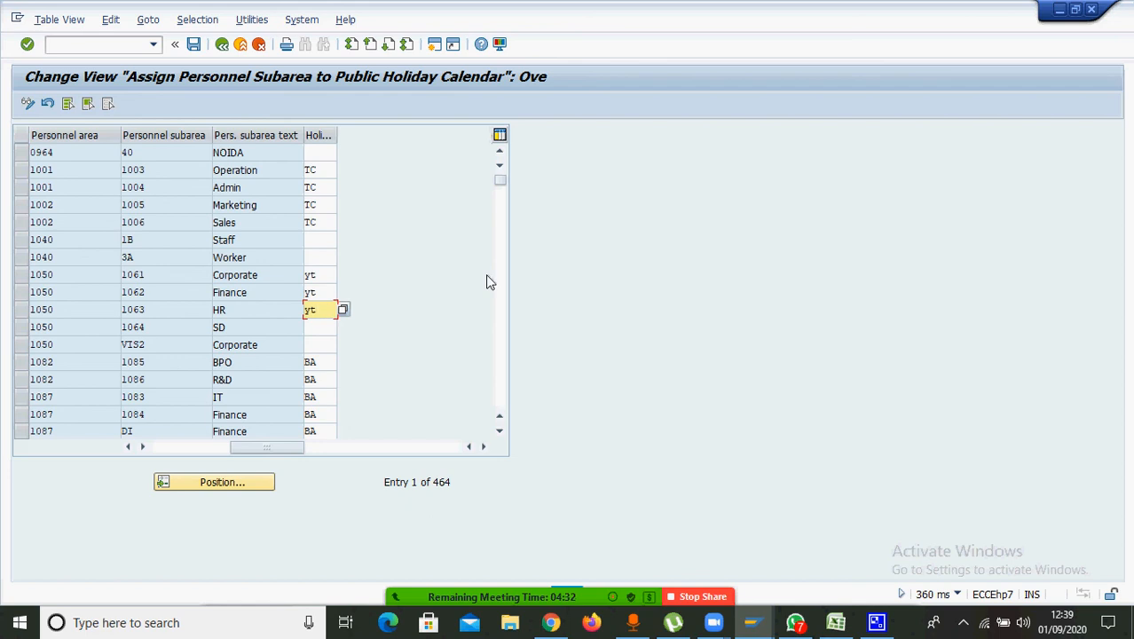
key("Down")
type("yt")
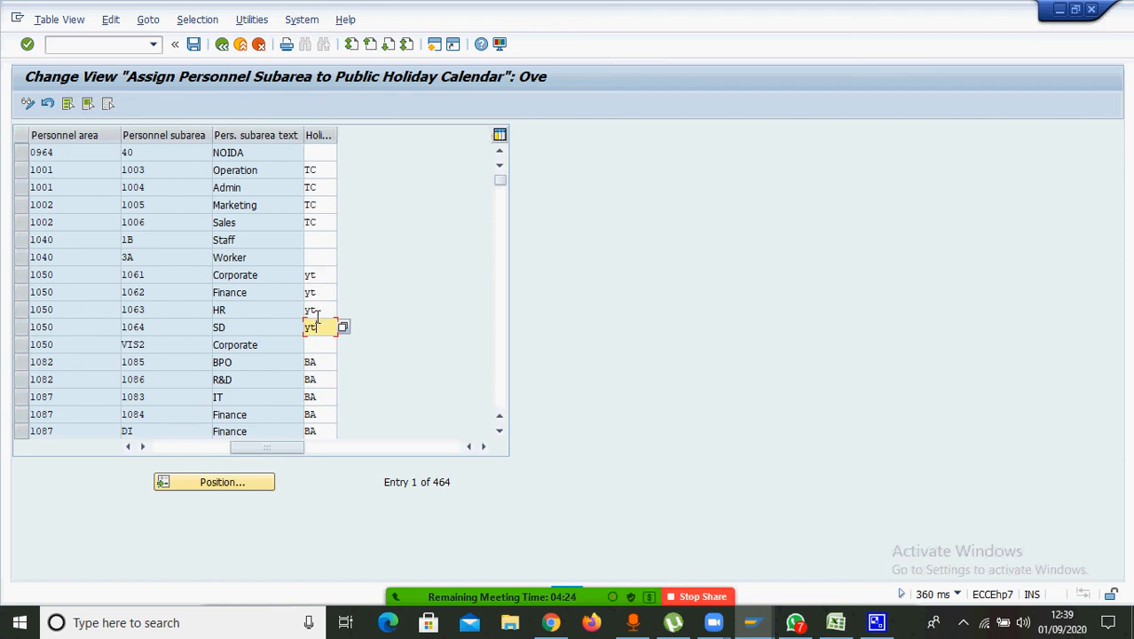
Save the holiday calendar assignments in the proposed customizing request and return to the implementation guide
left_click(195, 46)
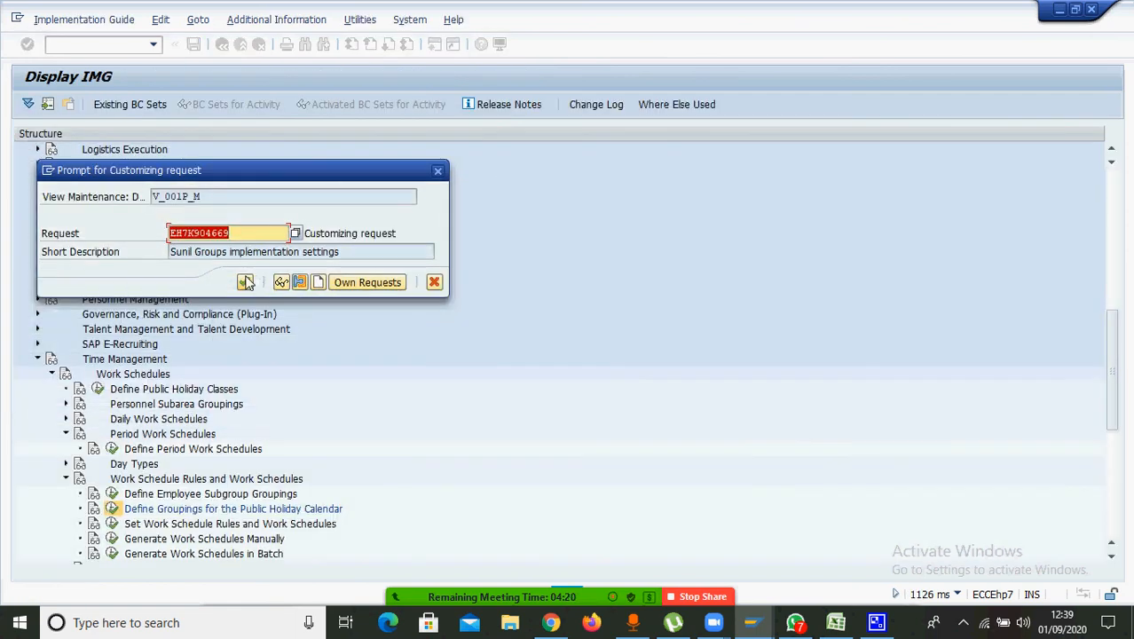
left_click(246, 282)
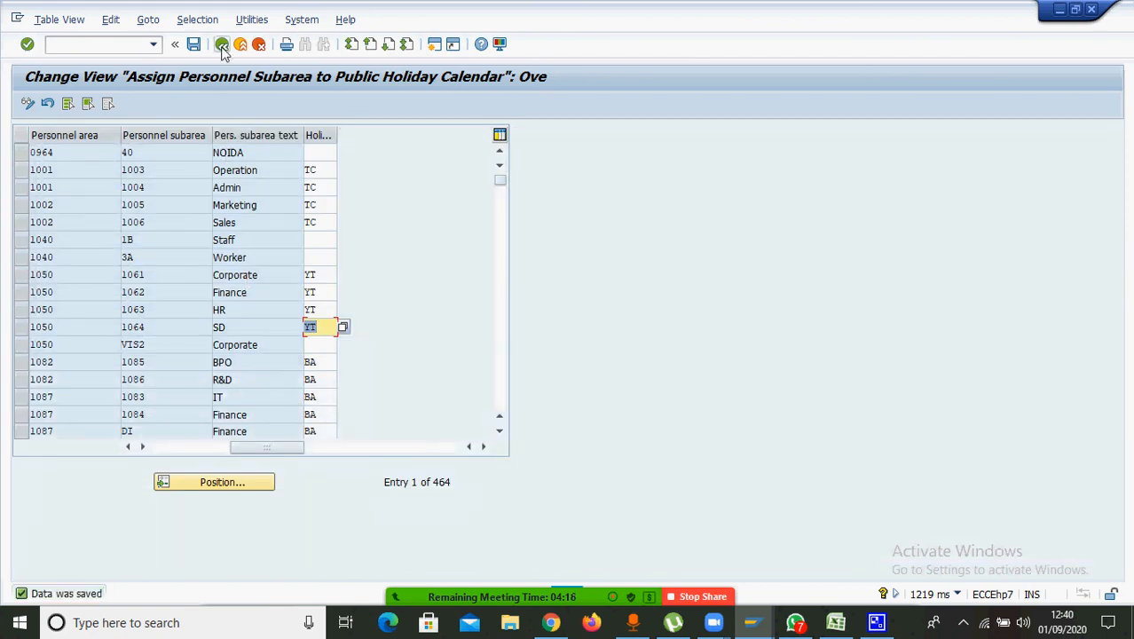
left_click(222, 45)
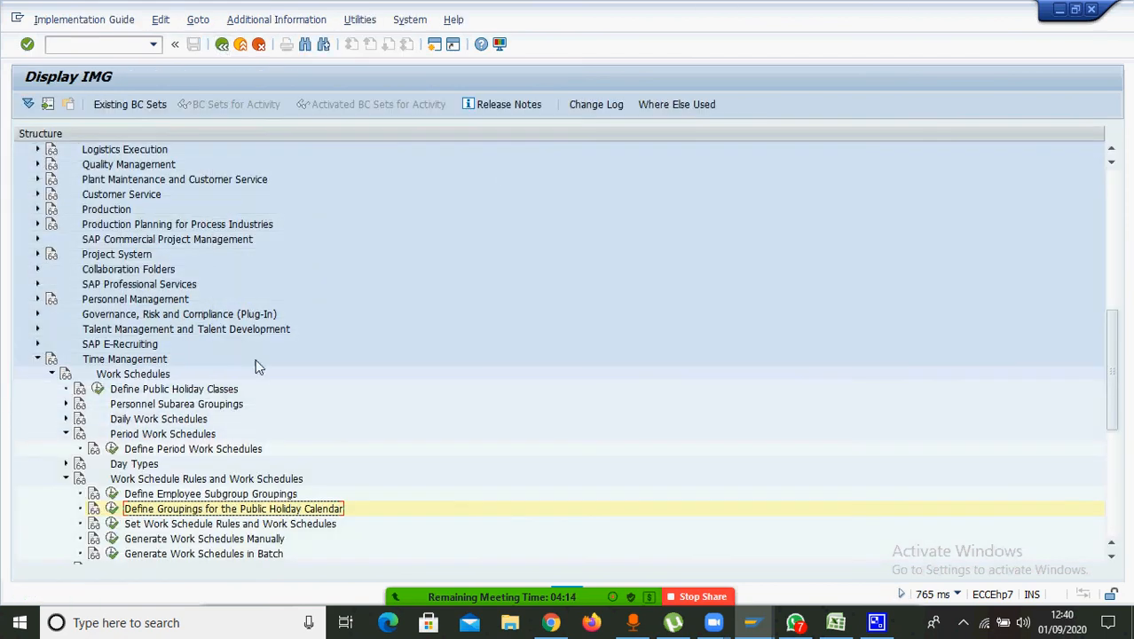
Open the Set Work Schedule Rules and Work Schedules activity and start a new work schedule rule entry
left_click(190, 524)
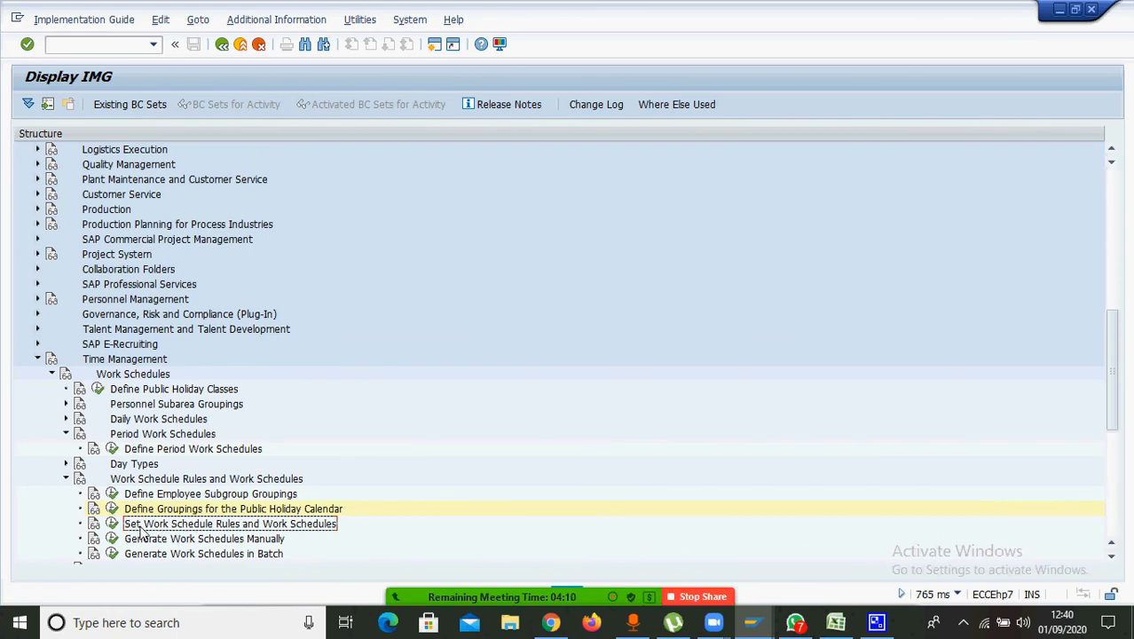
left_click(113, 525)
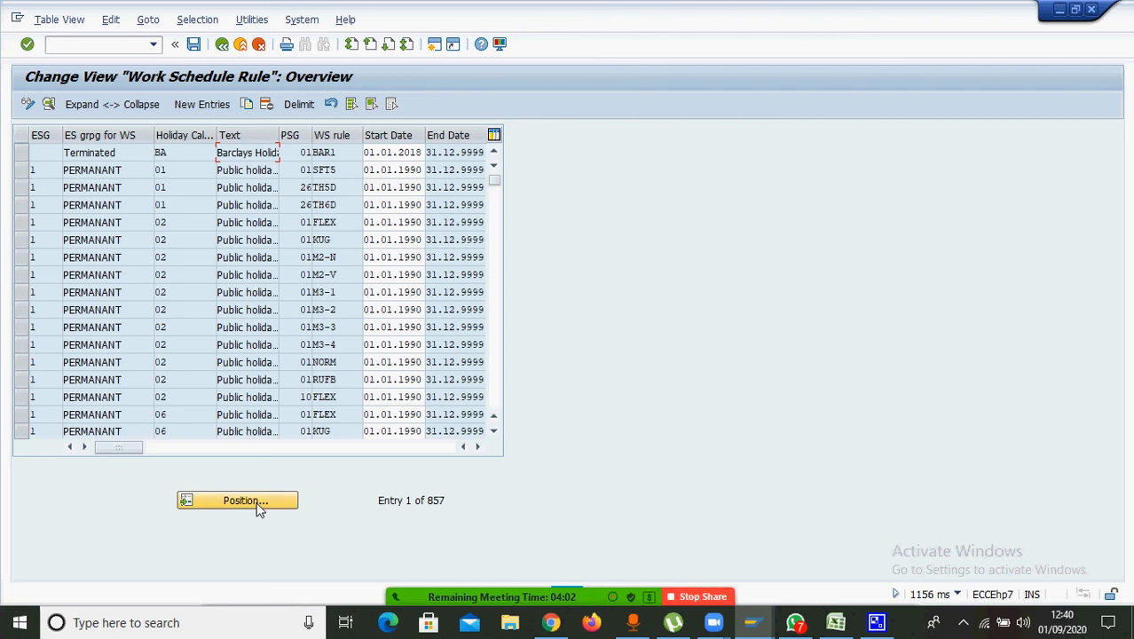
left_click(205, 108)
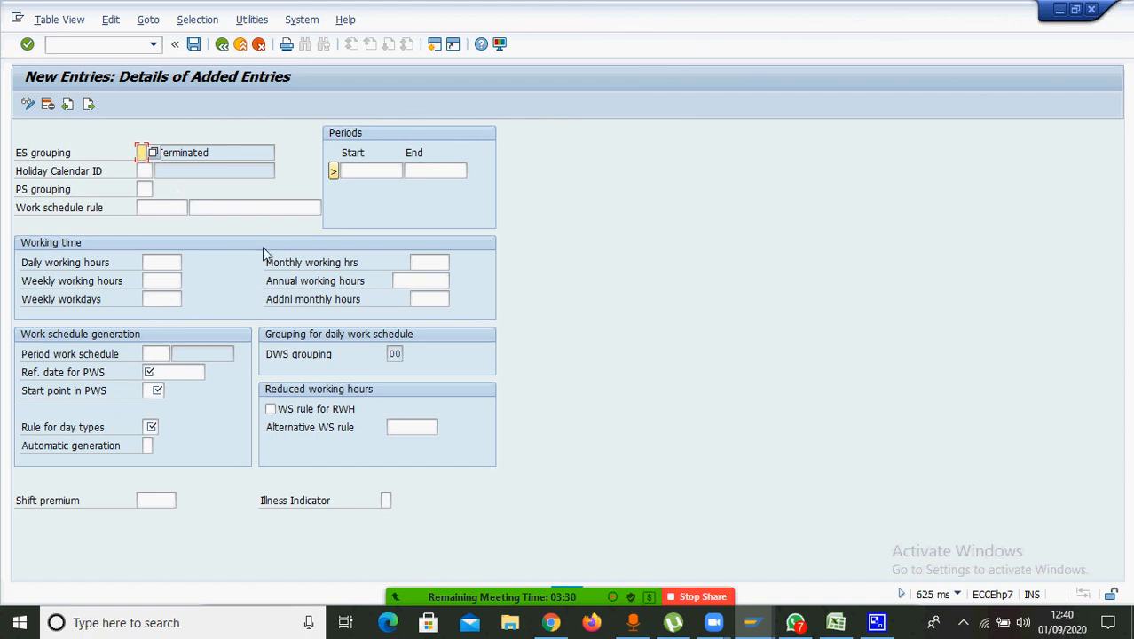
Switch to Zoom, stop sharing the screen, and exit the current meeting
mouse_move(572, 582)
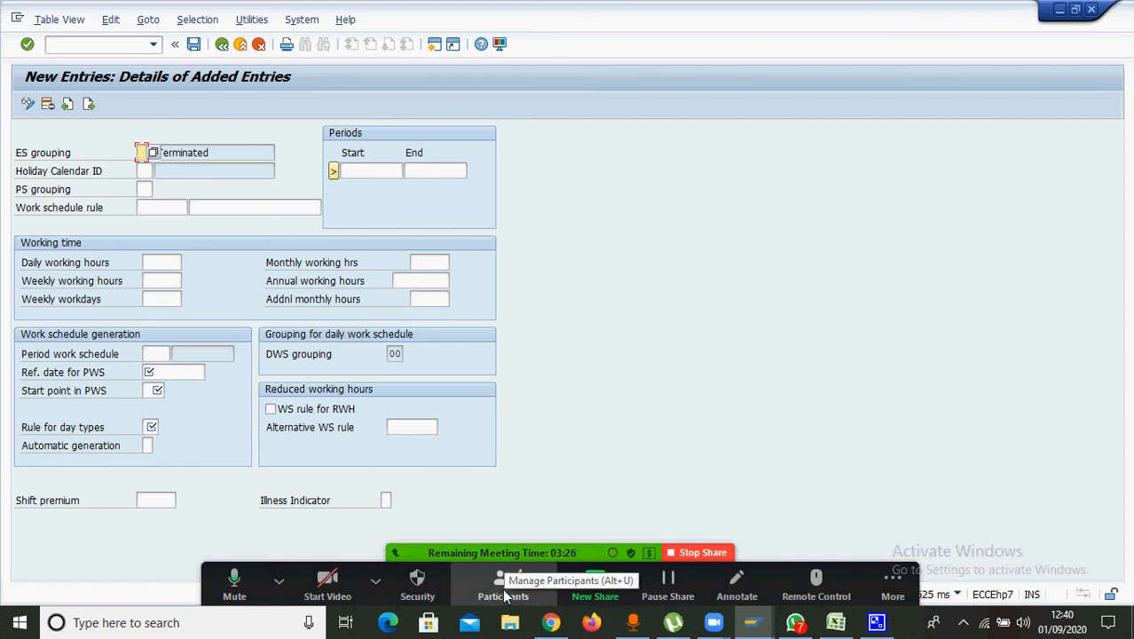
left_click(720, 554)
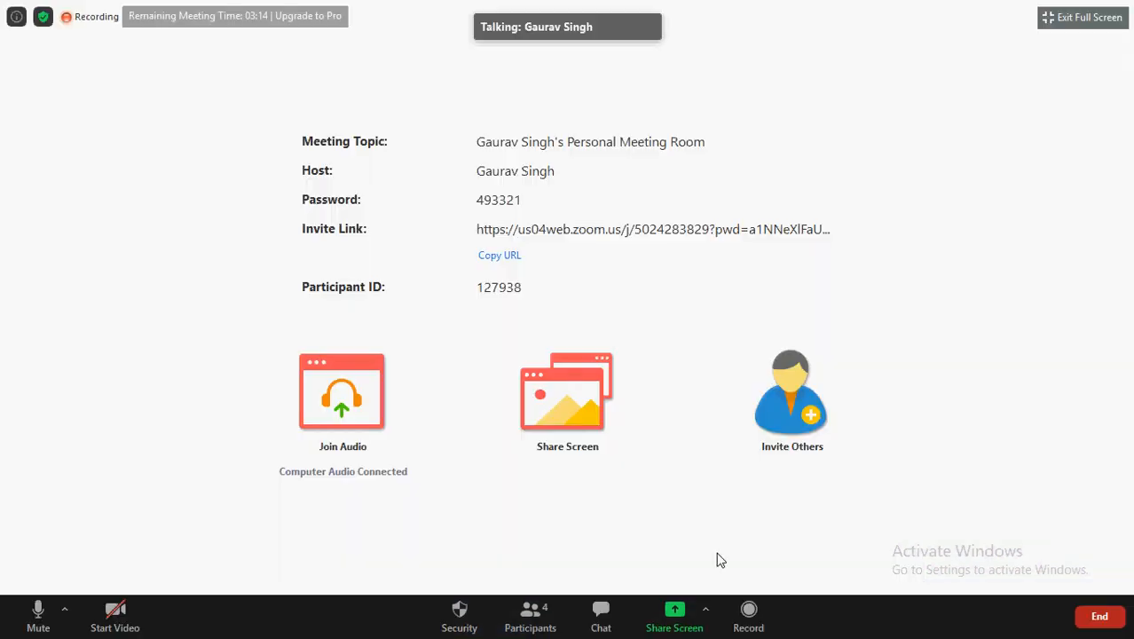
left_click(1106, 623)
left_click(1023, 528)
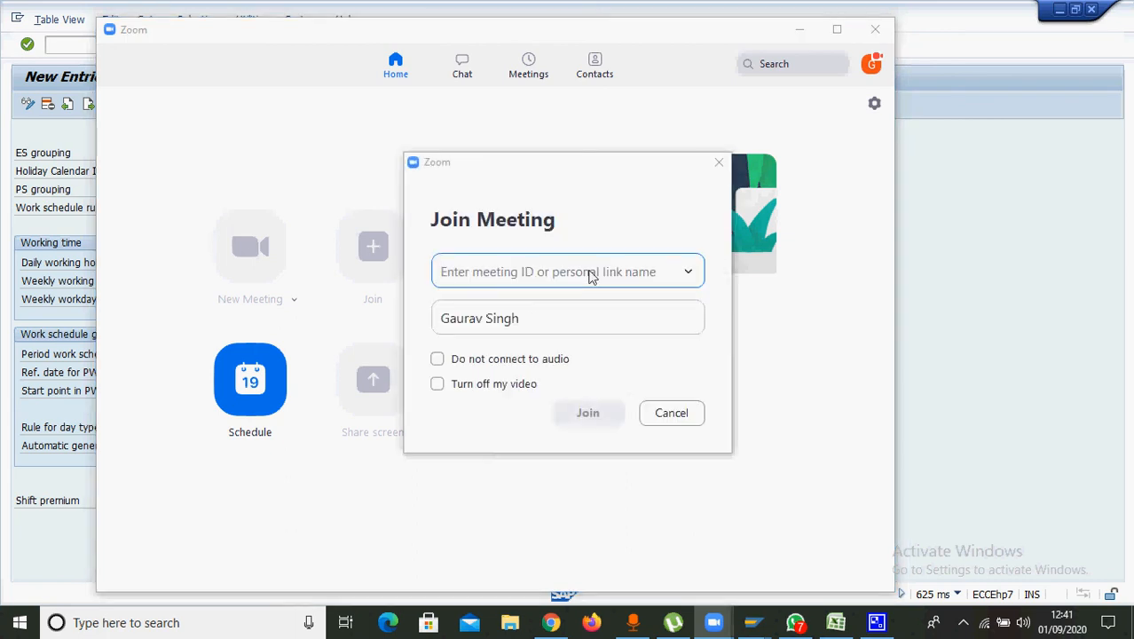
Rejoin the personal meeting room from the Zoom meeting history with video turned off
left_click(689, 276)
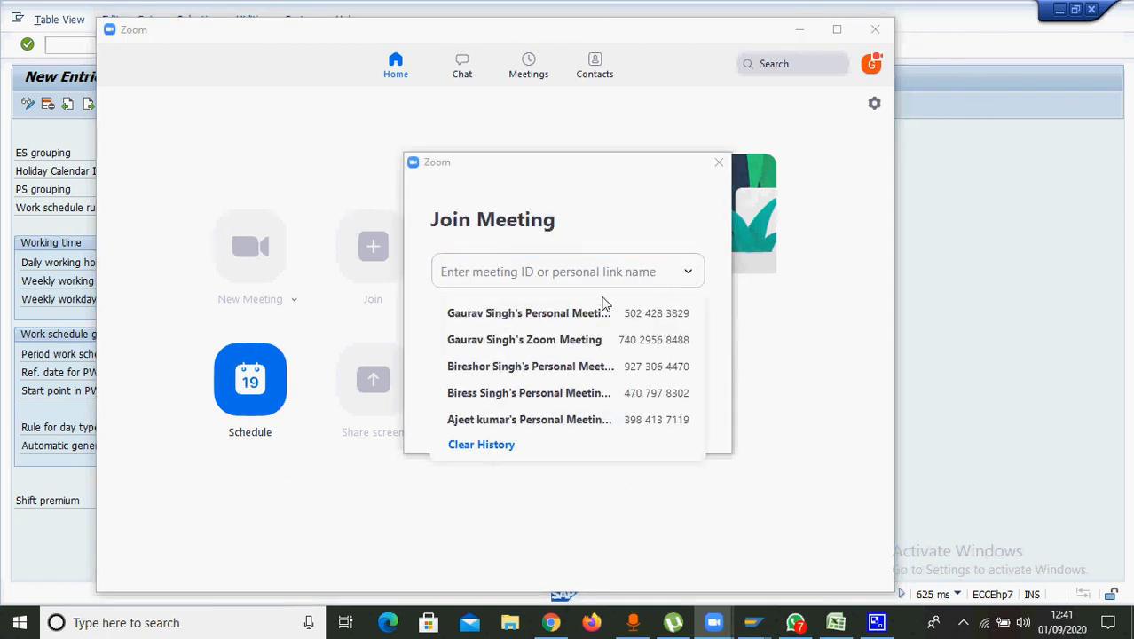
left_click(584, 322)
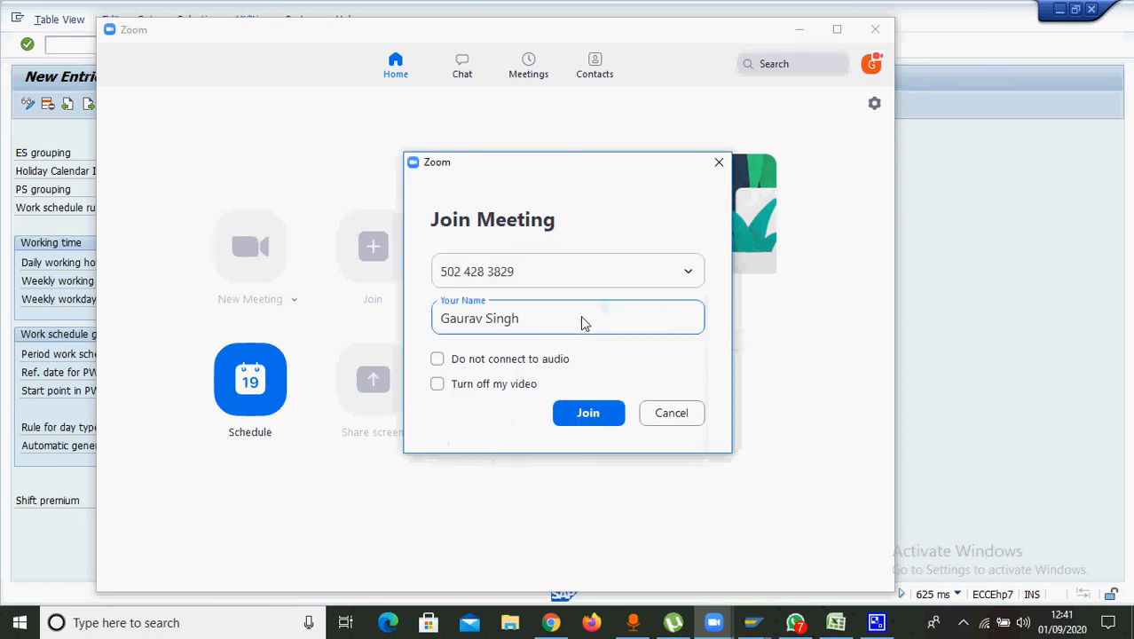
left_click(498, 387)
left_click(589, 414)
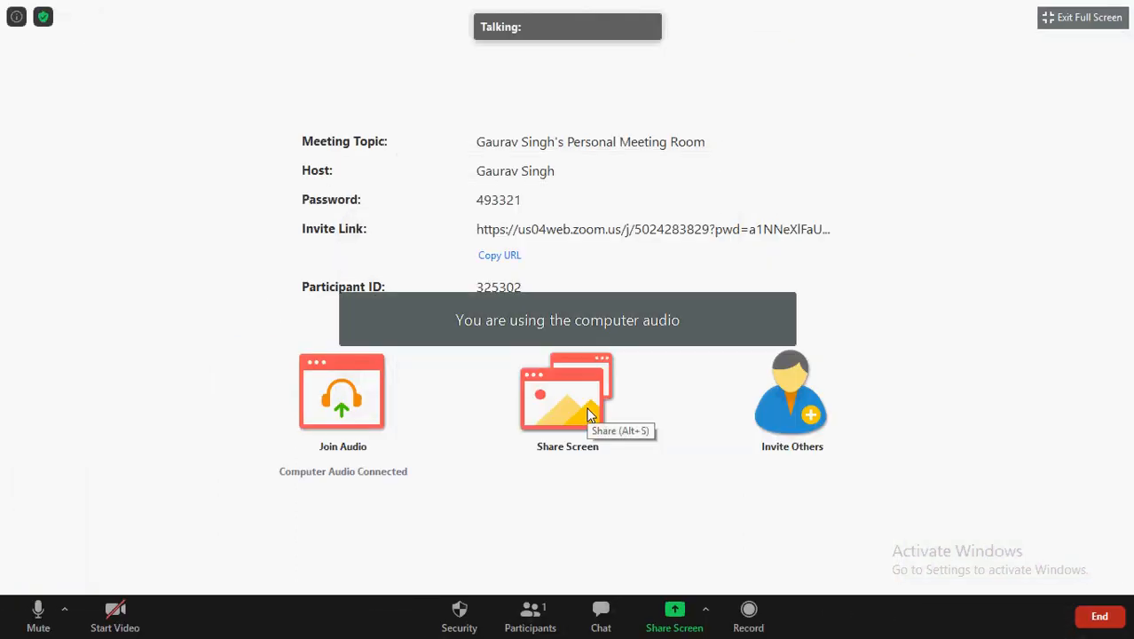
Share the entire screen in the Zoom meeting
left_click(590, 415)
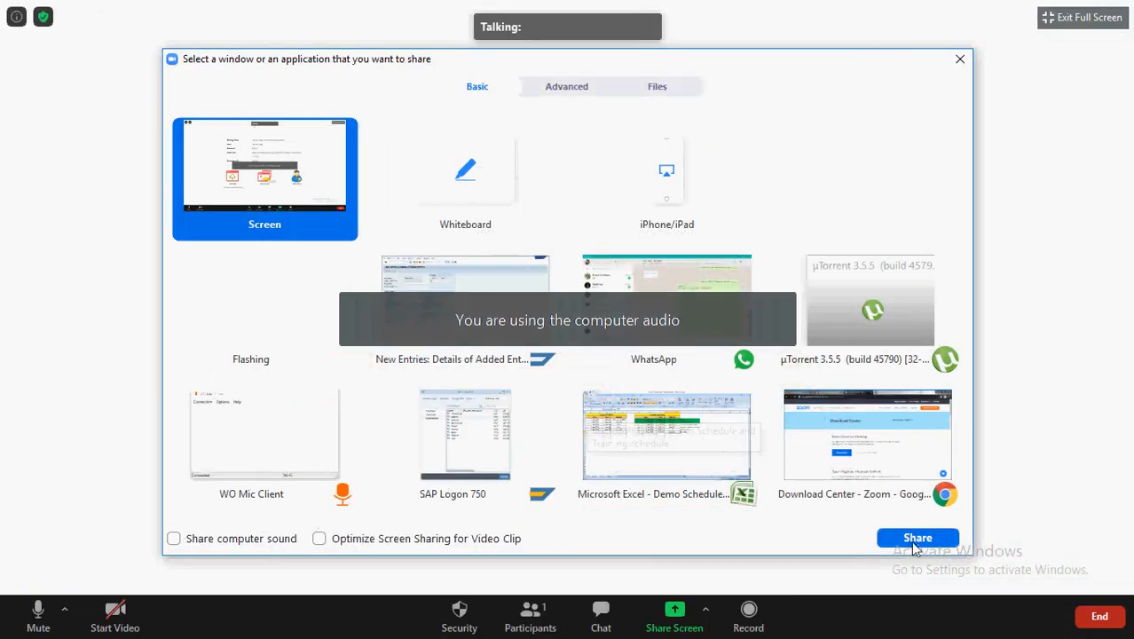
left_click(918, 539)
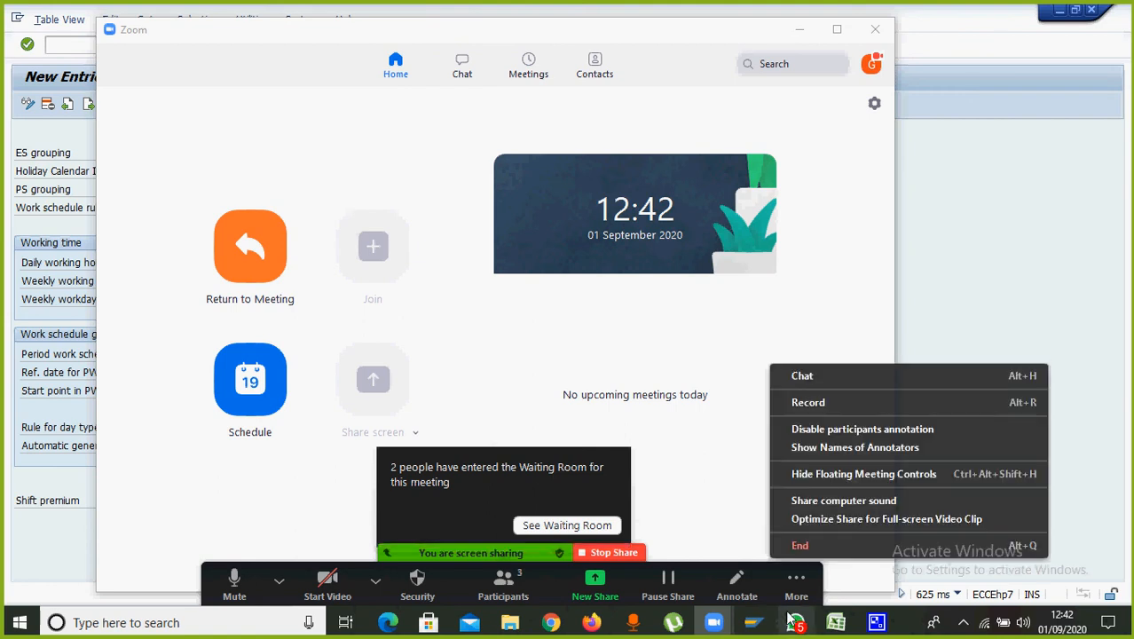
Admit the two waiting participants from the meeting's participant list and allow one of them to record
left_click(502, 578)
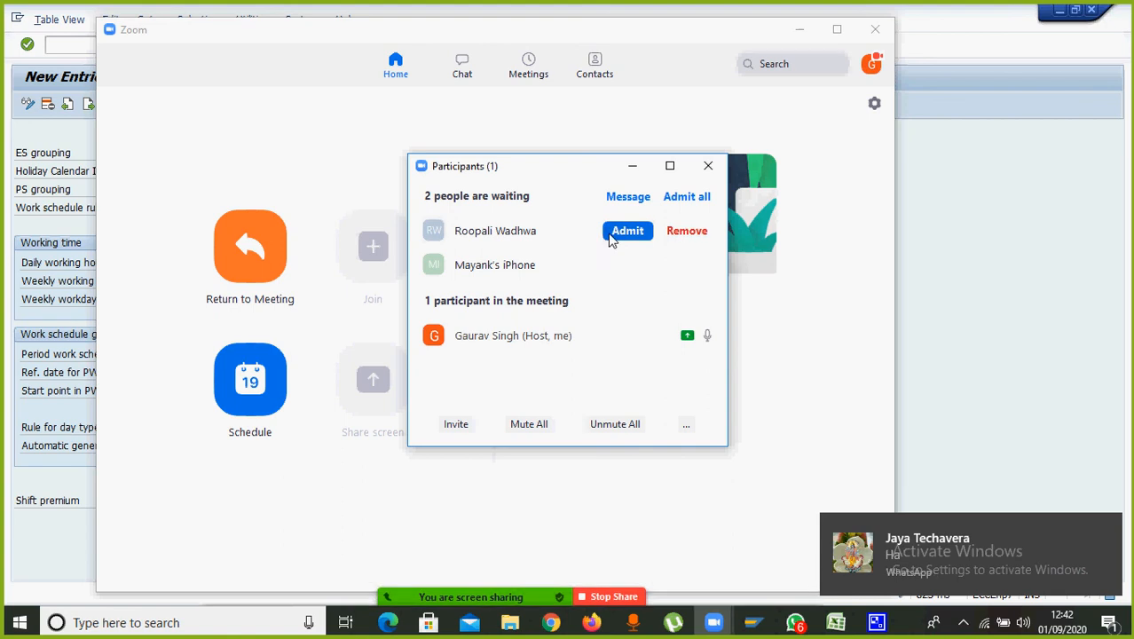
left_click(610, 233)
left_click(623, 264)
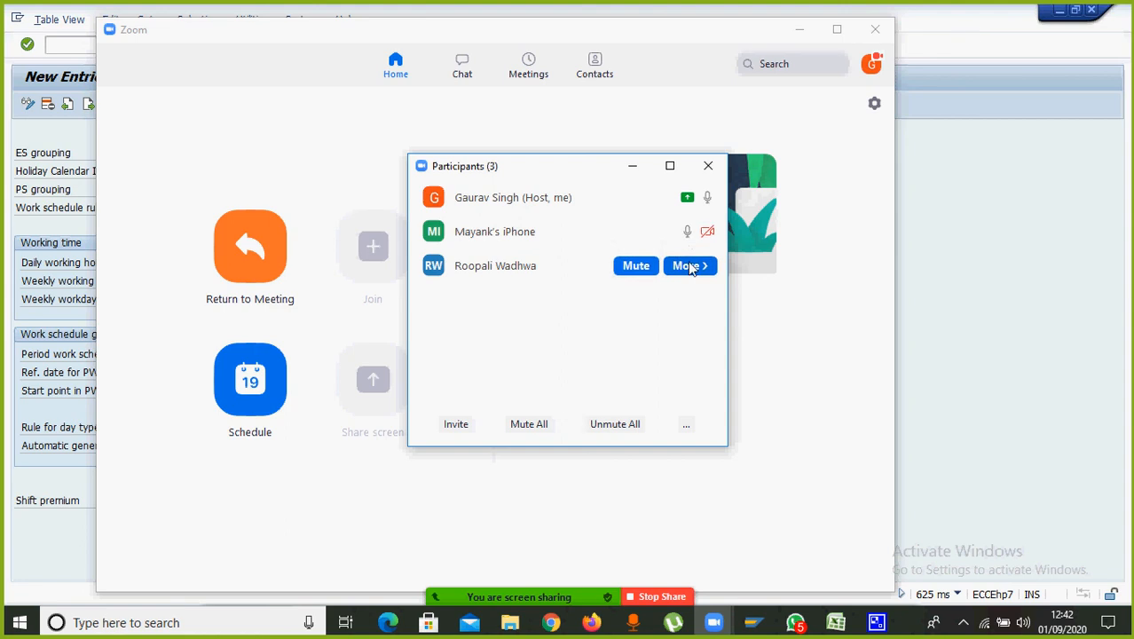
left_click(689, 266)
left_click(770, 333)
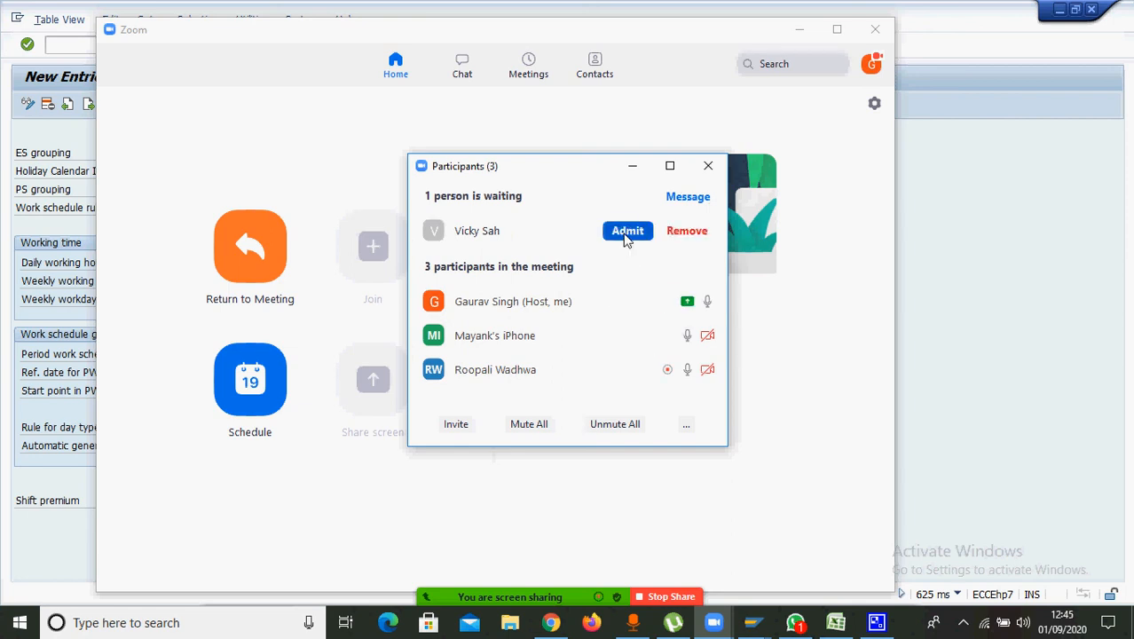
Admit the newly waiting participant to the meeting and allow that participant to record
left_click(626, 233)
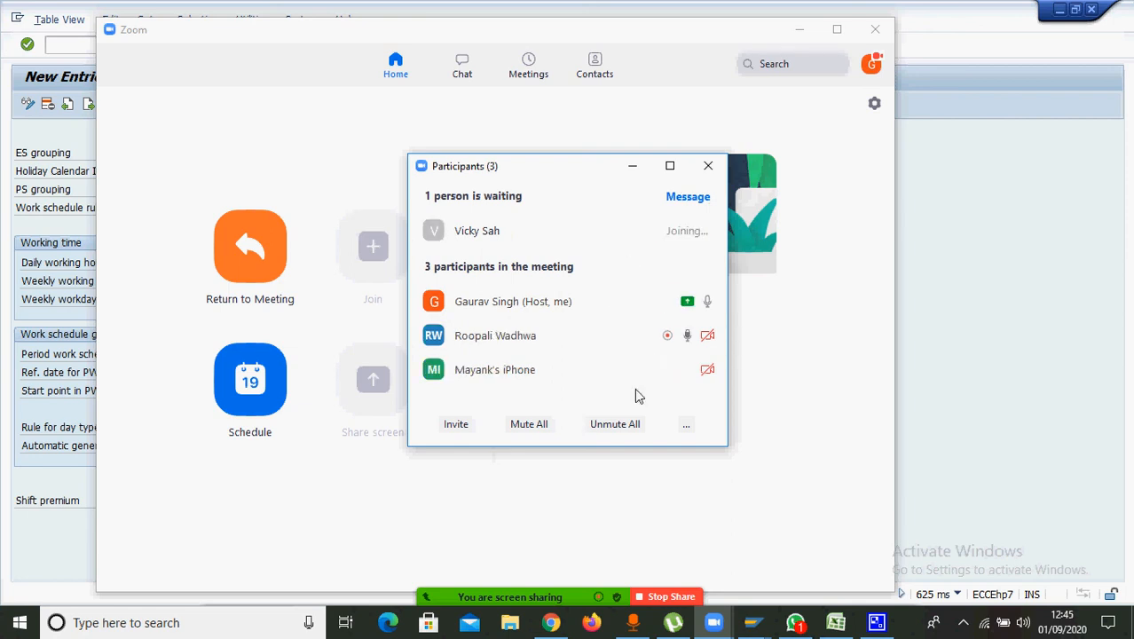
mouse_move(604, 384)
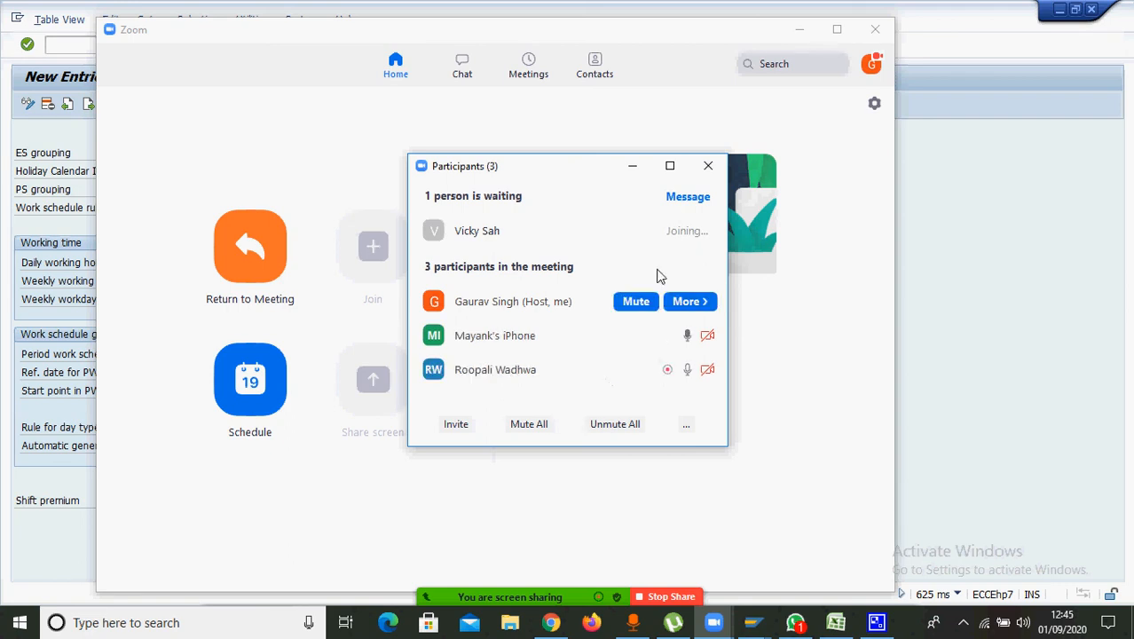
mouse_move(650, 342)
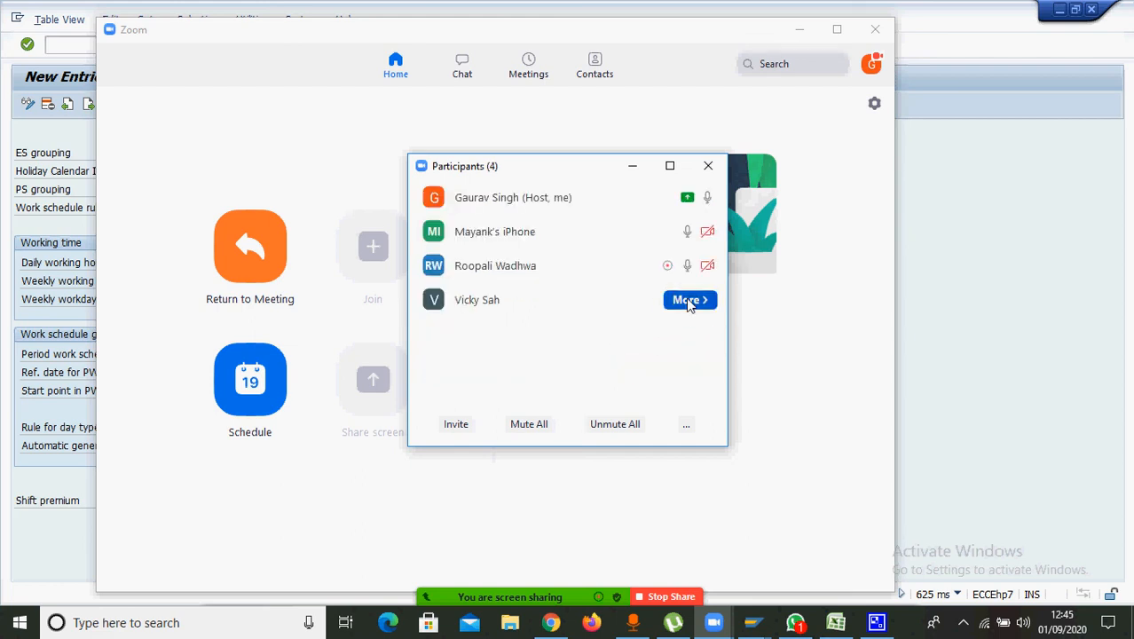
left_click(690, 301)
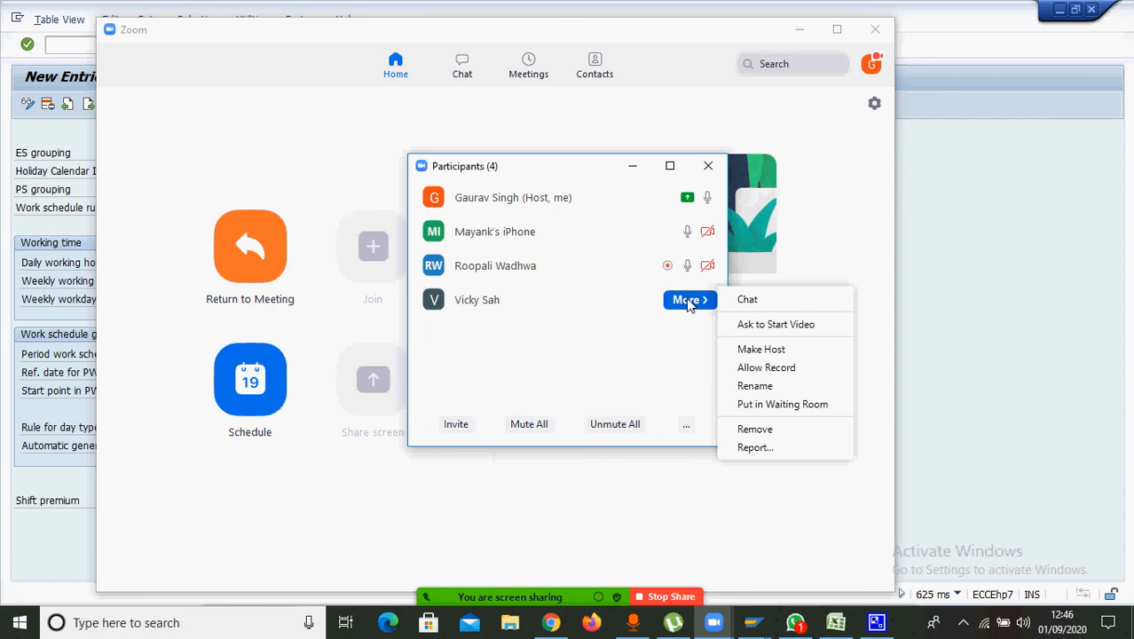
left_click(683, 382)
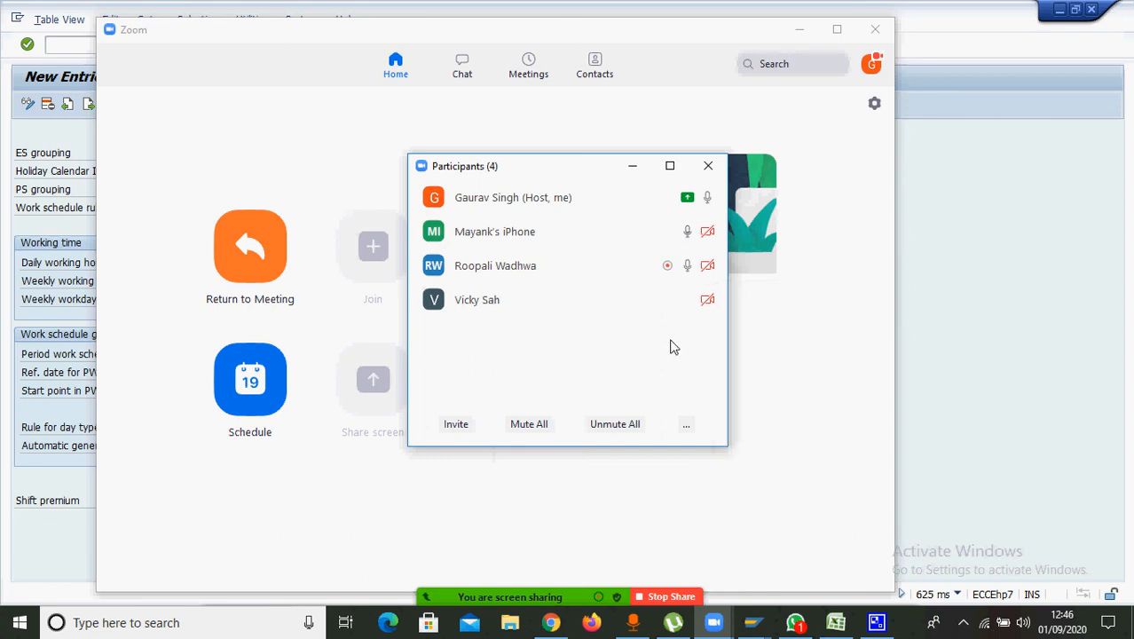
left_click(707, 303)
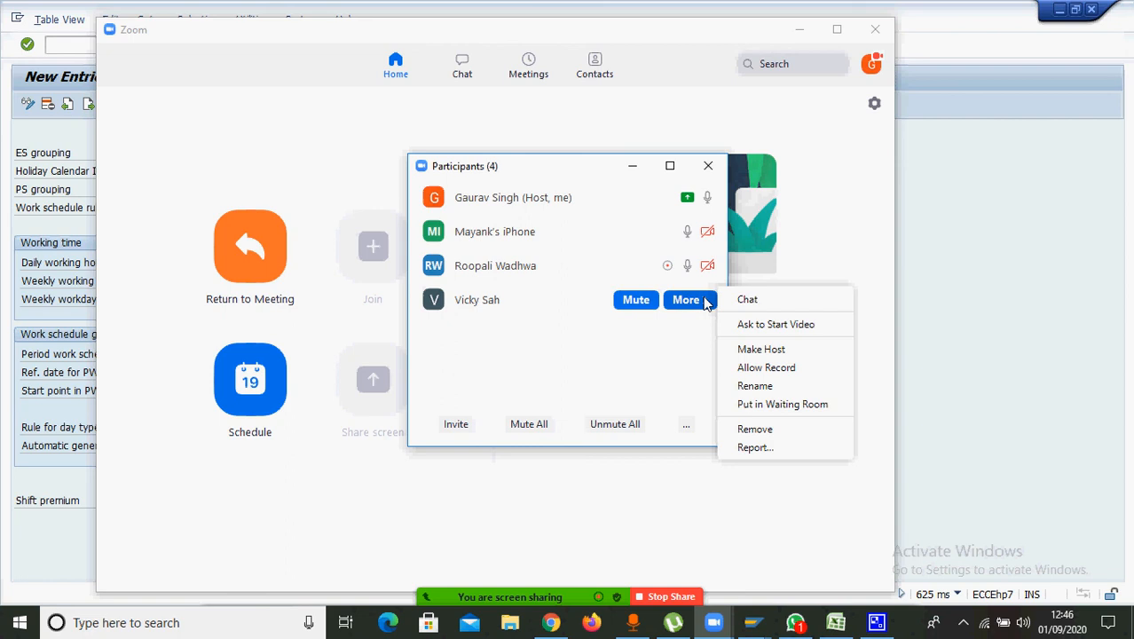
left_click(769, 375)
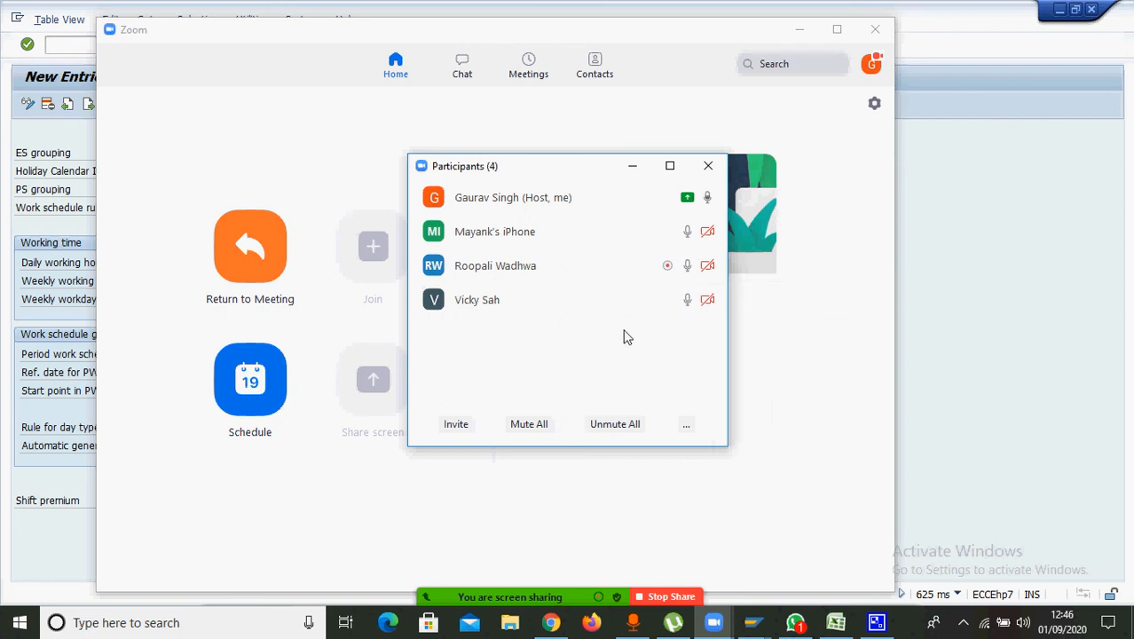
Return to the SAP entry and enter ES grouping 1, holiday calendar yt, PS grouping 55 and work schedule rule Normal described as Normal shift
left_click(634, 170)
left_click(803, 31)
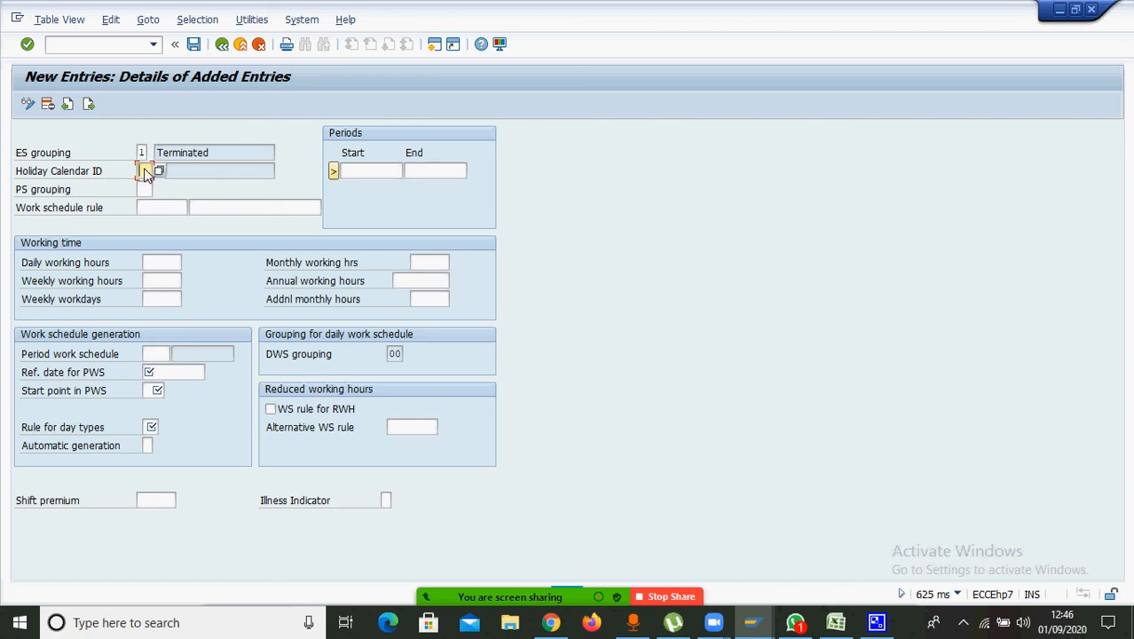
type("t")
left_click(146, 190)
type("s")
left_click(157, 212)
type("Normal")
key("Tab")
type("Norma")
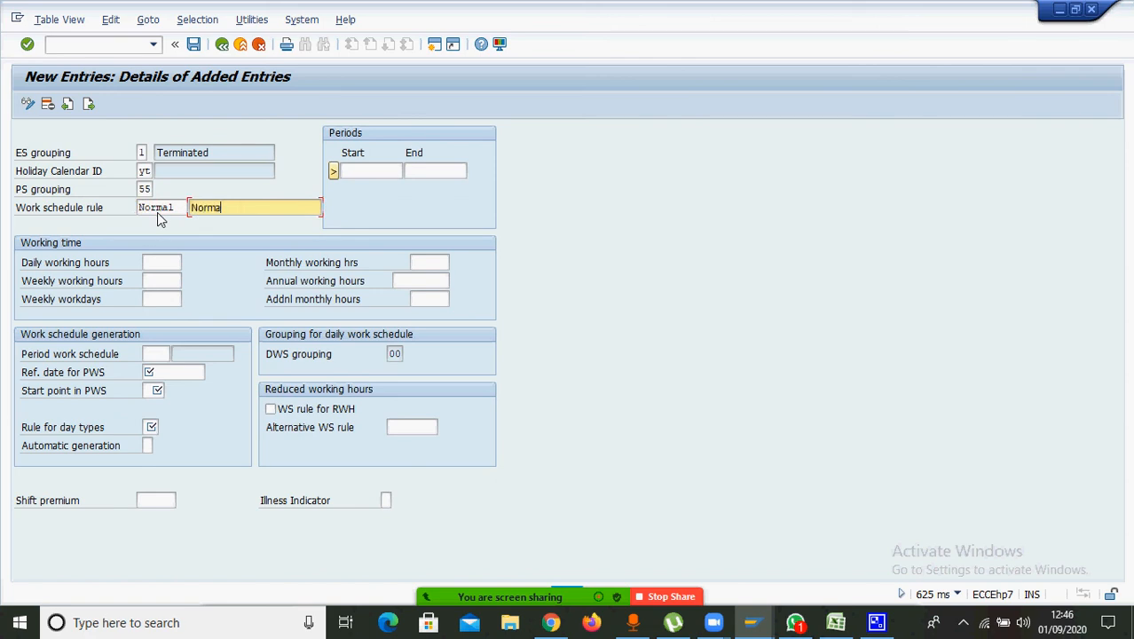
type("l shift")
Set the rule's validity period from 01011990 to 31129999
left_click(359, 173)
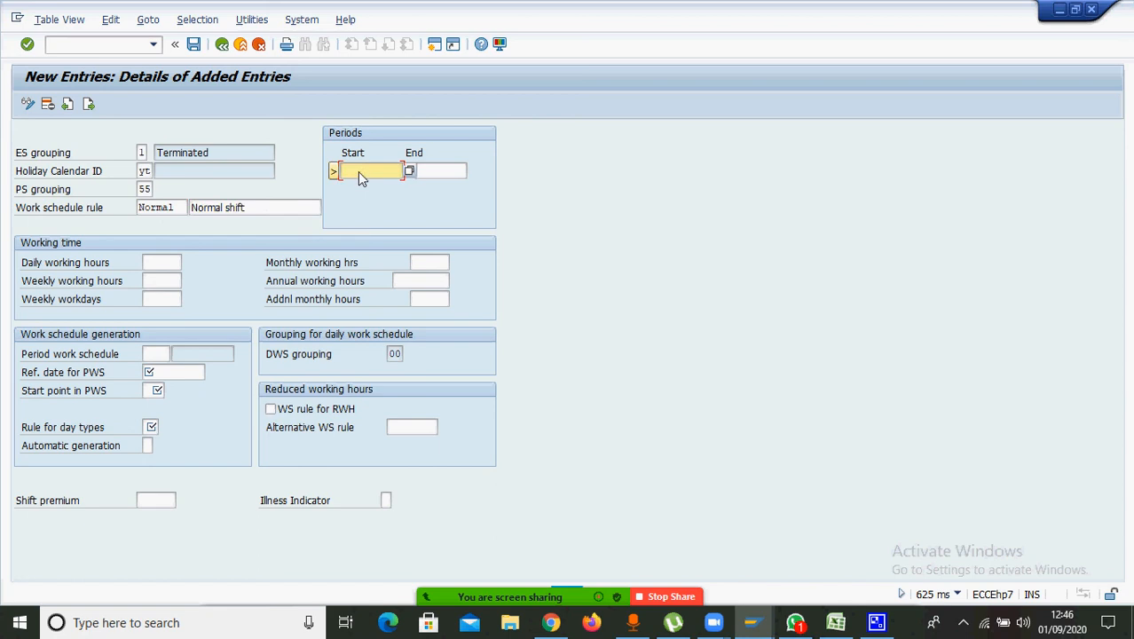
type("01")
key("Down")
key("Tab")
type("31")
key("Down")
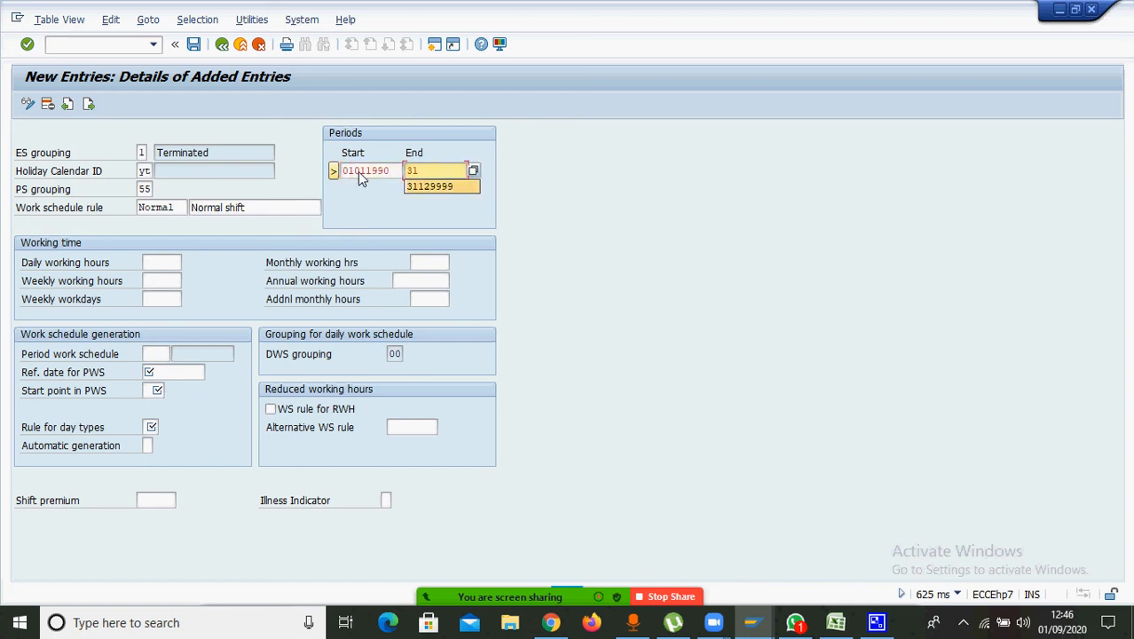
key("Return")
Enter 9 daily hours, 45 weekly hours and 5 weekly workdays, and assign the period work schedule norm
left_click(162, 266)
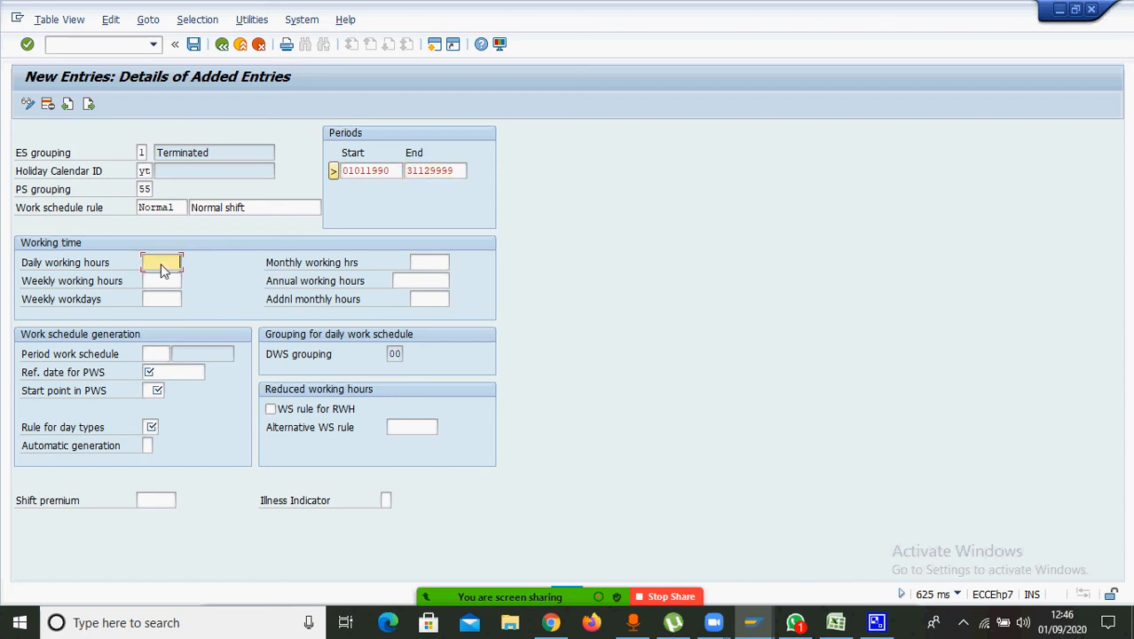
type("8")
key("Tab")
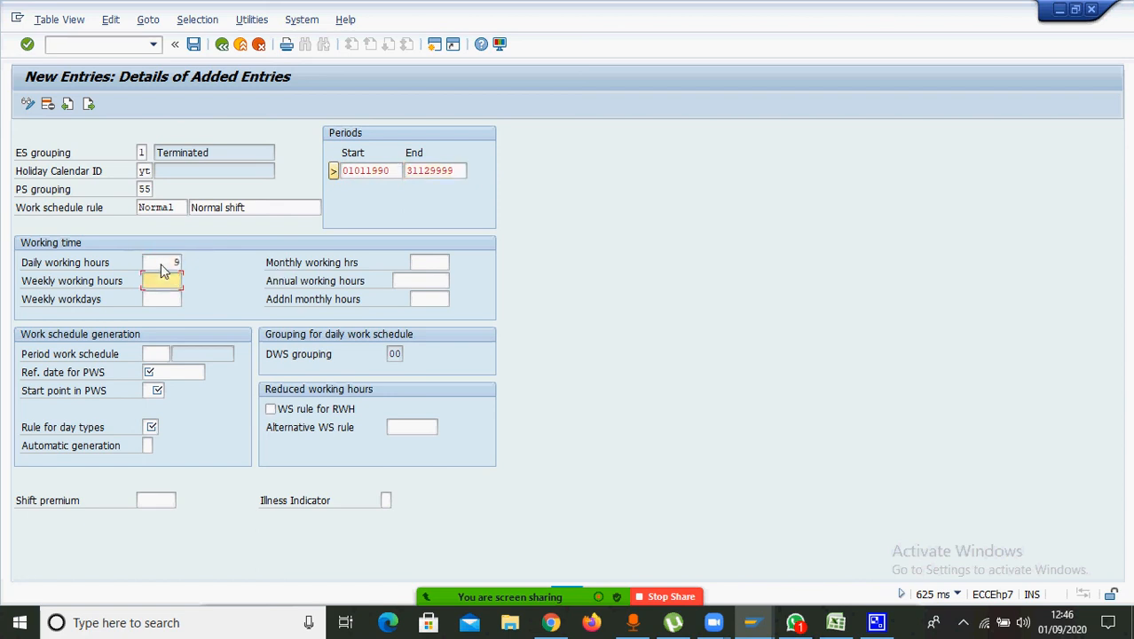
type("45")
key("Tab")
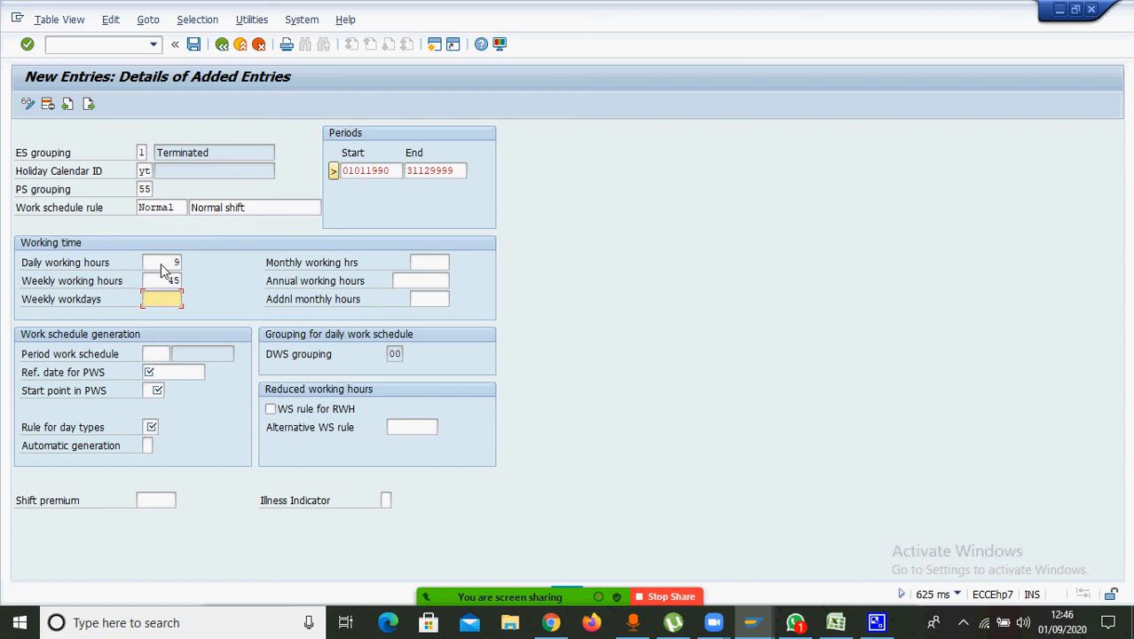
type("5")
left_click(156, 356)
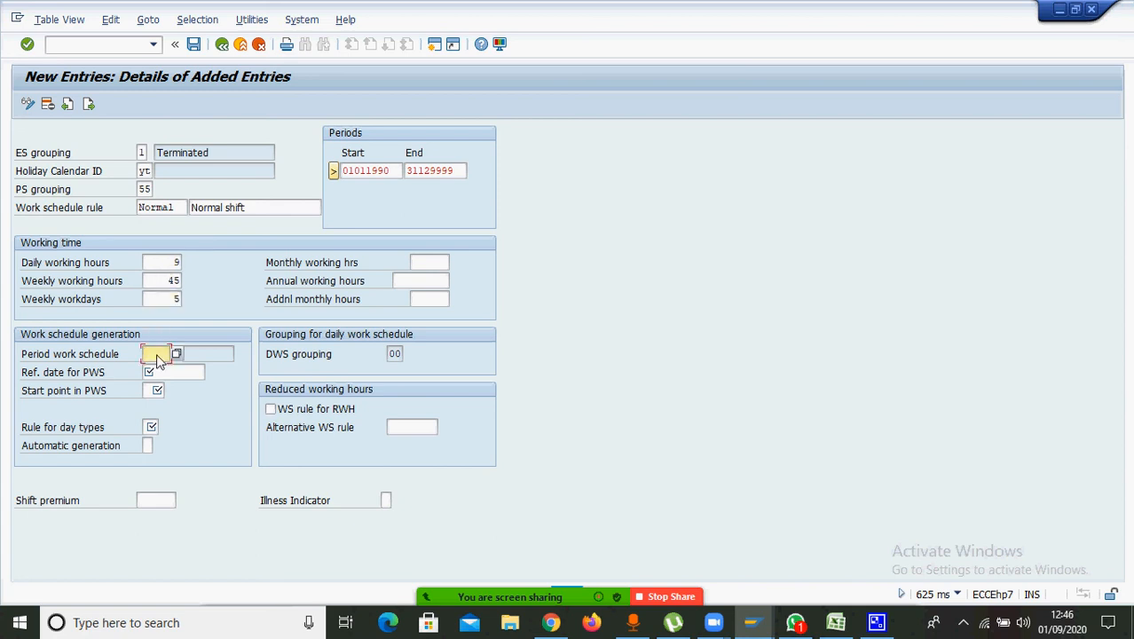
type("norm")
left_click(182, 376)
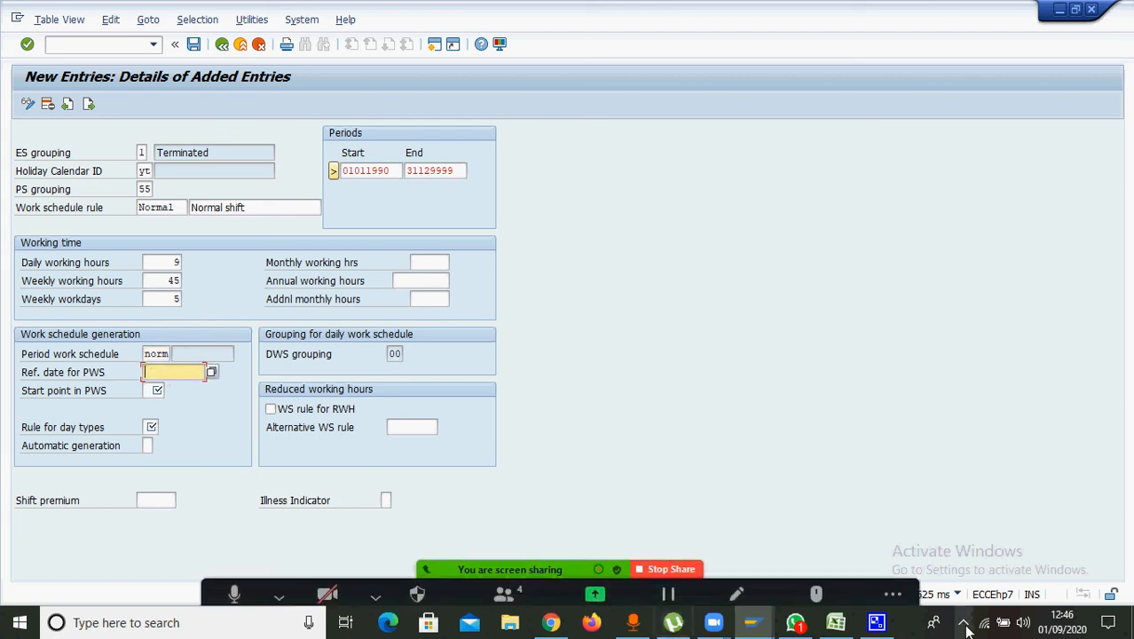
left_click(1056, 625)
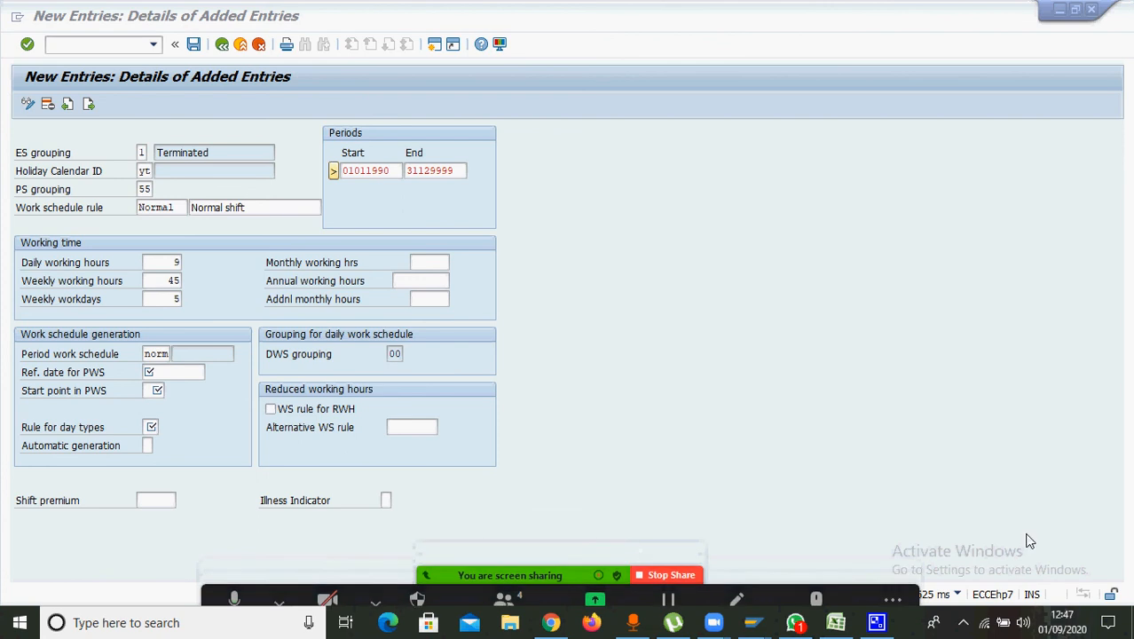
left_click(1056, 627)
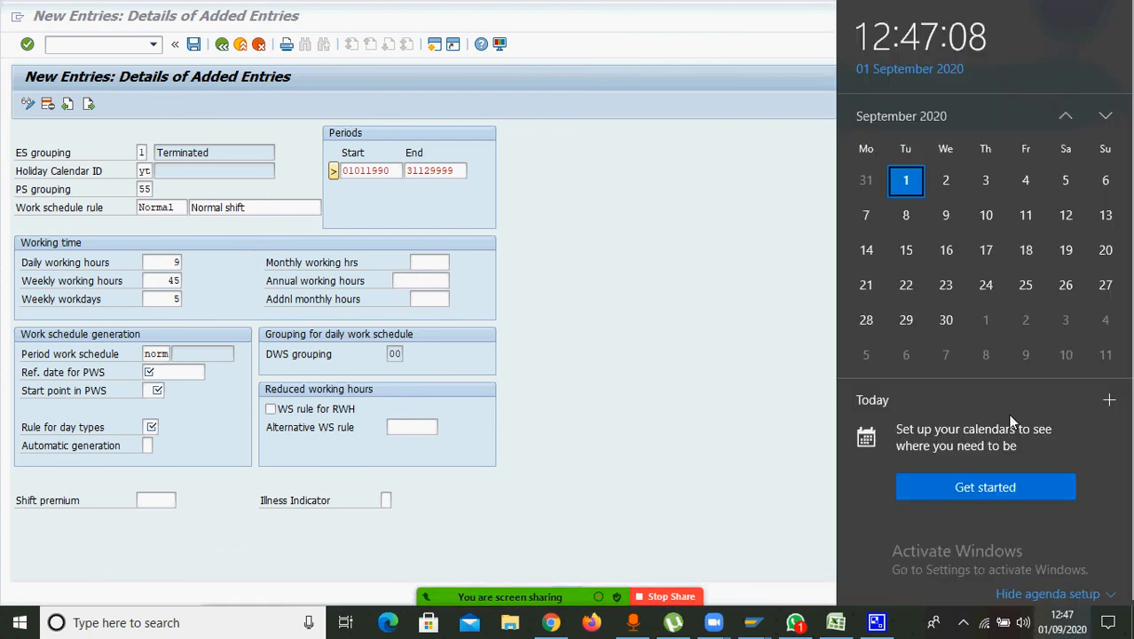
left_click(1064, 120)
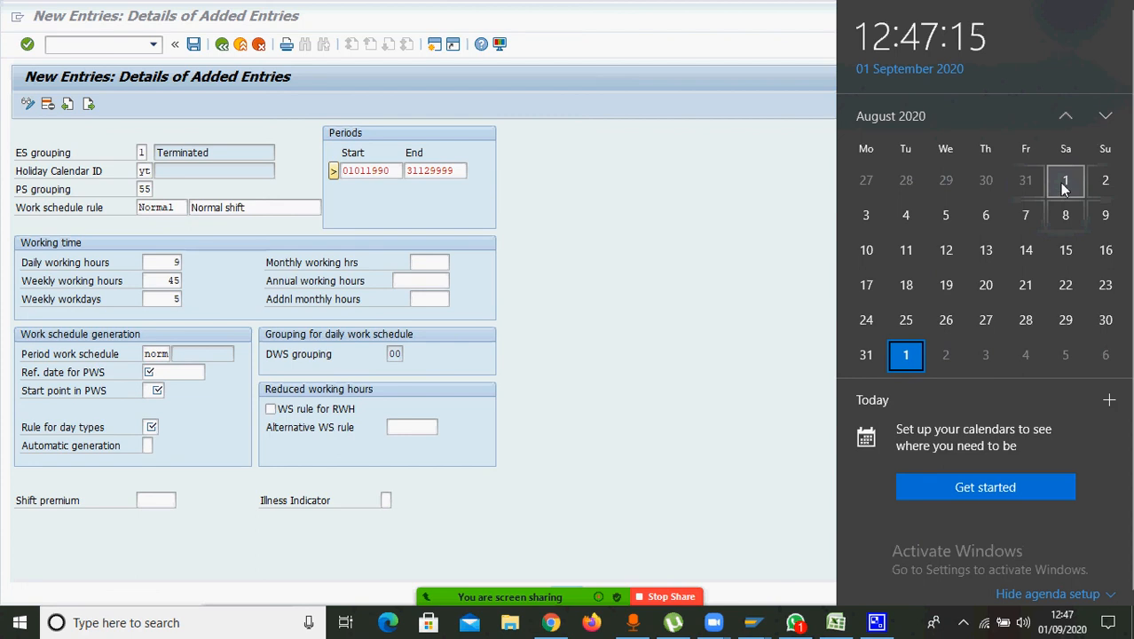
left_click(164, 377)
left_click(153, 390)
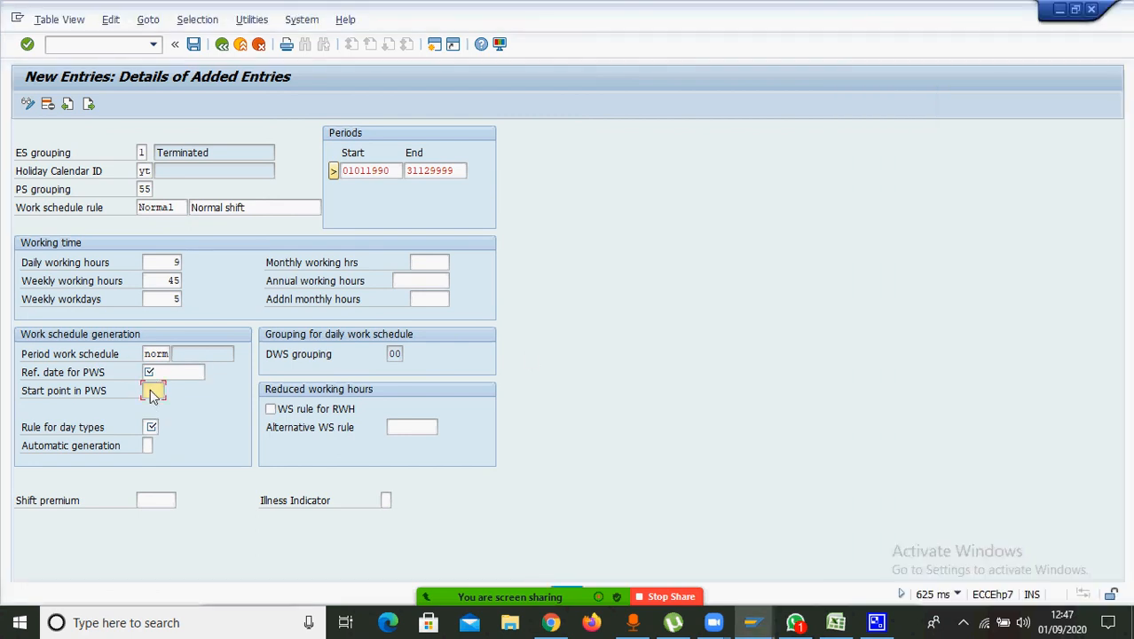
type("006")
key("BackSpace")
key("BackSpace")
key("BackSpace")
Check in the Windows calendar which weekday 1 January 2020 falls on
left_click(182, 372)
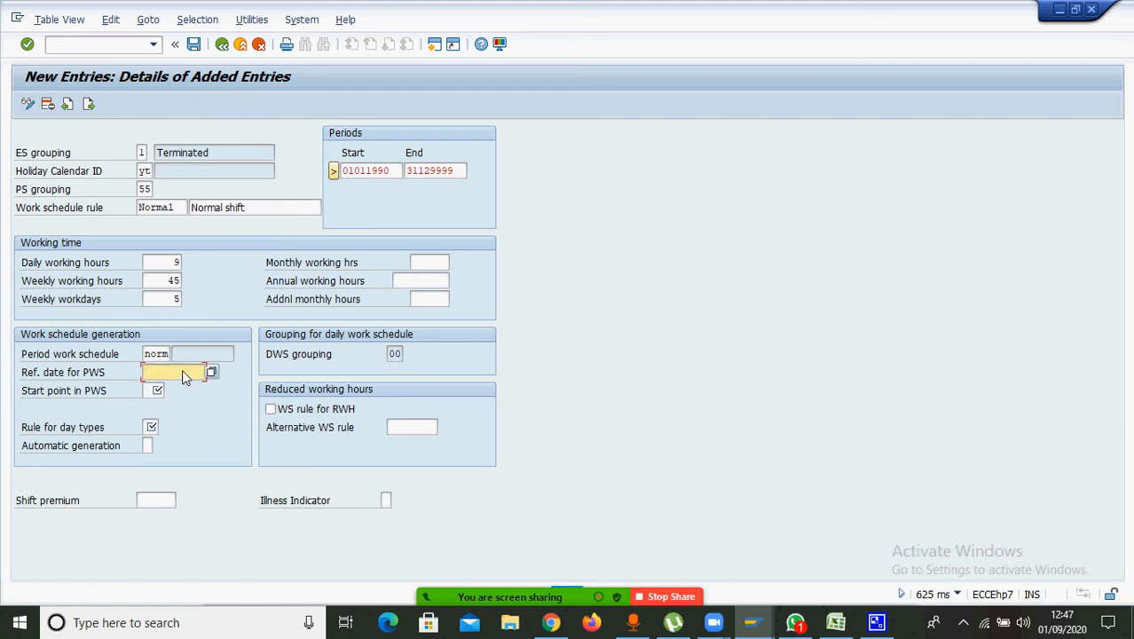
left_click(1073, 632)
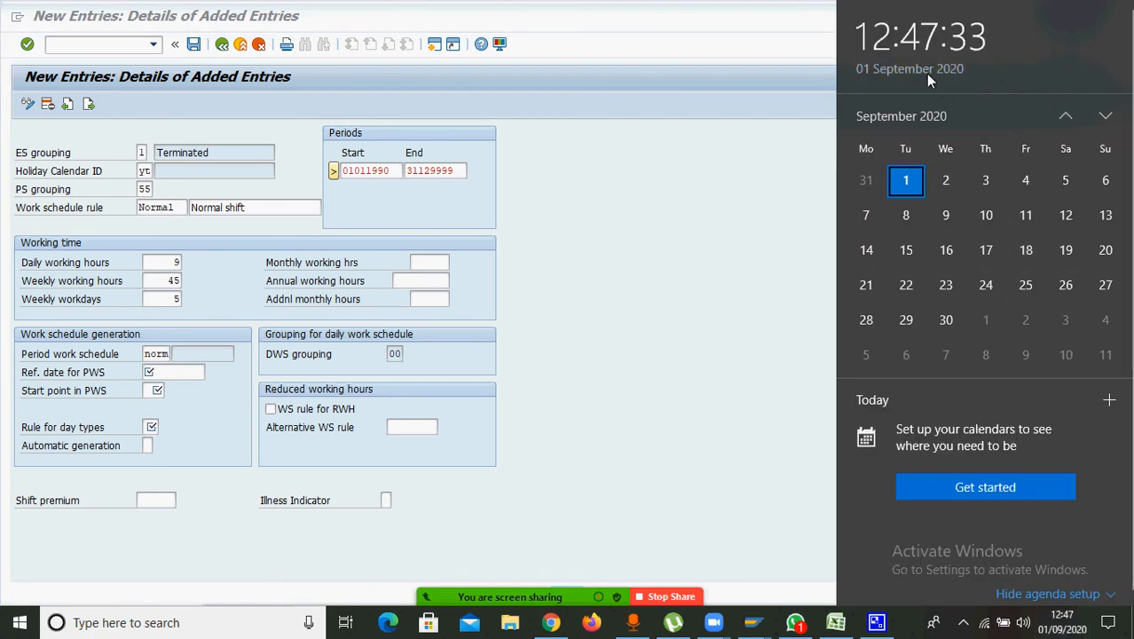
left_click(1065, 117)
left_click(1065, 116)
left_click(1065, 116)
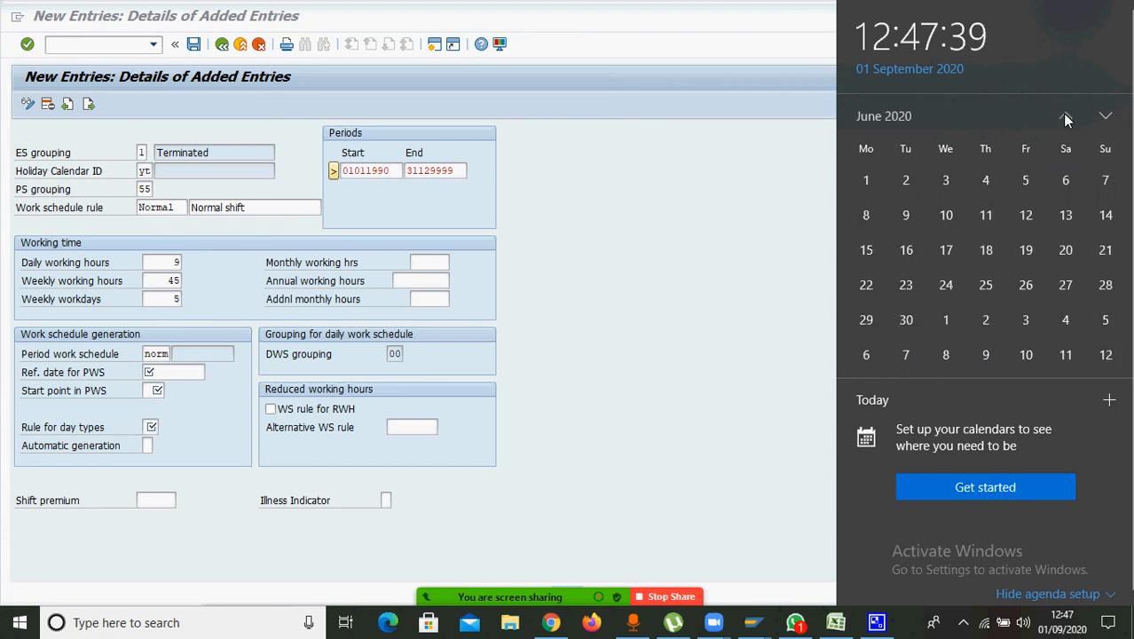
left_click(1065, 116)
left_click(1065, 117)
left_click(1064, 116)
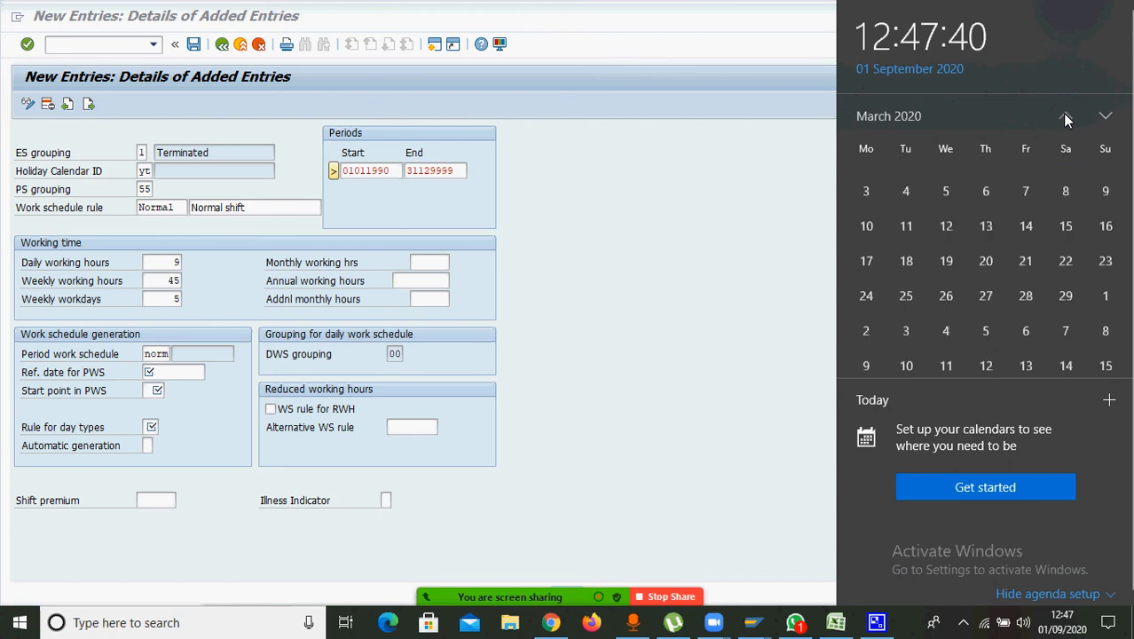
left_click(1065, 116)
left_click(1064, 116)
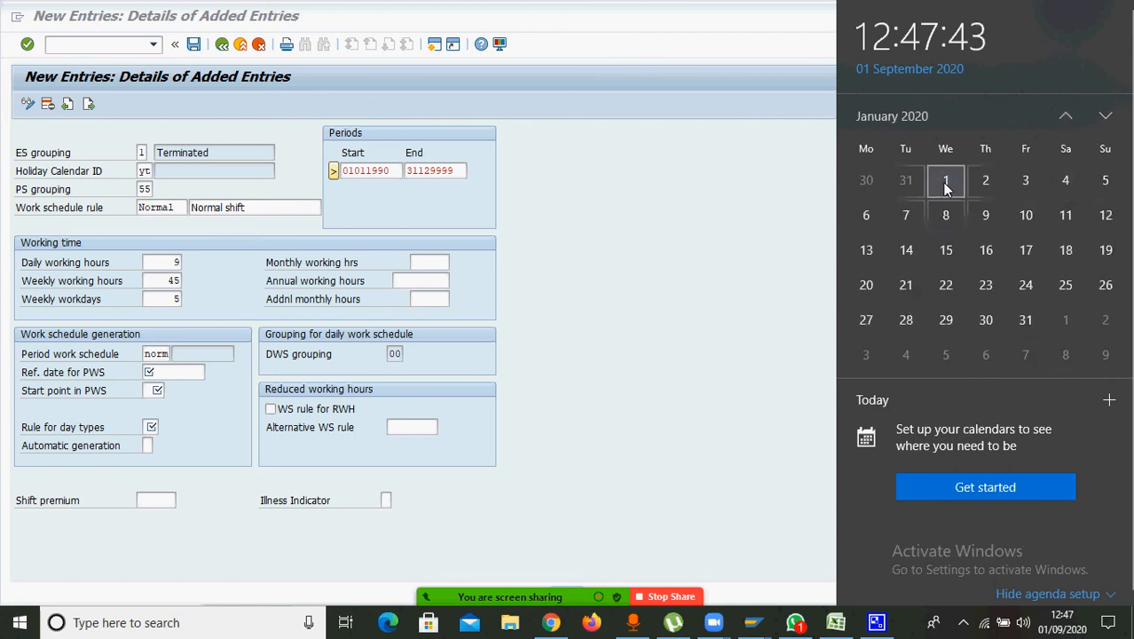
Set the reference date for the period work schedule to 01012020 and its start point to 003
left_click(175, 373)
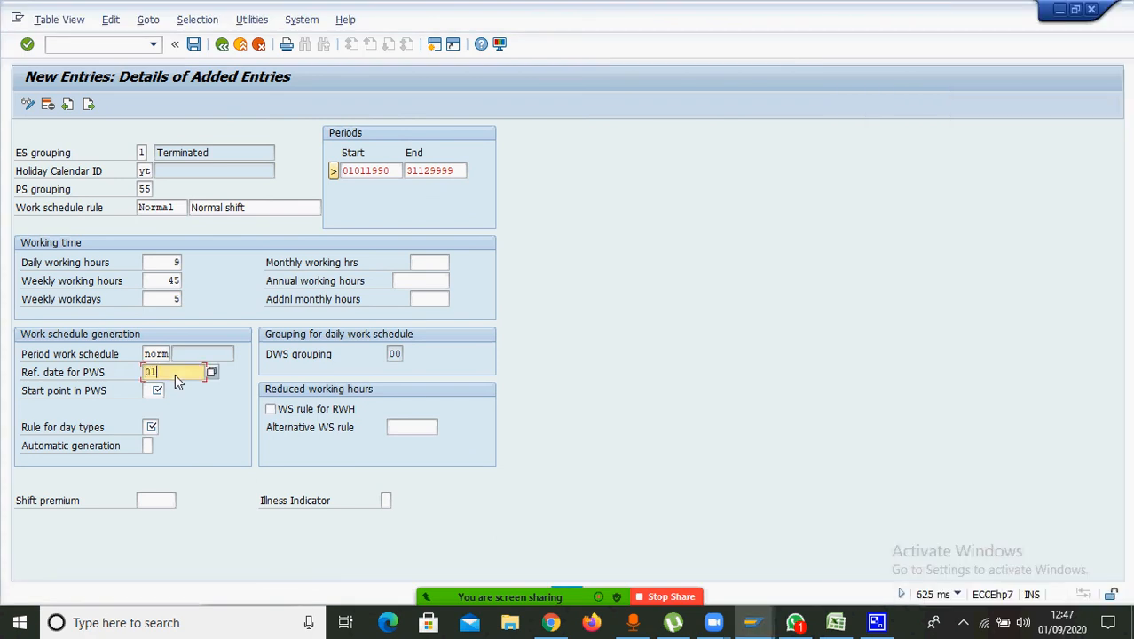
type("01012020")
left_click(149, 396)
type("003")
Assign rule for day types 05 and save the Normal work schedule rule in the proposed customizing request
left_click(152, 427)
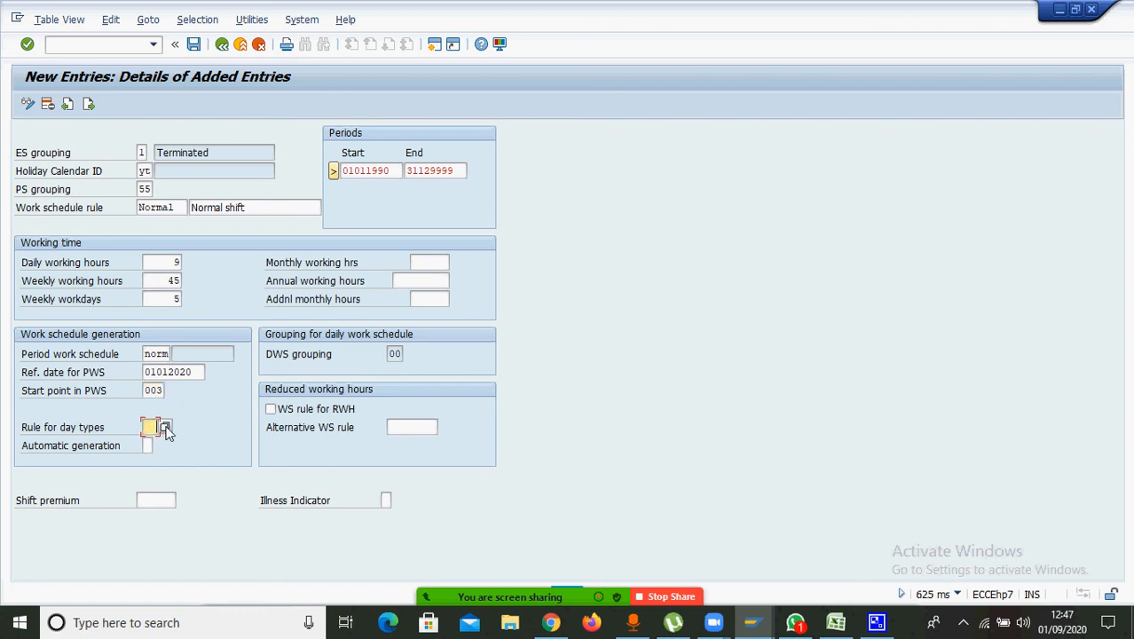
left_click(165, 430)
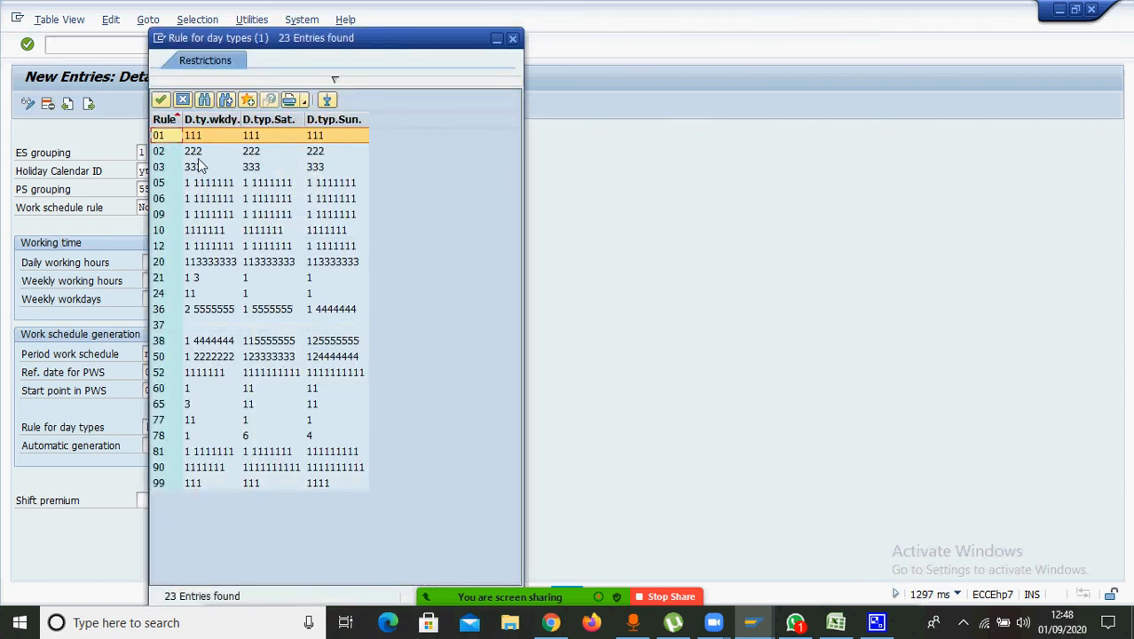
left_click(193, 184)
left_click(189, 184)
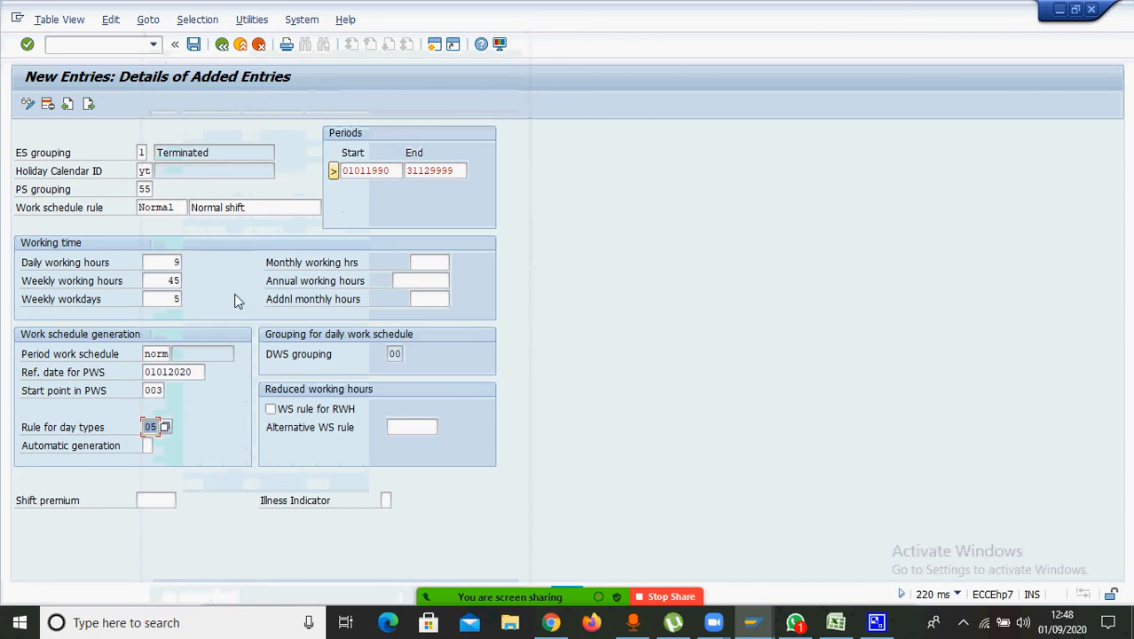
left_click(193, 44)
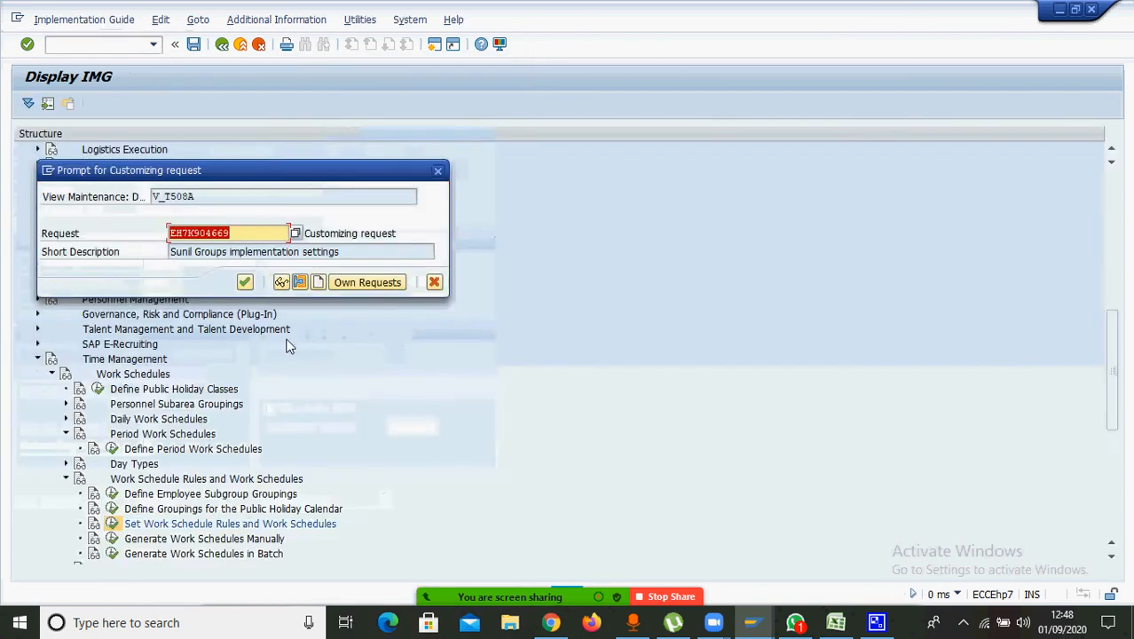
left_click(246, 282)
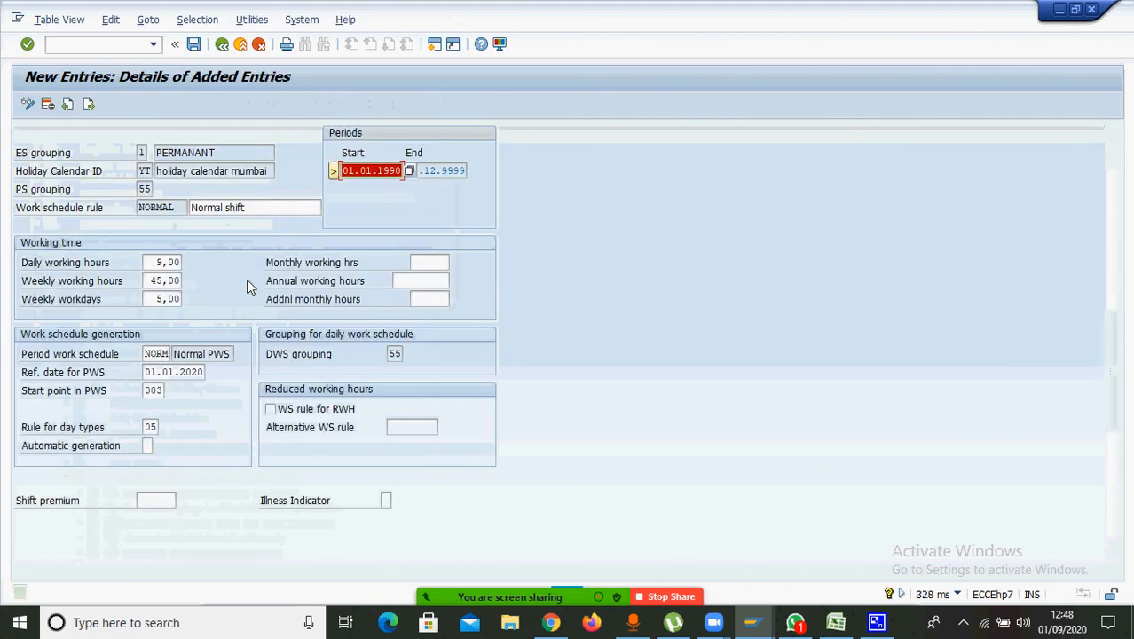
Start another rule entry with ES grouping 1, holiday calendar yt and PS grouping 55
left_click(90, 104)
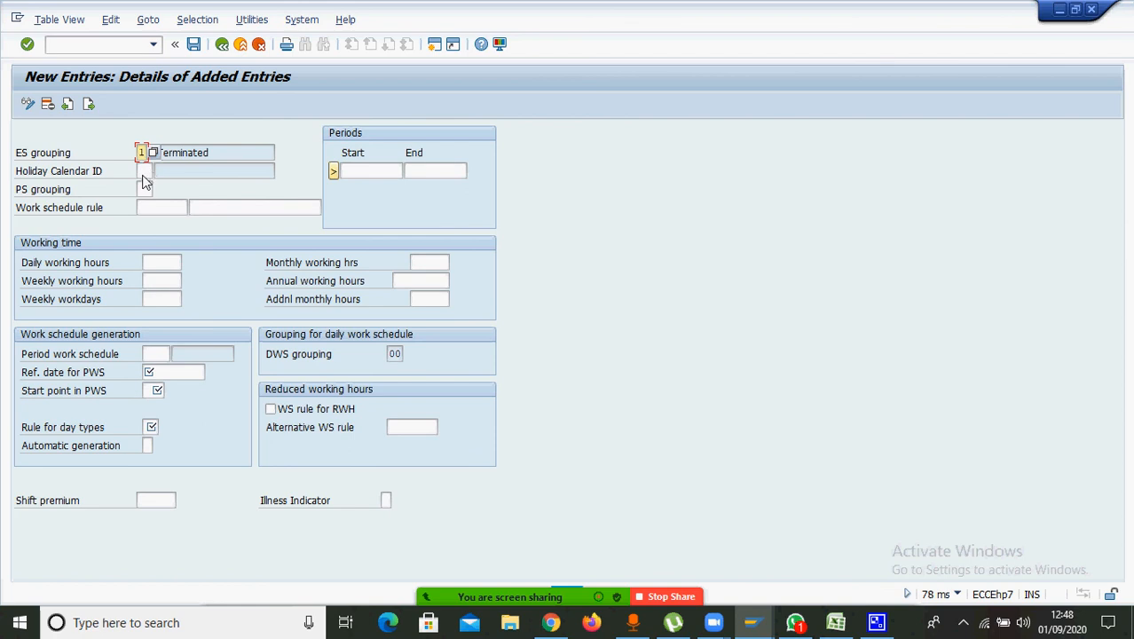
type("1")
left_click(145, 174)
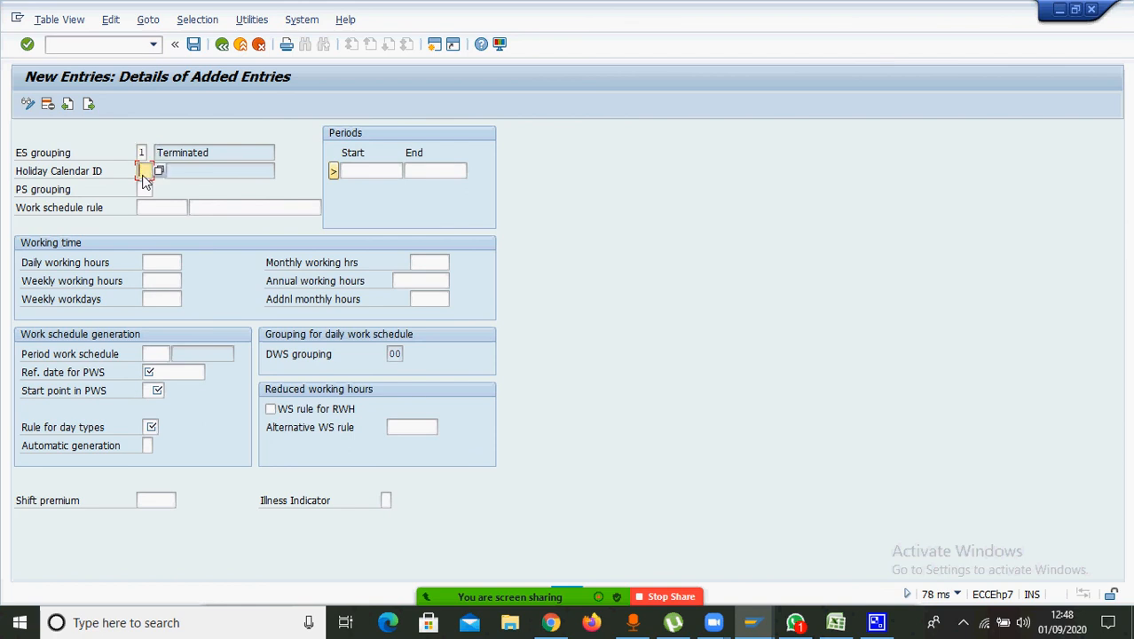
type("tt")
left_click(146, 190)
type("55")
Name the work schedule rule Flexible and describe it as Flexible Shift
left_click(157, 211)
type("Flex")
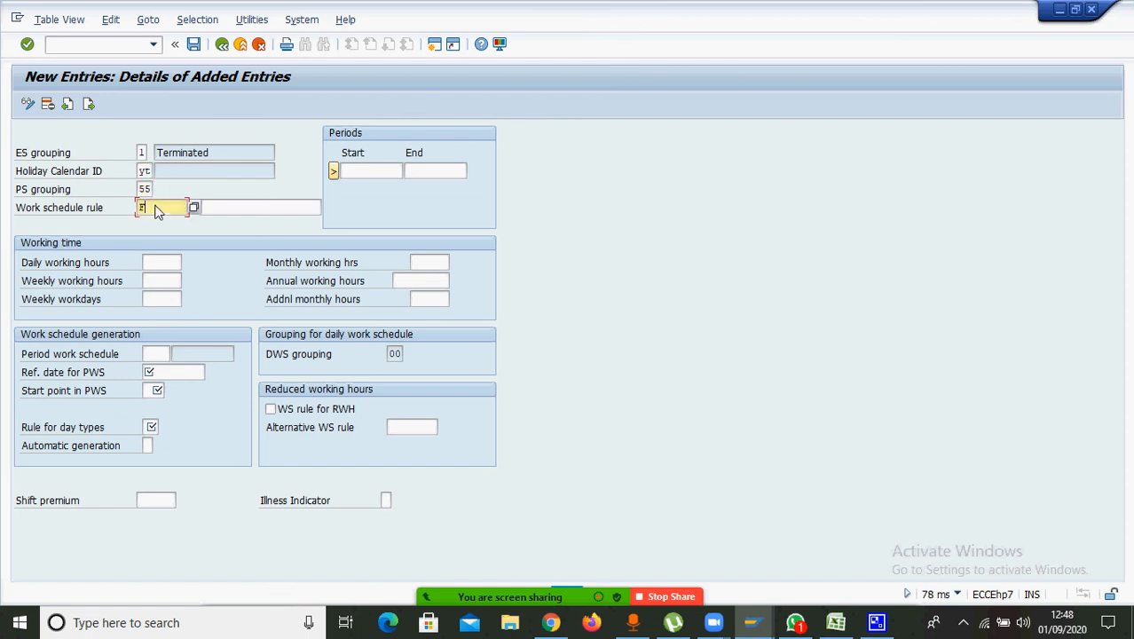
type("ible")
left_click(224, 213)
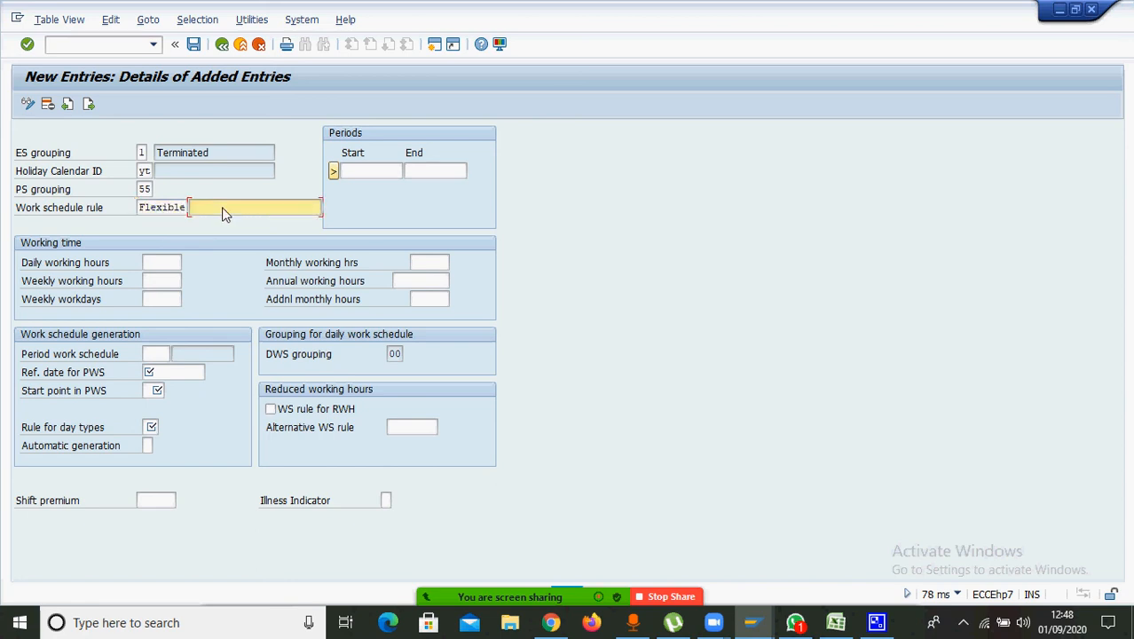
type("Flex")
type("inle")
key("BackSpace")
key("BackSpace")
key("BackSpace")
type("ble Shift")
Set the Flexible rule's validity period from 01011990 to 31129999
left_click(354, 173)
type("01011990")
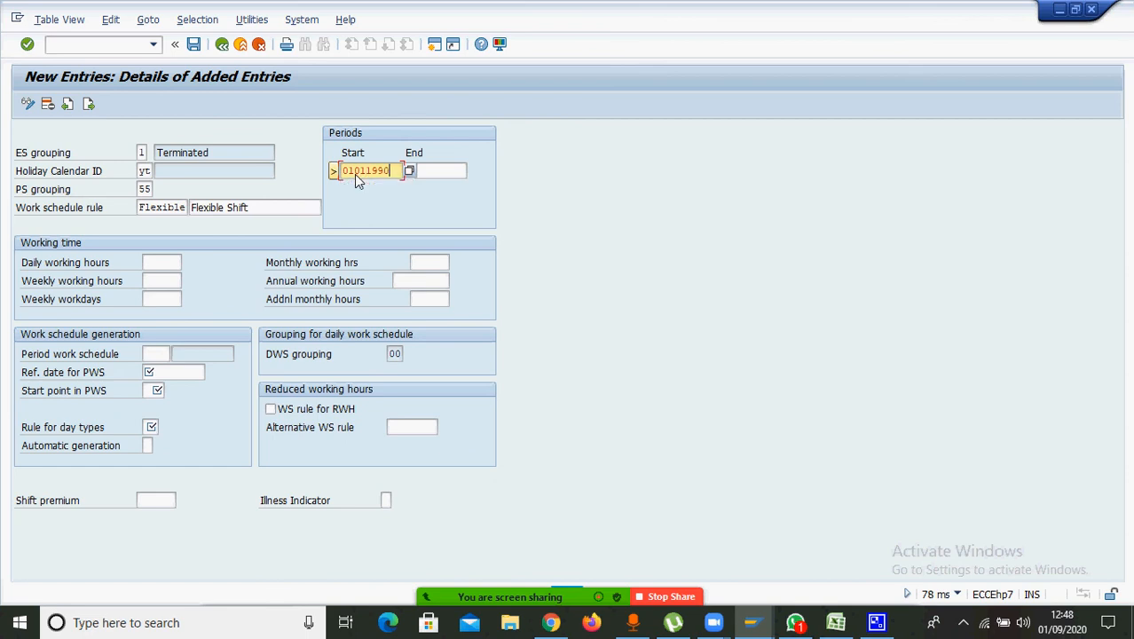
key("Tab")
type("31129999")
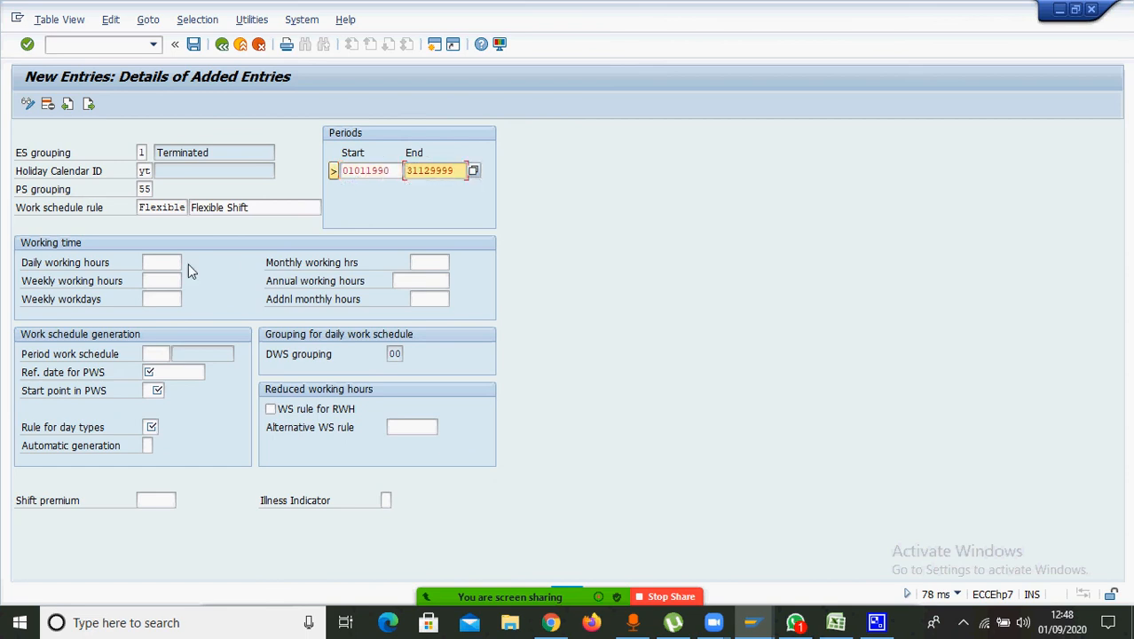
Enter 9 daily working hours, 45 weekly working hours and 5 weekly workdays for the Flexible rule
left_click(165, 267)
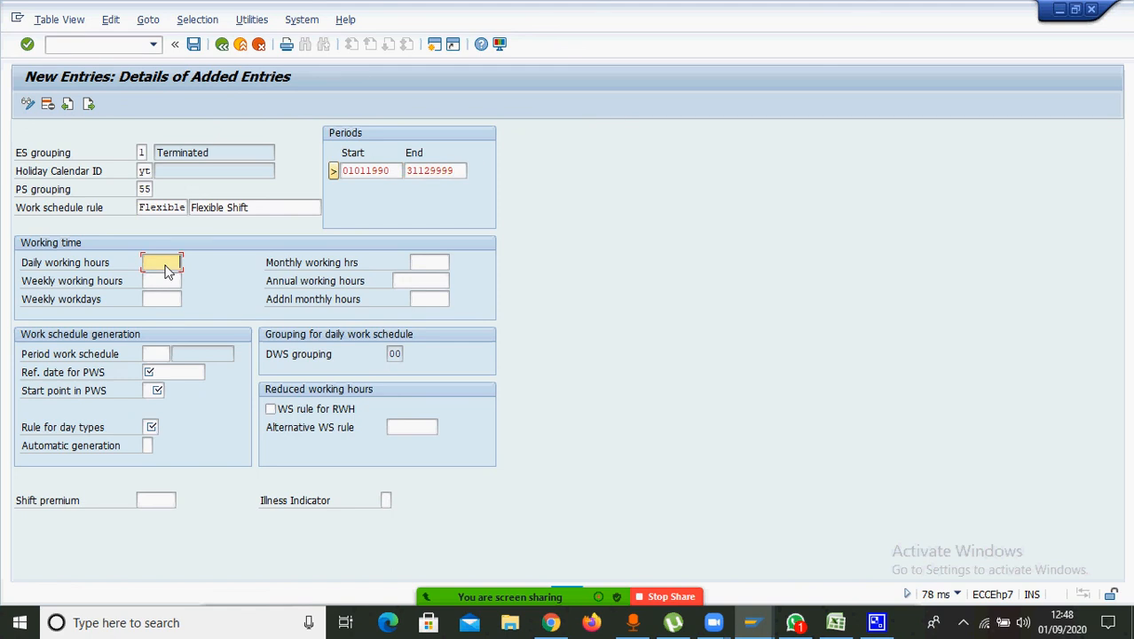
type("9")
key("Tab")
type("45")
key("Tab")
type("5")
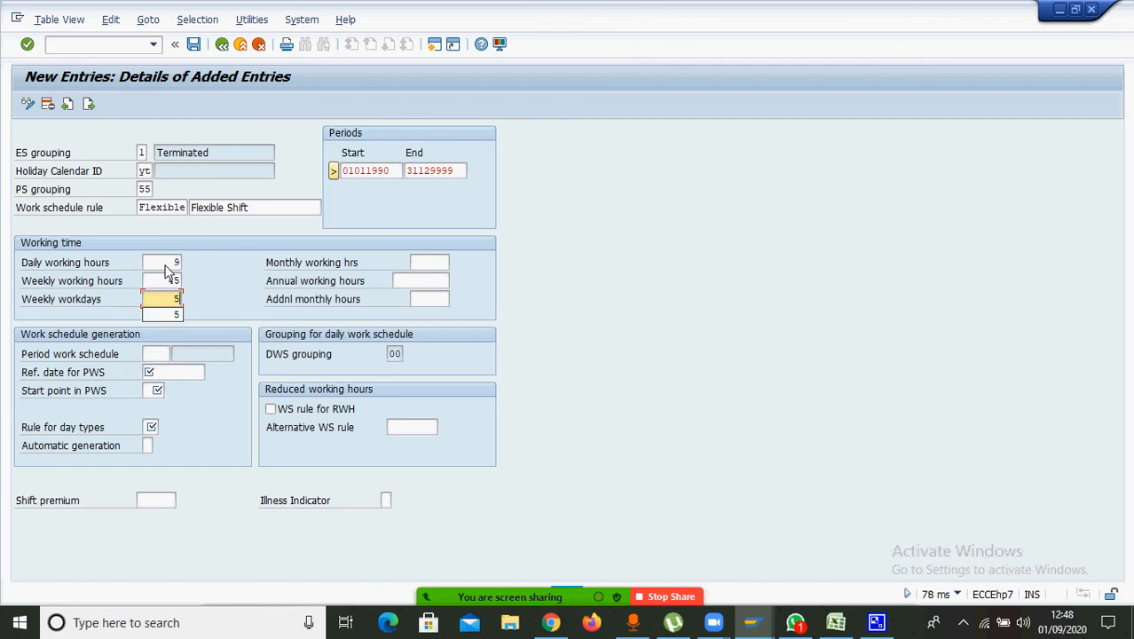
Enter period work schedule Flex with reference date 01012020, start point 003 and rule for day types 05
left_click(165, 355)
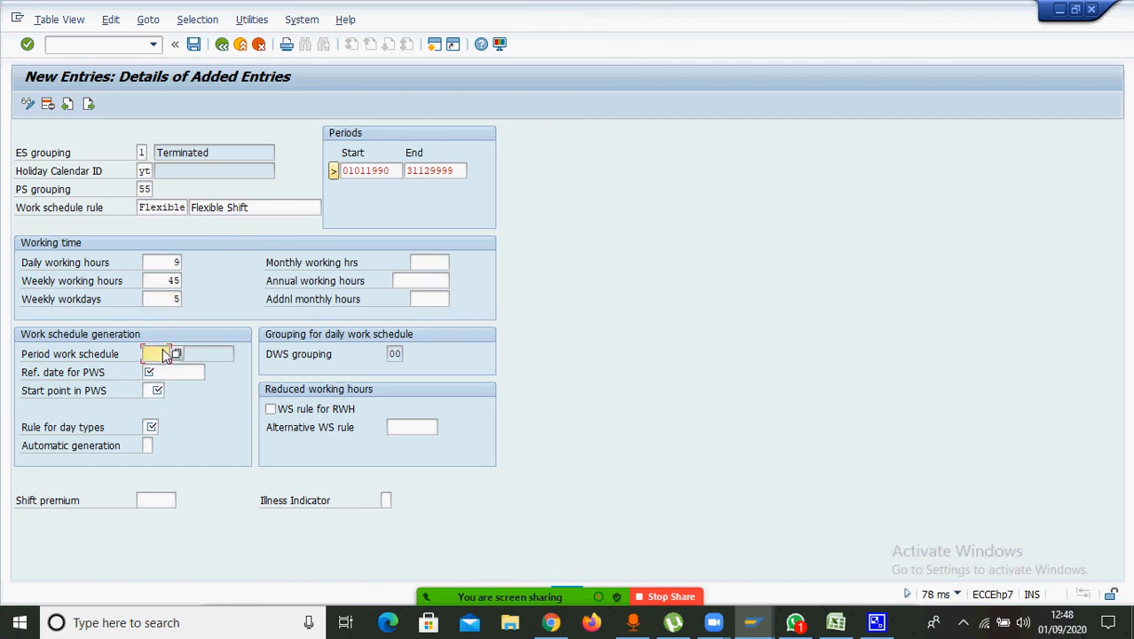
type("Flex")
left_click(171, 377)
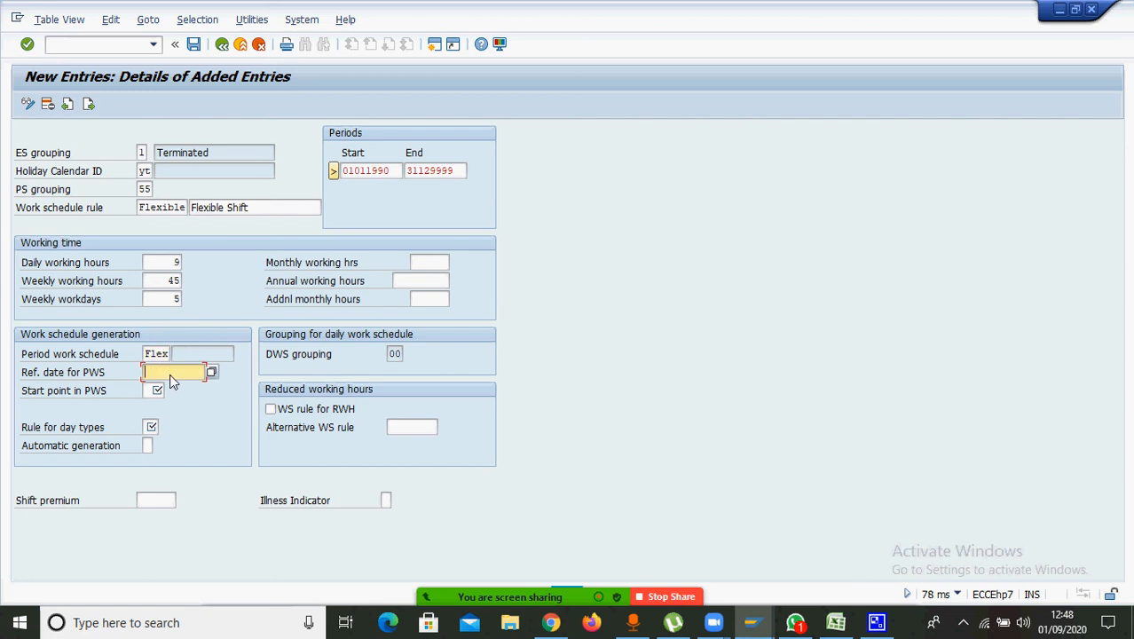
type("01")
key("Down")
key("Return")
left_click(156, 391)
type("003")
left_click(151, 428)
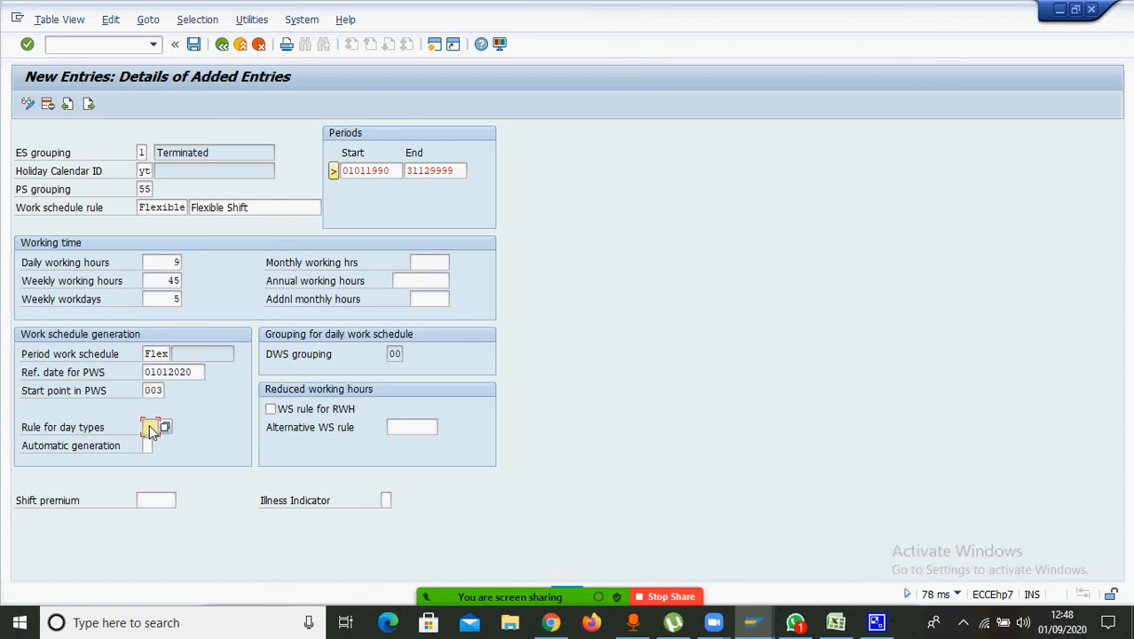
left_click(150, 441)
Change the Flexible rule's period work schedule to rota and save the entry
left_click(168, 354)
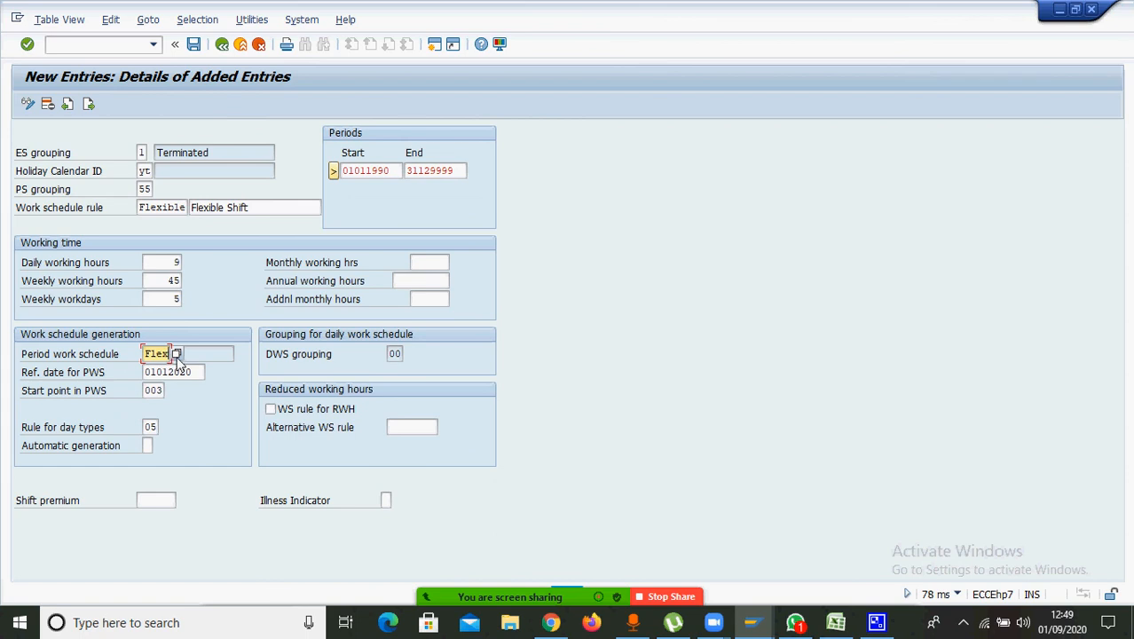
left_click(176, 354)
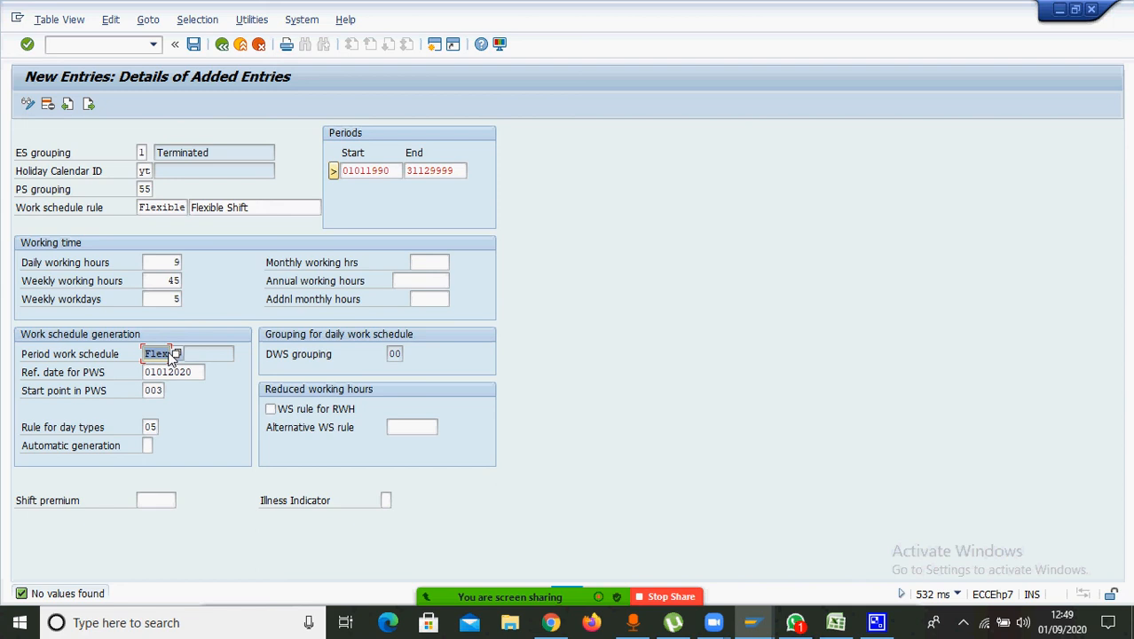
type("rota")
key("Return")
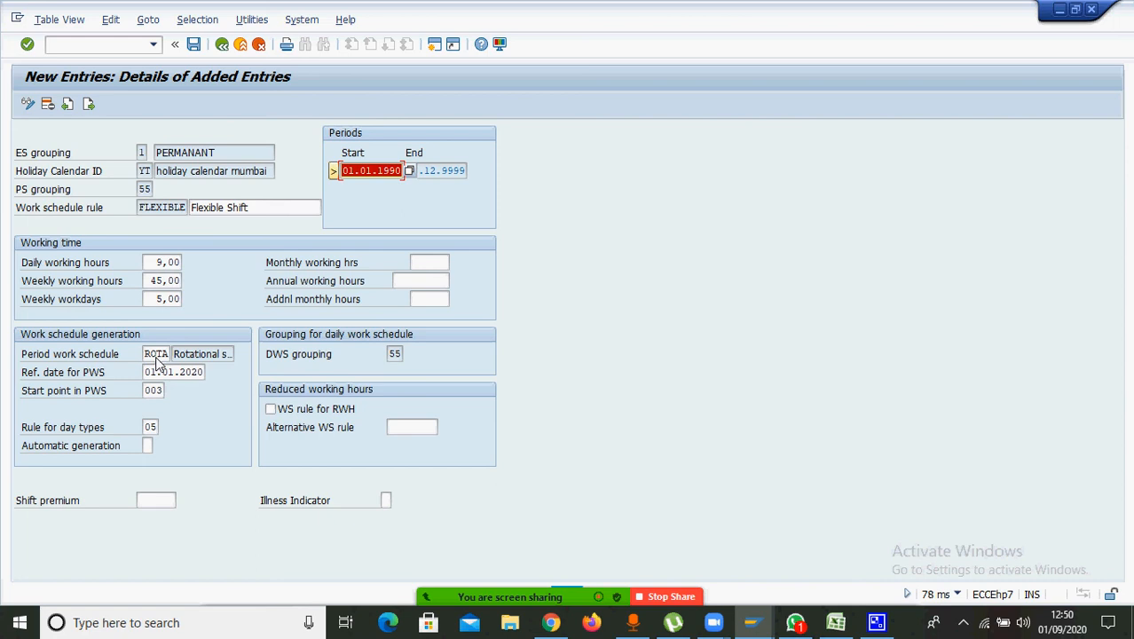
left_click(194, 44)
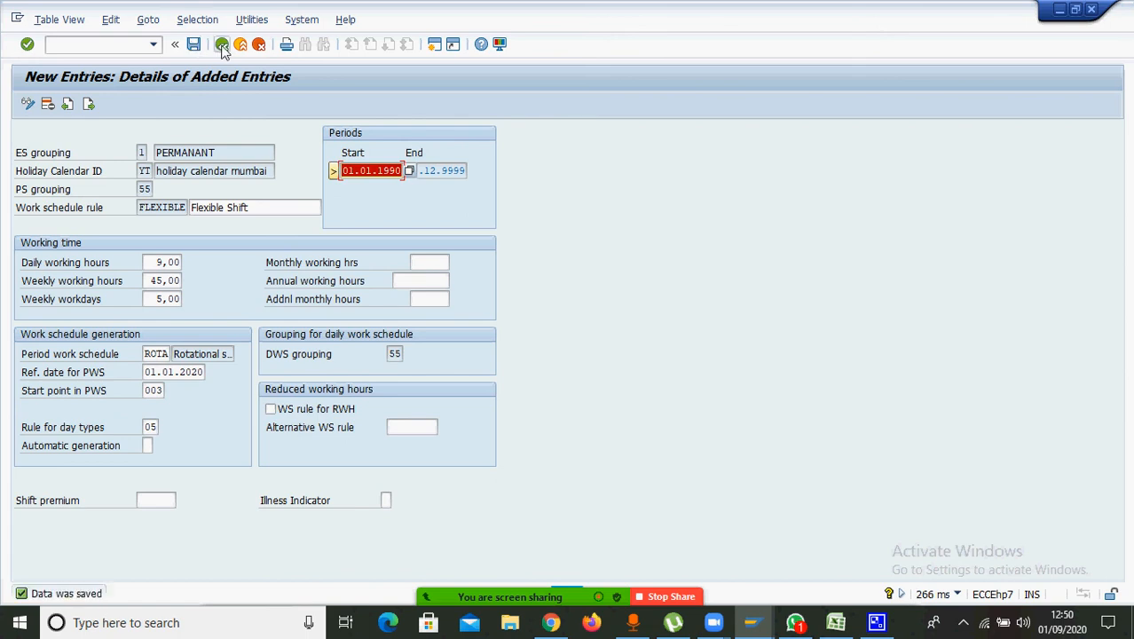
Return to the implementation guide and open the Generate Work Schedules Manually activity
left_click(222, 44)
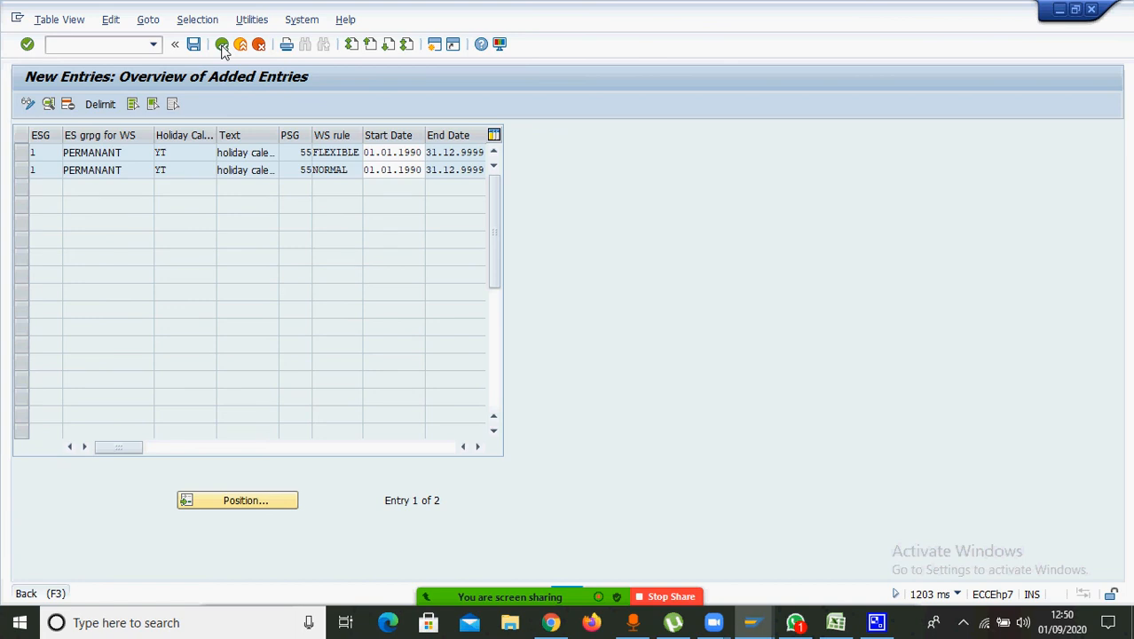
left_click(222, 44)
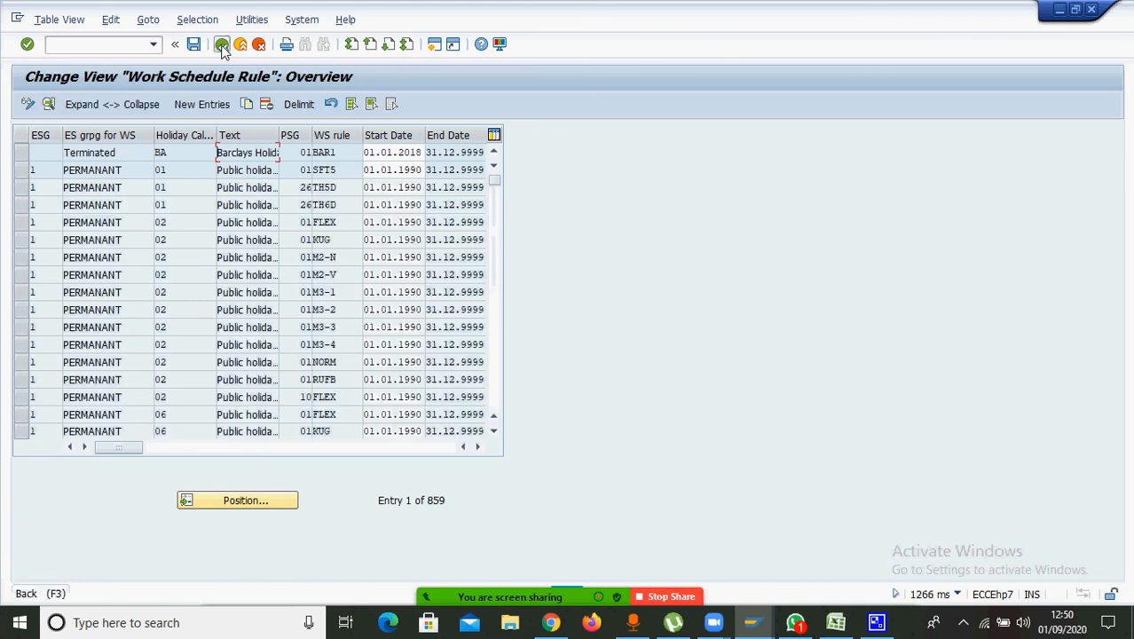
left_click(222, 44)
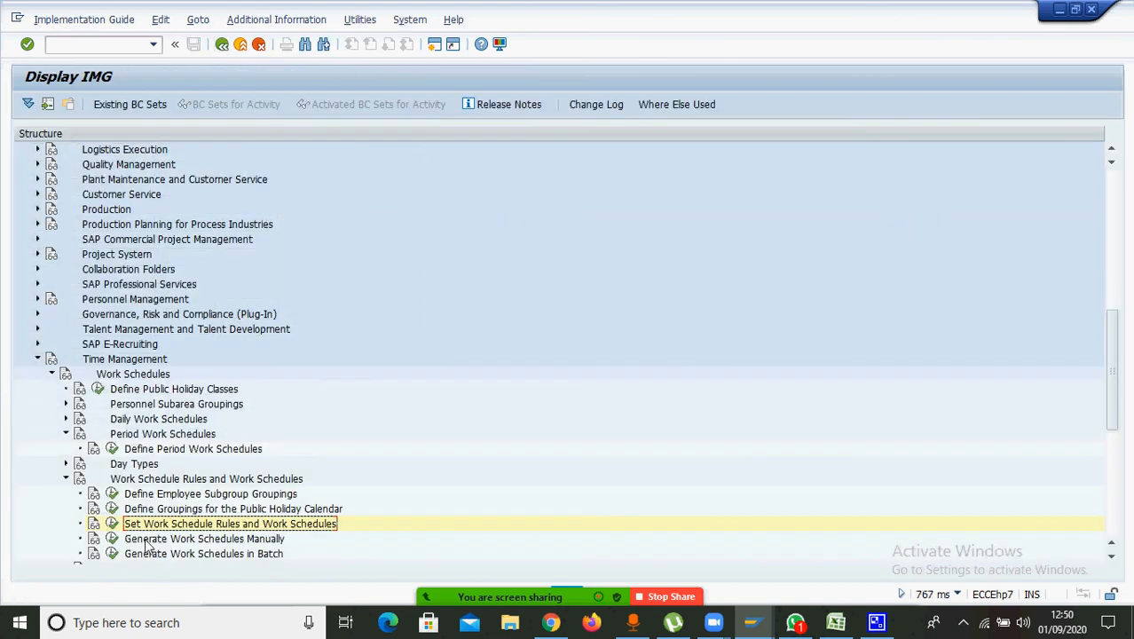
left_click(147, 538)
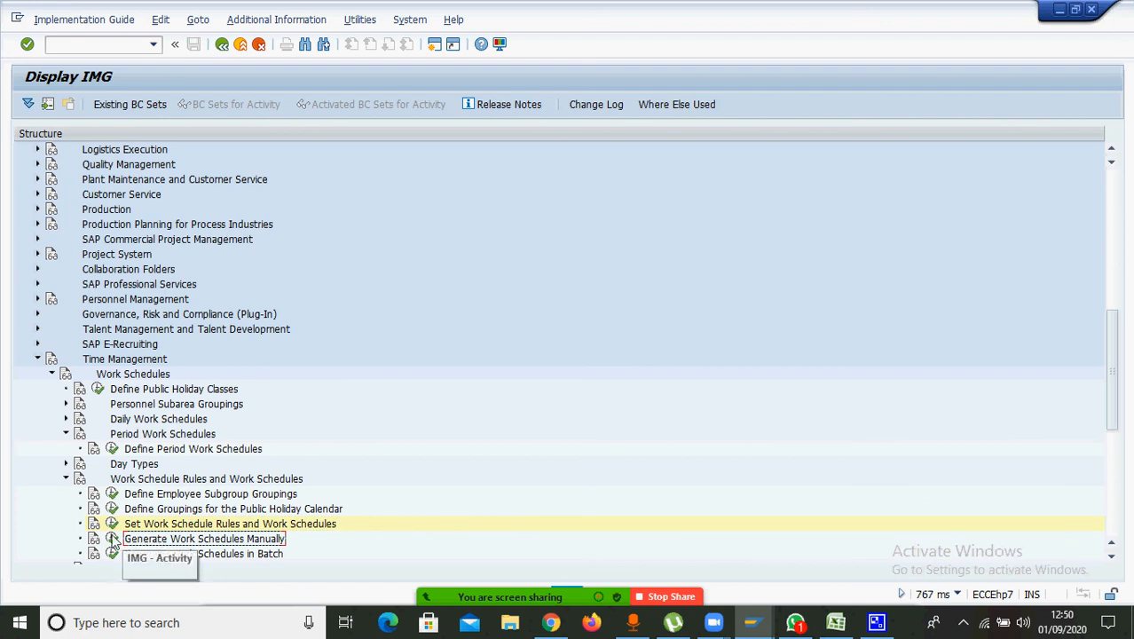
left_click(112, 539)
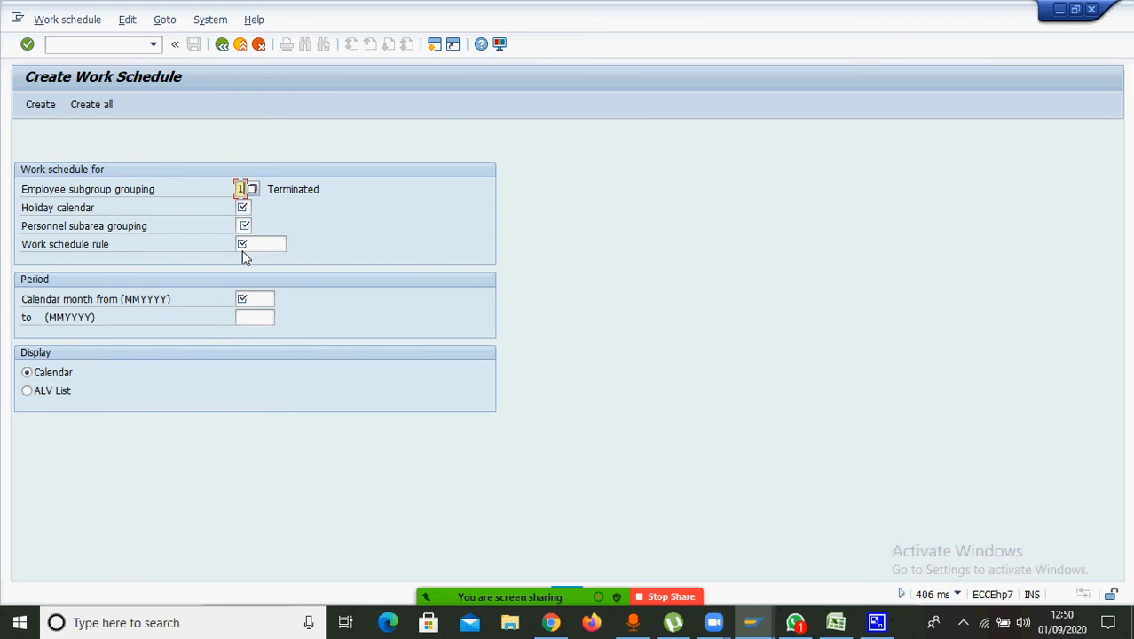
Select employee subgroup grouping 1, holiday calendar yt, personnel subarea grouping 55 and work schedule rule normal for generation
type("1")
type("yt")
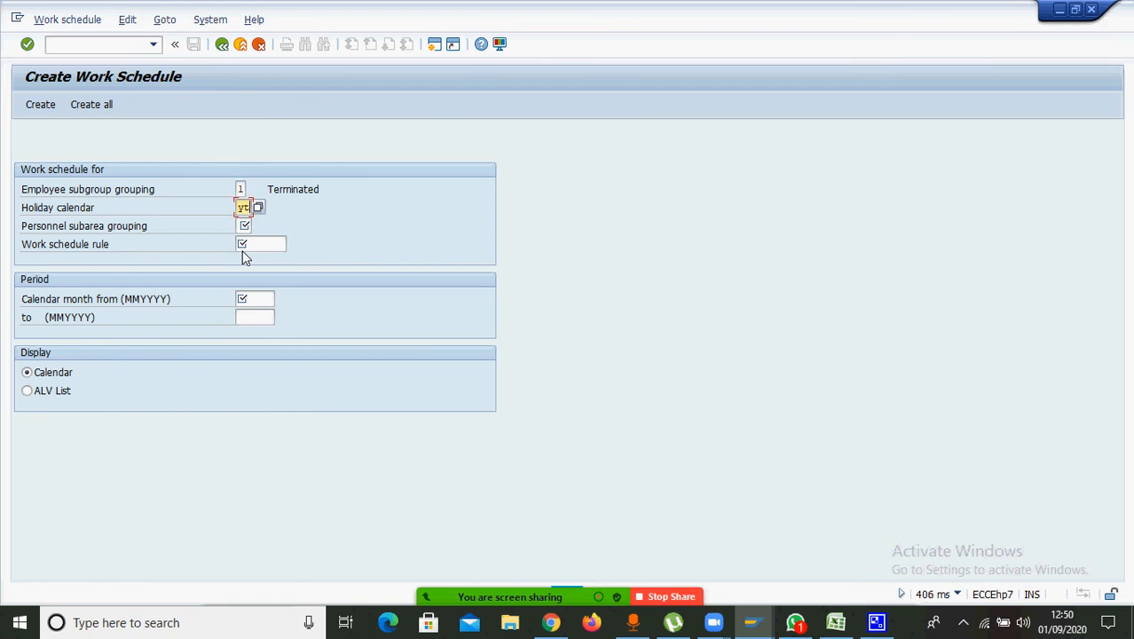
type("5")
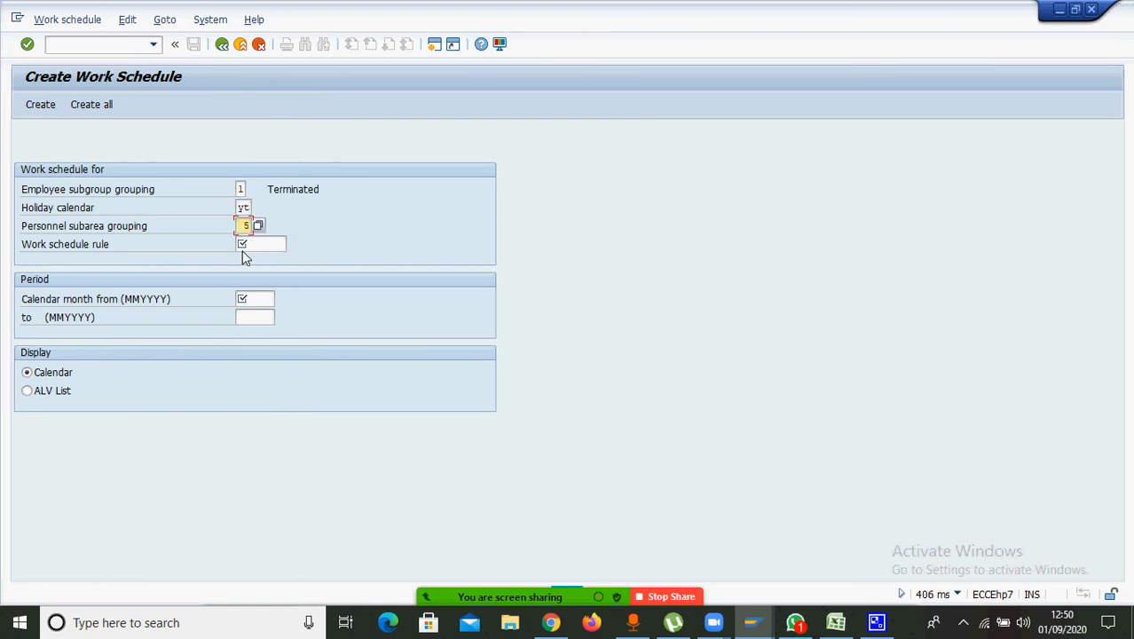
type("5normal")
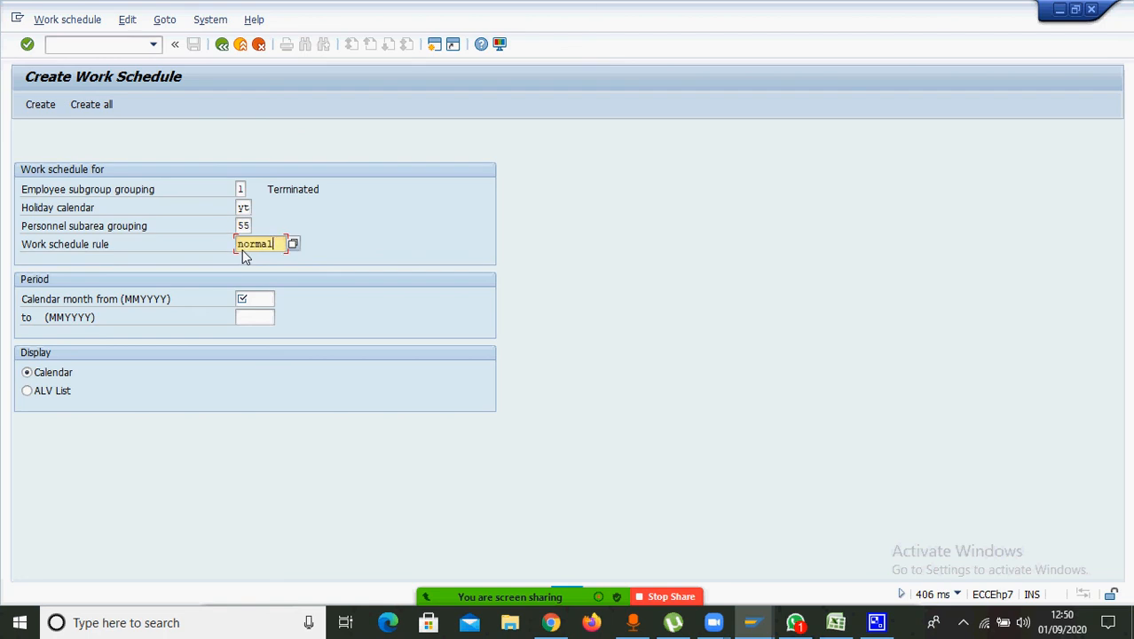
Set the period from 012020 to 122022 and generate all its work schedules in the proposed customizing request
left_click(253, 304)
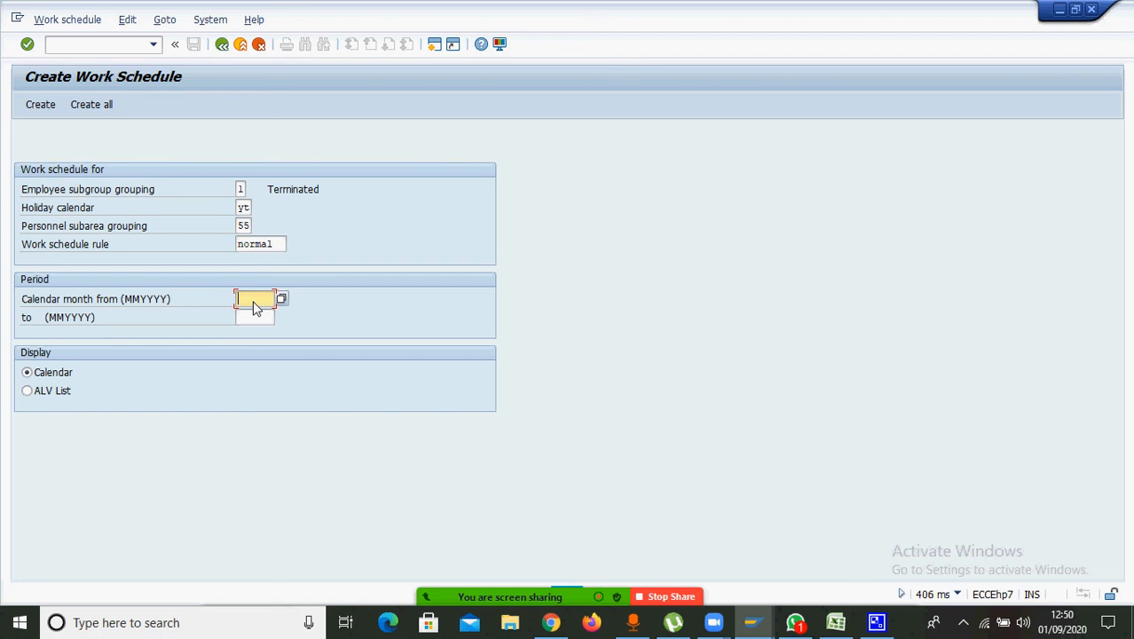
type("012020")
left_click(257, 321)
type("122022")
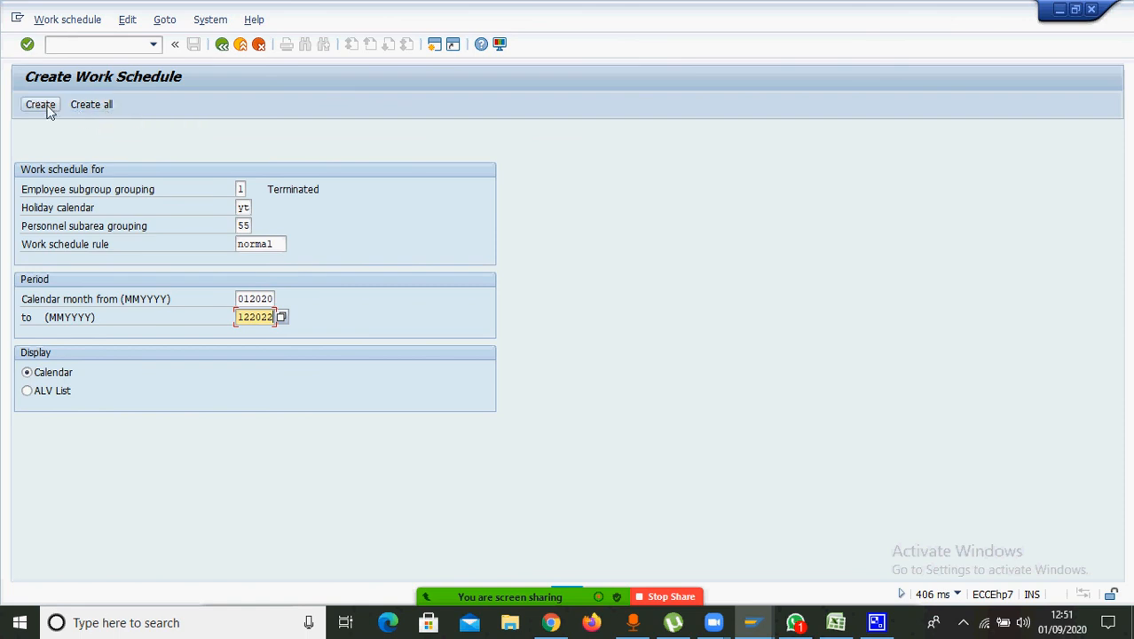
left_click(105, 108)
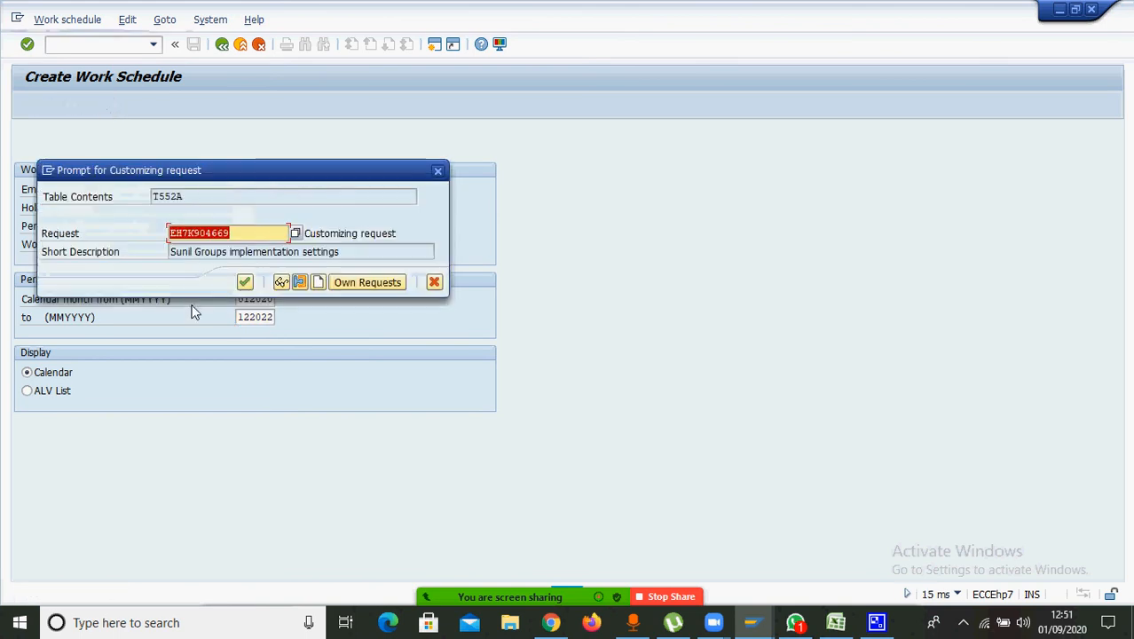
left_click(244, 282)
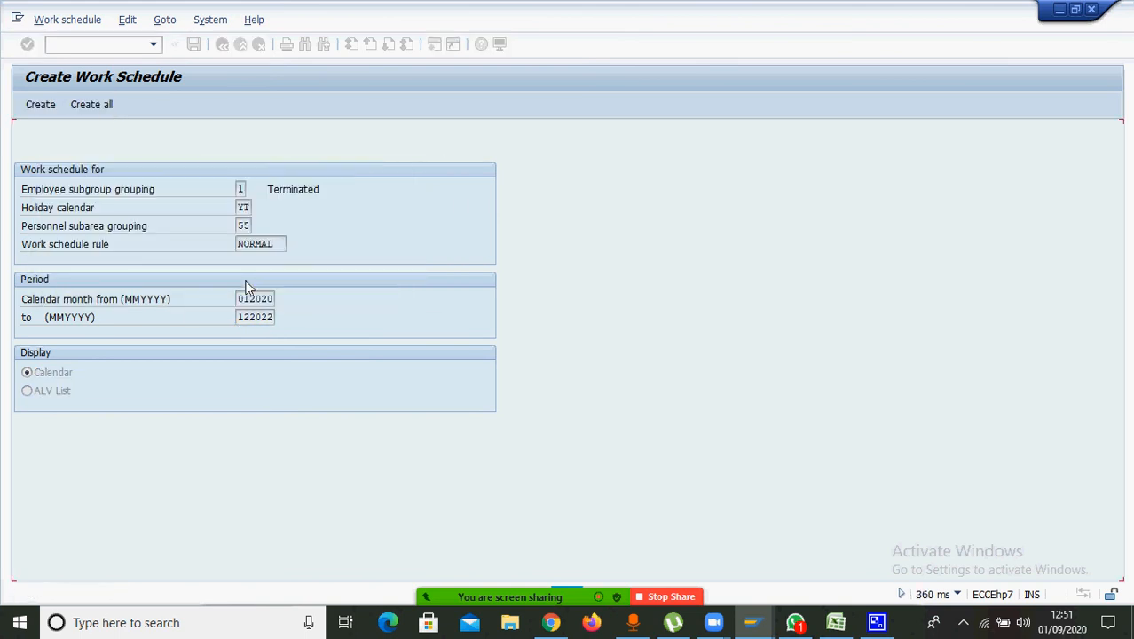
Display the generated monthly calendar for the Normal work schedule rule
left_click(68, 18)
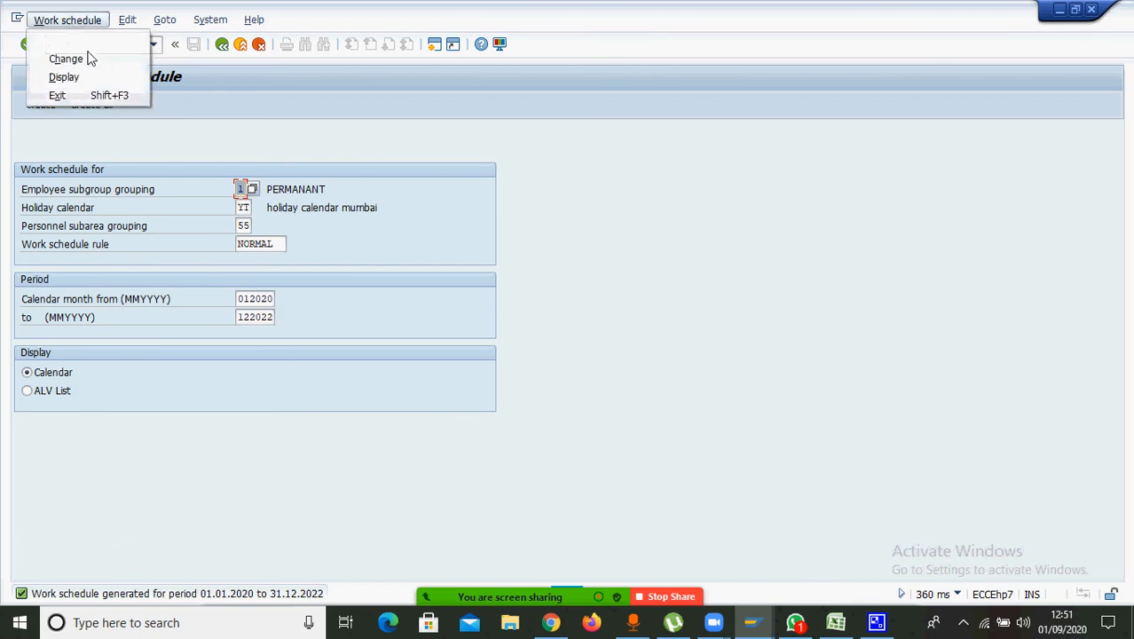
left_click(80, 78)
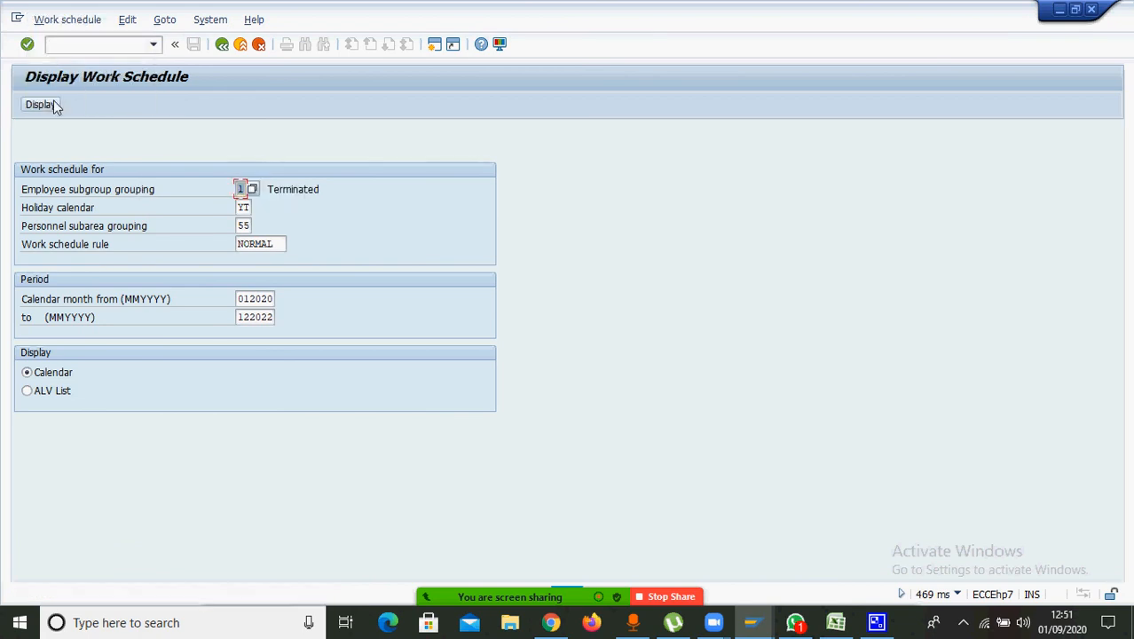
left_click(43, 105)
key("F7")
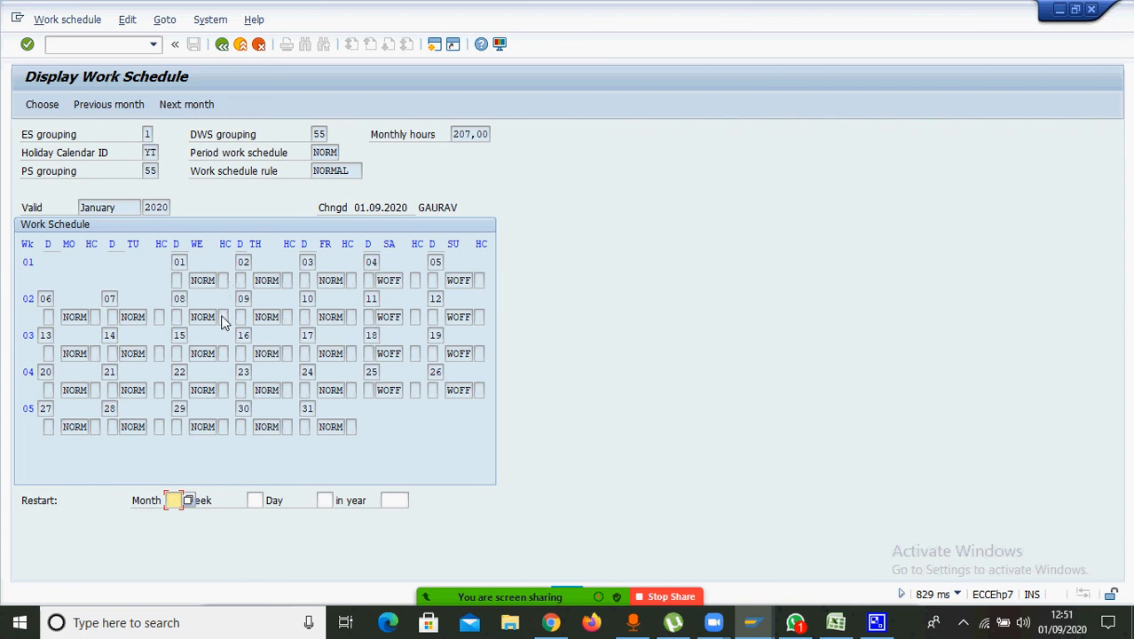
Leave the Normal work schedule display and open the SAP Reference IMG through transaction spro
left_click(222, 45)
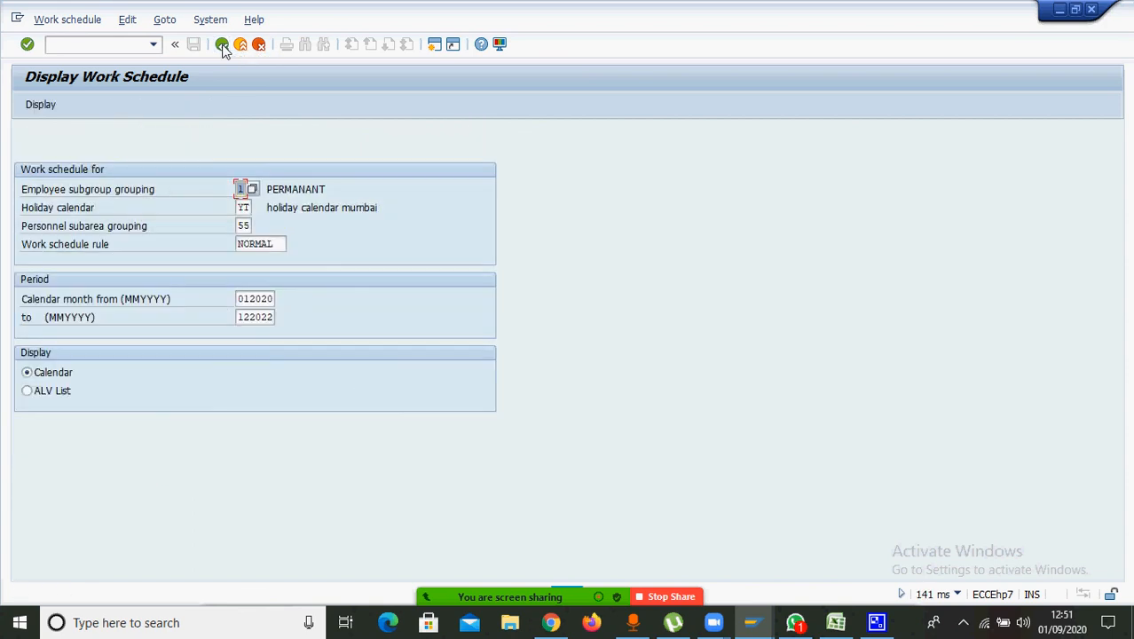
left_click(273, 247)
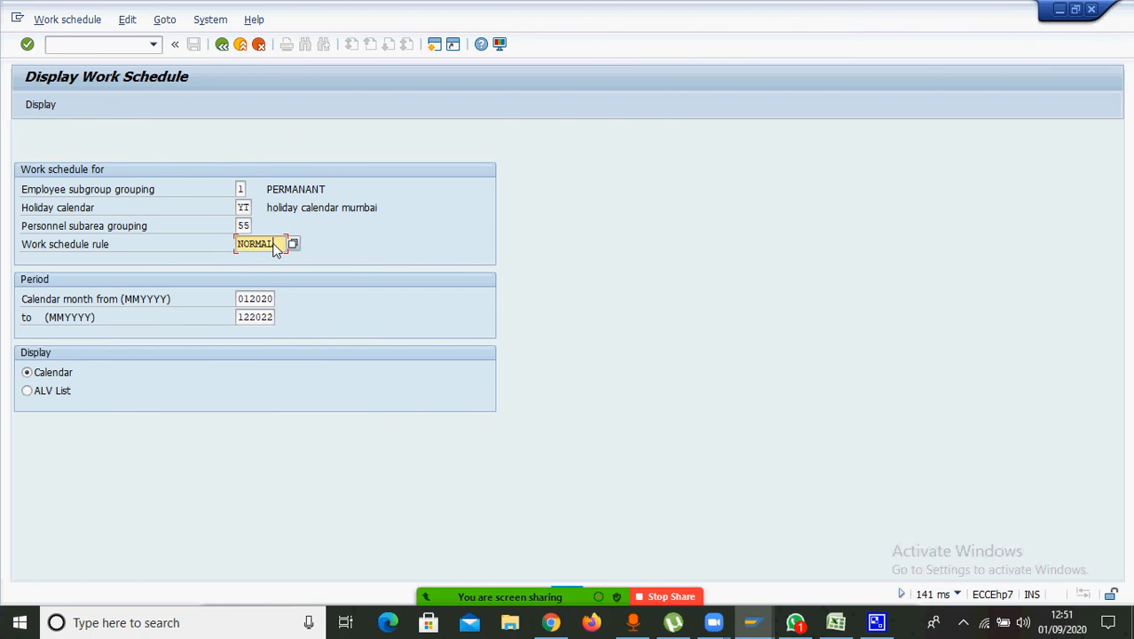
left_click(222, 45)
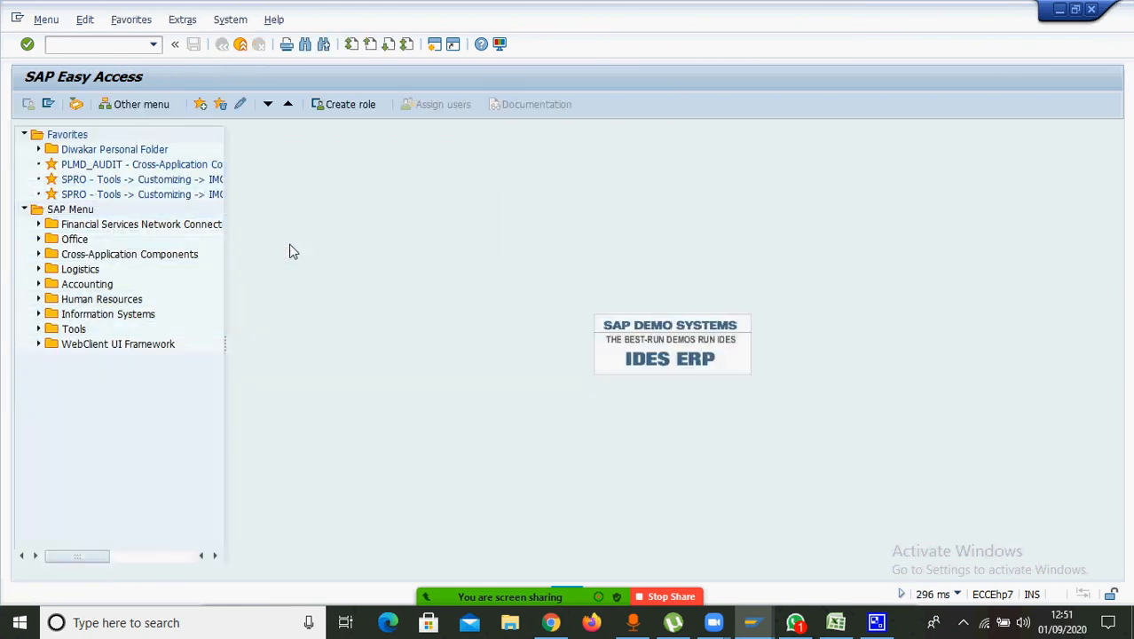
left_click(110, 49)
type("spro")
key("Return")
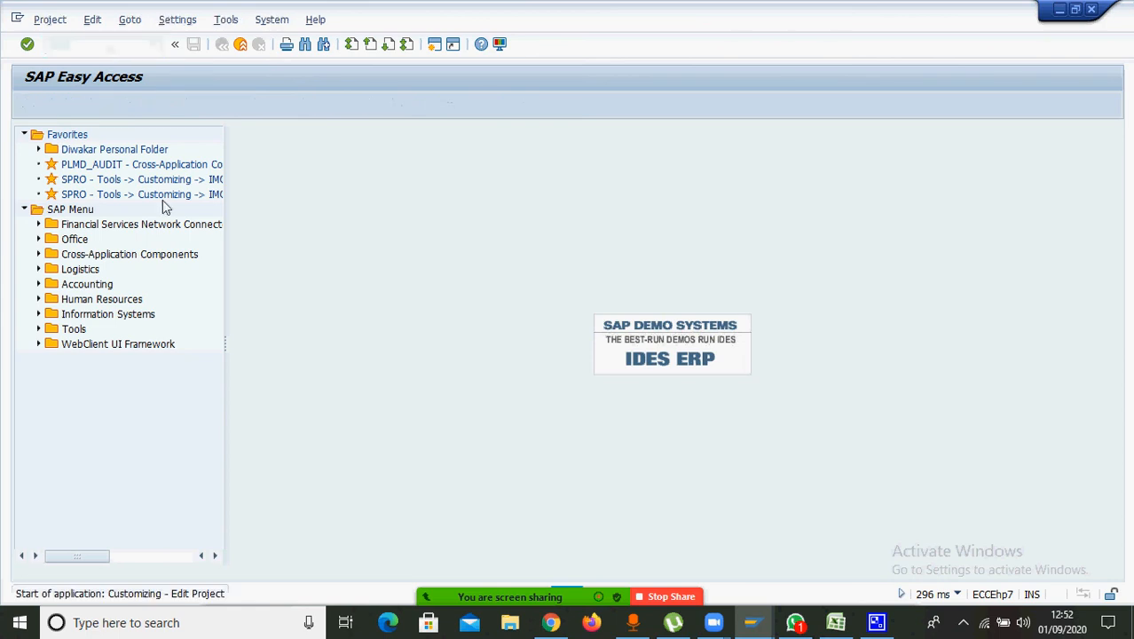
left_click(113, 103)
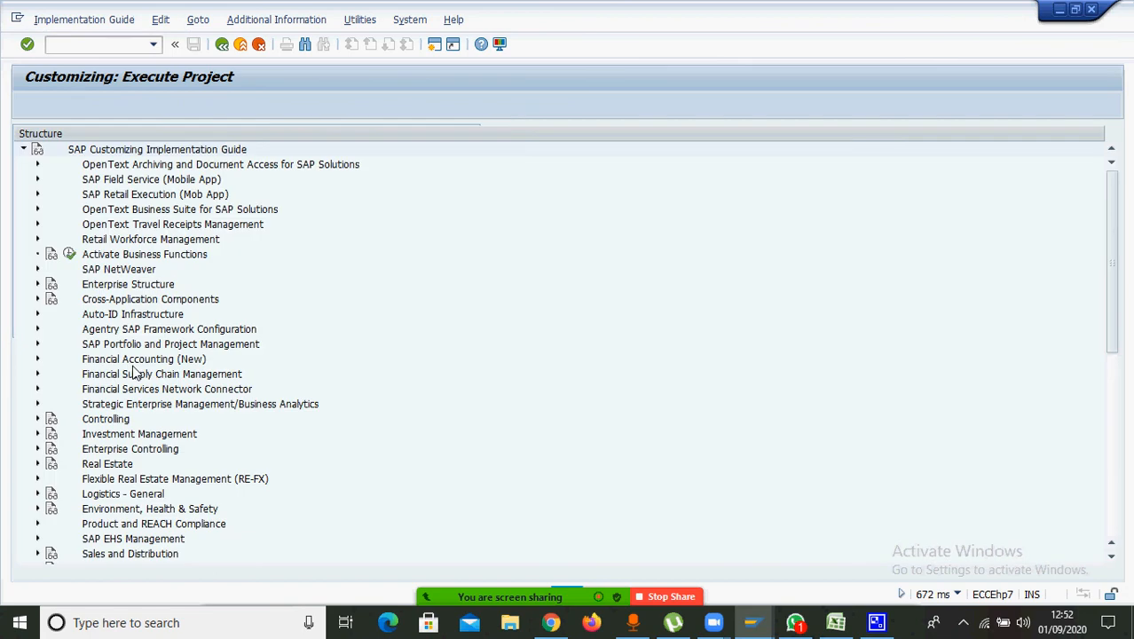
Open the Generate Work Schedules Manually activity under Time Management, Work Schedules, Work Schedule Rules and Work Schedules
left_click(98, 531)
key("Down")
key("Down")
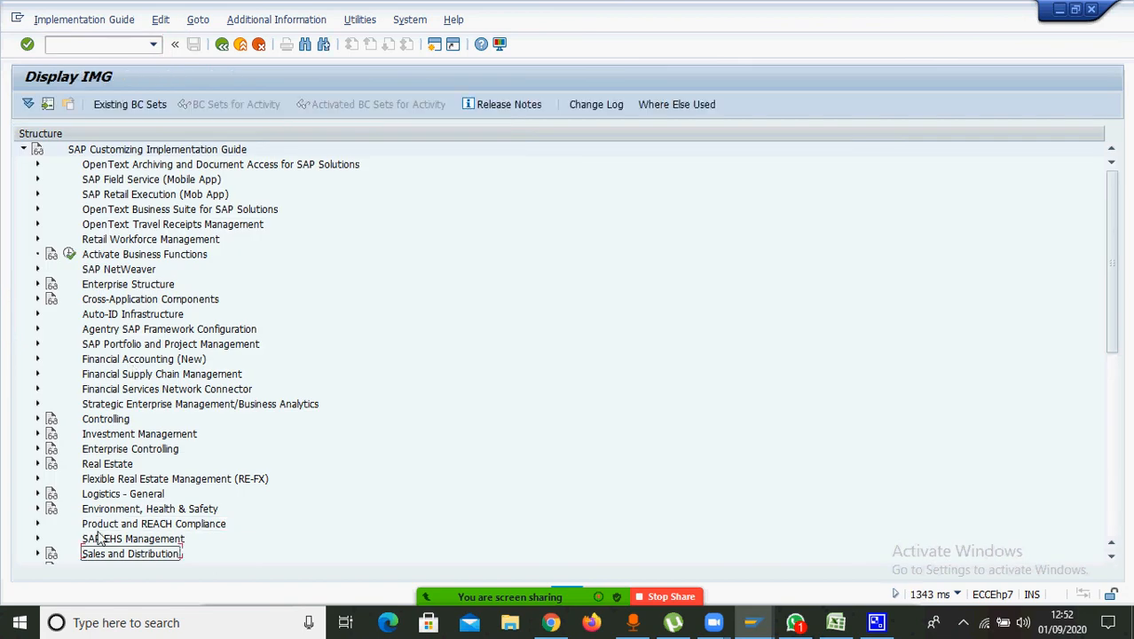
key("Down")
key("Down")
key("Down")
key("Down")
key("Down")
key("Down")
key("Down")
key("Down")
key("Down")
key("Down")
key("Down")
key("Down")
key("Down")
key("Down")
key("Down")
key("Down")
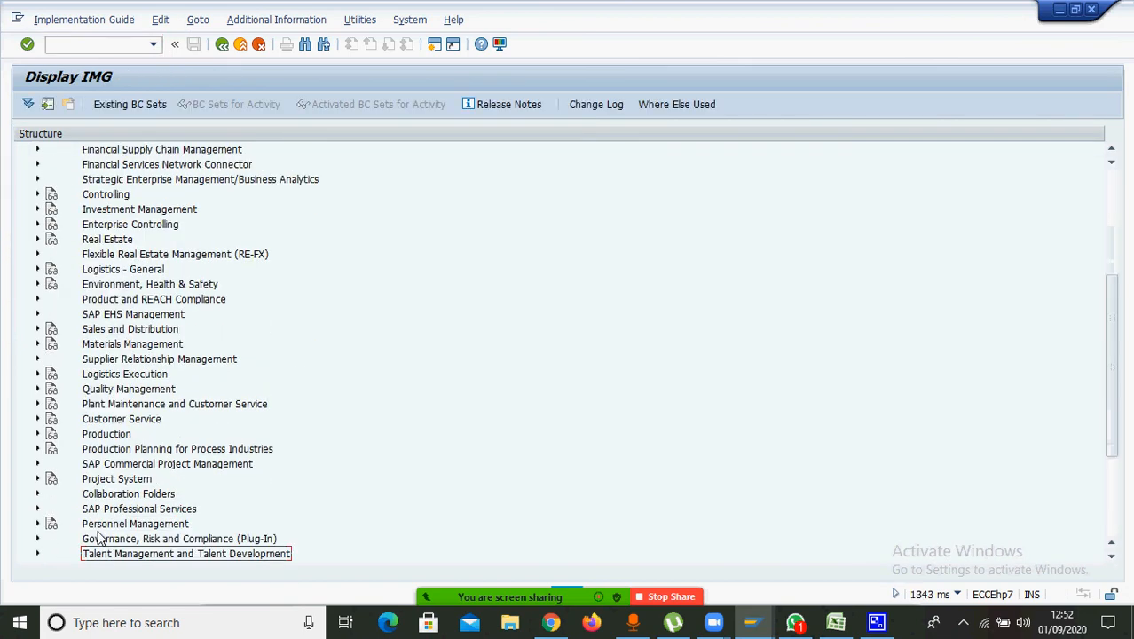
key("Down")
key("Down")
key("Down")
key("Down")
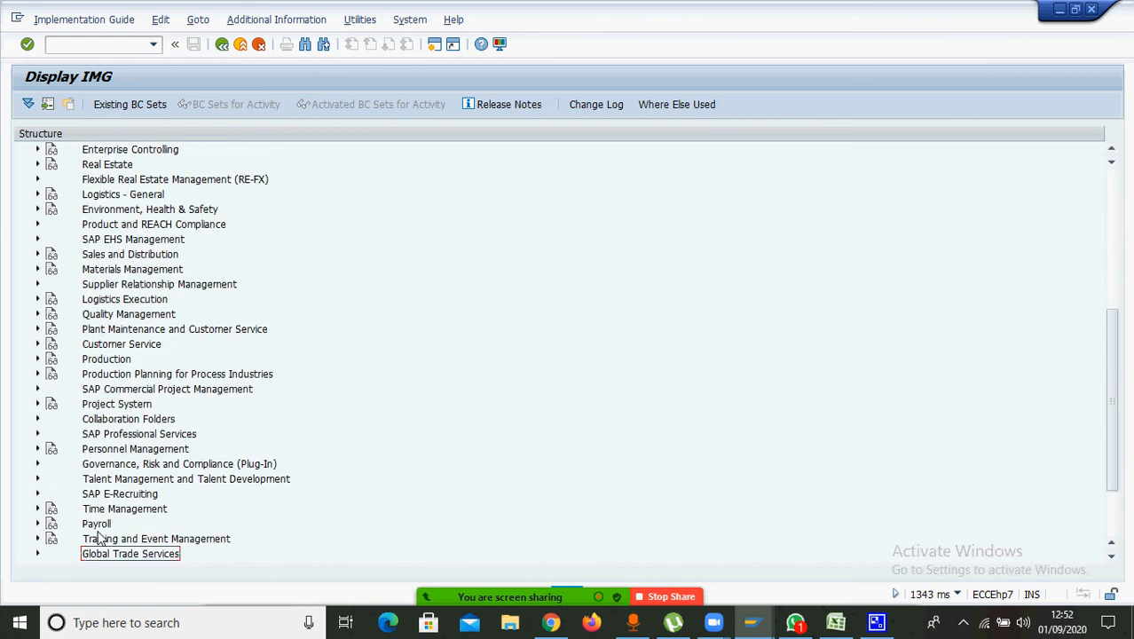
left_click(37, 509)
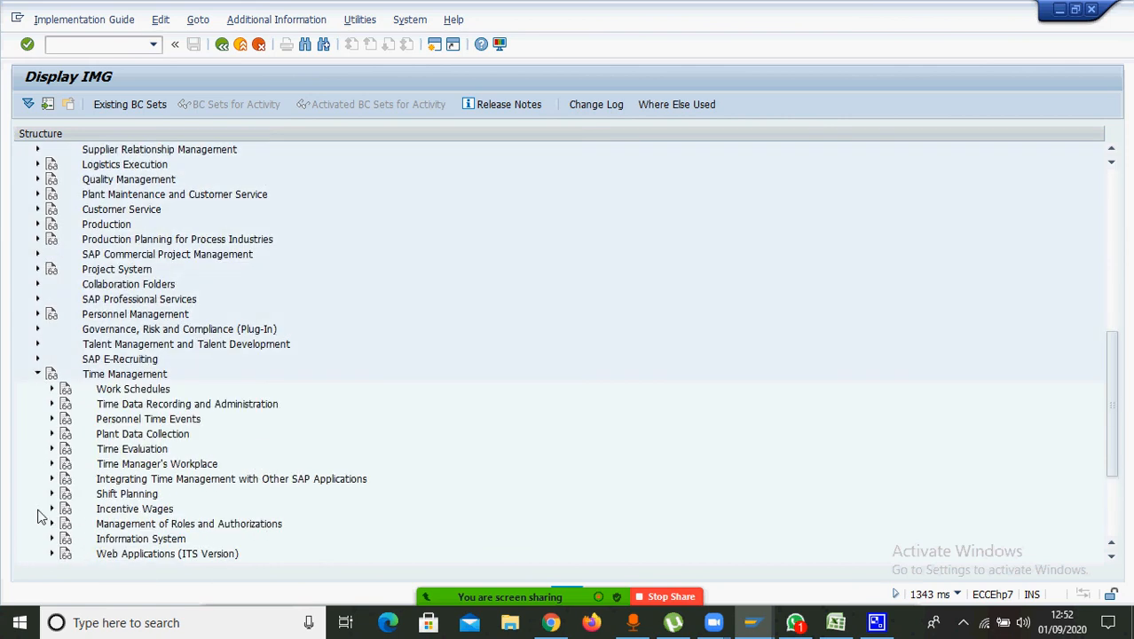
left_click(52, 389)
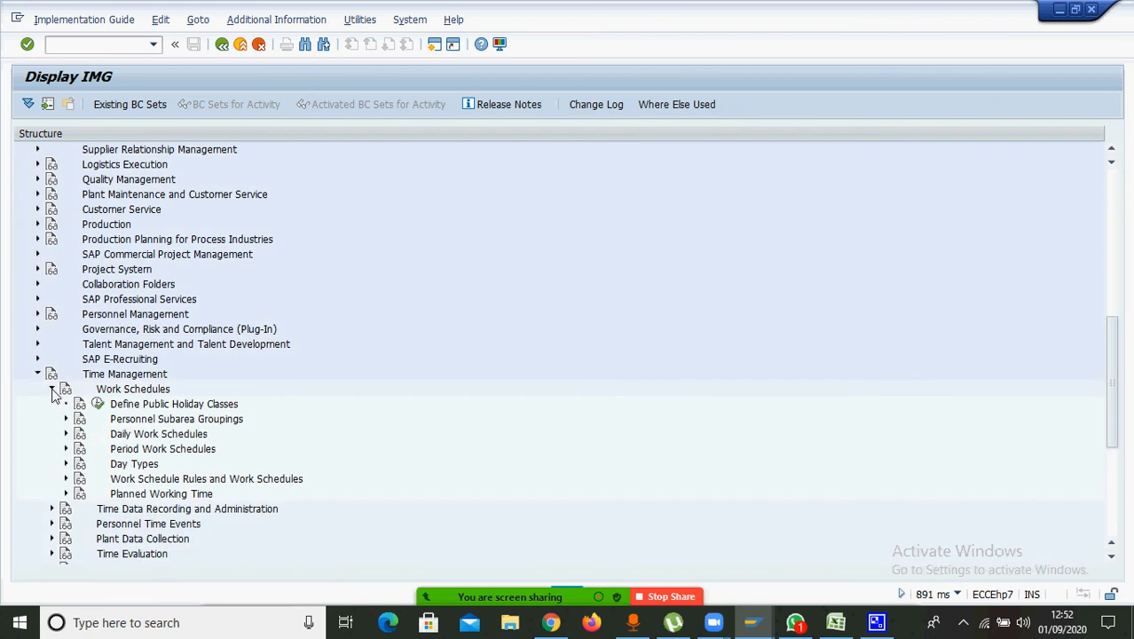
left_click(131, 478)
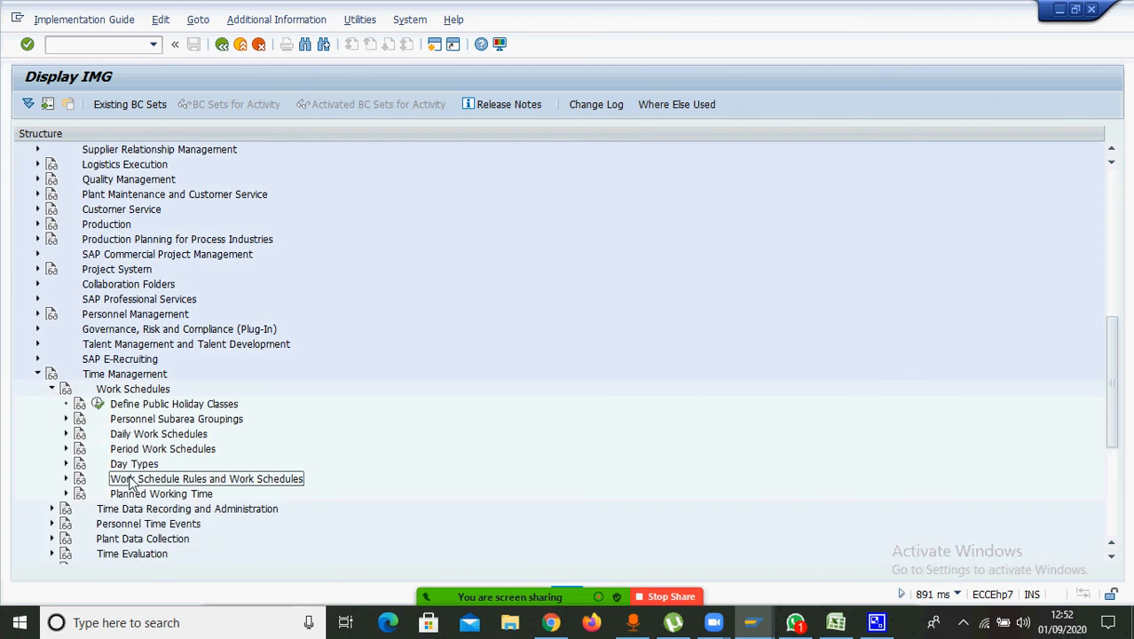
left_click(66, 479)
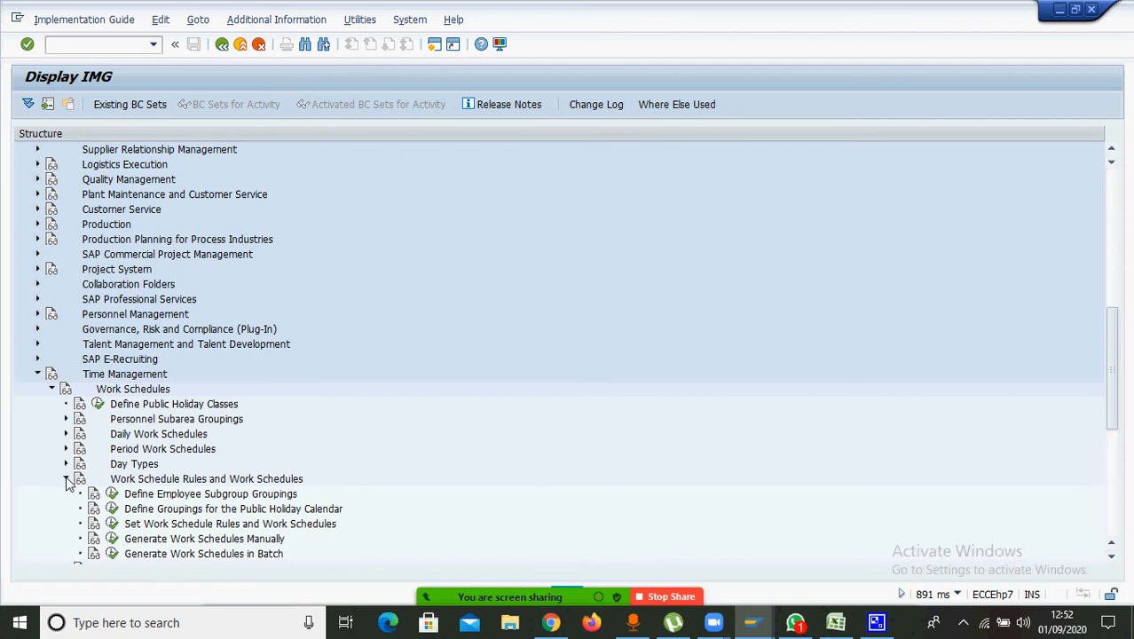
left_click(111, 538)
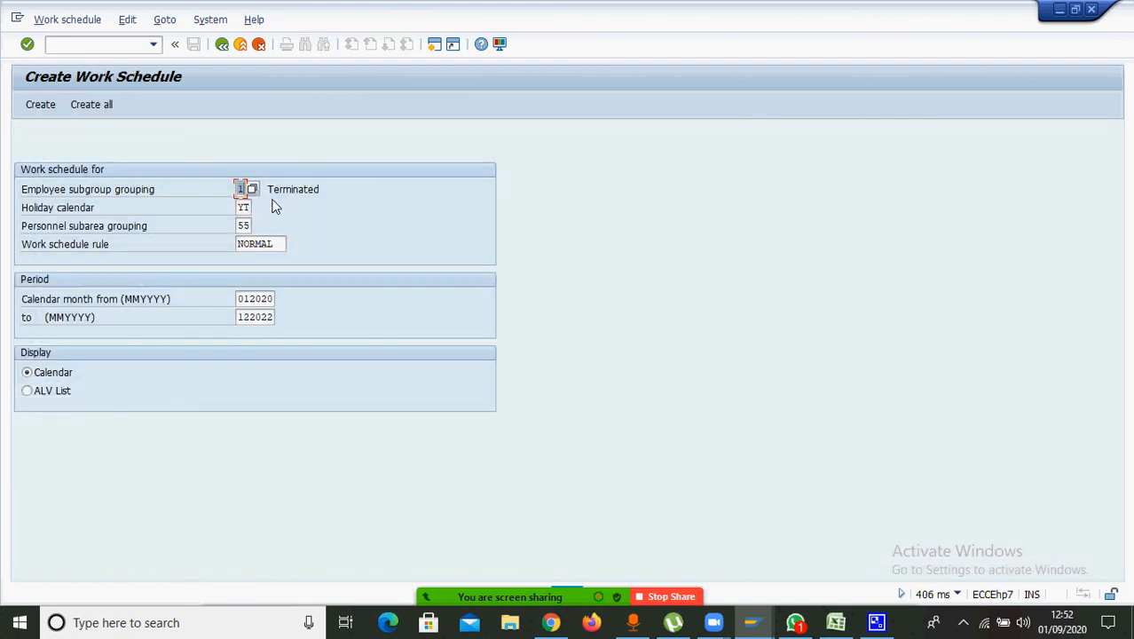
Set the work schedule rule to Flexible and generate all its work schedules in the proposed customizing request
left_click(278, 245)
key("BackSpace")
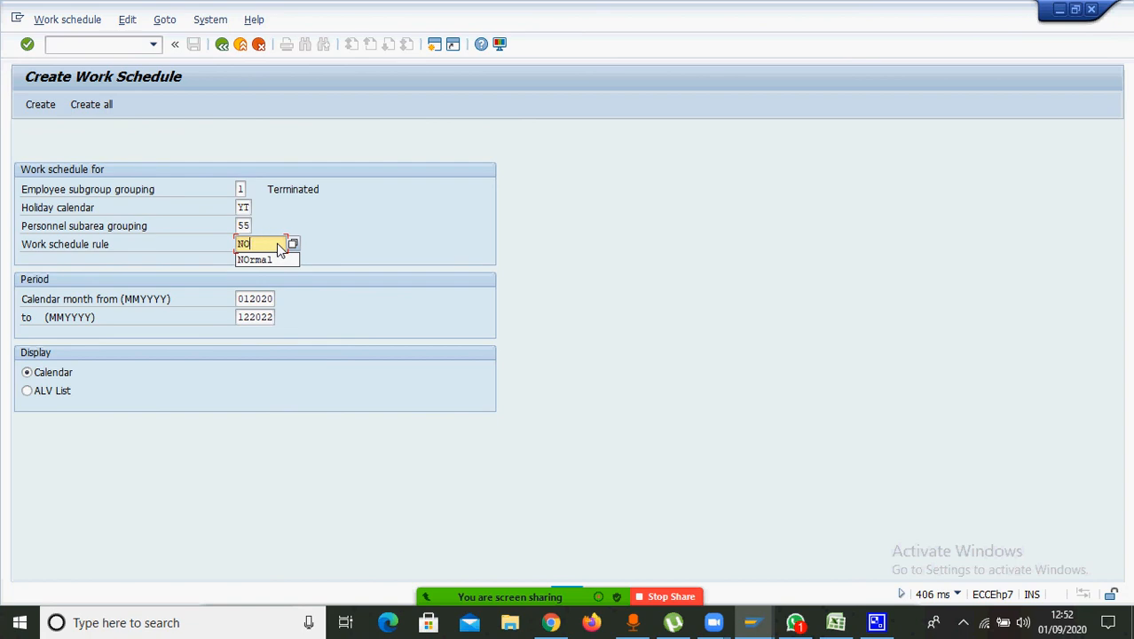
type("Flexible")
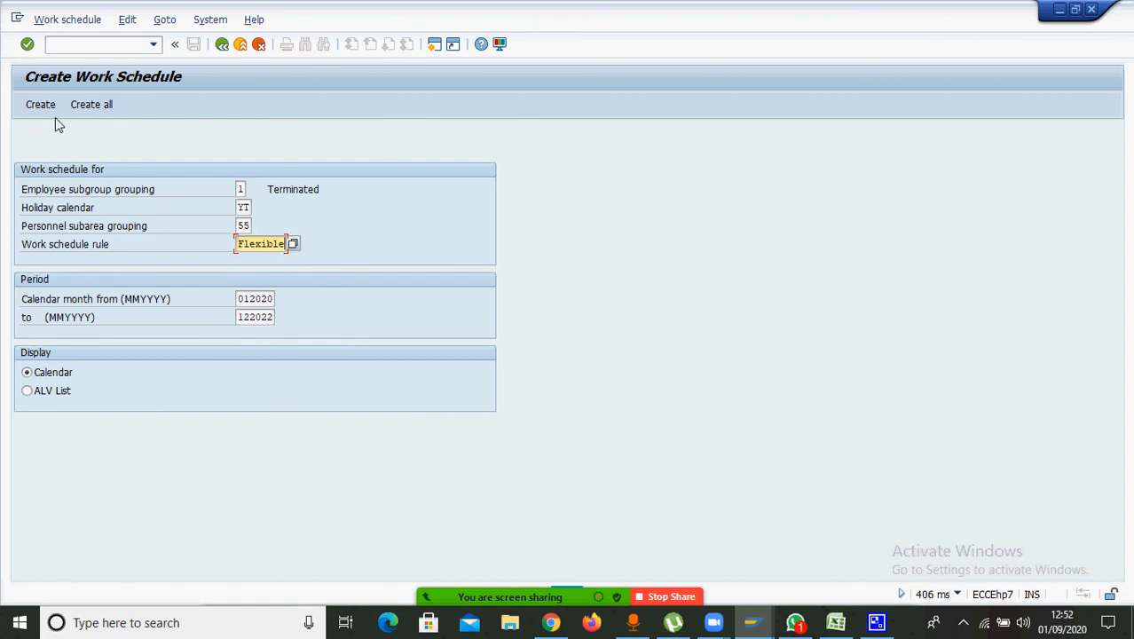
left_click(89, 107)
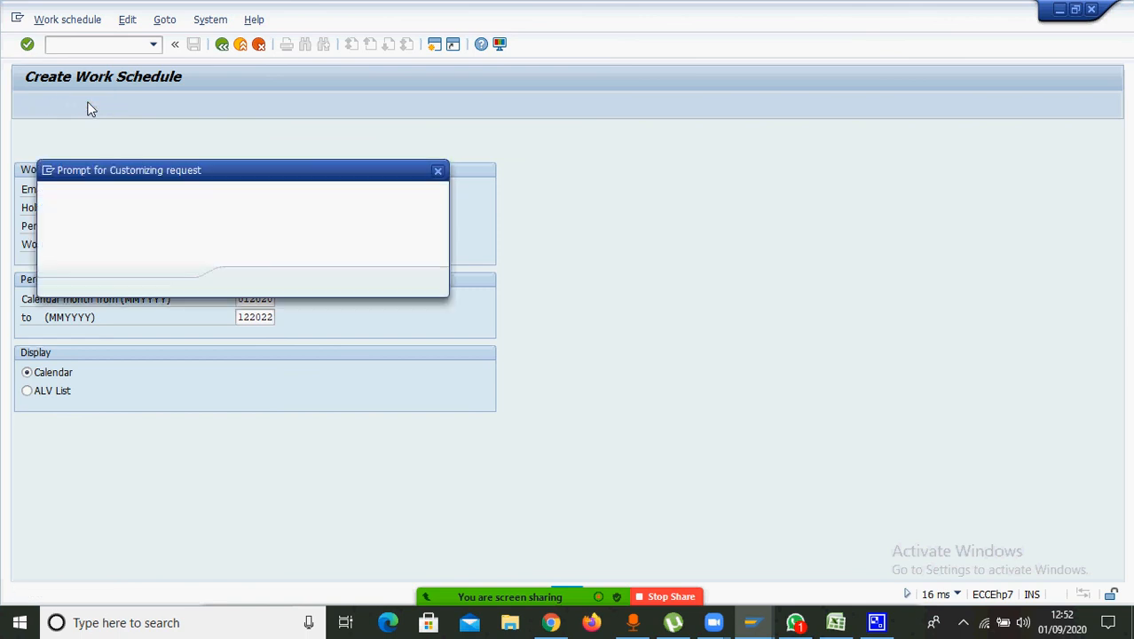
left_click(248, 284)
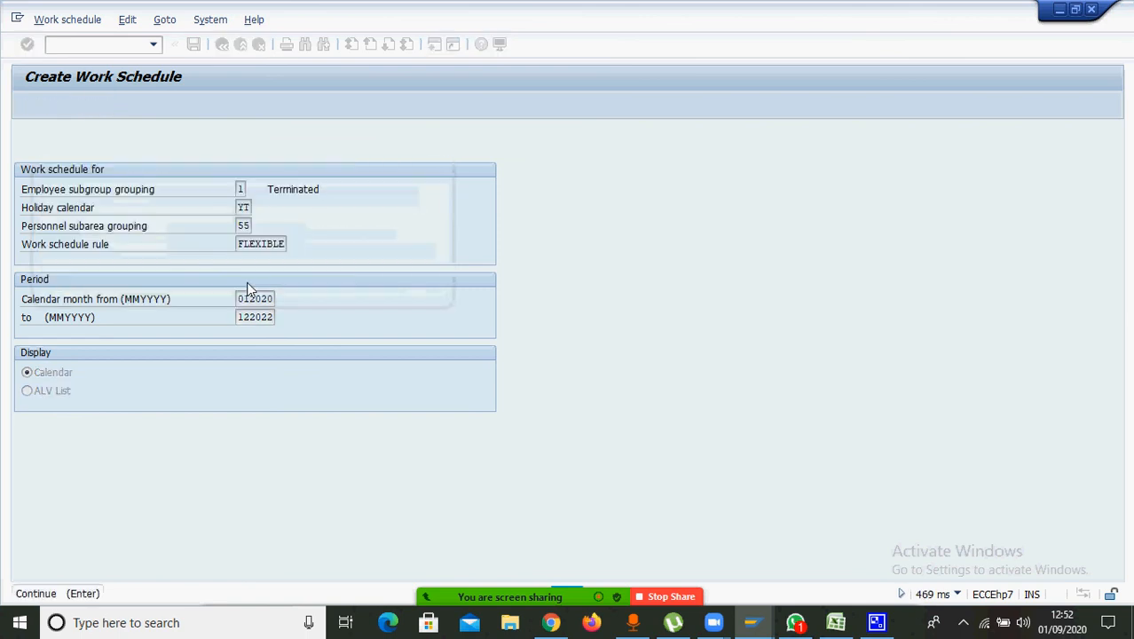
Display the generated monthly calendar for the Flexible work schedule rule, and return to the SAP Easy Access screen
left_click(57, 19)
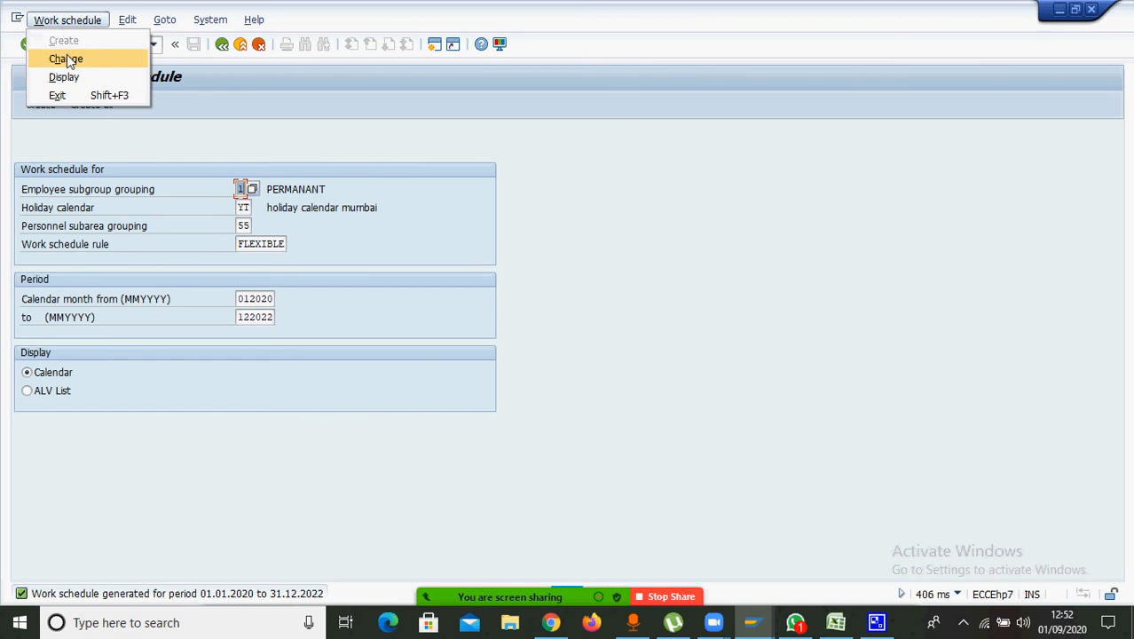
left_click(64, 77)
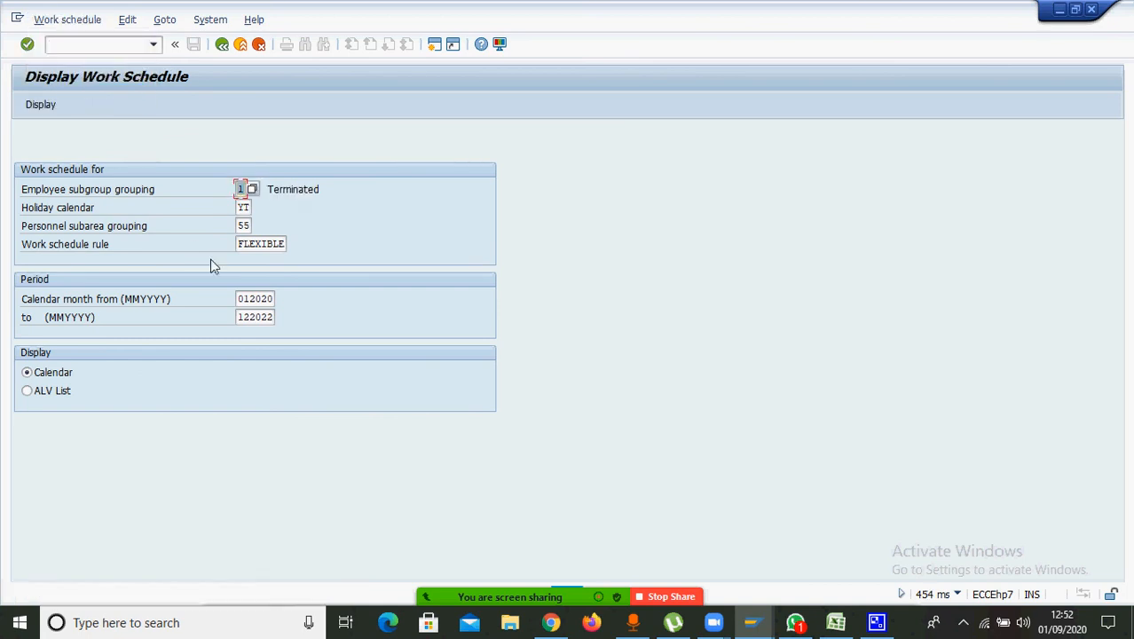
left_click(39, 106)
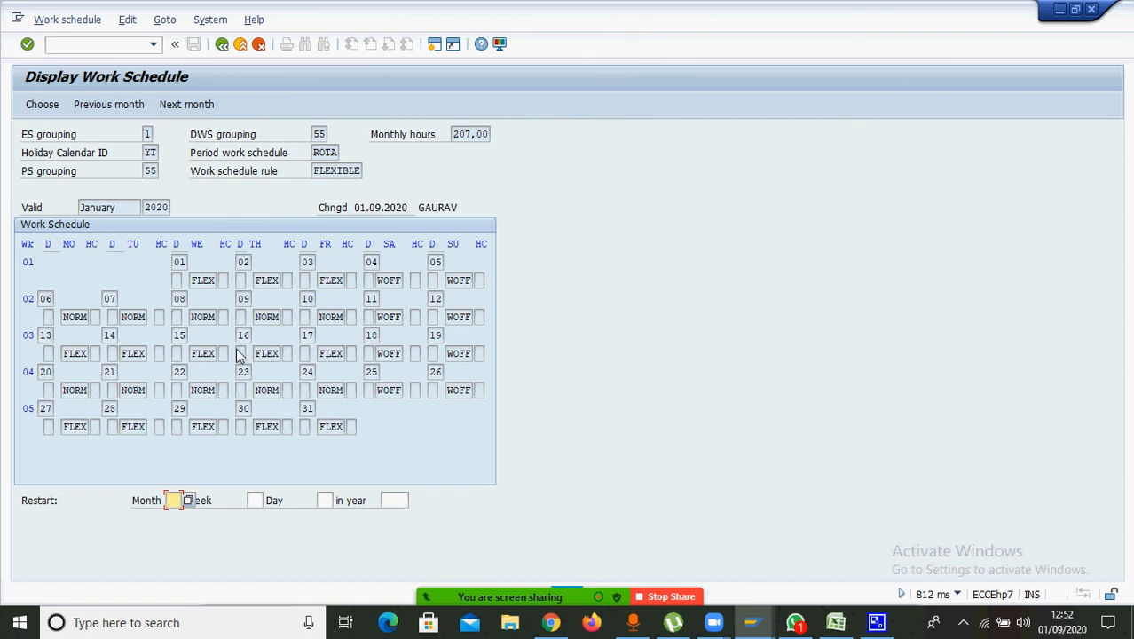
left_click(222, 44)
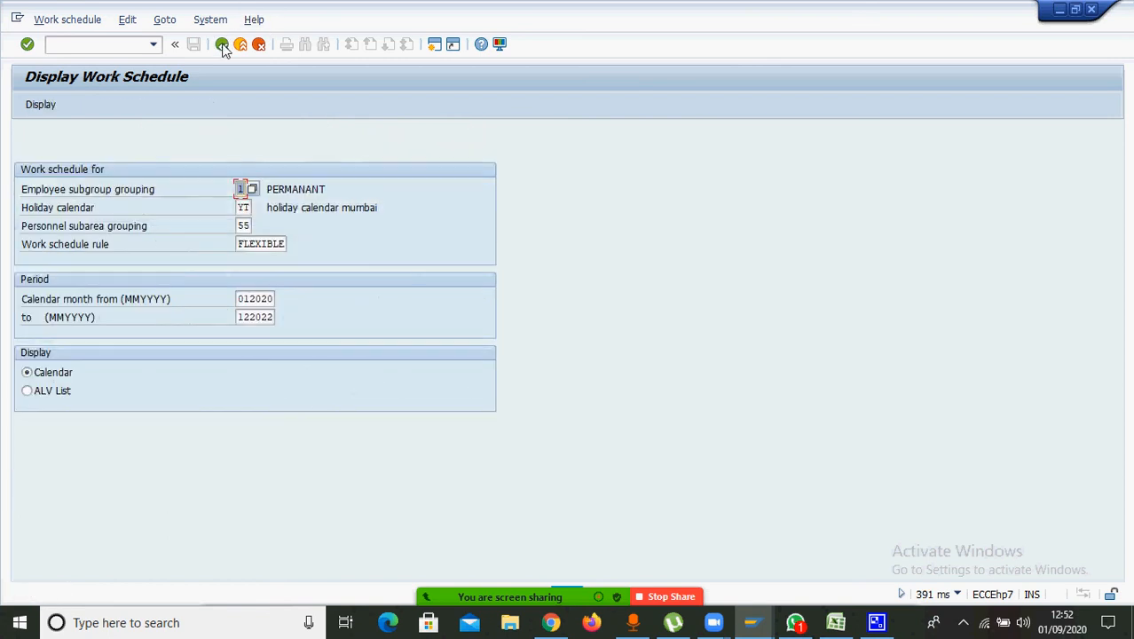
left_click(221, 44)
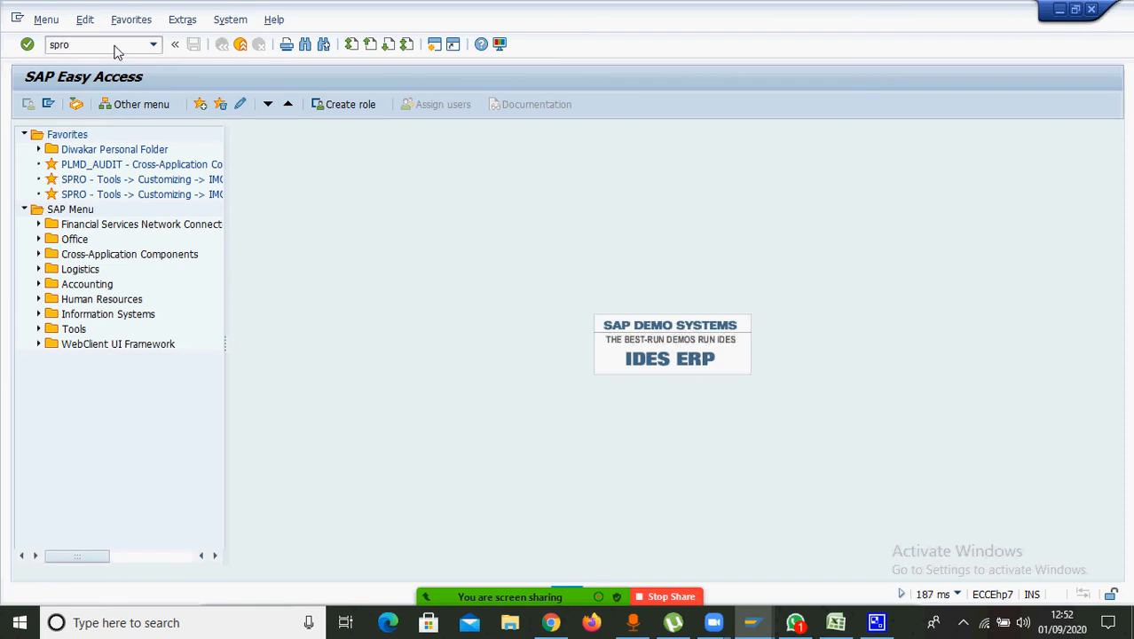
Run transaction spro again and reopen the SAP Reference IMG
key("Return")
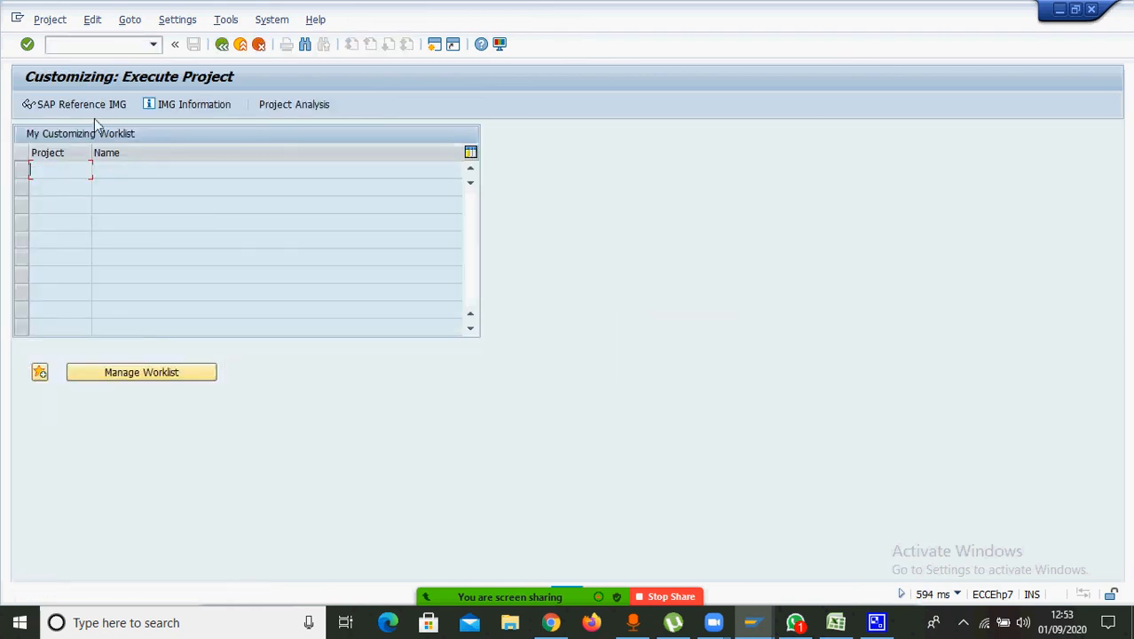
left_click(93, 104)
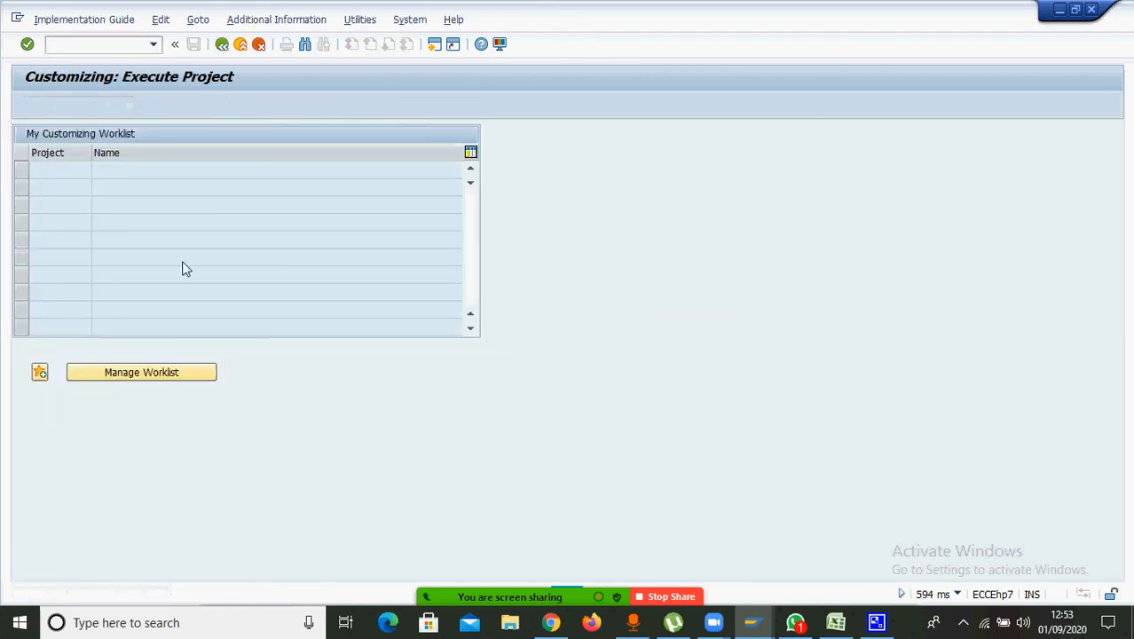
left_click(107, 46)
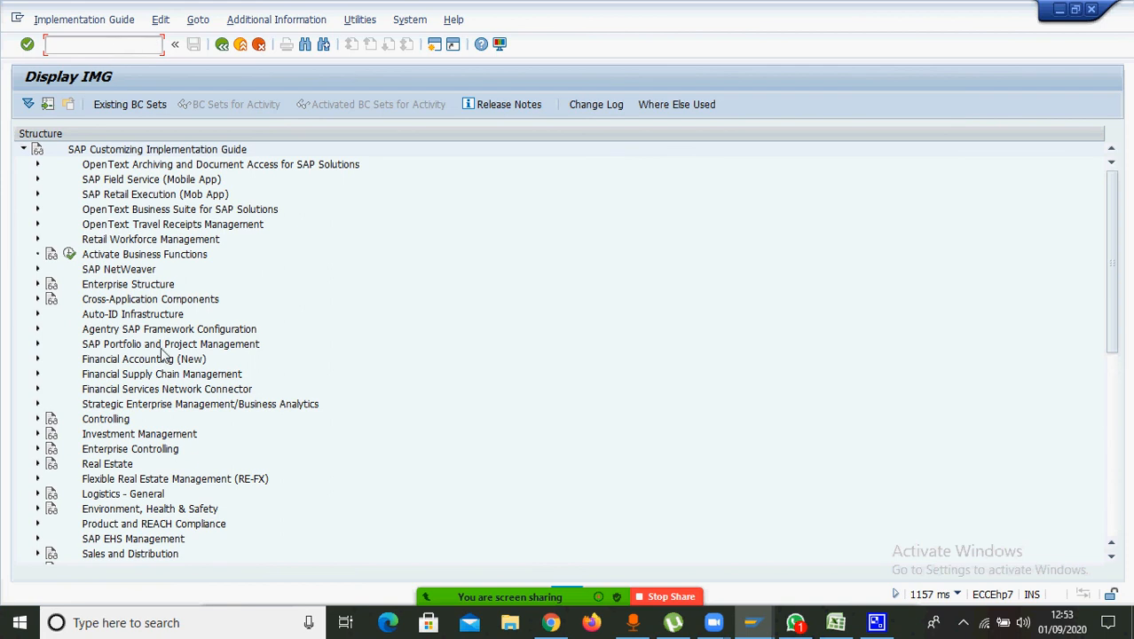
Open the Set Default Value for the Work Schedule activity under Time Management, Work Schedules, Planned Working Time
left_click(108, 530)
key("Down")
key("Down")
key("Down")
key("Down")
key("Down")
key("Down")
key("Down")
key("Down")
key("Down")
key("Down")
key("Down")
key("Down")
key("Down")
key("Down")
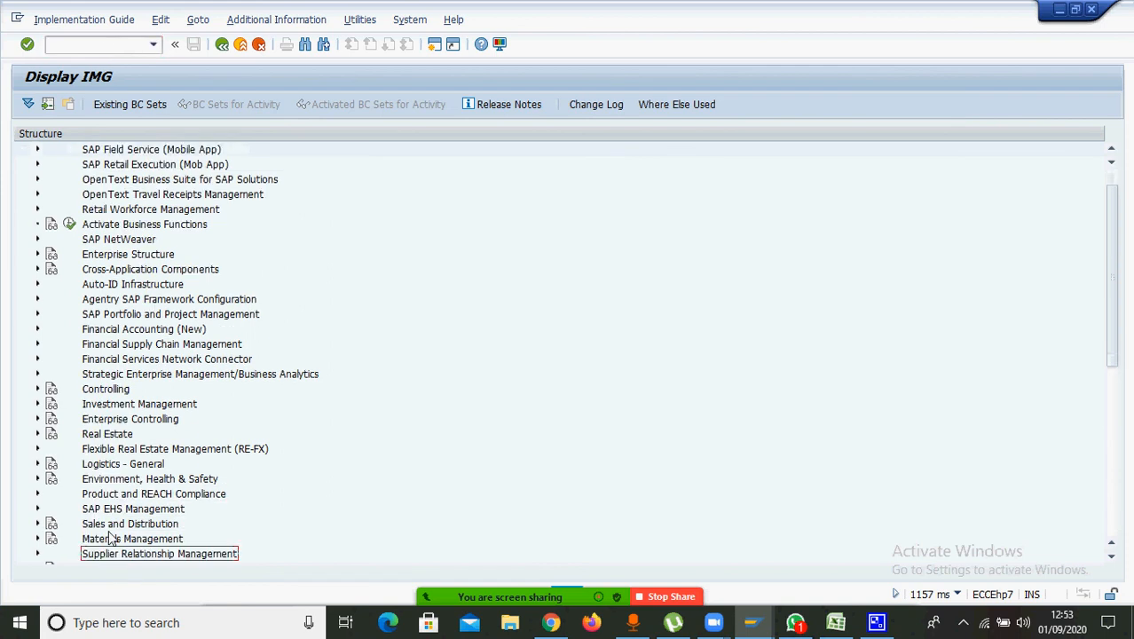
key("Down")
key("Down")
key("Down")
key("Down")
key("Down")
key("Down")
key("Down")
key("Down")
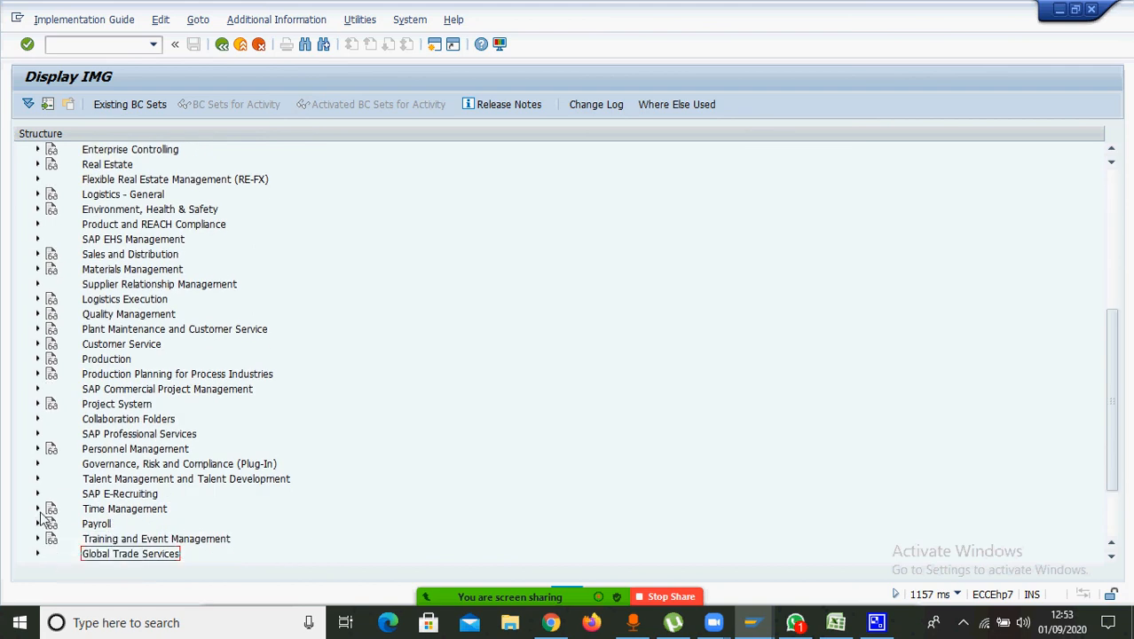
left_click(37, 510)
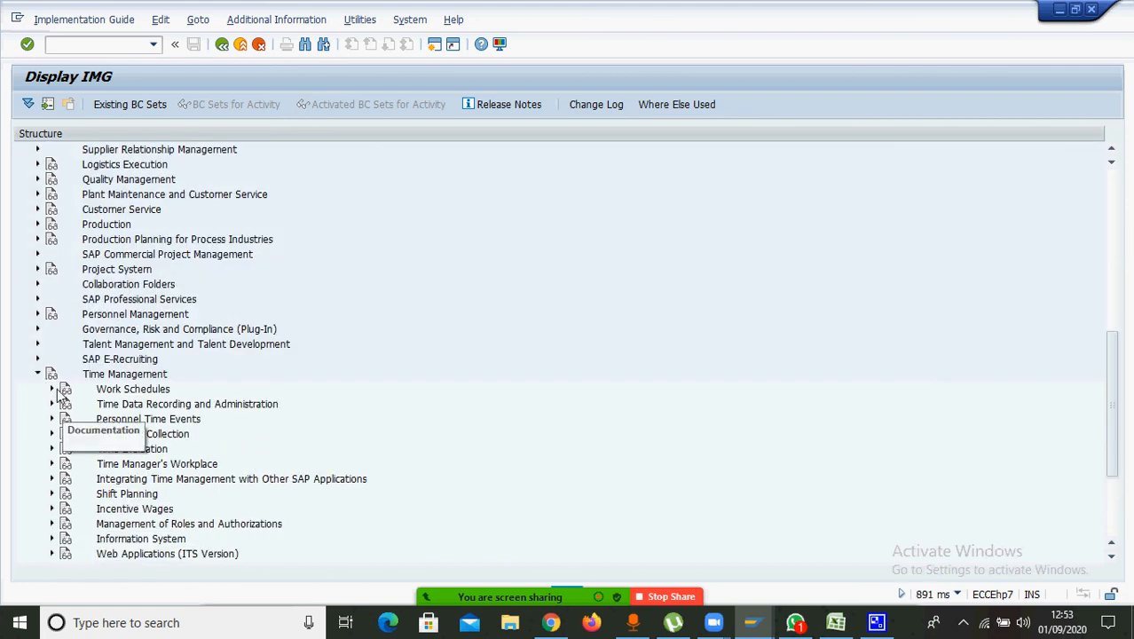
left_click(51, 389)
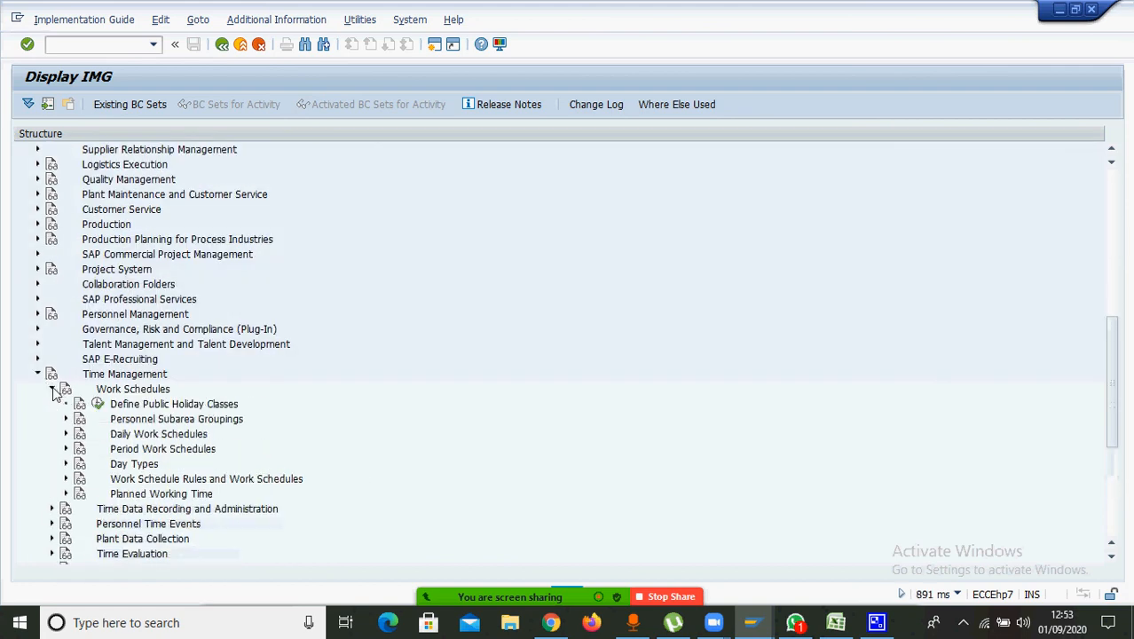
left_click(66, 494)
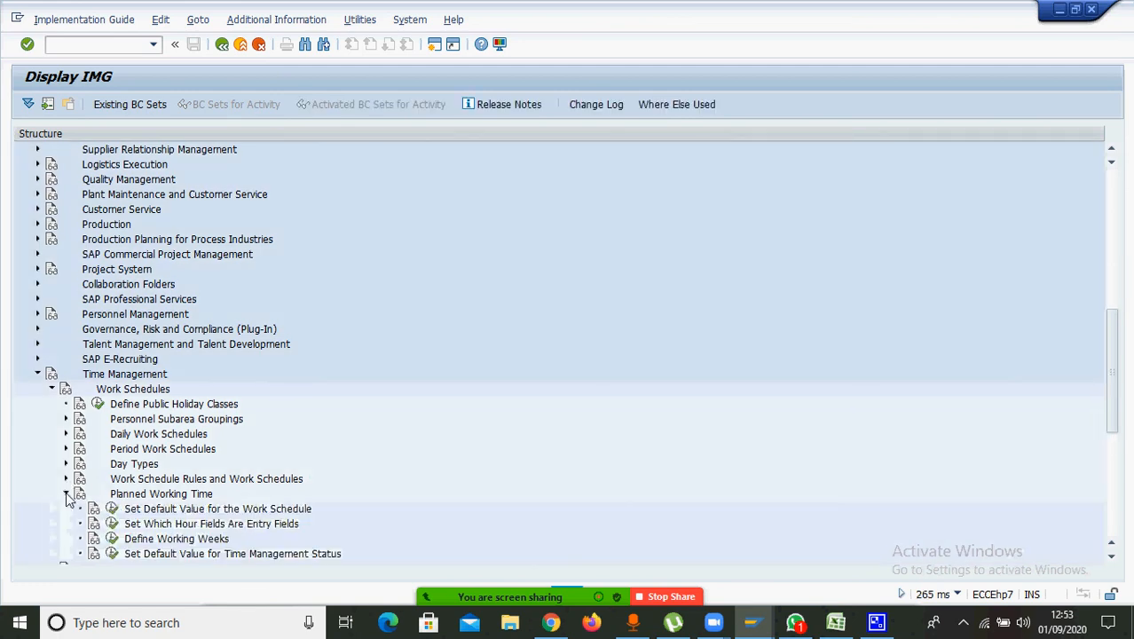
left_click(155, 511)
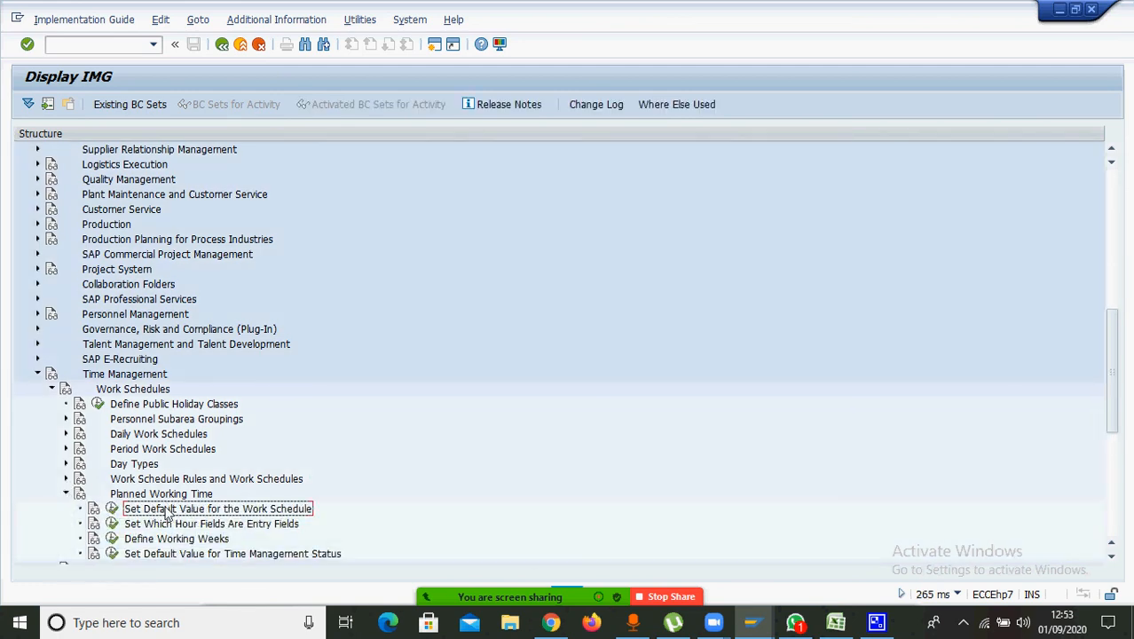
left_click(112, 508)
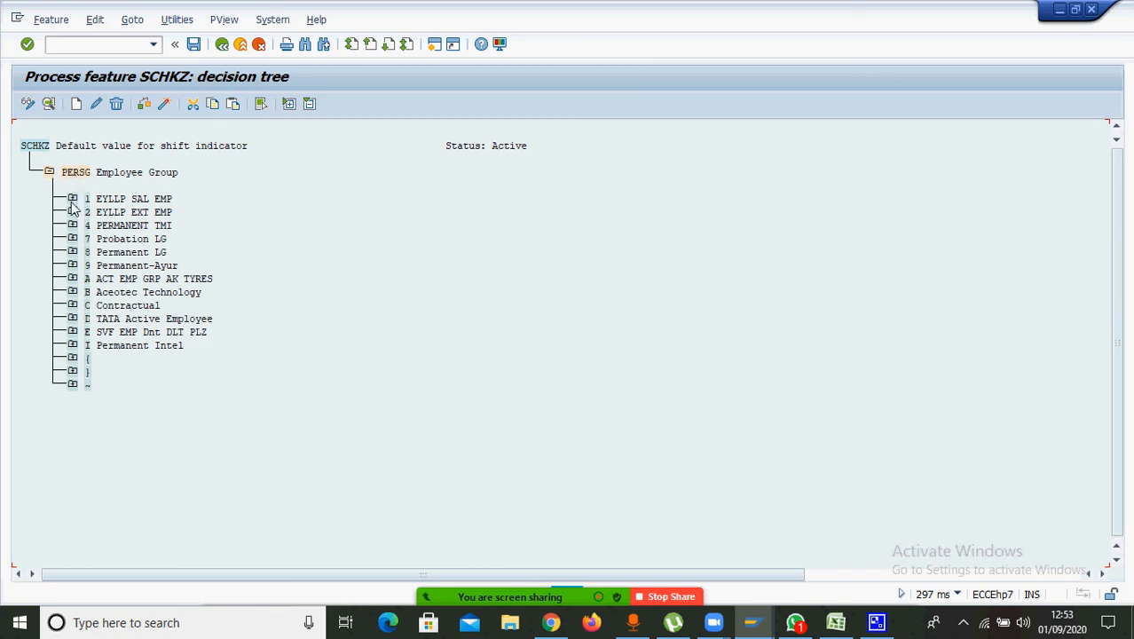
Set the SCHKZ return value for employee group 1 EYLLP SAL EMP to NORMAL and activate the feature in the proposed customizing request
left_click(71, 200)
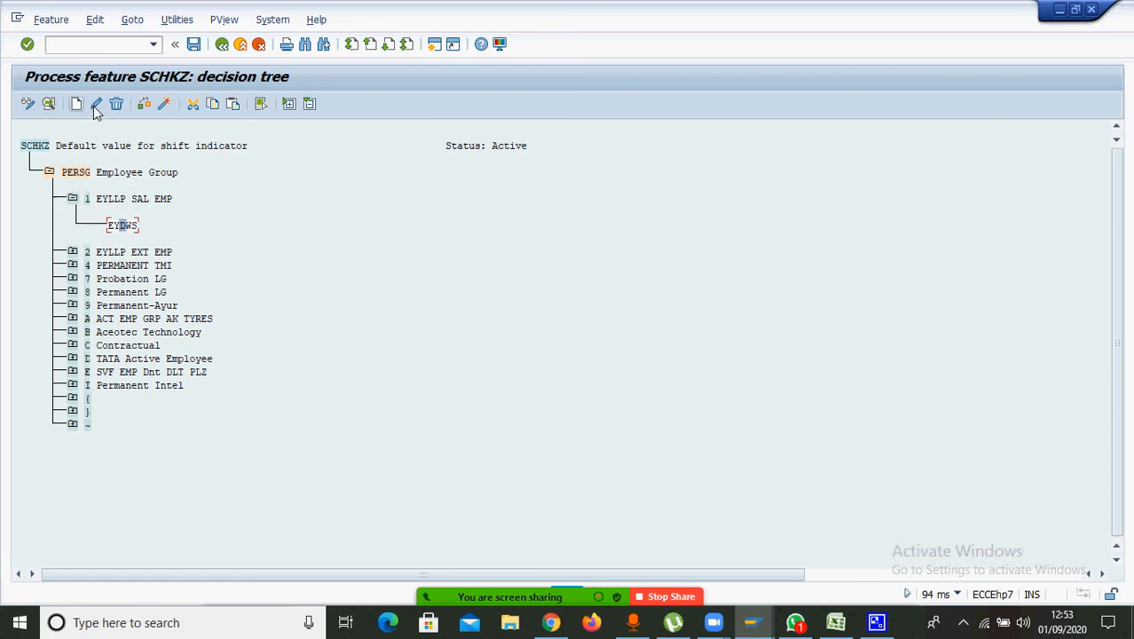
left_click(98, 108)
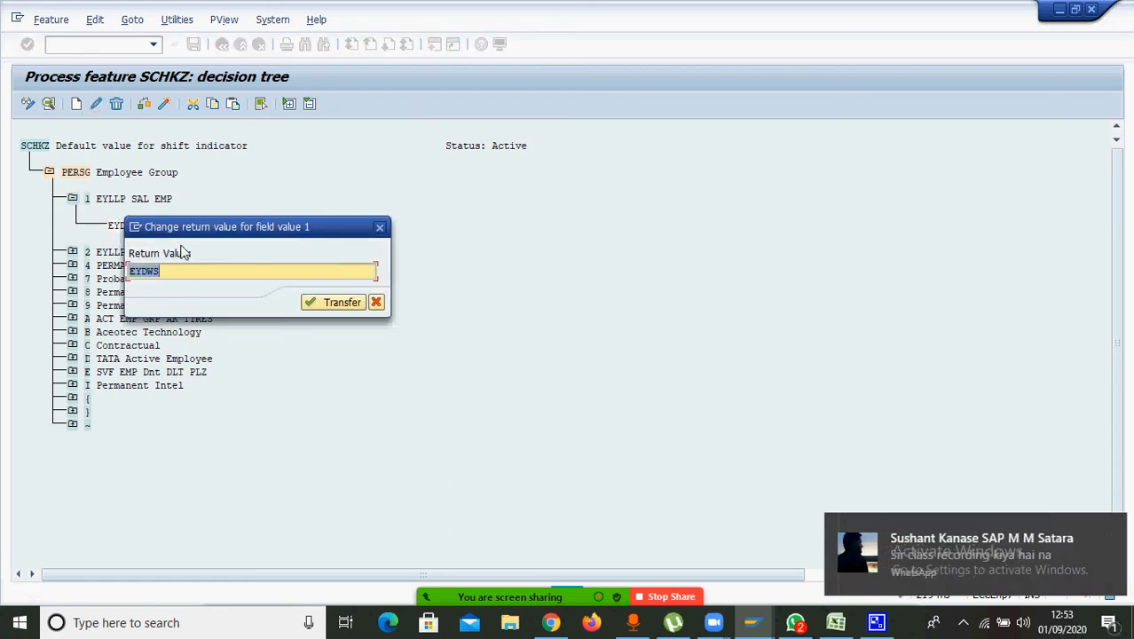
type("normal")
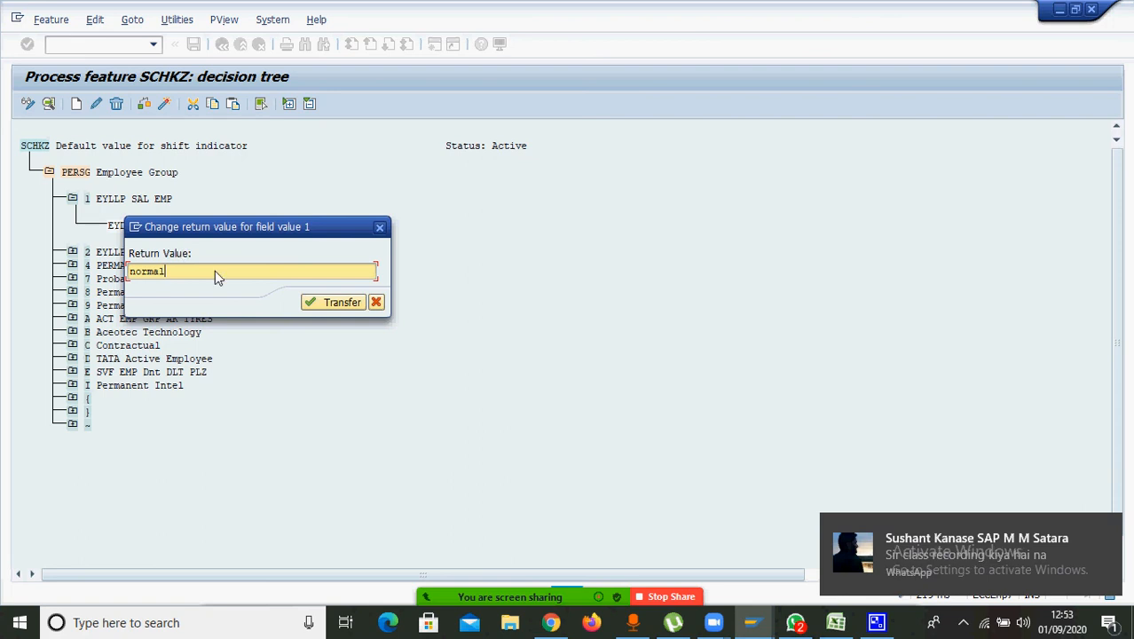
left_click(332, 303)
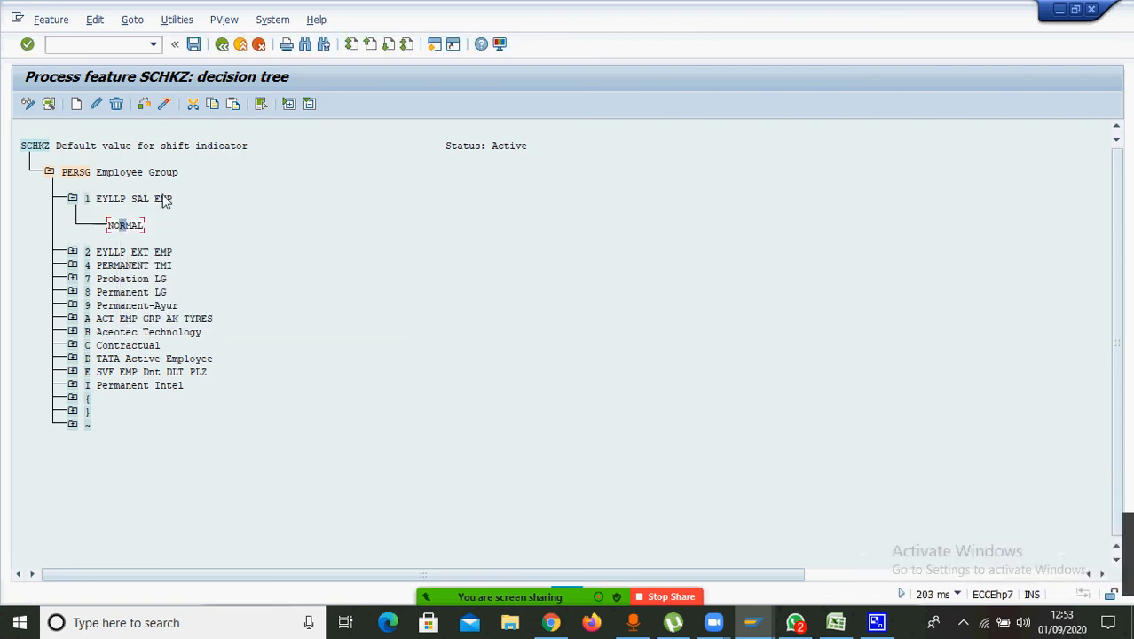
left_click(164, 105)
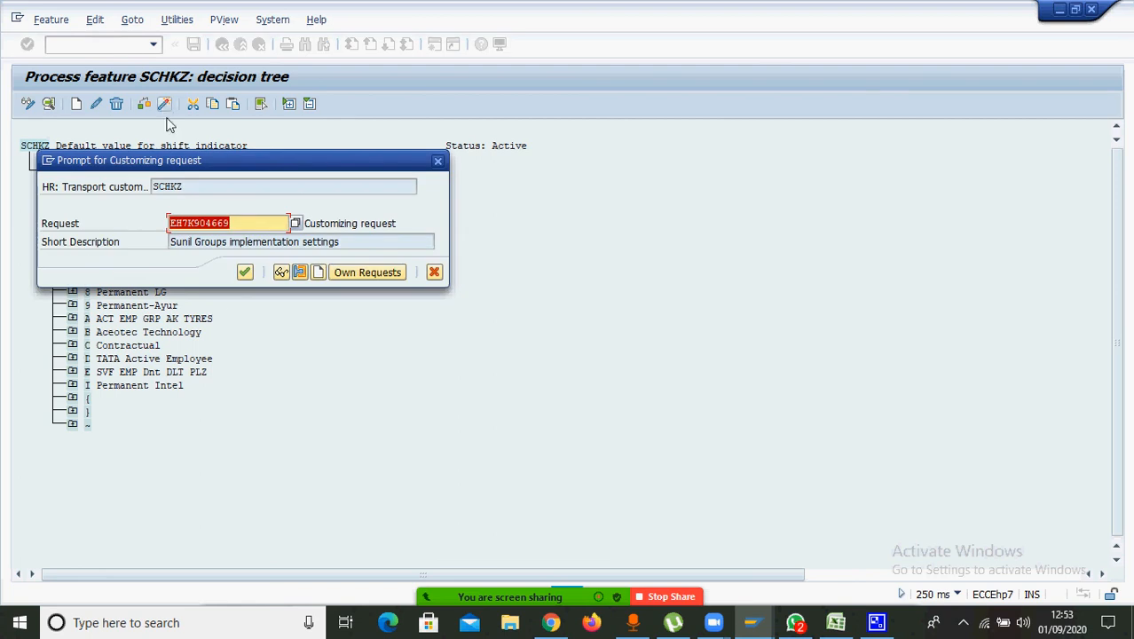
left_click(245, 273)
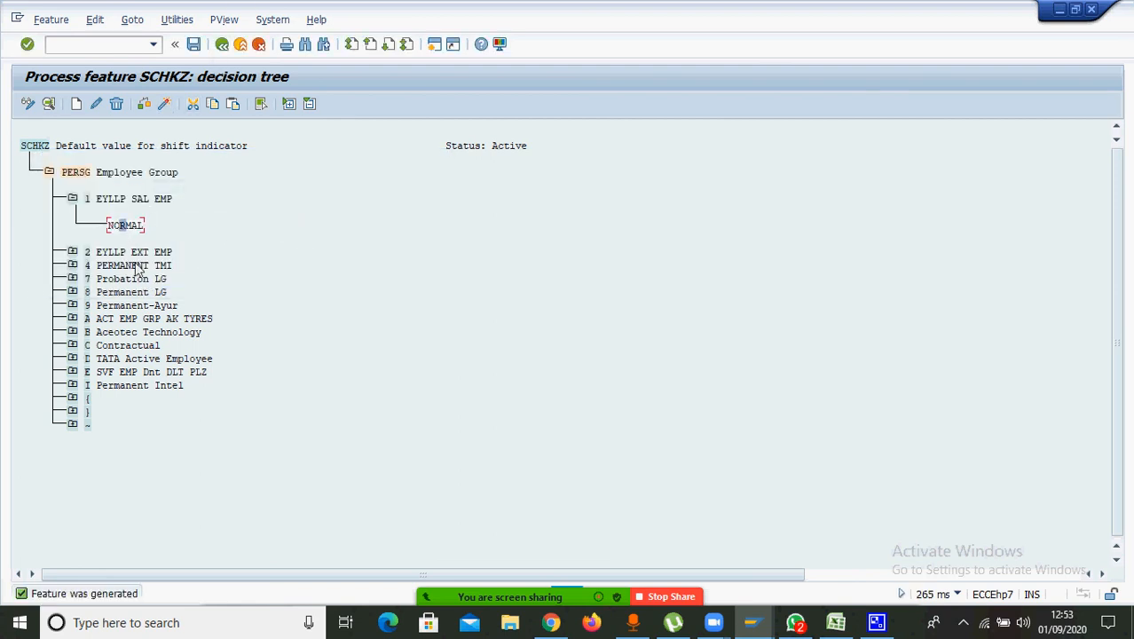
Set the SCHKZ return value for employee group 2 EYLLP EXT EMP to FLEXIBLE and activate the feature in the proposed customizing request
left_click(109, 254)
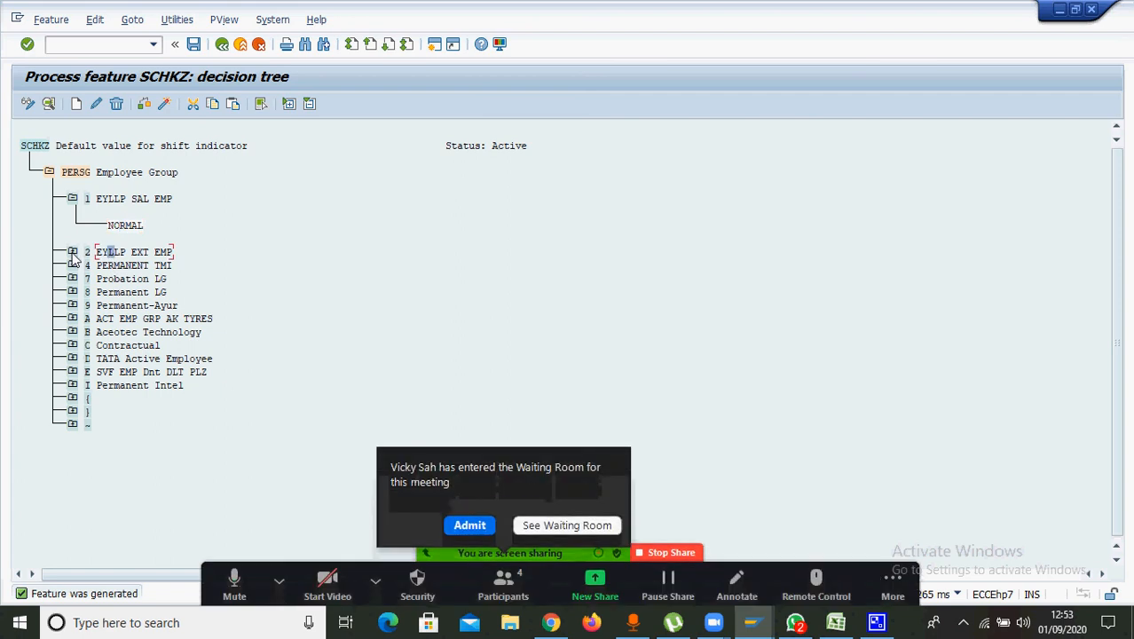
left_click(71, 252)
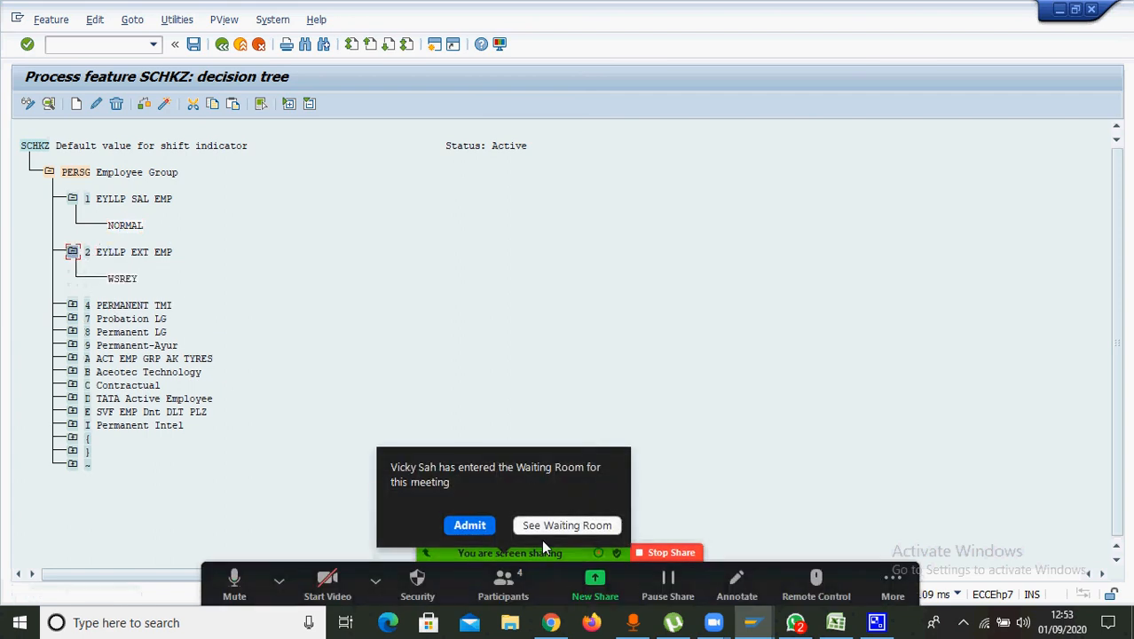
left_click(486, 529)
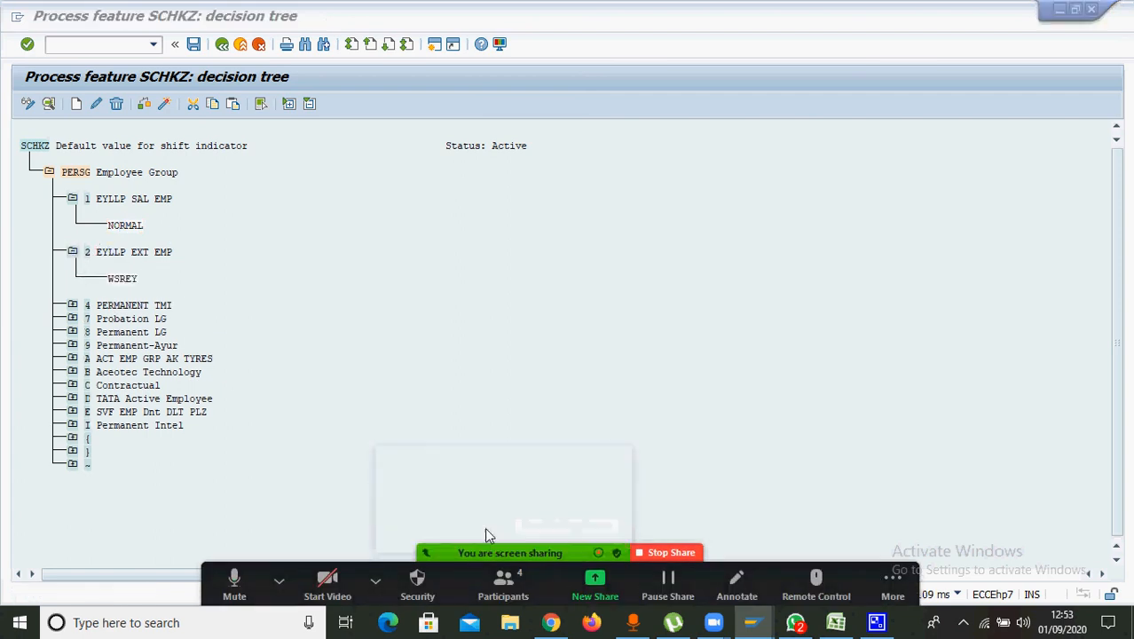
left_click(117, 281)
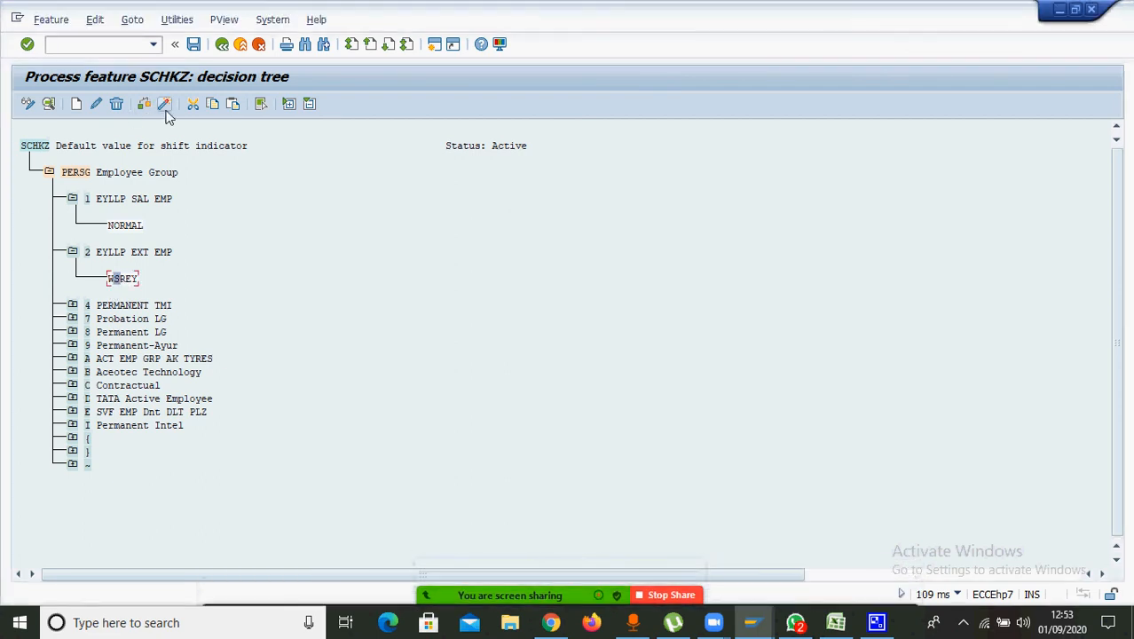
left_click(167, 114)
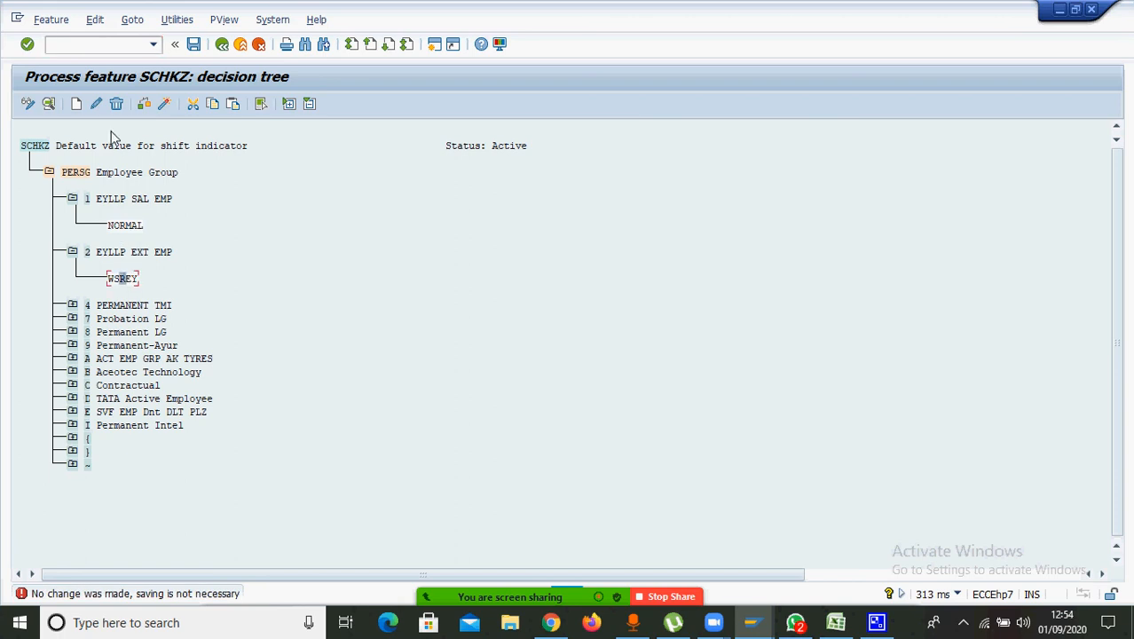
left_click(98, 108)
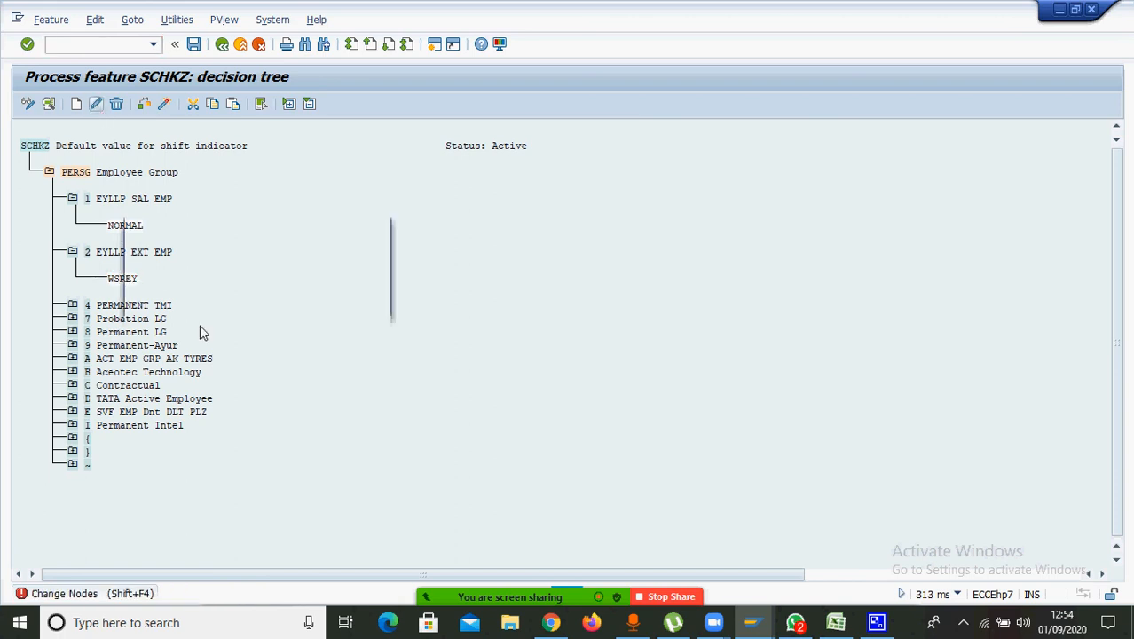
type("Flexible")
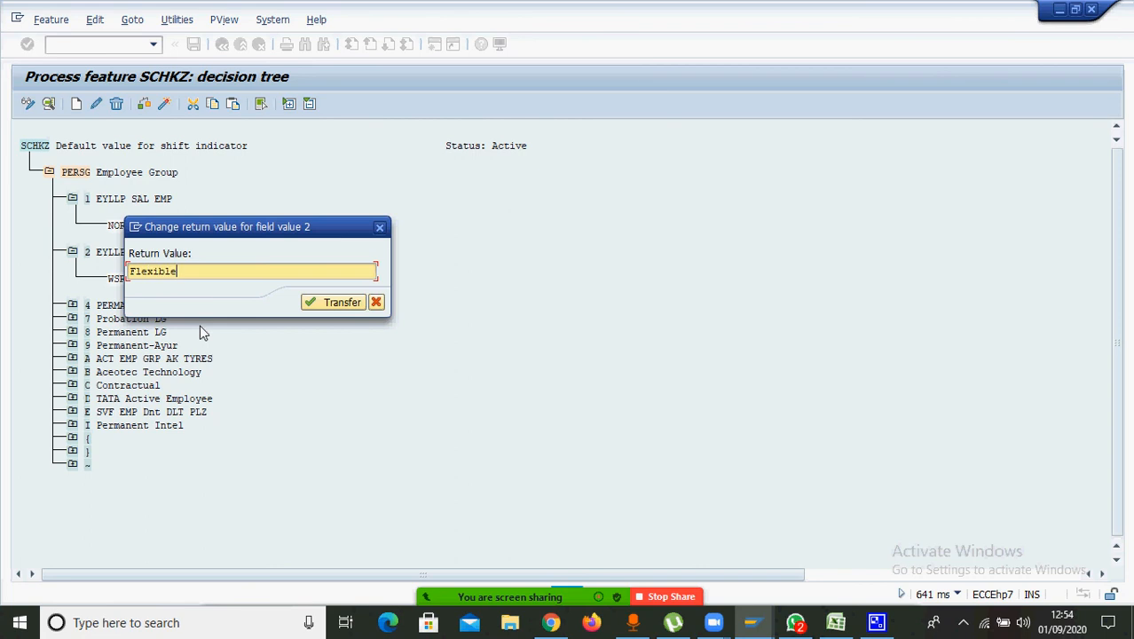
left_click(310, 303)
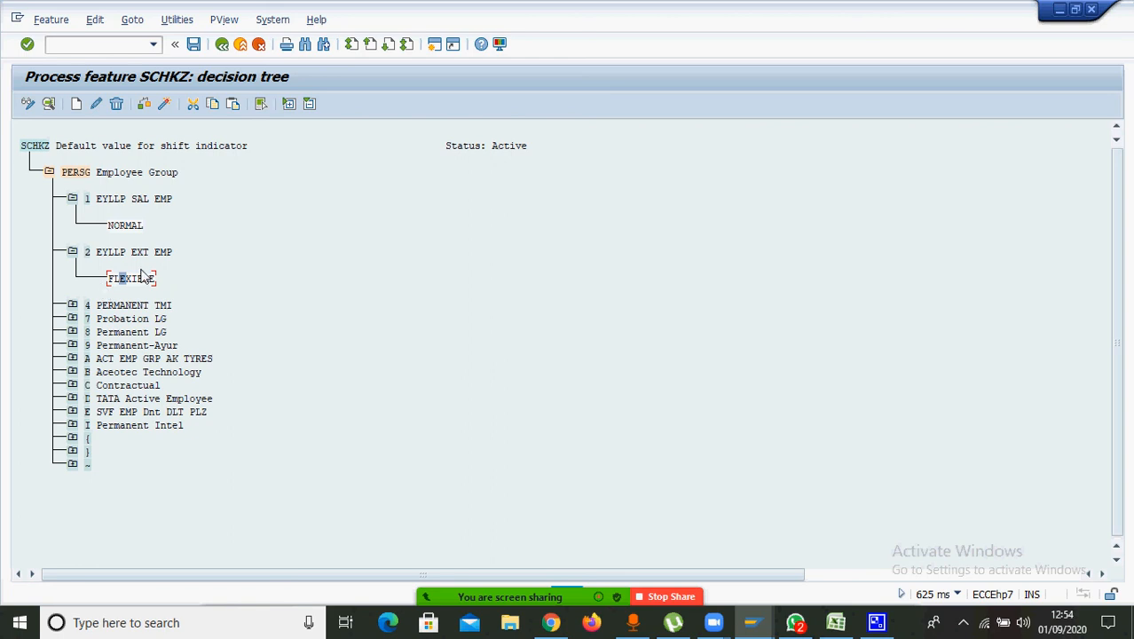
left_click(165, 104)
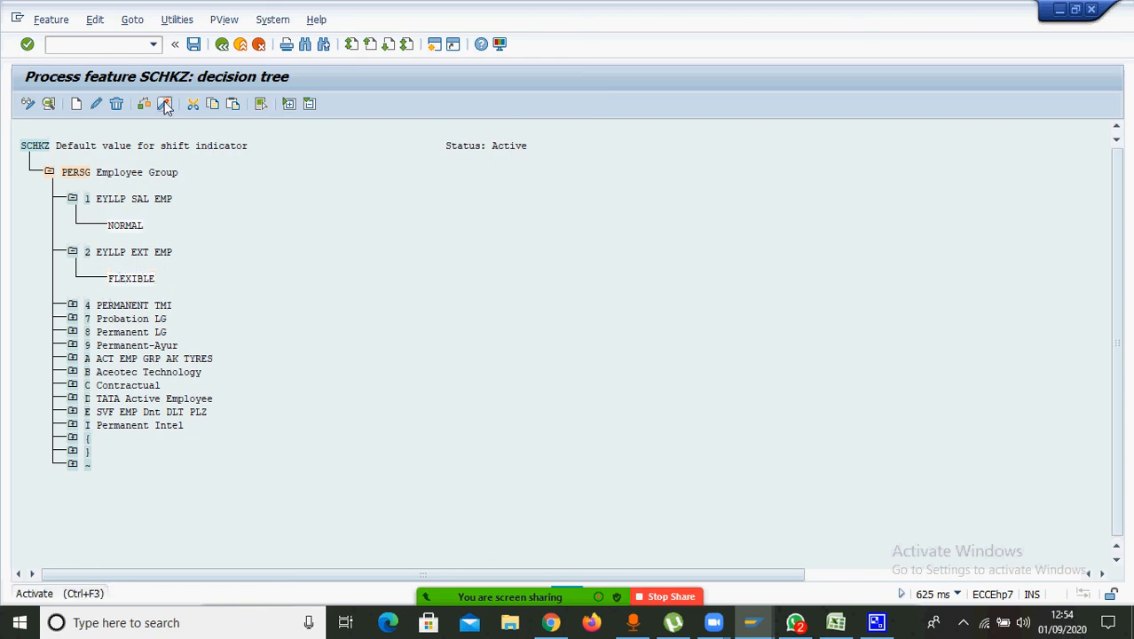
left_click(243, 272)
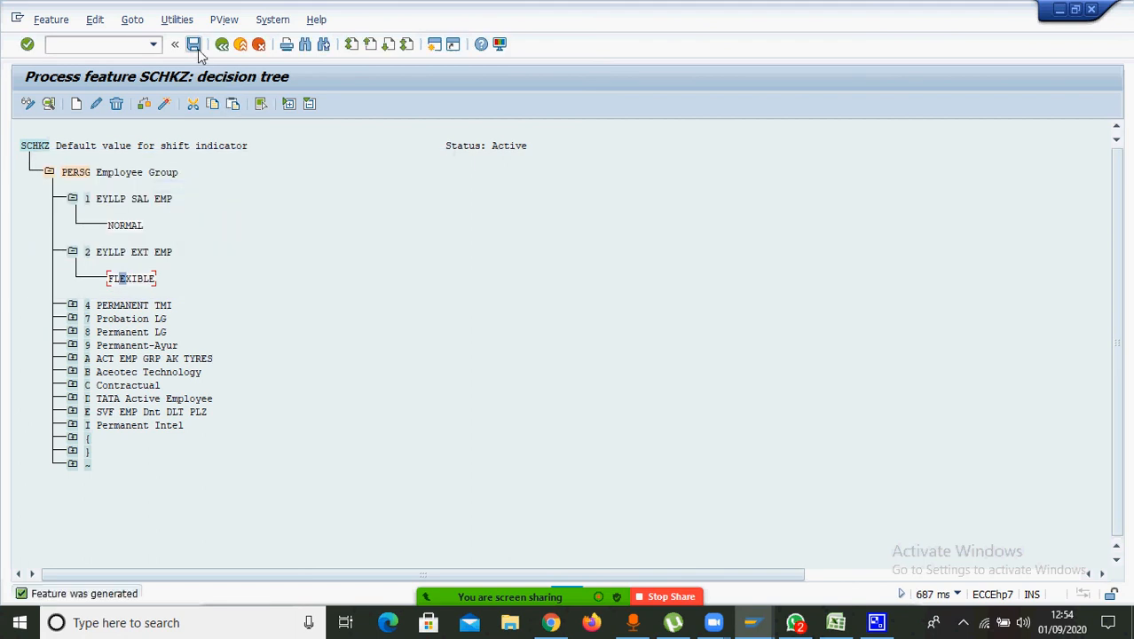
Save and leave feature SCHKZ, and open the Set Default Value for Time Management Status activity under Planned Working Time
left_click(196, 48)
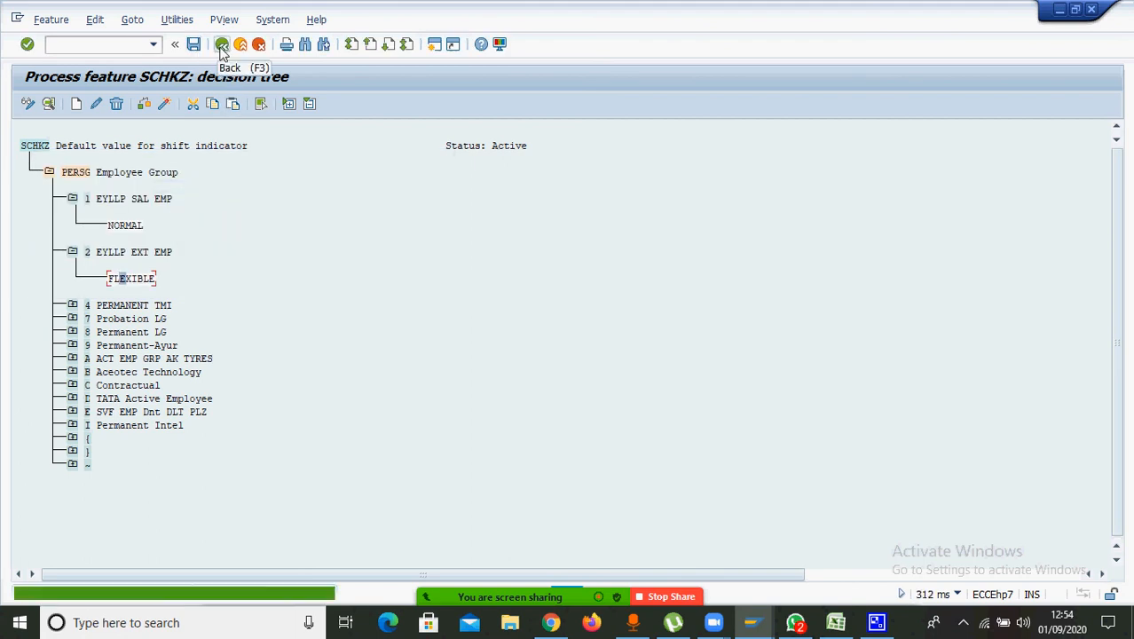
left_click(222, 47)
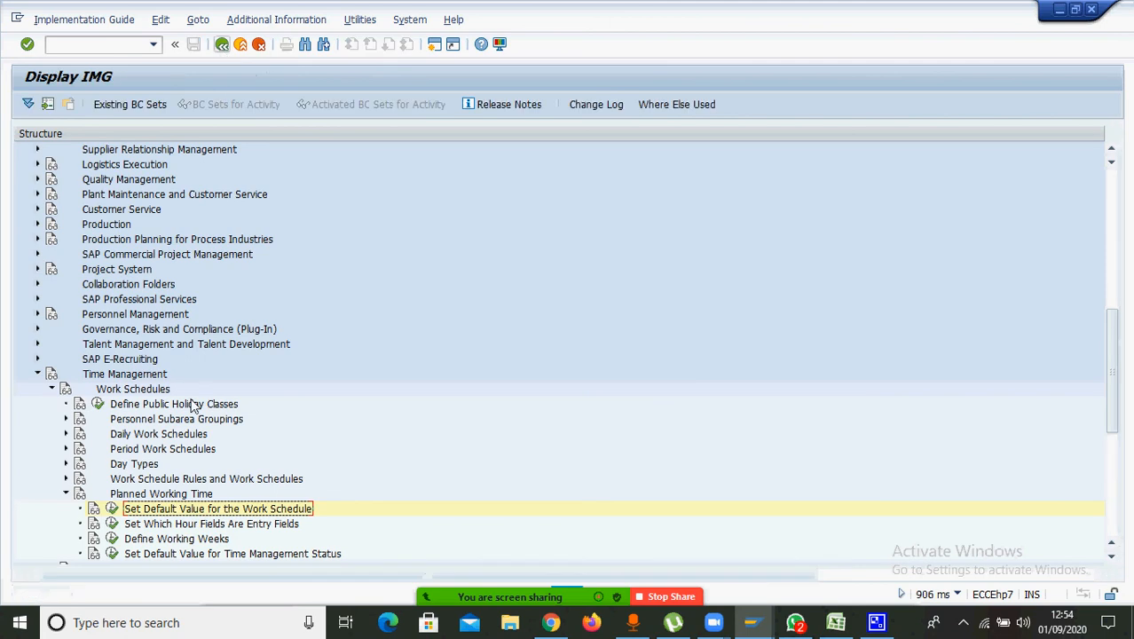
left_click(181, 553)
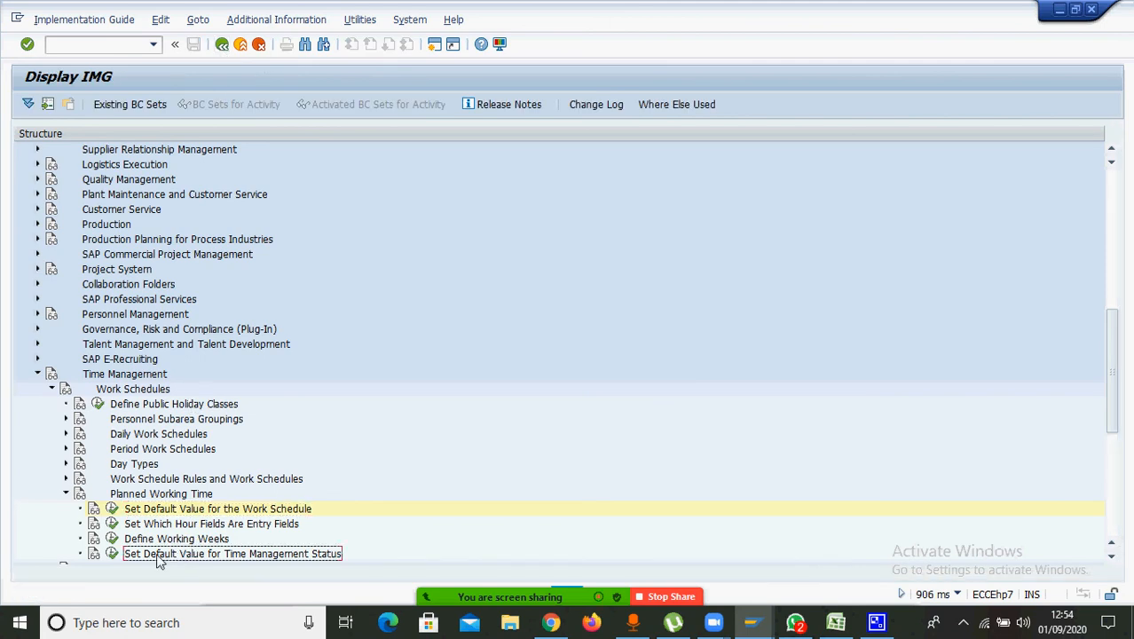
left_click(112, 553)
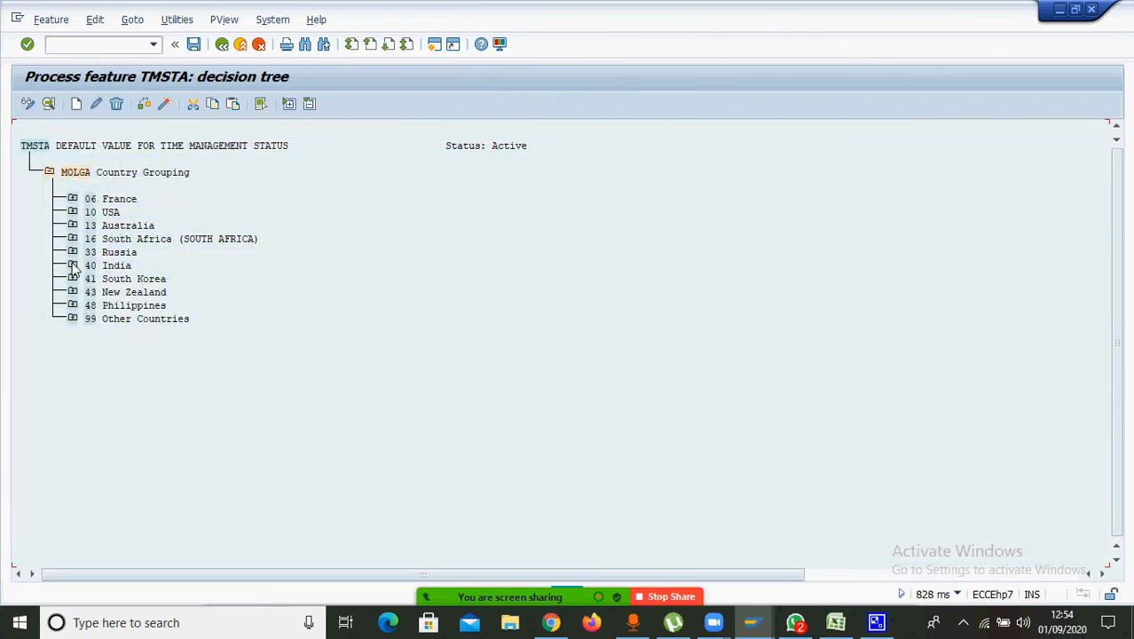
In feature TMSTA, set the return value for India, employee group 1 EYLLP SAL EMP, to 9 and activate it in the proposed customizing request
left_click(73, 265)
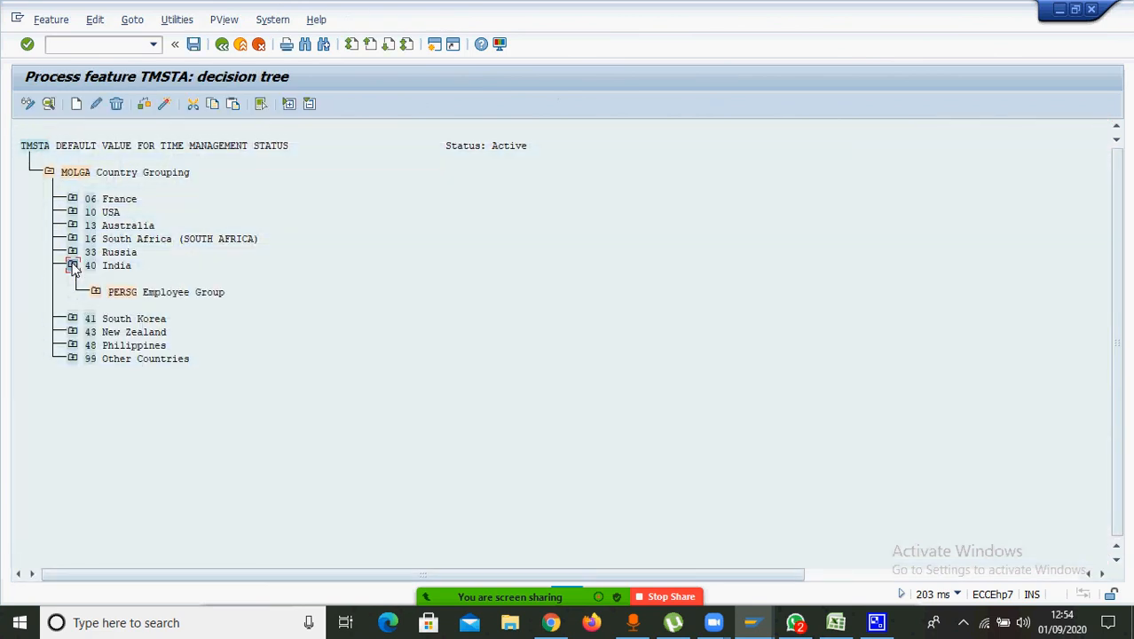
left_click(97, 294)
left_click(119, 319)
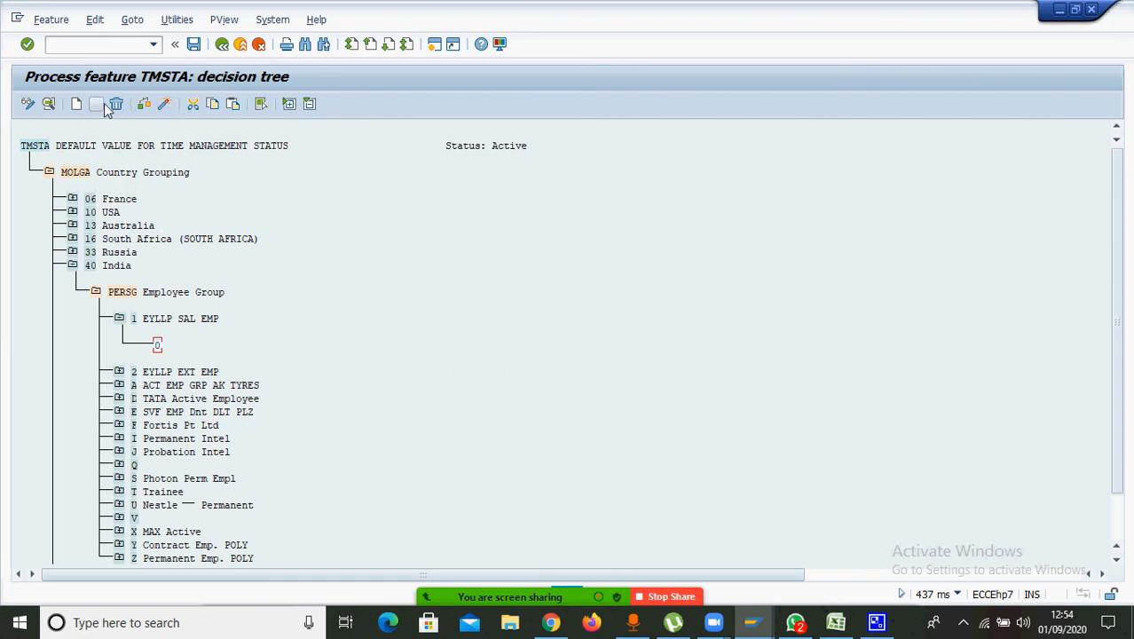
left_click(96, 104)
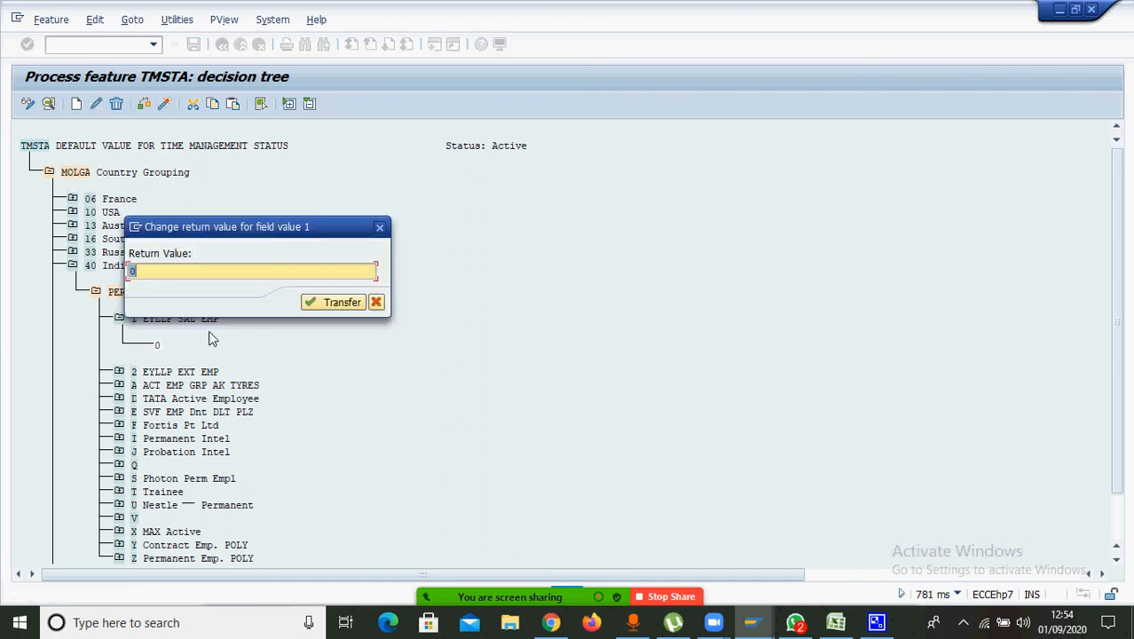
left_click(327, 304)
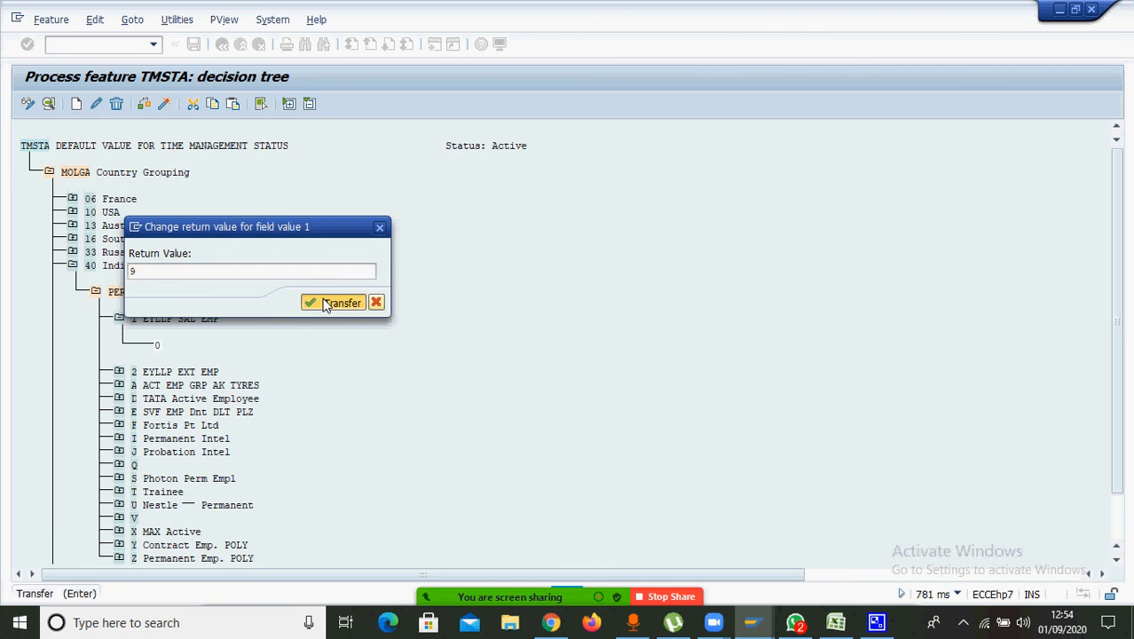
left_click(118, 371)
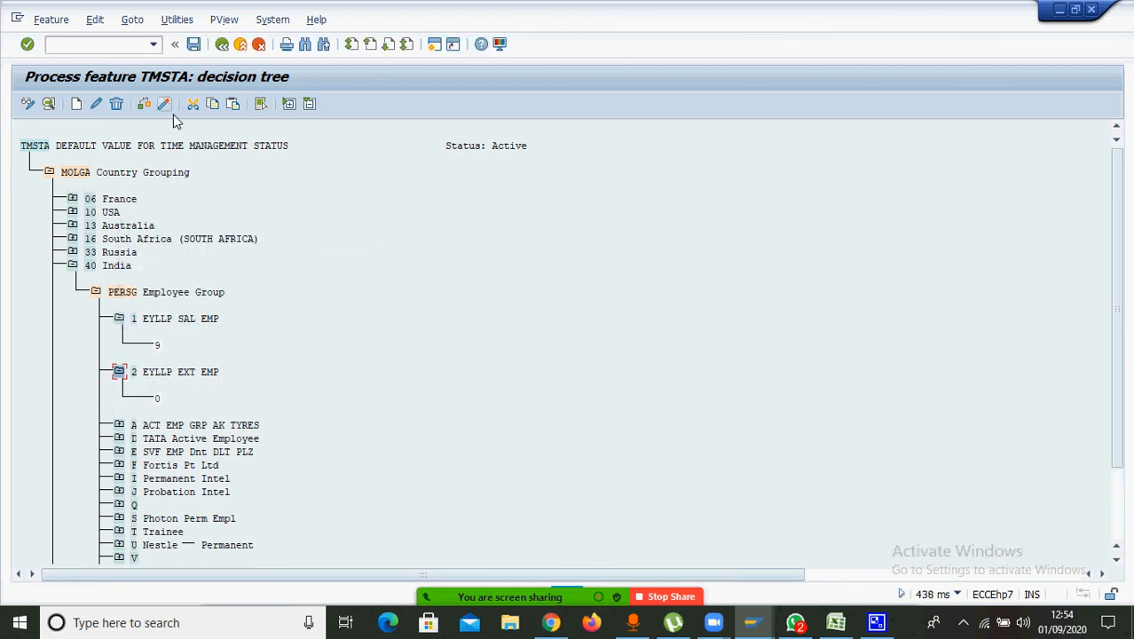
left_click(163, 104)
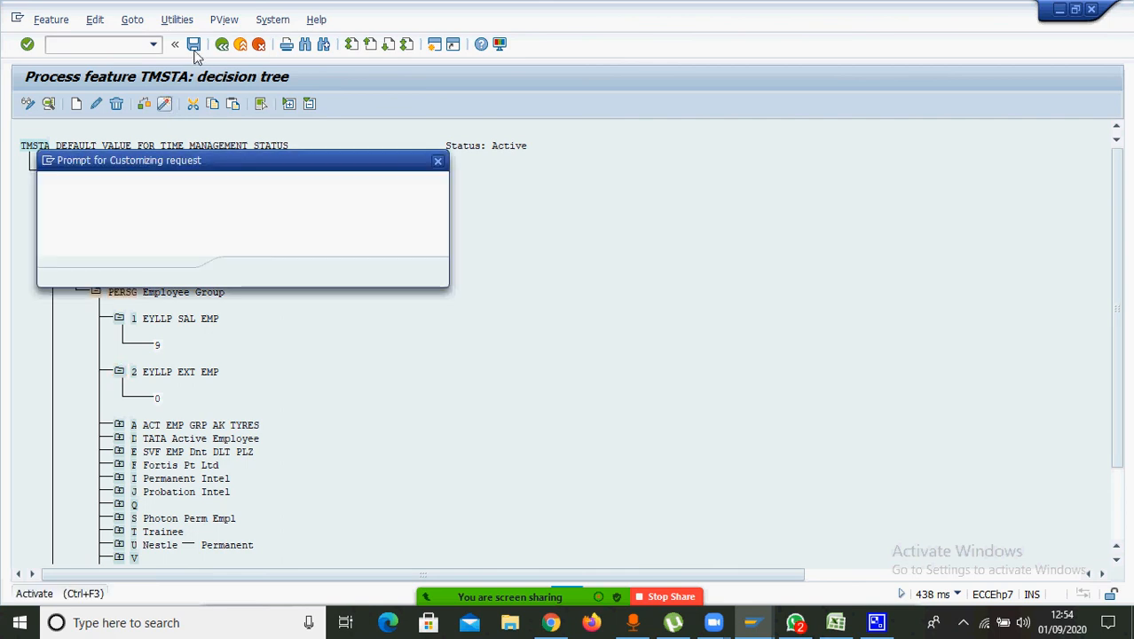
left_click(245, 272)
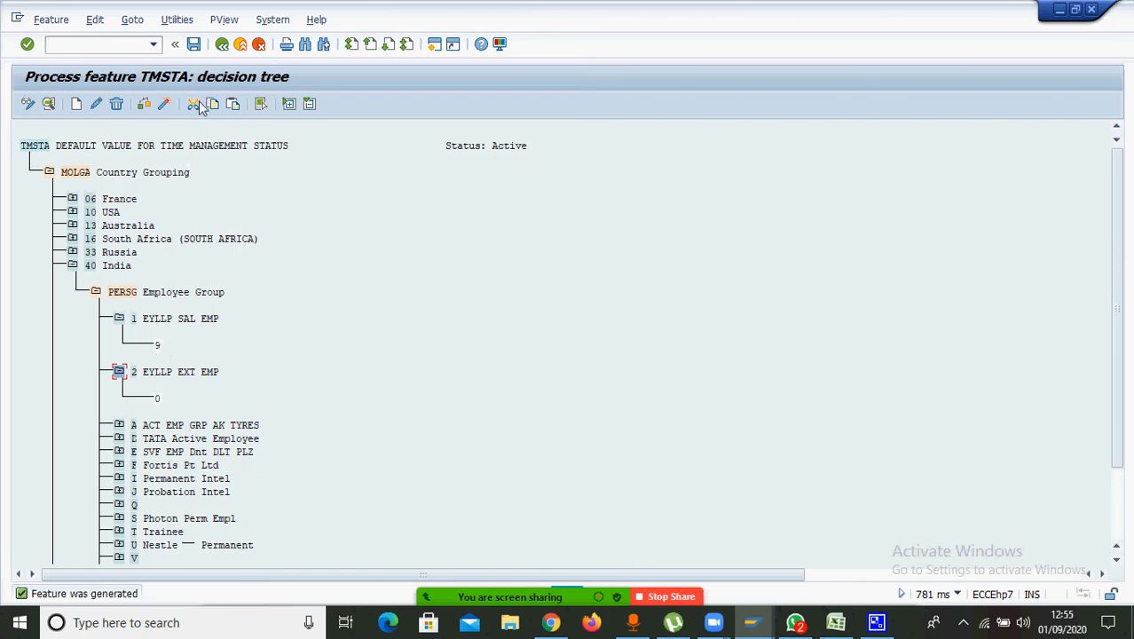
Leave feature TMSTA and open Maintain HR Master Data with transaction /npa30
left_click(109, 46)
left_click(164, 104)
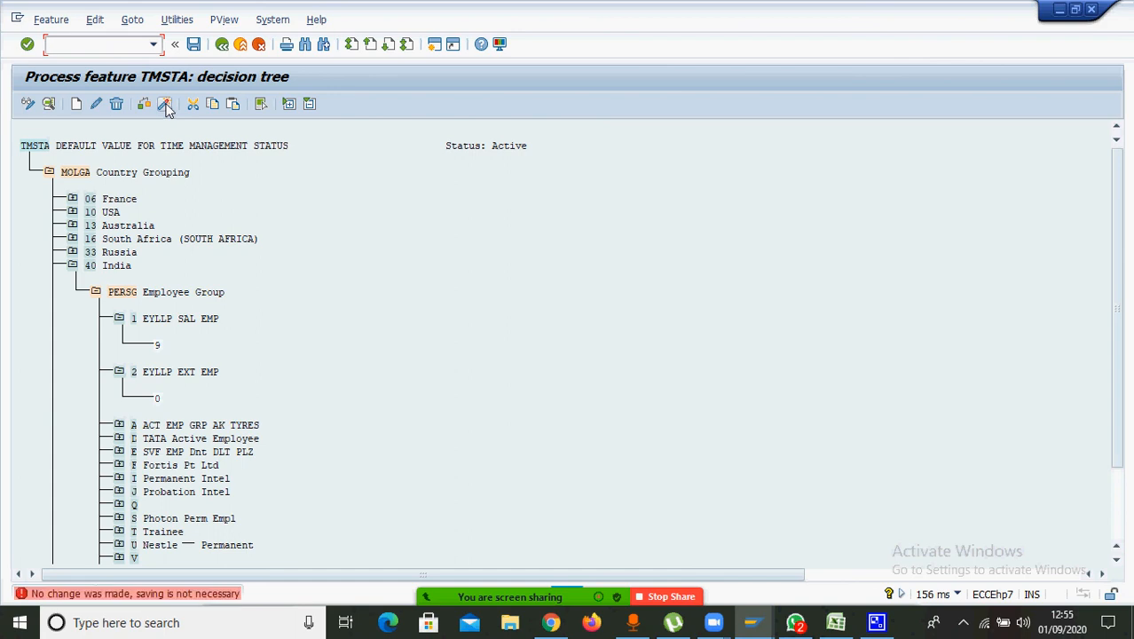
type("/n")
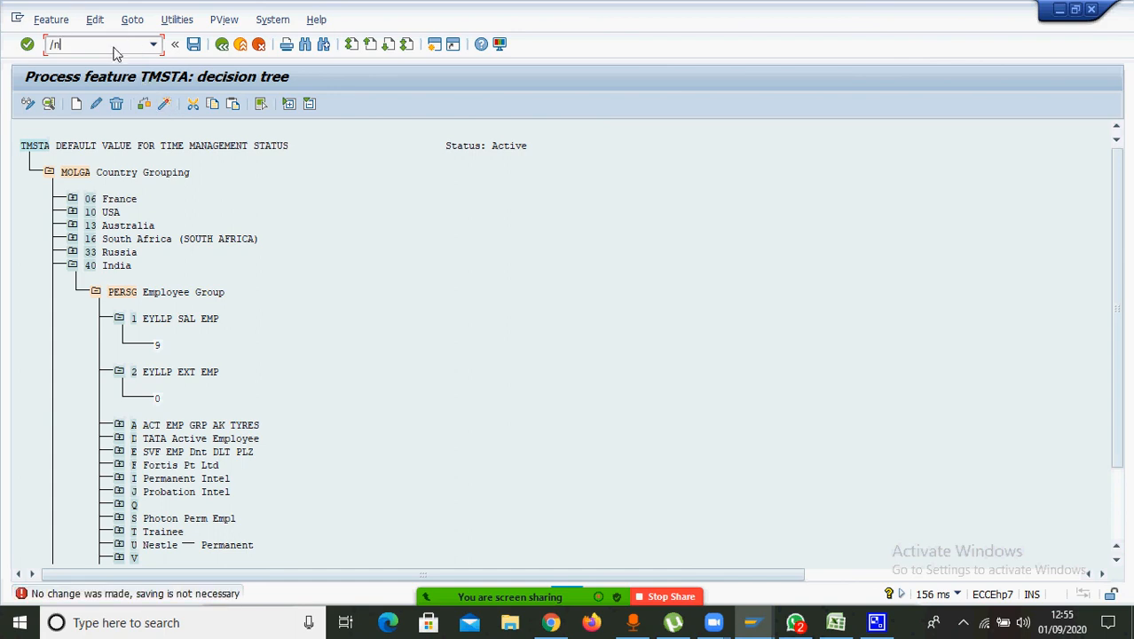
type("pa30")
key("Return")
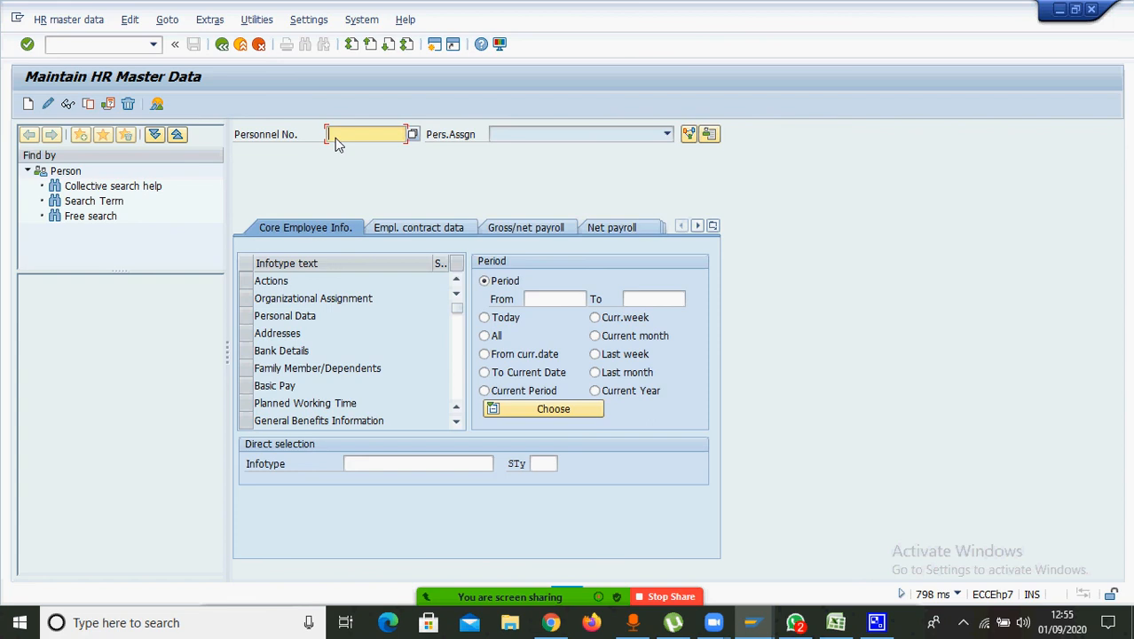
Search for the personnel number by the employee's last name, choose the fifth listed employee, and load that master data
left_click(412, 135)
left_click(500, 206)
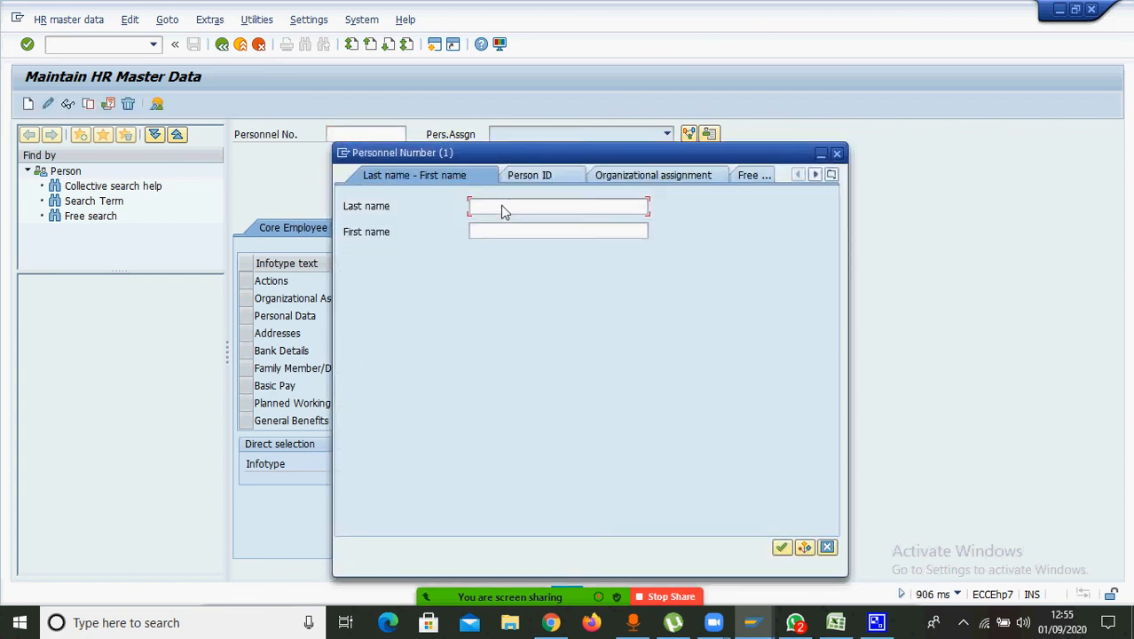
type("singh")
key("Return")
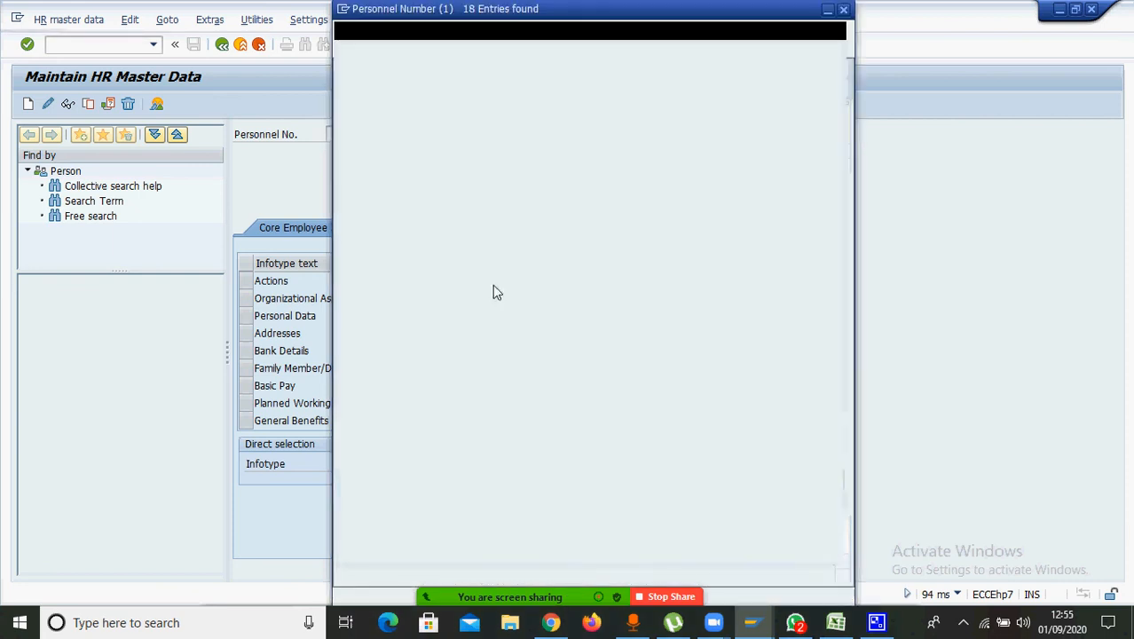
left_click(359, 194)
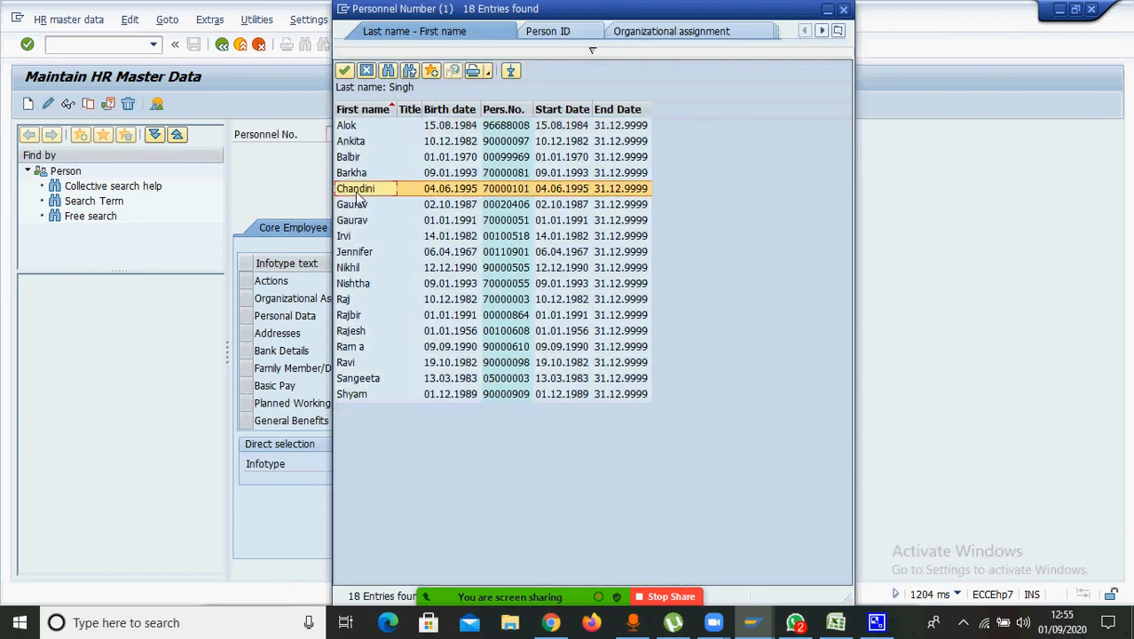
double_click(359, 194)
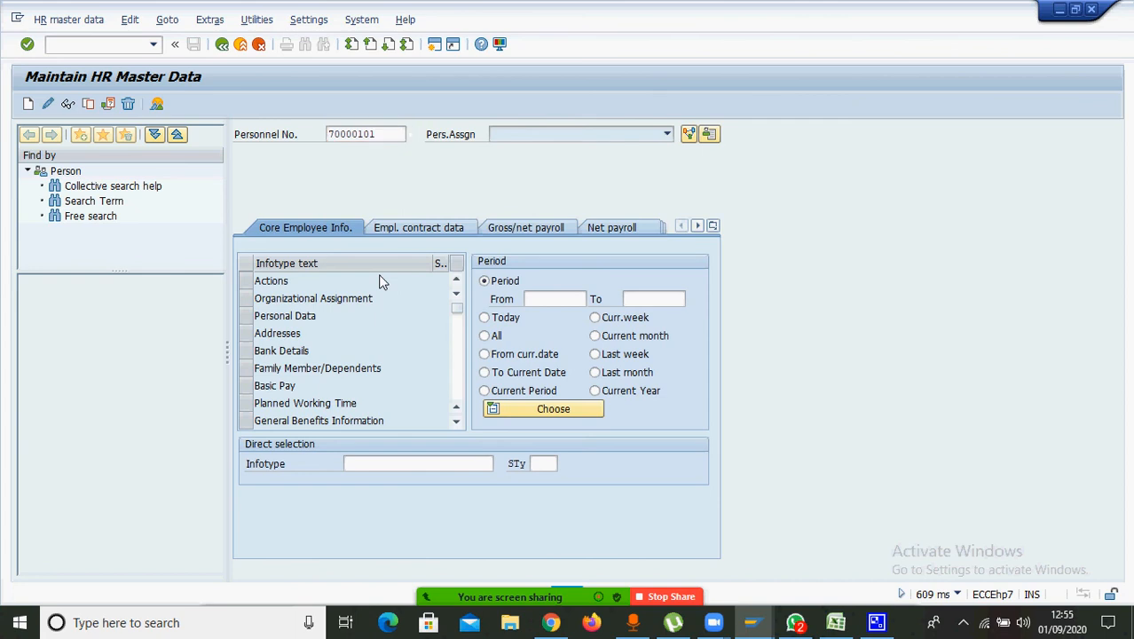
key("Return")
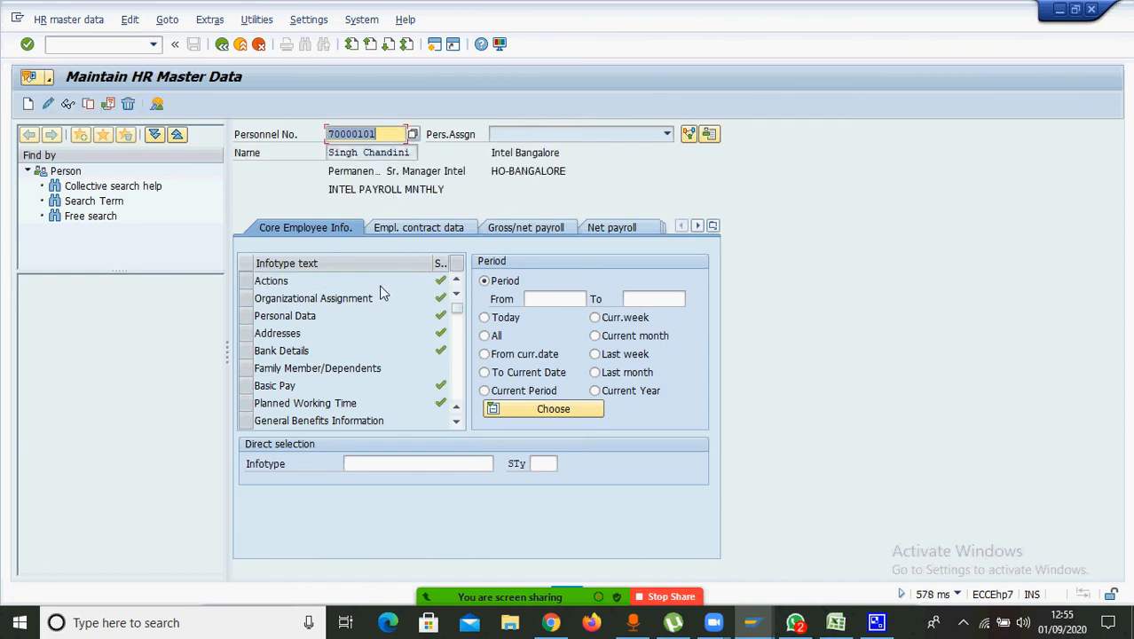
Select the Planned Working Time infotype (0007) for the loaded employee and start creating a new record
left_click(364, 465)
type("0008")
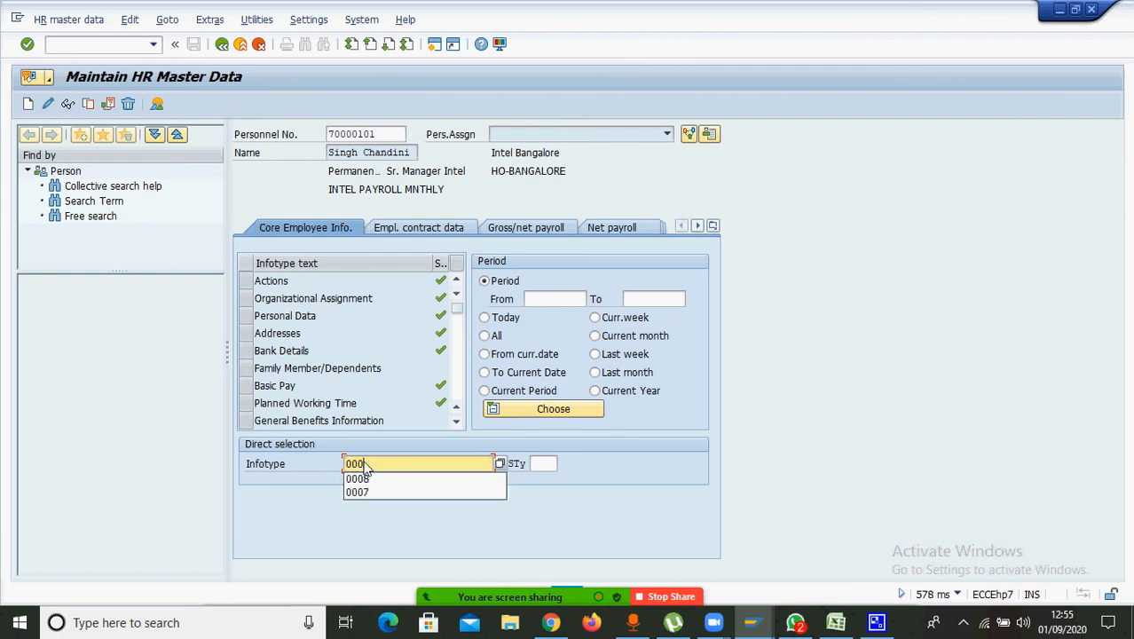
key("Return")
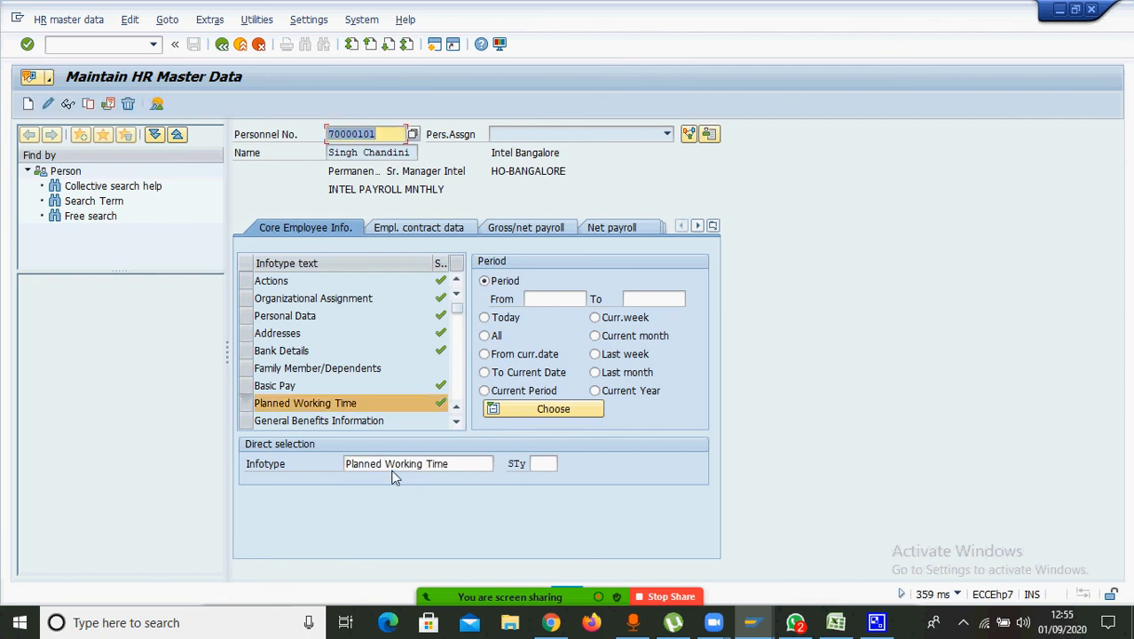
left_click(28, 105)
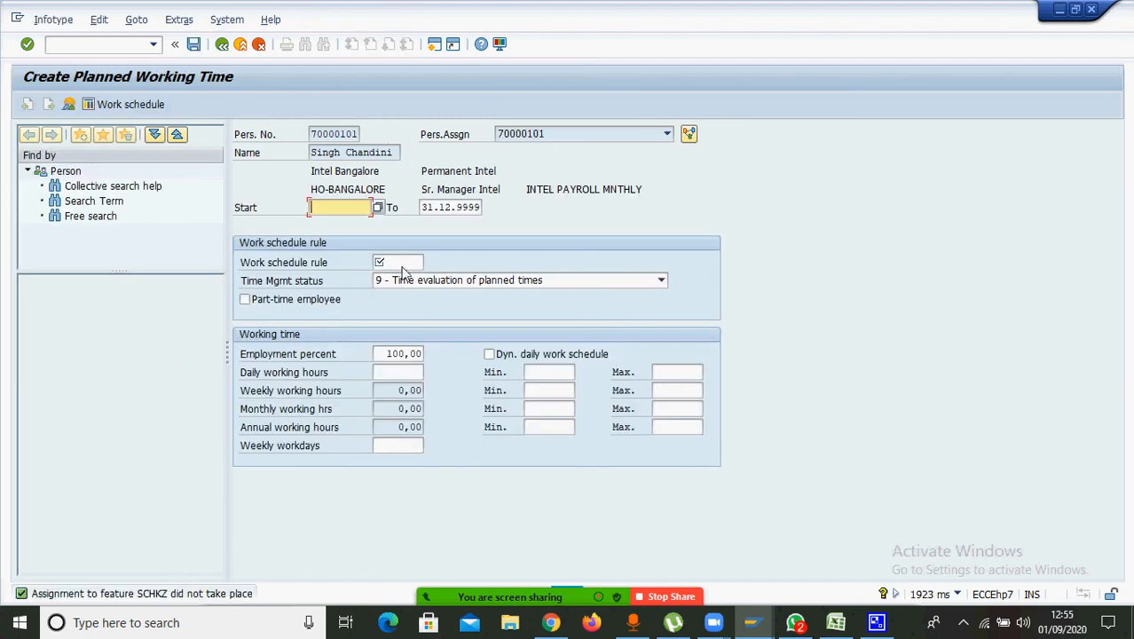
Examine the available time management status options in the new record, keeping 9 - Time evaluation of planned times
left_click(405, 283)
left_click(405, 282)
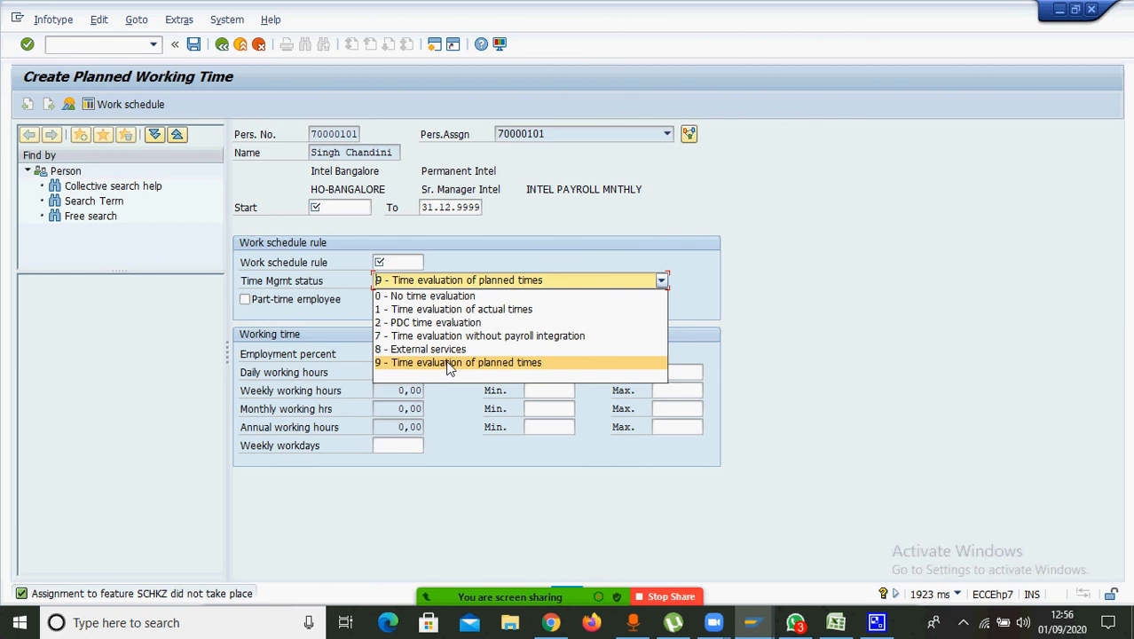
left_click(450, 367)
left_click(432, 284)
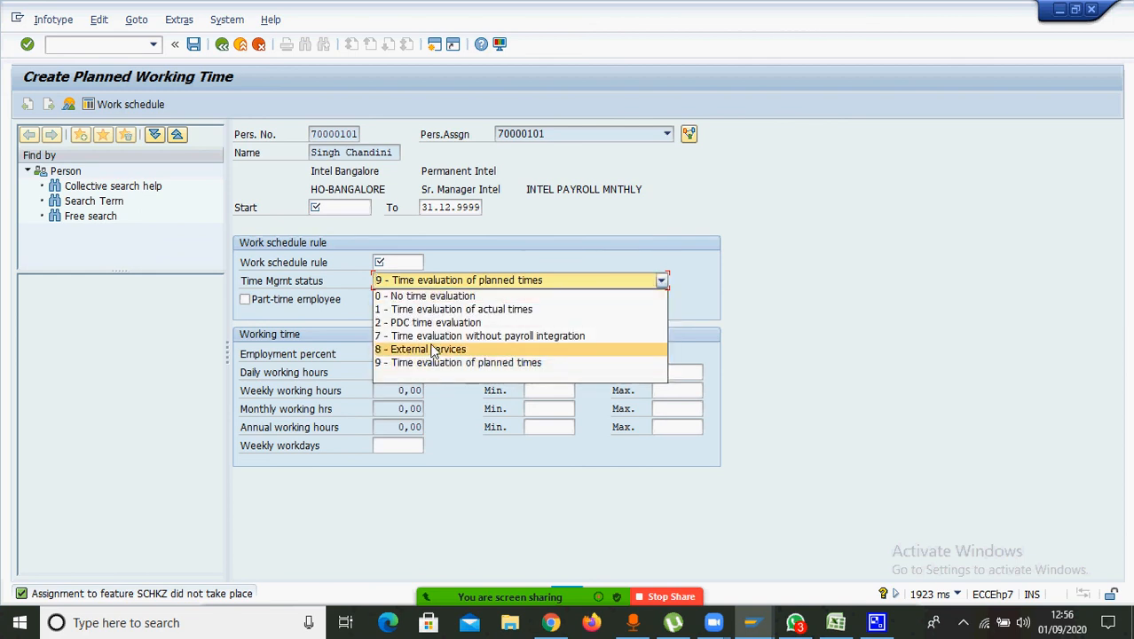
left_click(463, 243)
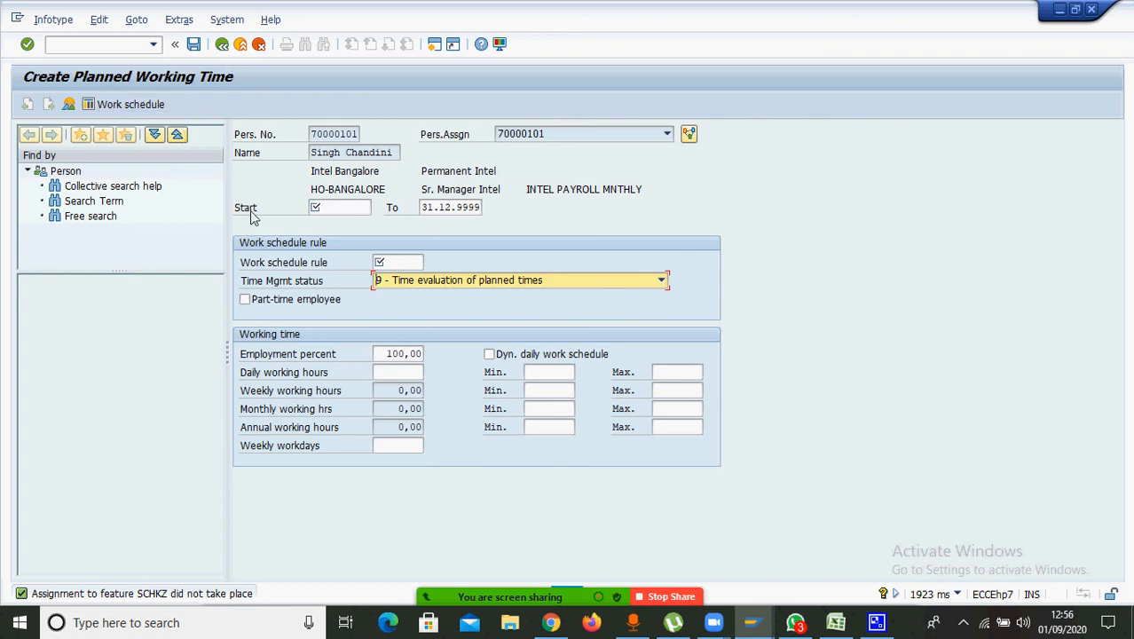
Minimize the SAP window and show the list of participants in the Zoom meeting
left_click(1060, 10)
mouse_move(515, 589)
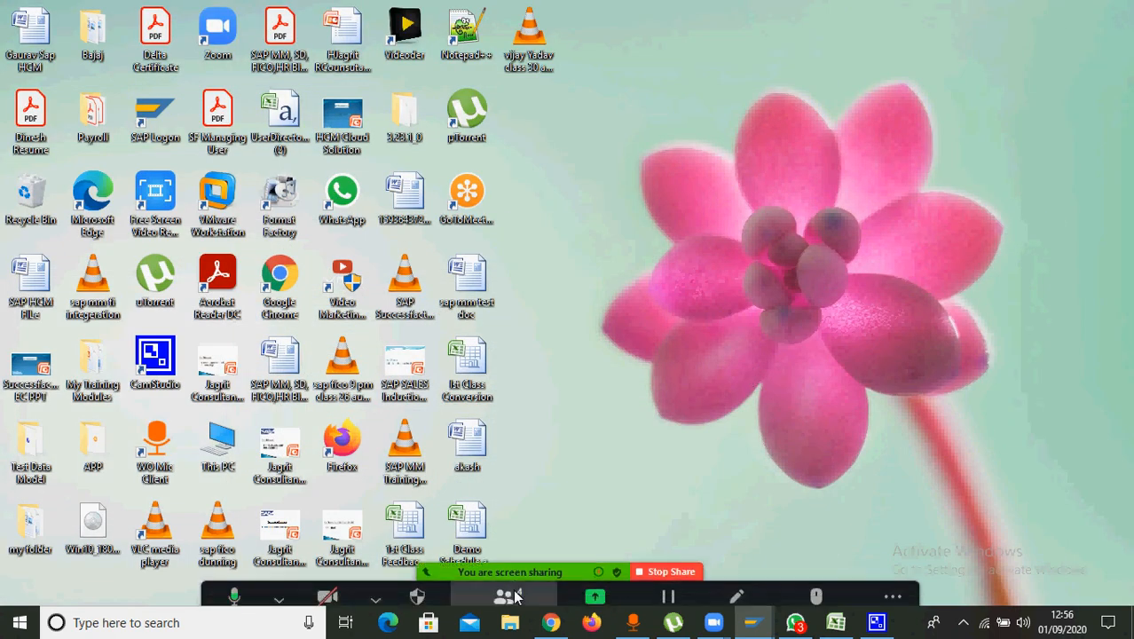
left_click(503, 585)
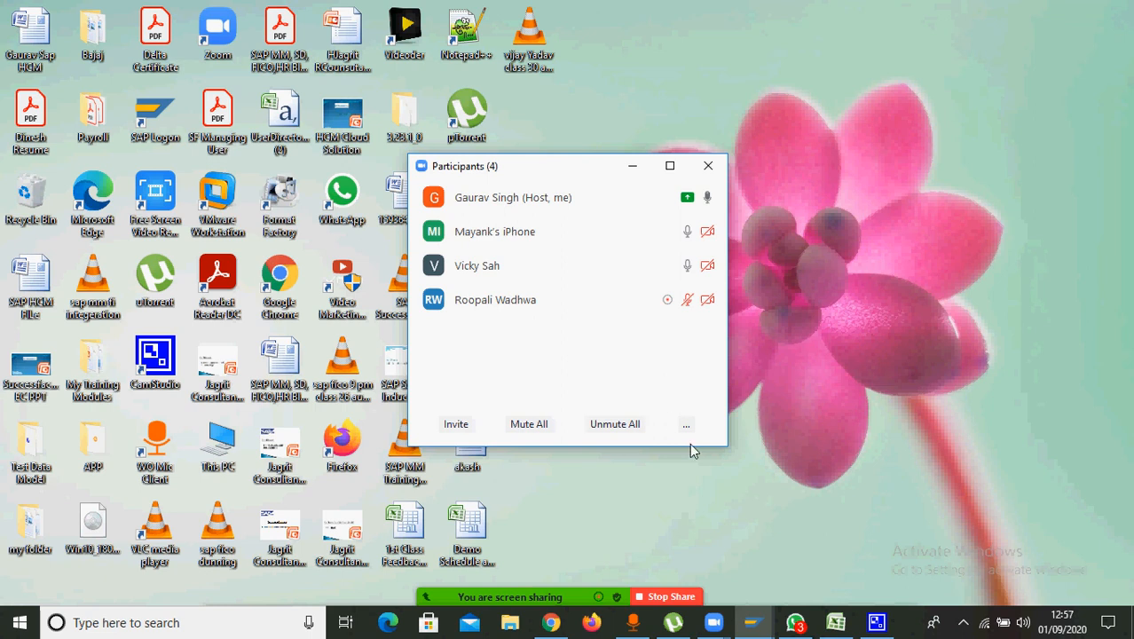
Stop sharing the screen and end the Zoom meeting for all participants
left_click(661, 600)
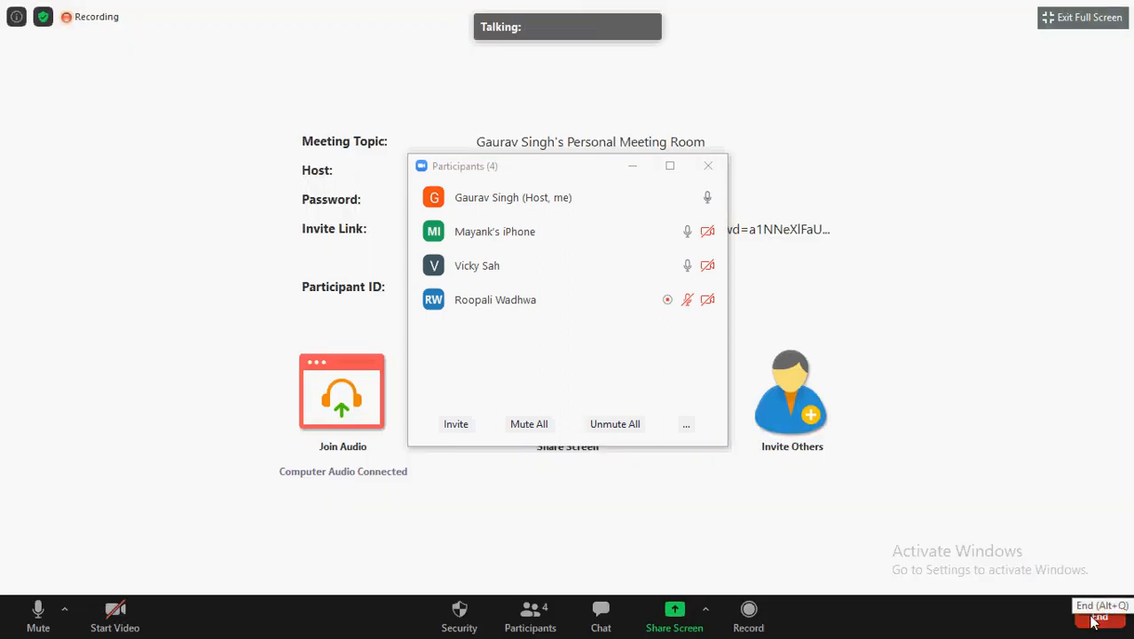
left_click(1092, 614)
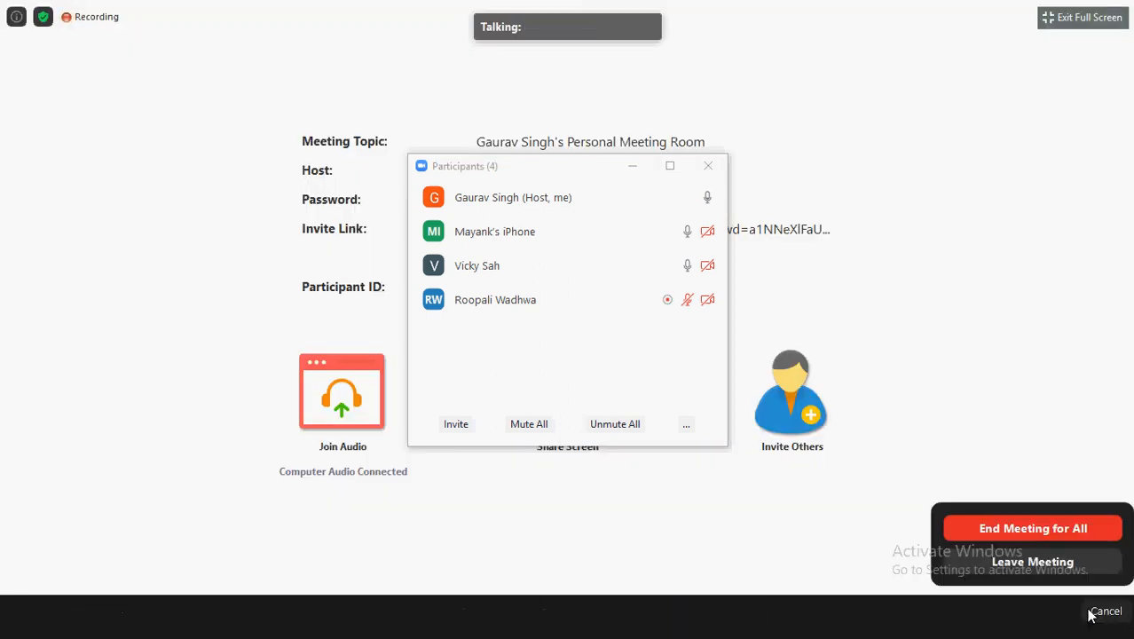
left_click(1050, 533)
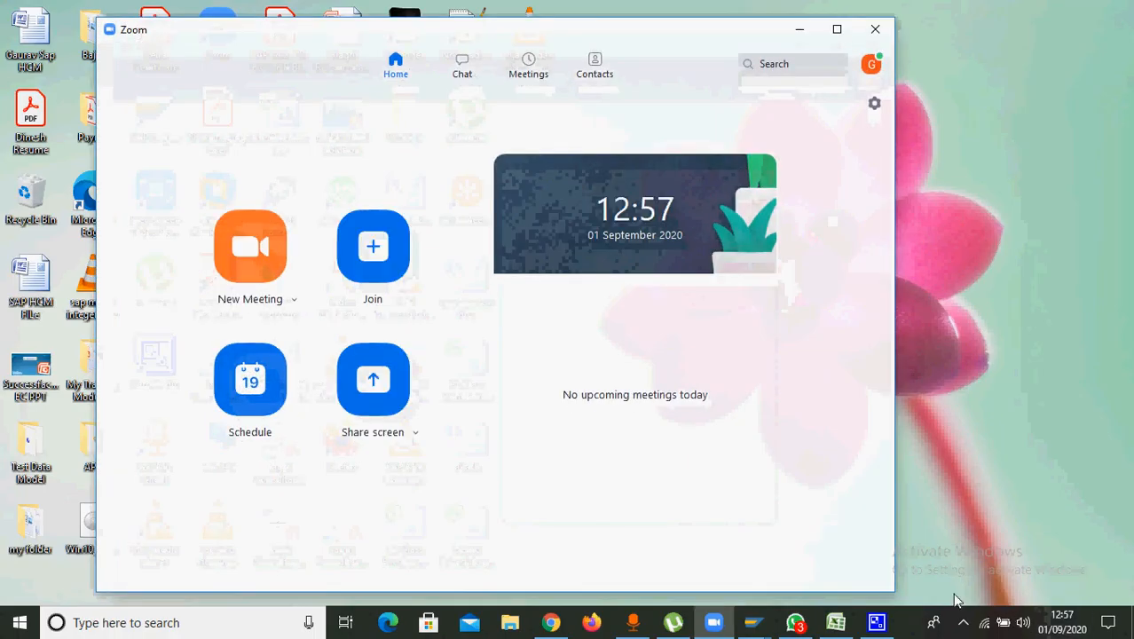
left_click(962, 622)
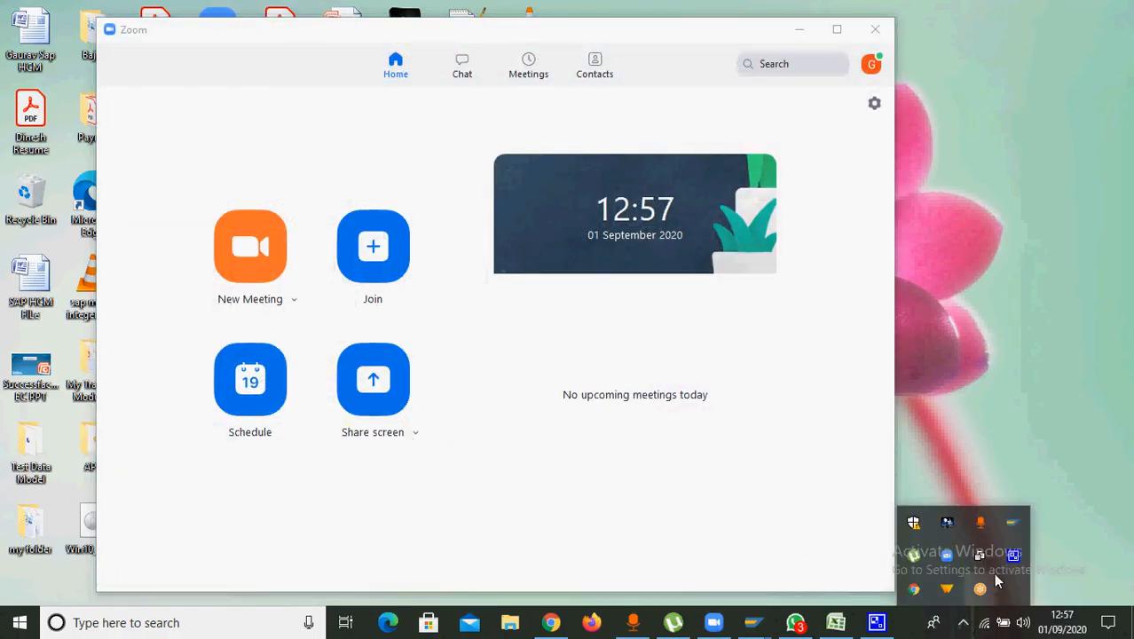